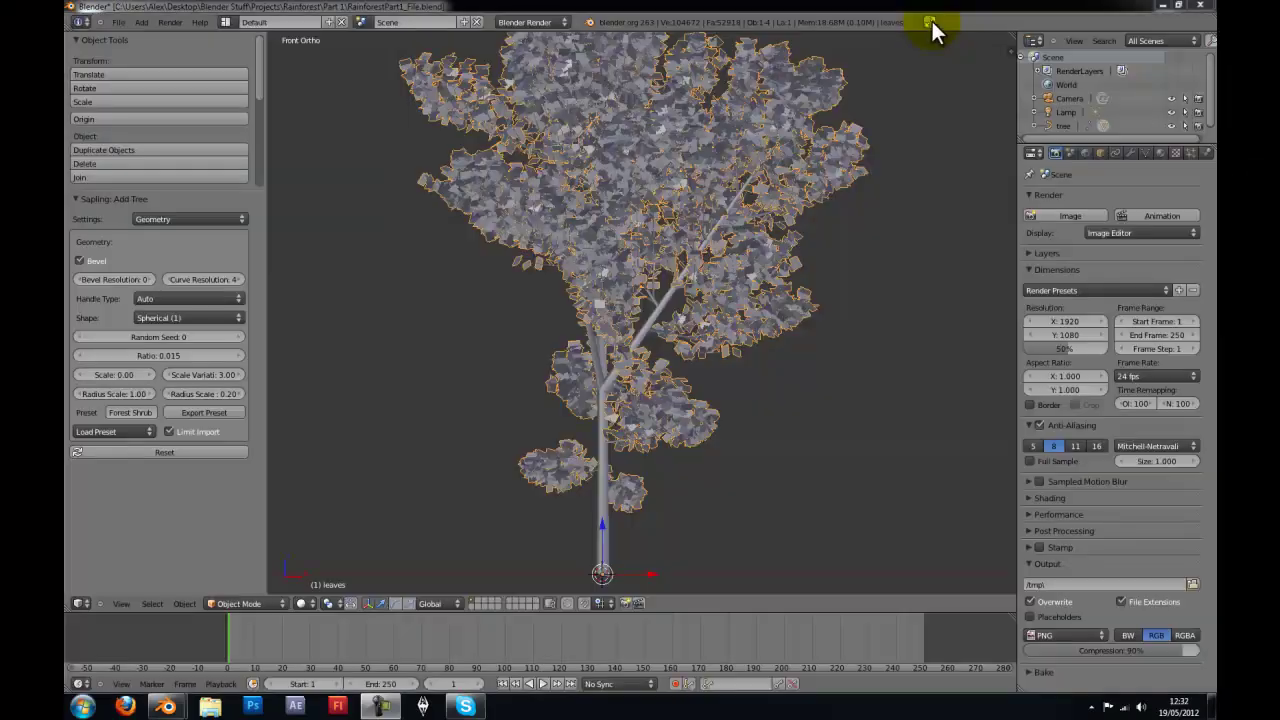
Switch the window to full screen and show the whole tree in front view
left_click(929, 21)
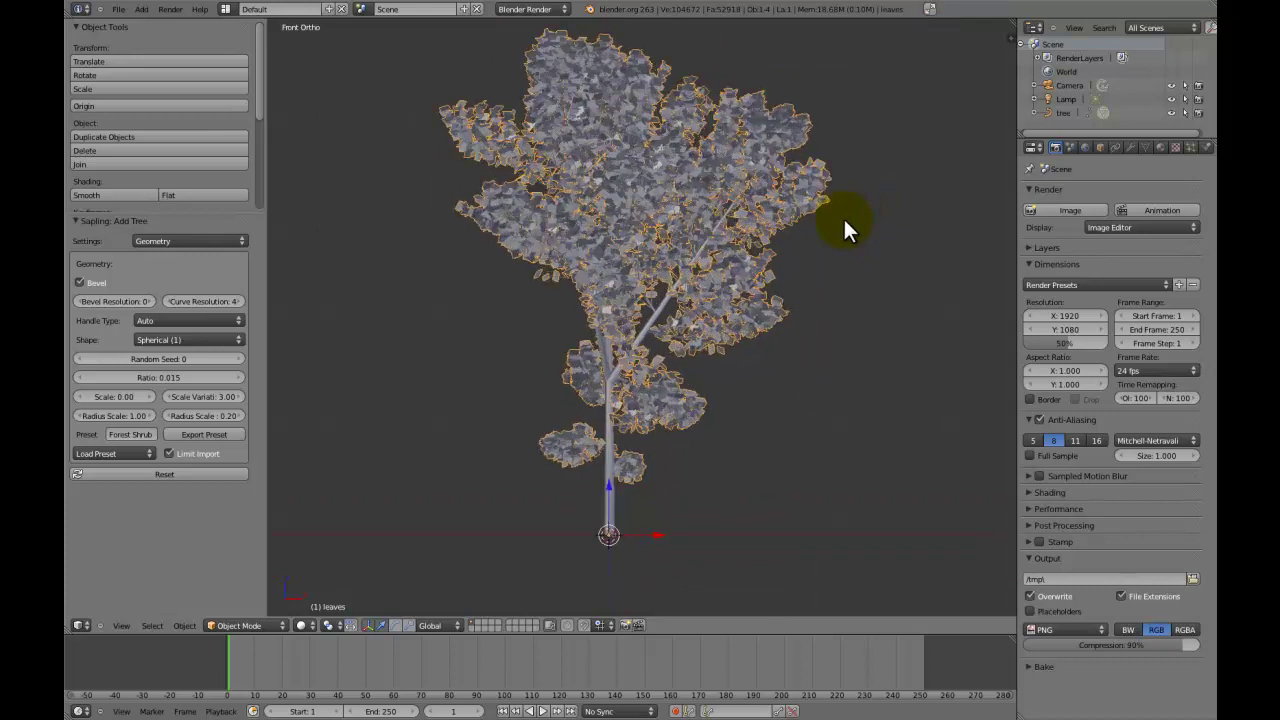
scroll(843, 245, "down", 1)
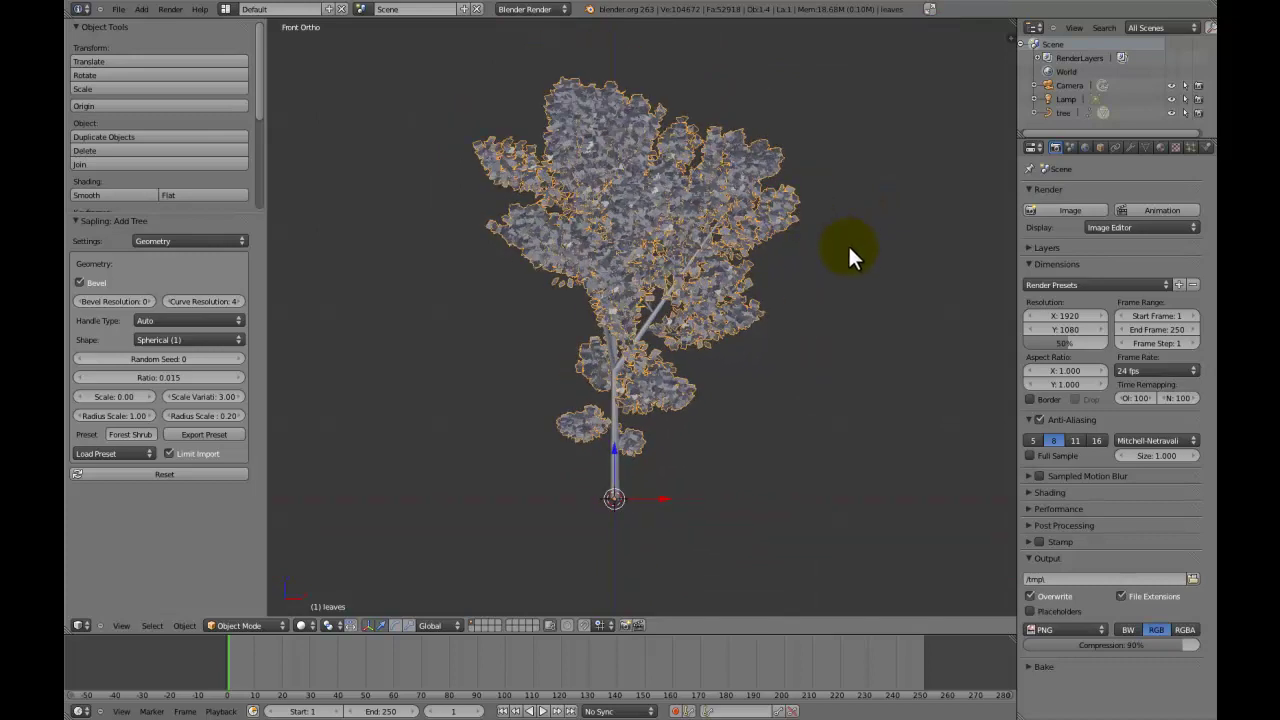
mouse_move(780, 238)
middle_mouse_down()
mouse_move(723, 280)
mouse_move(697, 371)
mouse_move(782, 250)
middle_mouse_up()
key("KP_1")
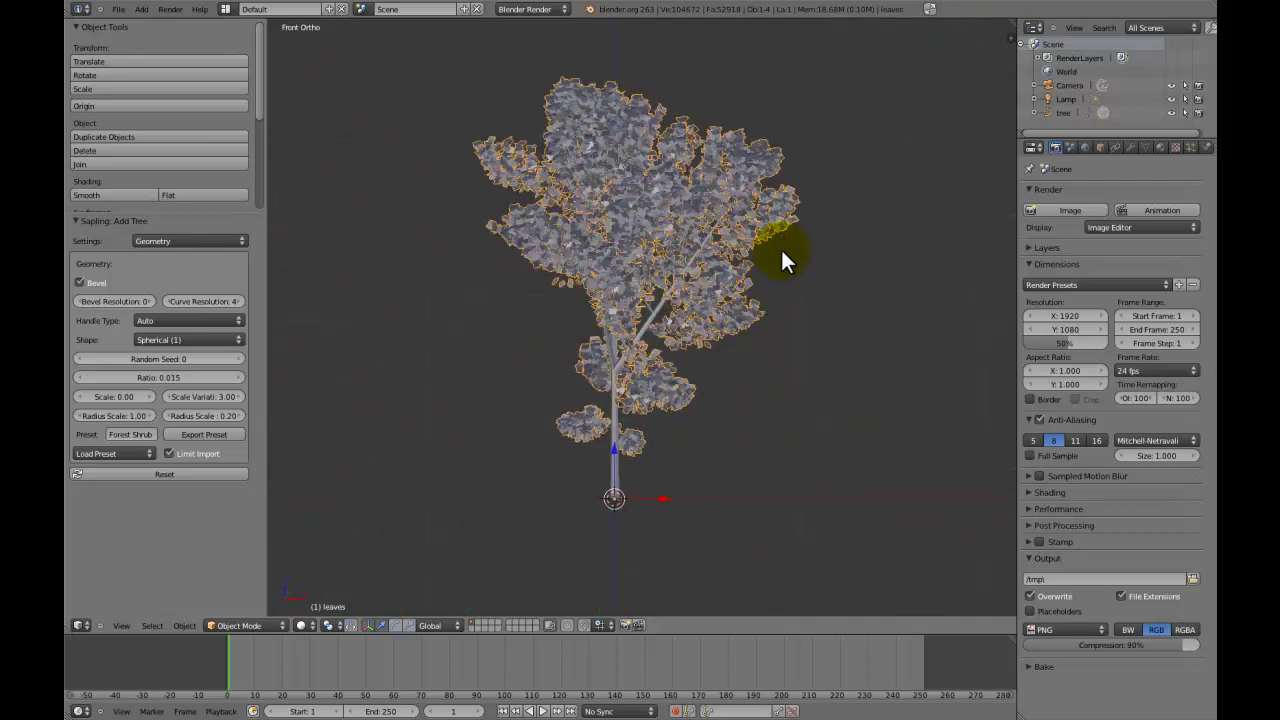
scroll(764, 248, "up", 2)
scroll(765, 251, "down", 2)
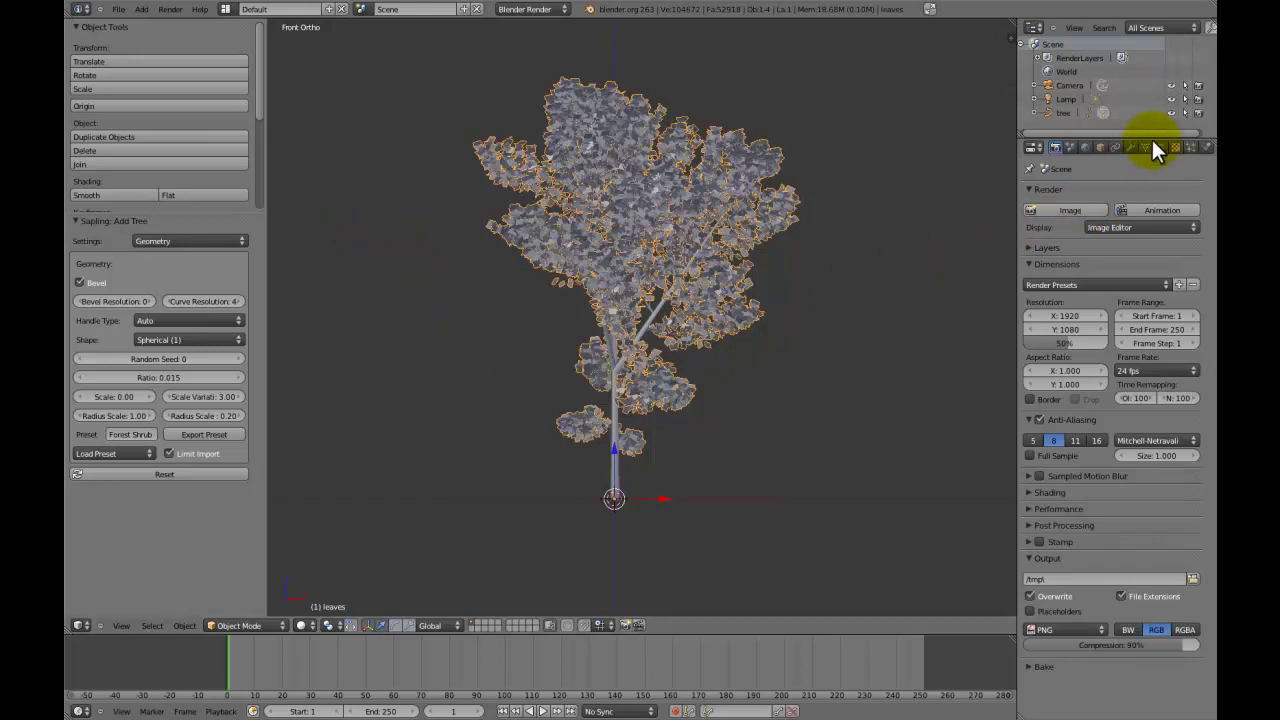
Select only the tree's trunk and branches object, leaving the leaves unselected
right_click(621, 465)
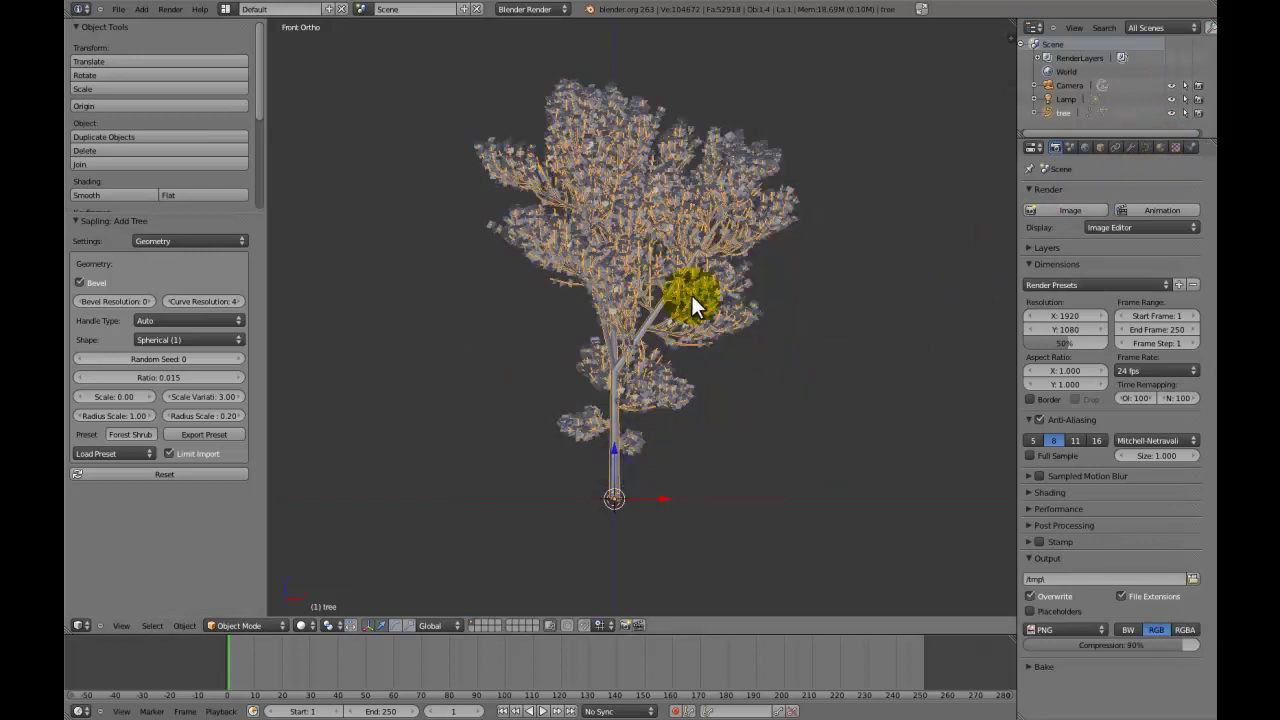
key("a")
key("a")
key("a")
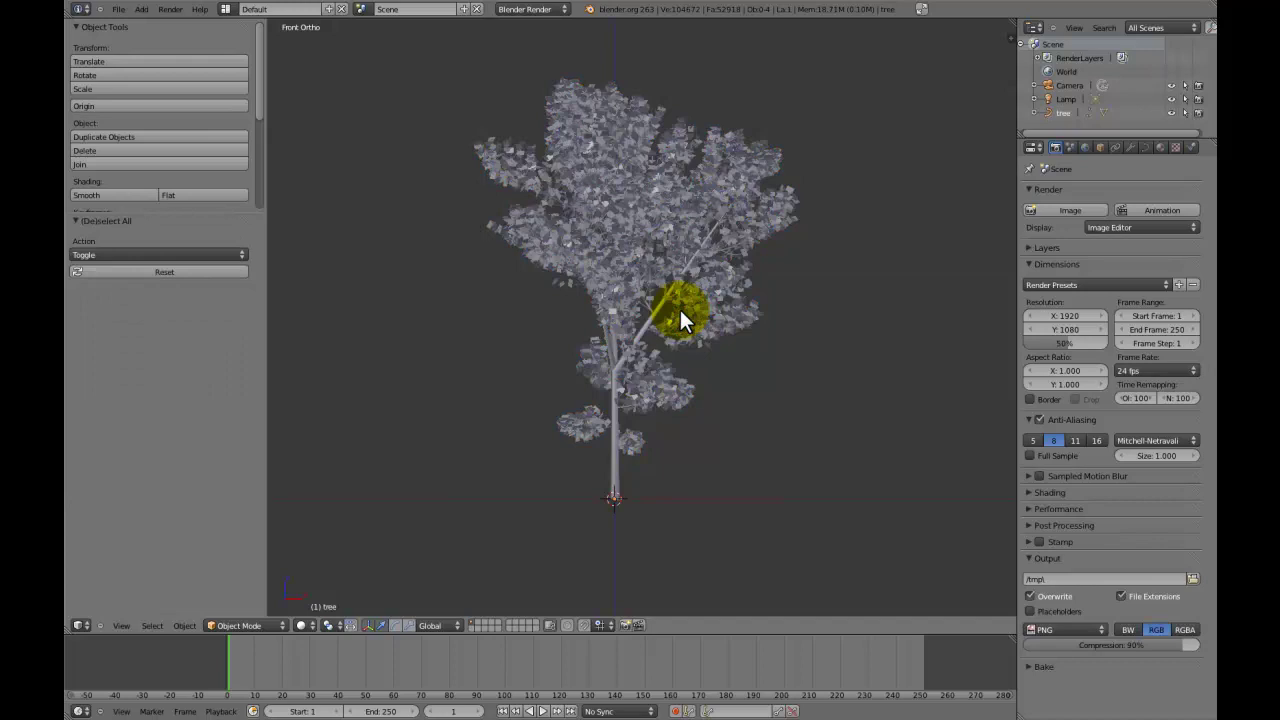
key("a")
scroll(658, 284, "up", 1)
key("a")
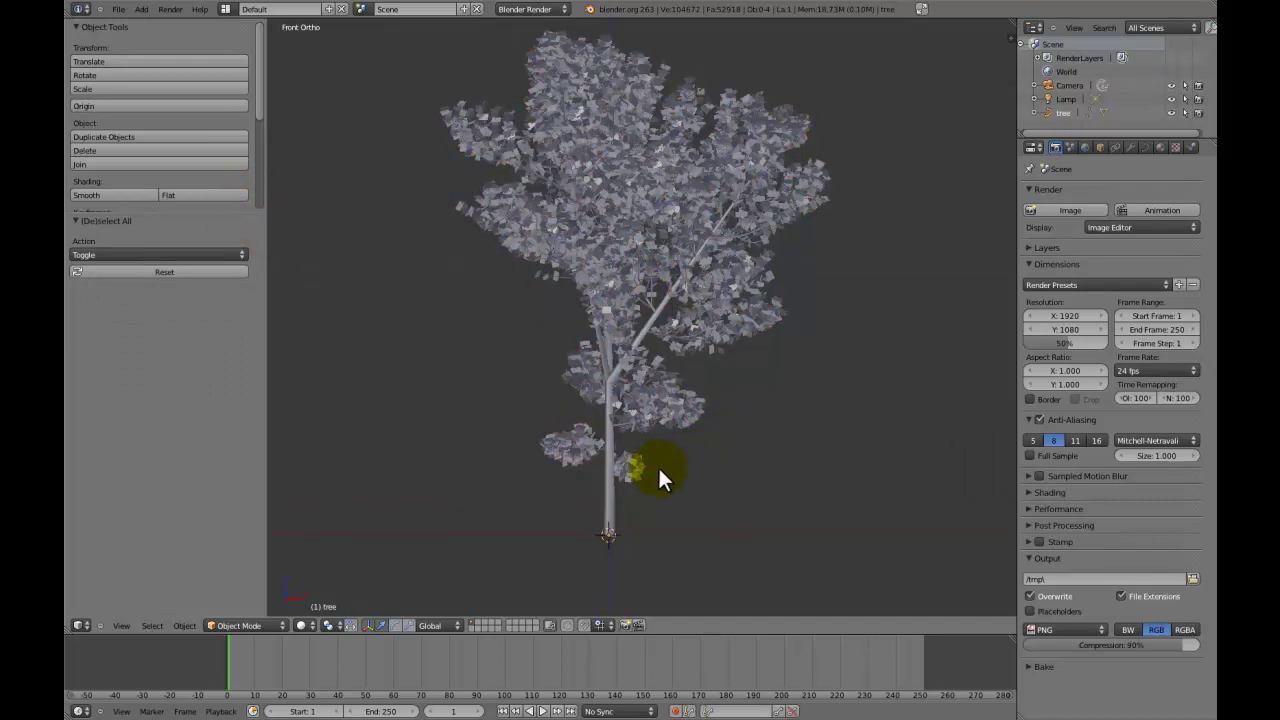
key("a")
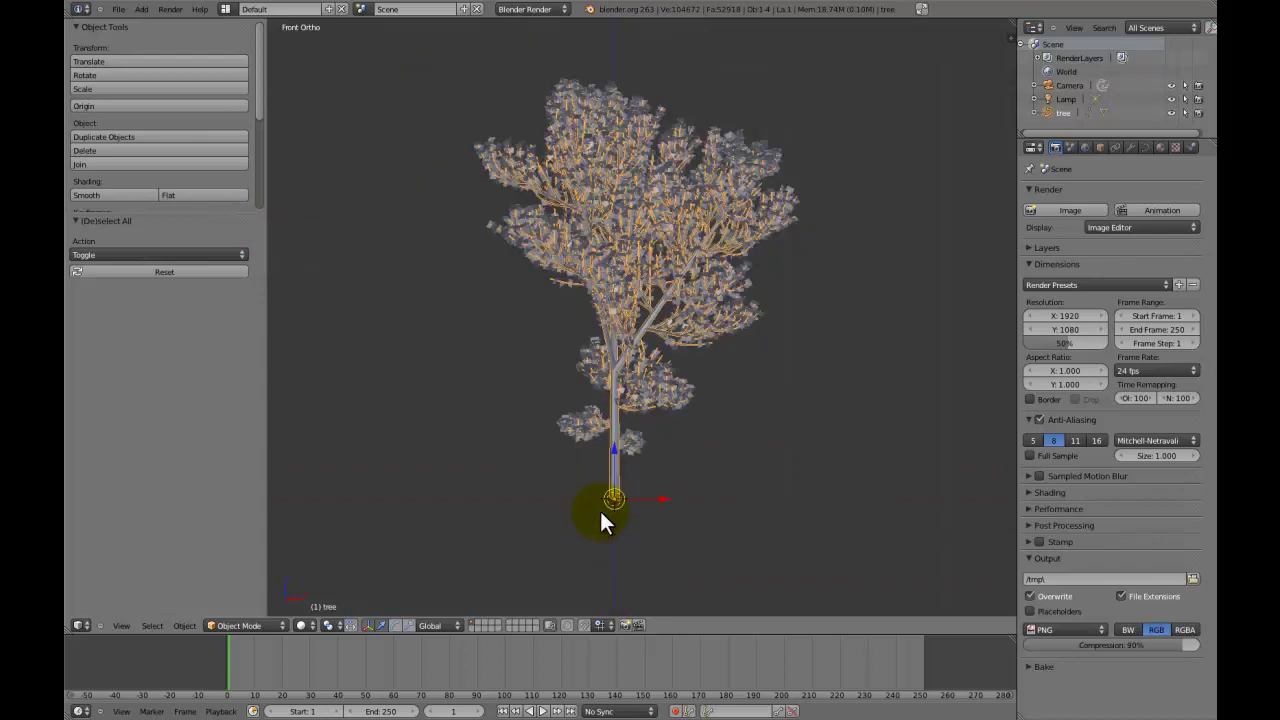
Start saving the file under a new name and create a folder named Part 2 inside the Rainforest project folder
left_click(117, 9)
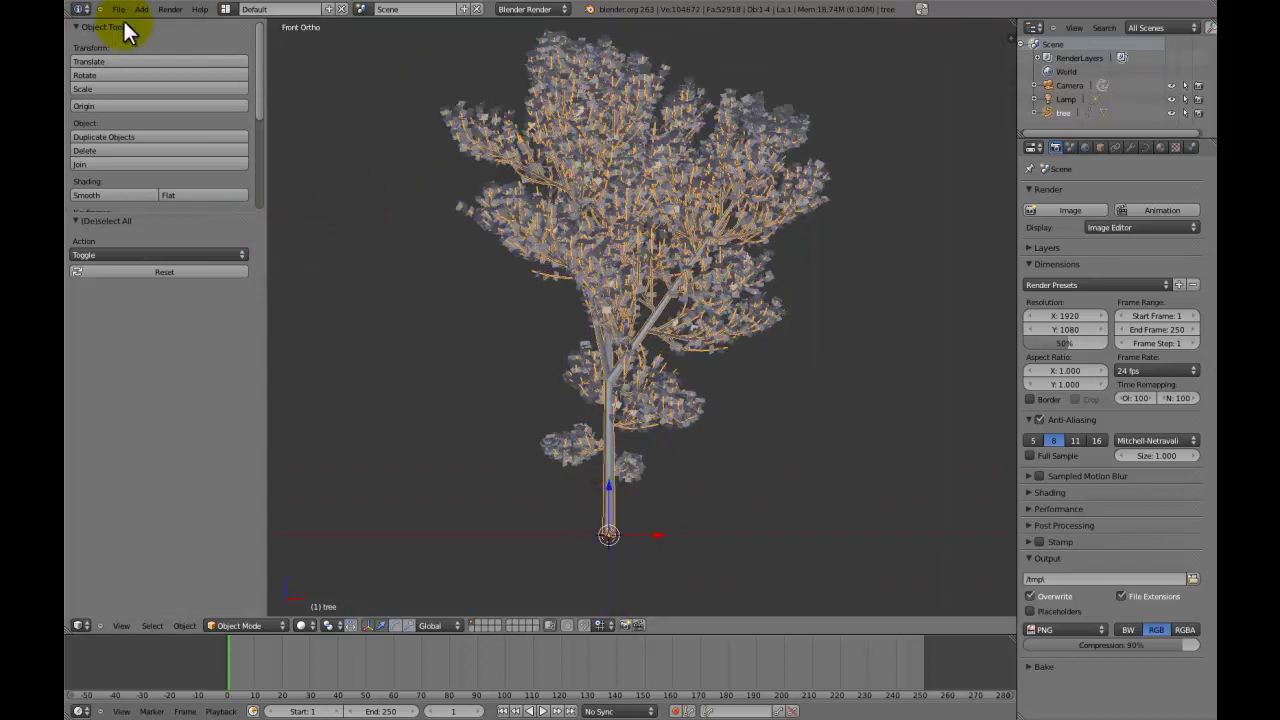
left_click(134, 105)
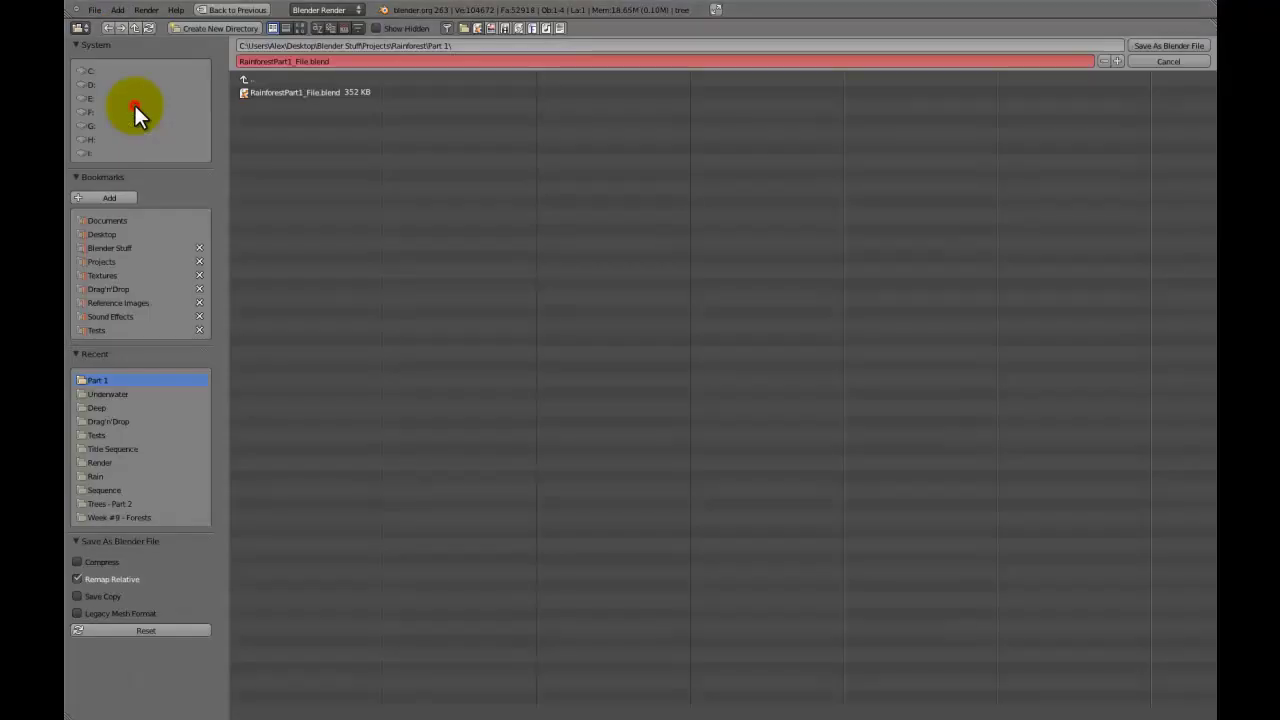
left_click(276, 80)
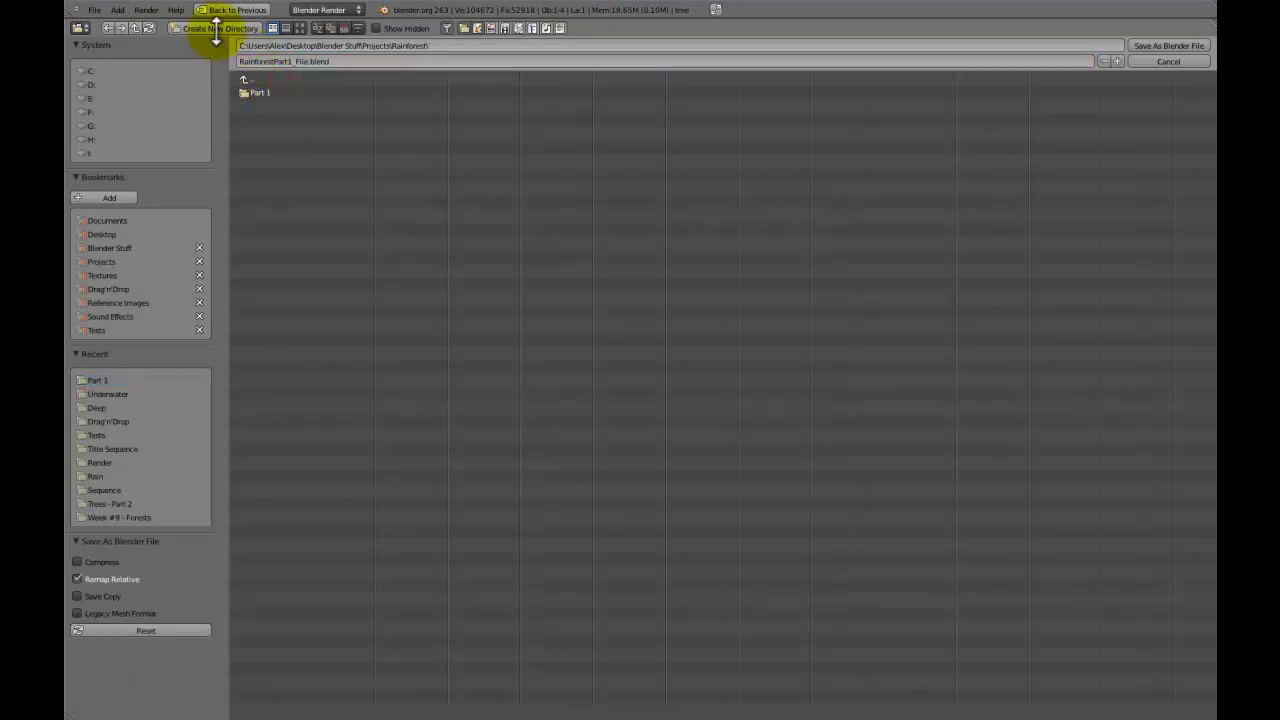
left_click(215, 29)
left_click(215, 32)
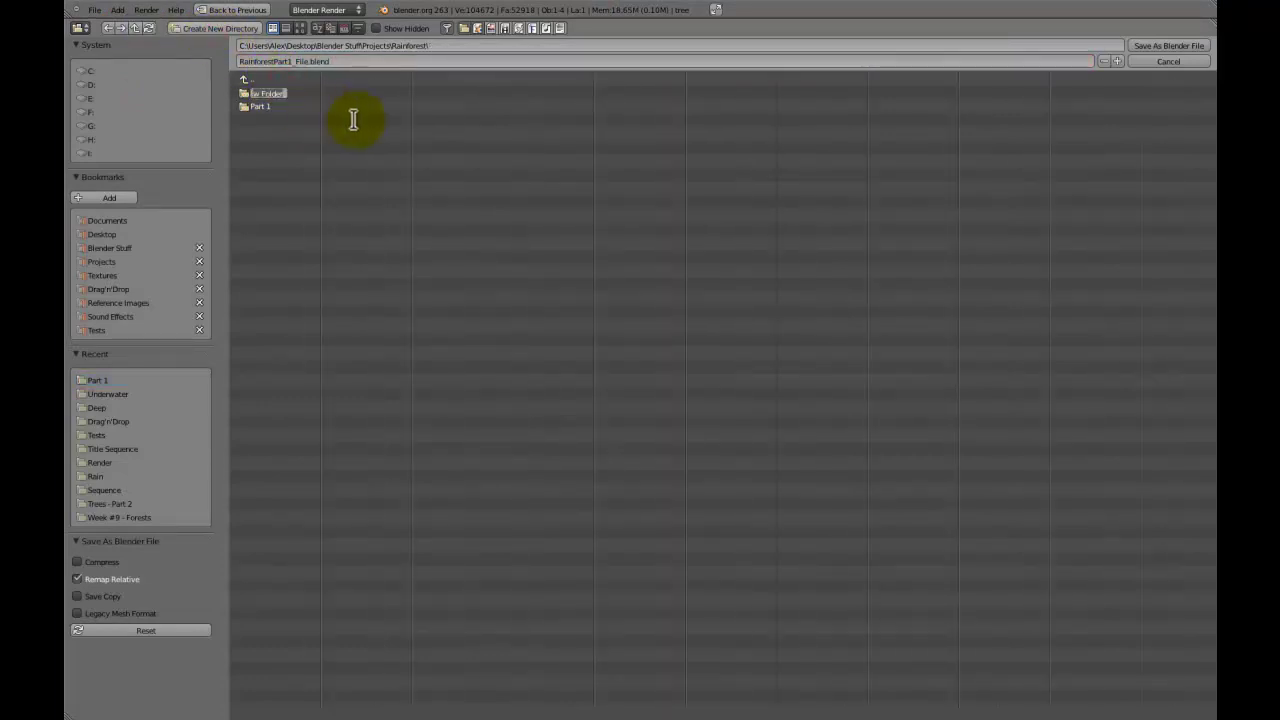
type("Part 2")
key("Return")
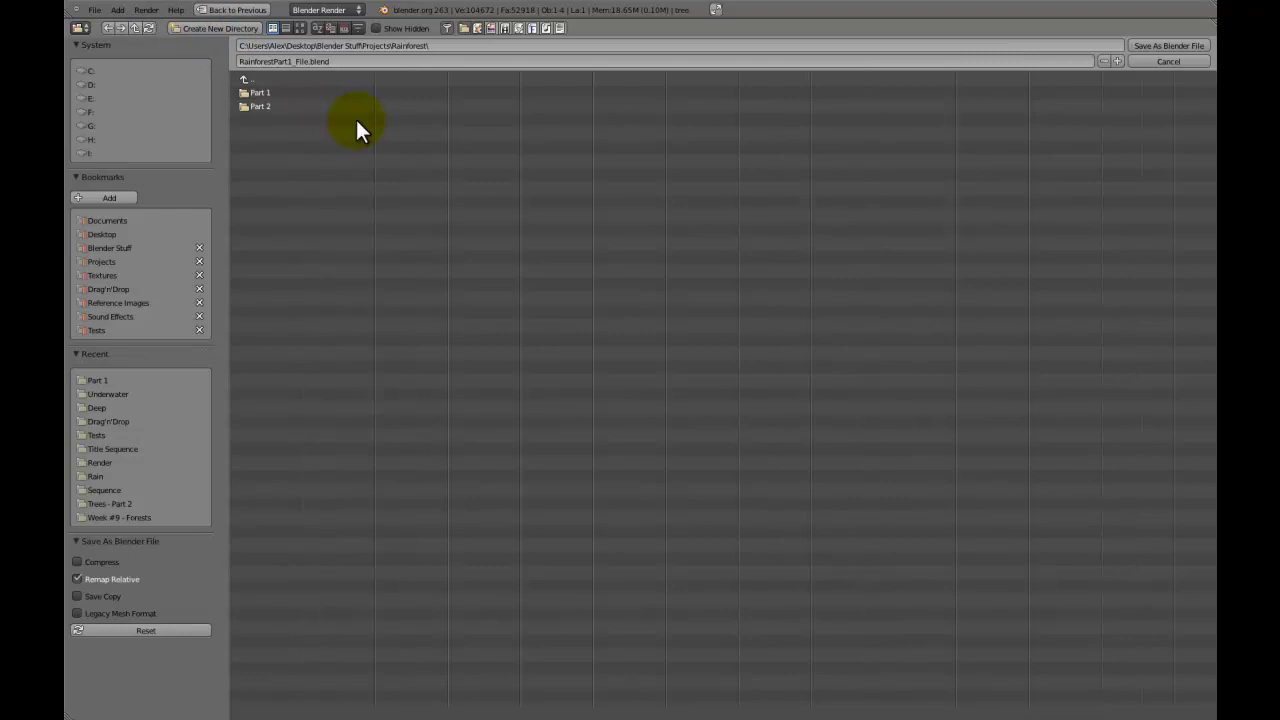
Save the scene in the Part 2 folder as RainforestPart2_File.blend, then save over it once more
left_click(261, 106)
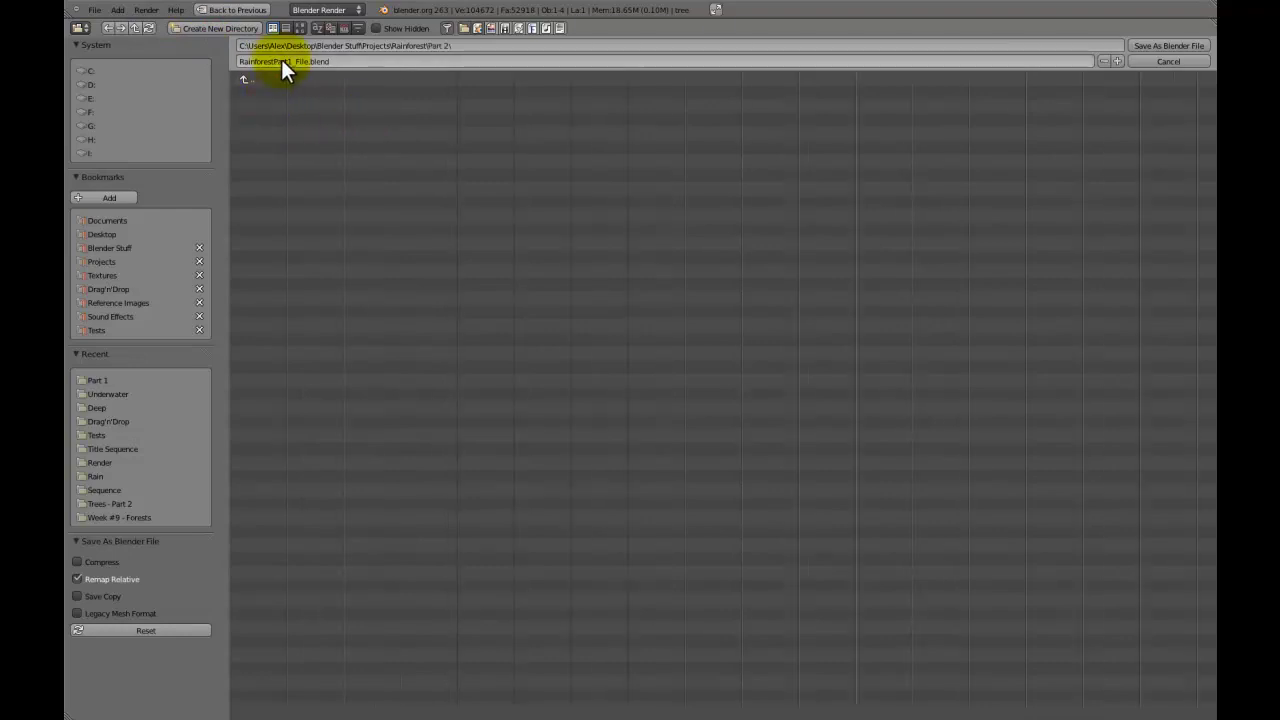
left_click(292, 62)
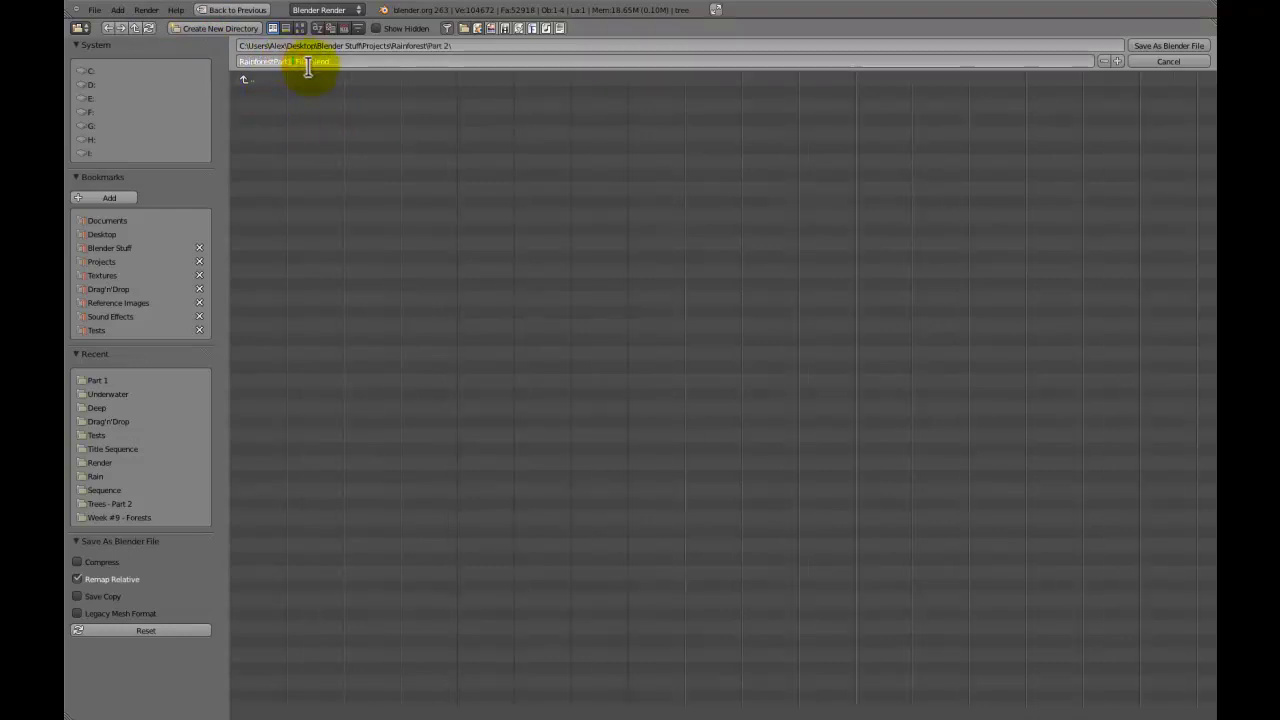
left_click(1170, 46)
key("ctrl+s")
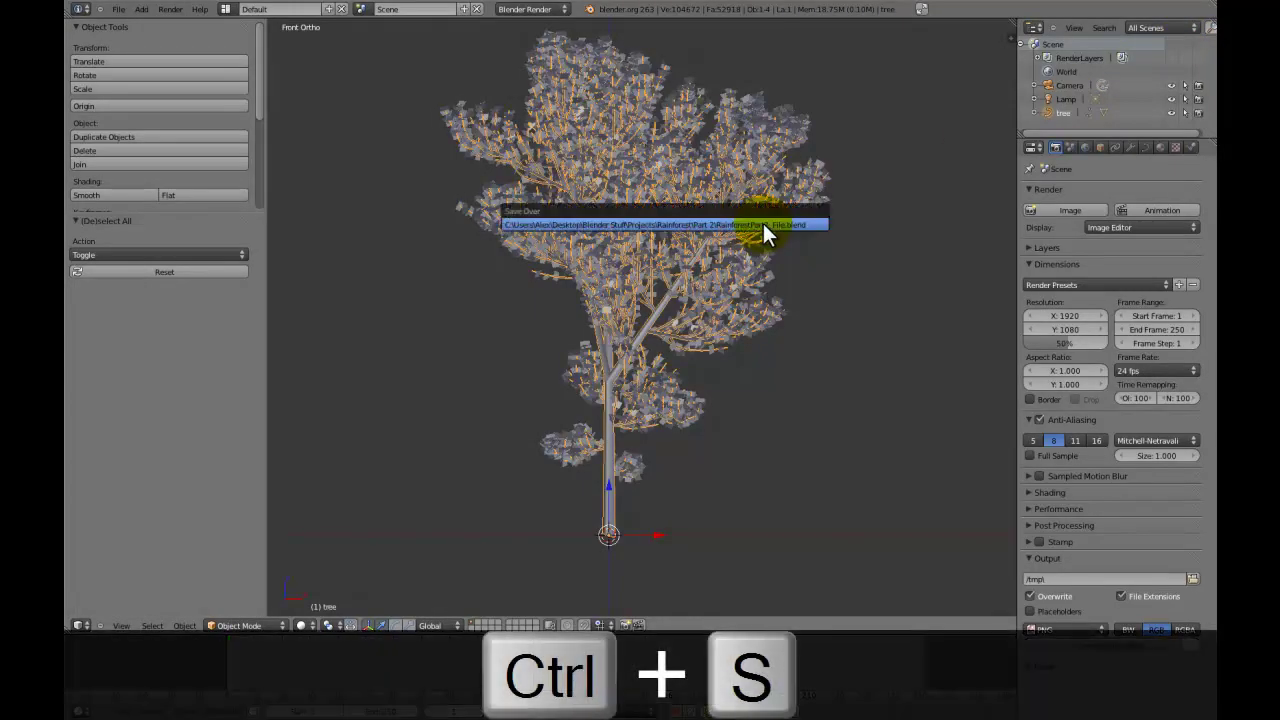
left_click(763, 224)
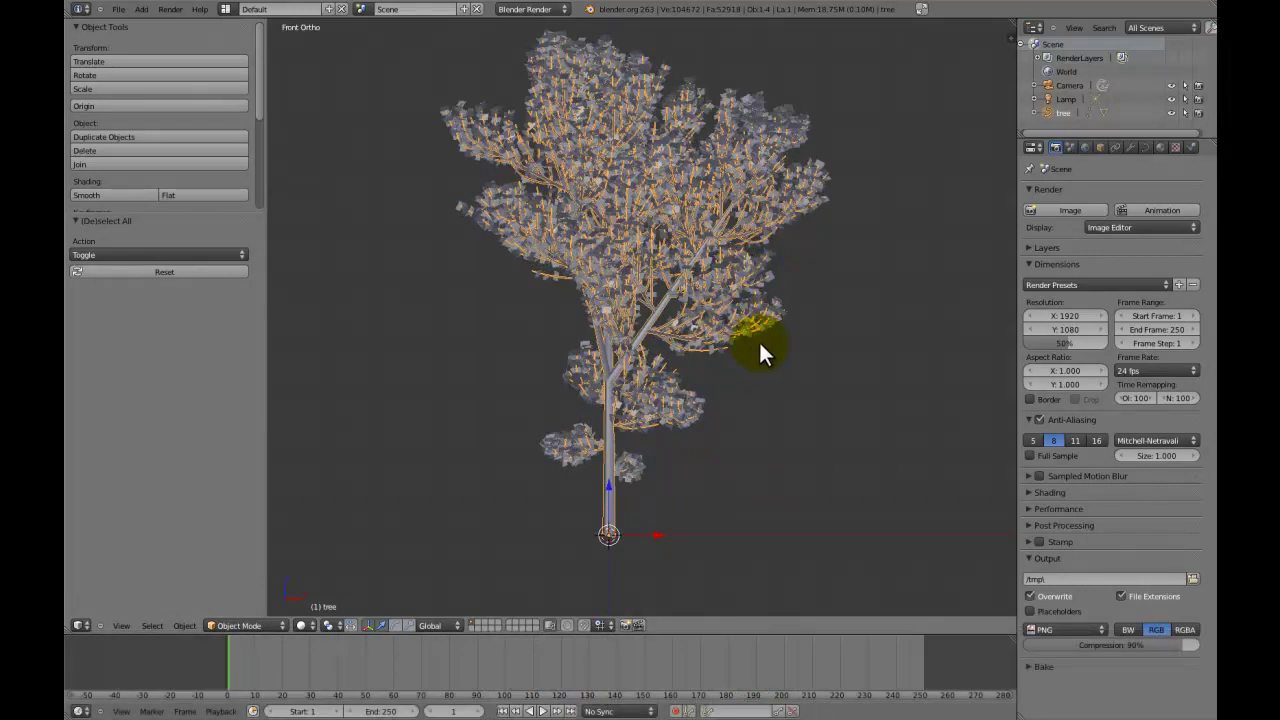
Convert the trunk and branches curve object into a mesh
left_click(1145, 145)
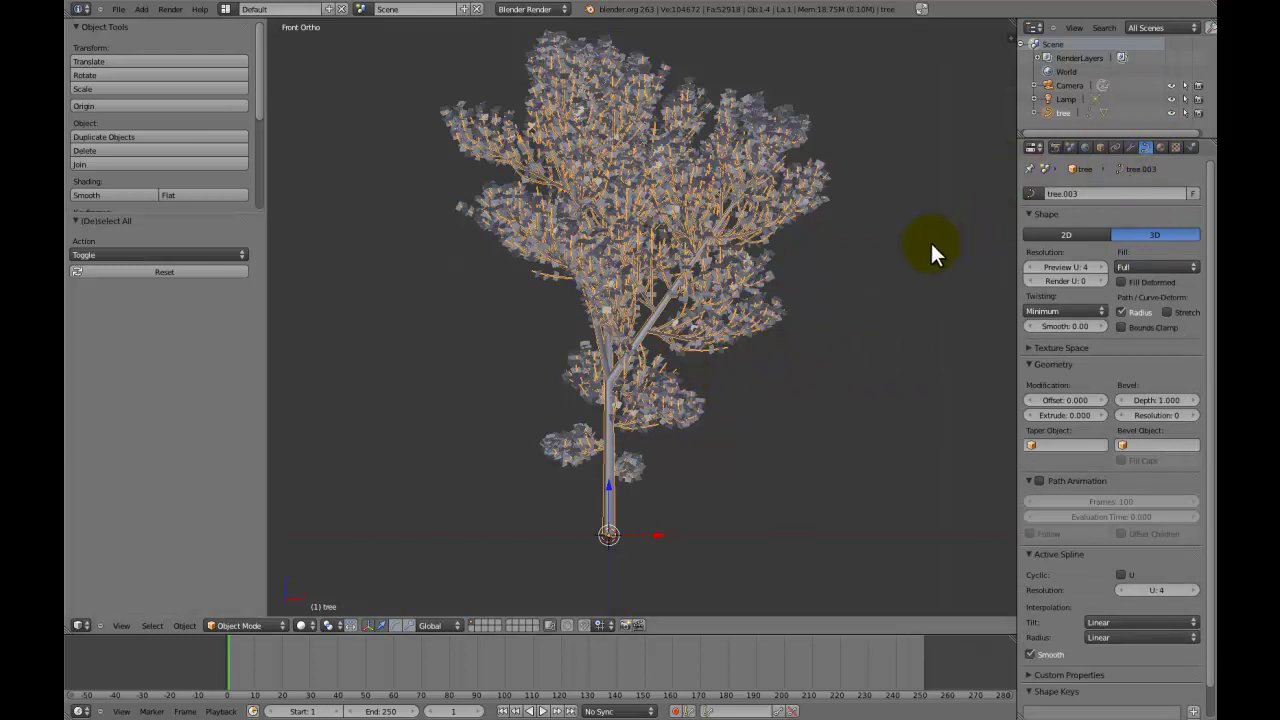
key("alt+c")
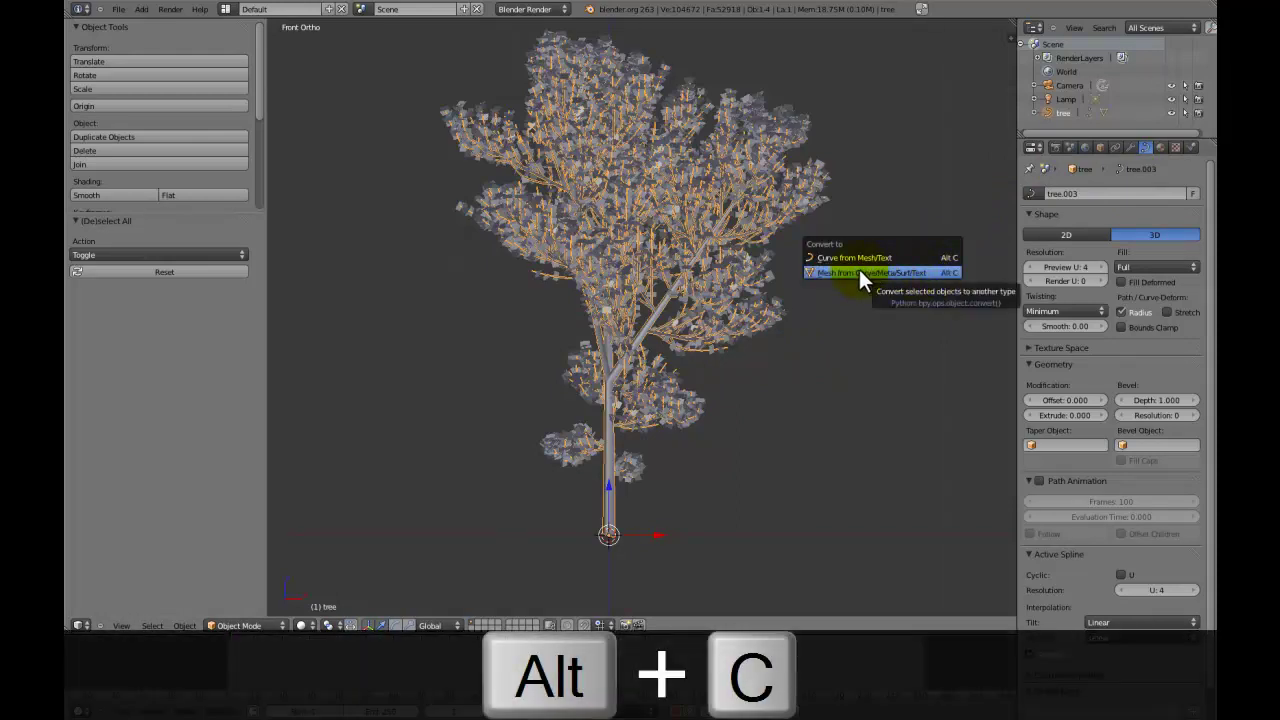
left_click(845, 269)
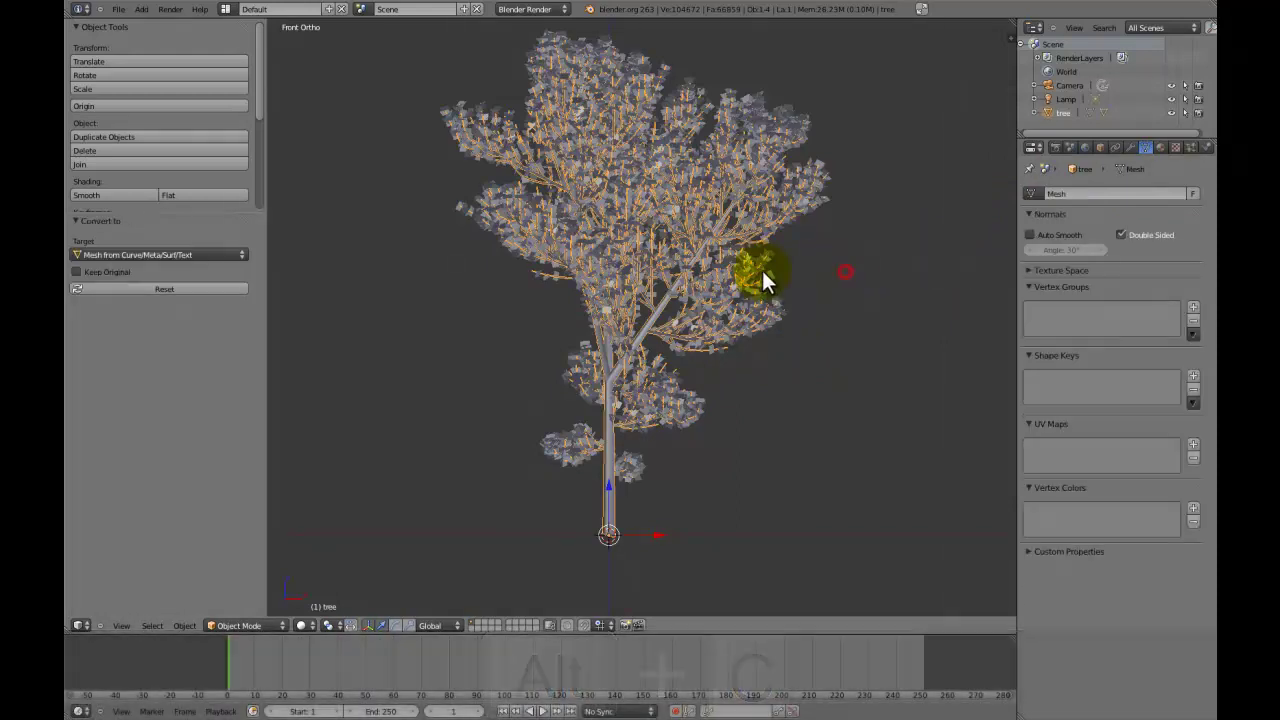
right_click(743, 132)
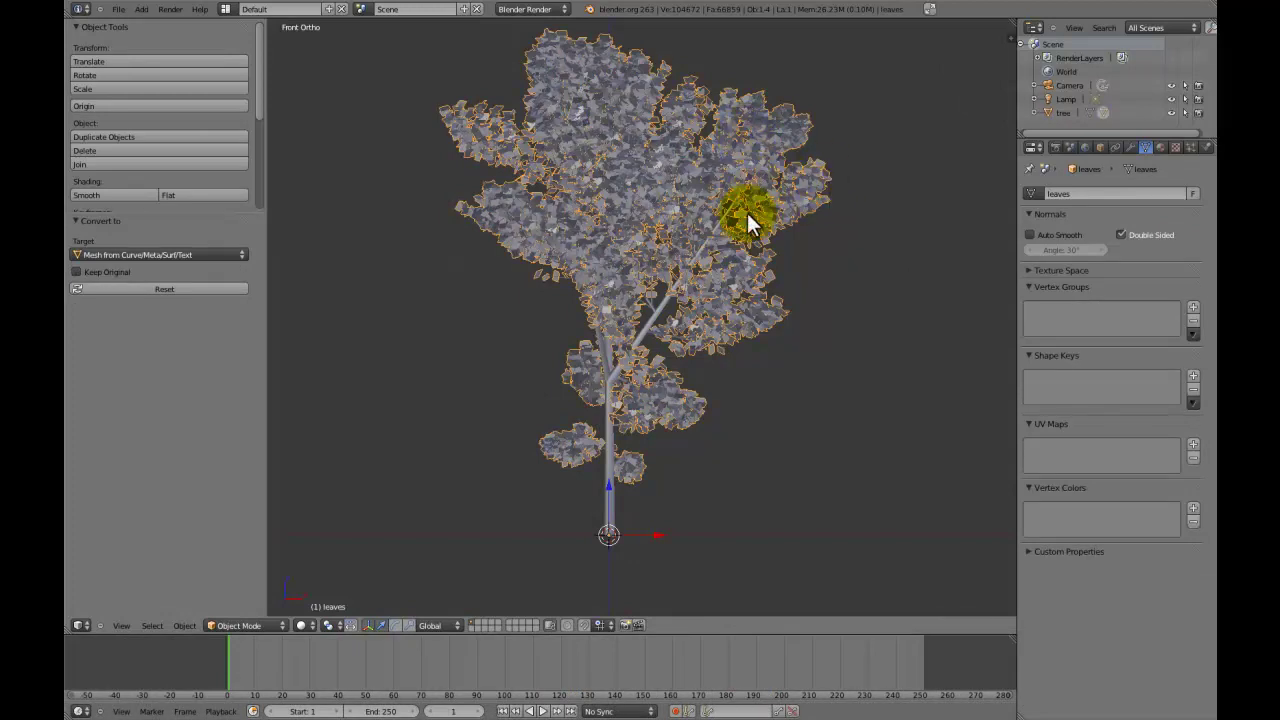
key("g")
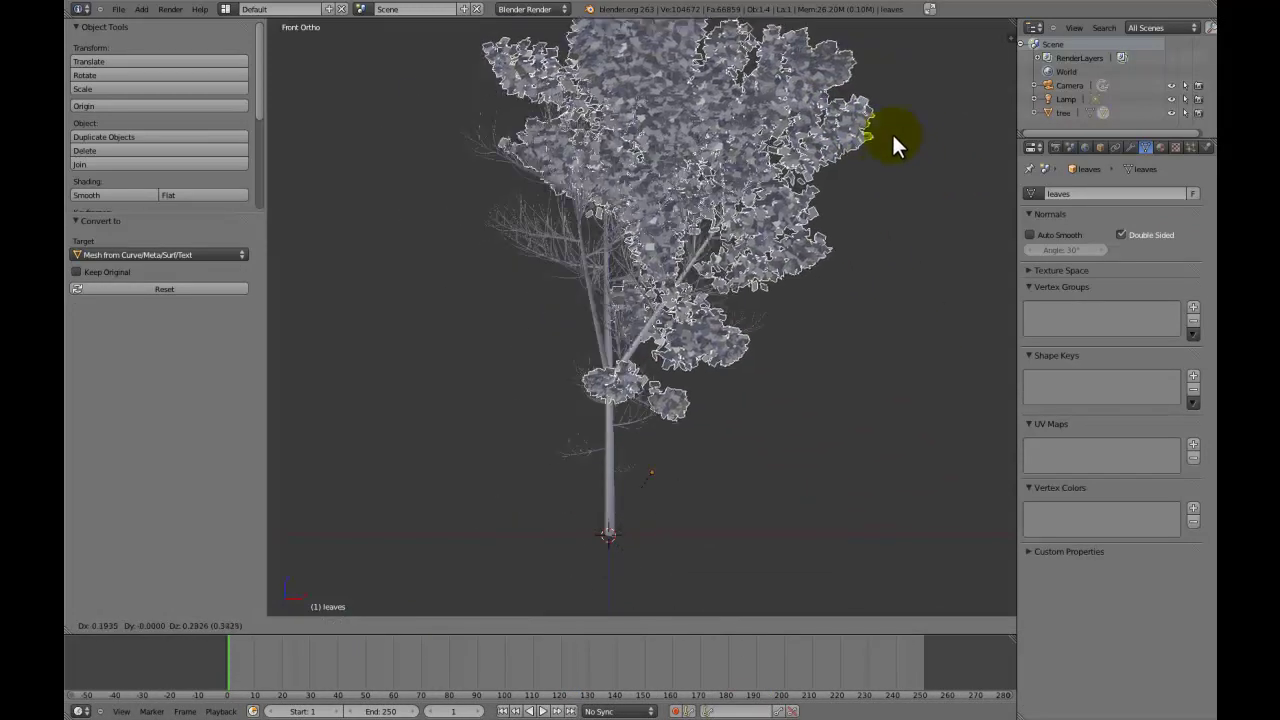
right_click(740, 194)
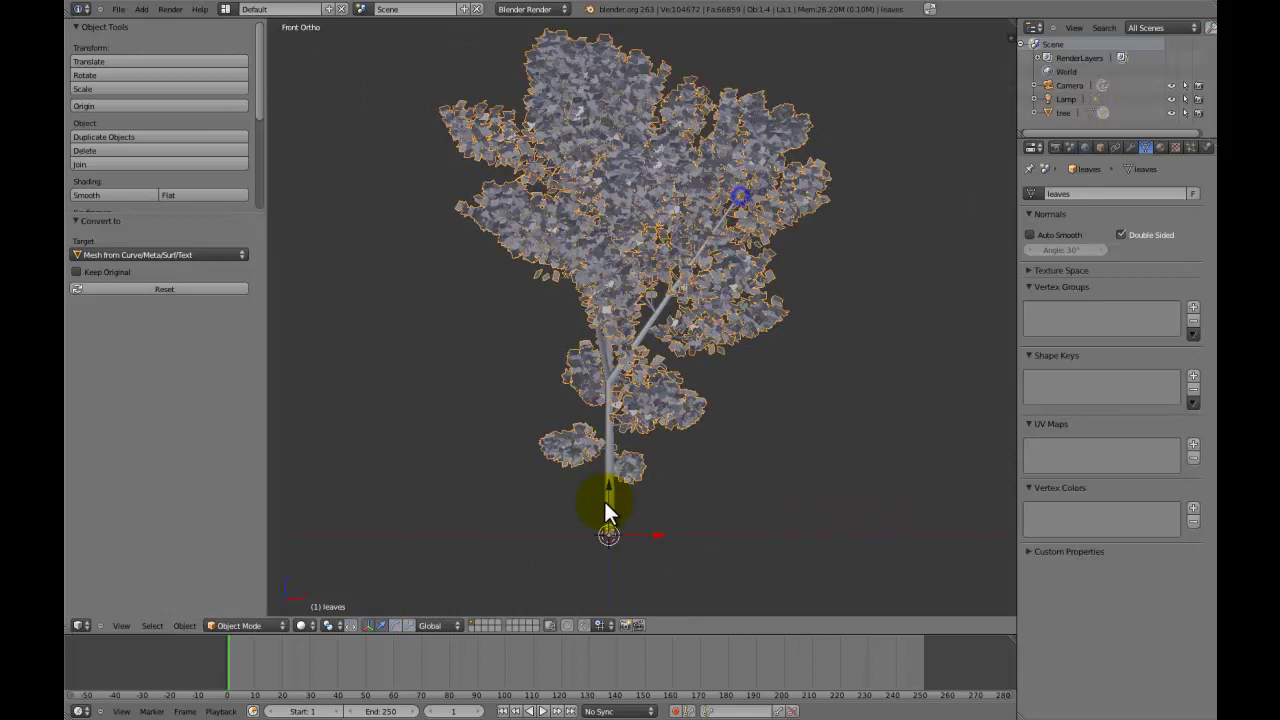
right_click(608, 526)
key("g")
right_click(624, 434)
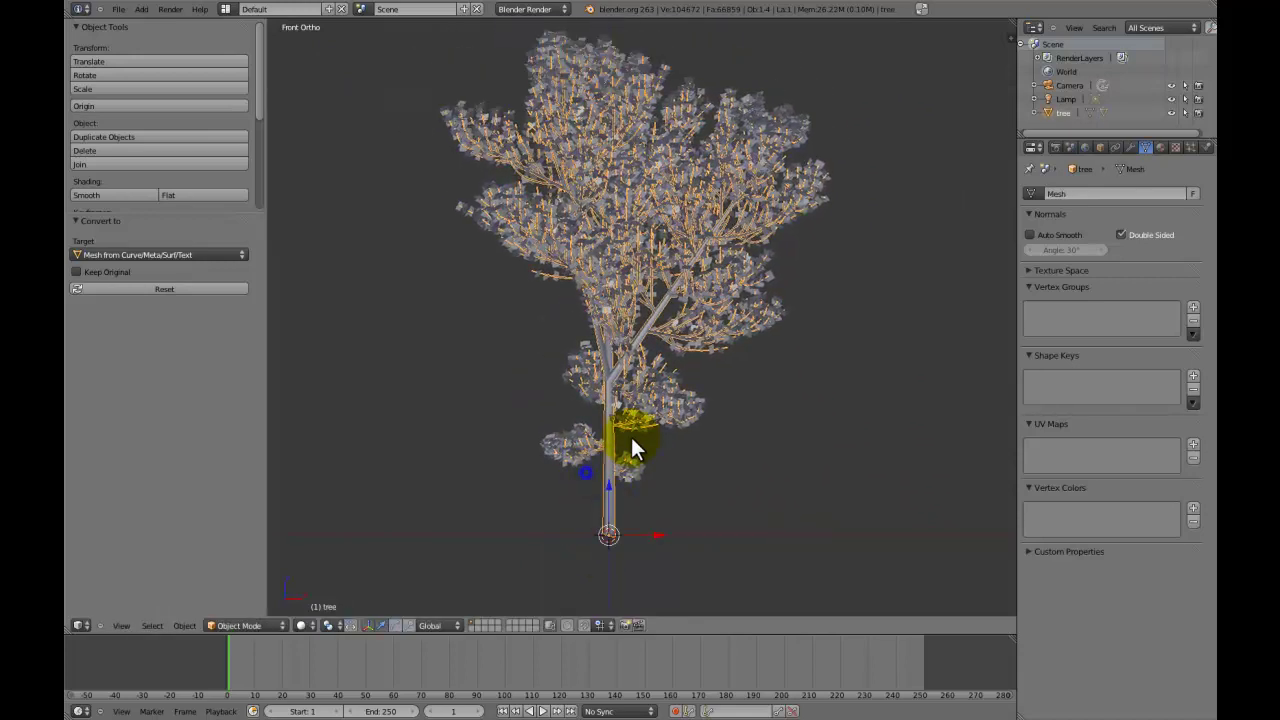
Select the leaves object and give it a new material named Leaves
scroll(666, 398, "up", 2)
scroll(691, 376, "down", 3)
right_click(772, 270)
left_click(1161, 149)
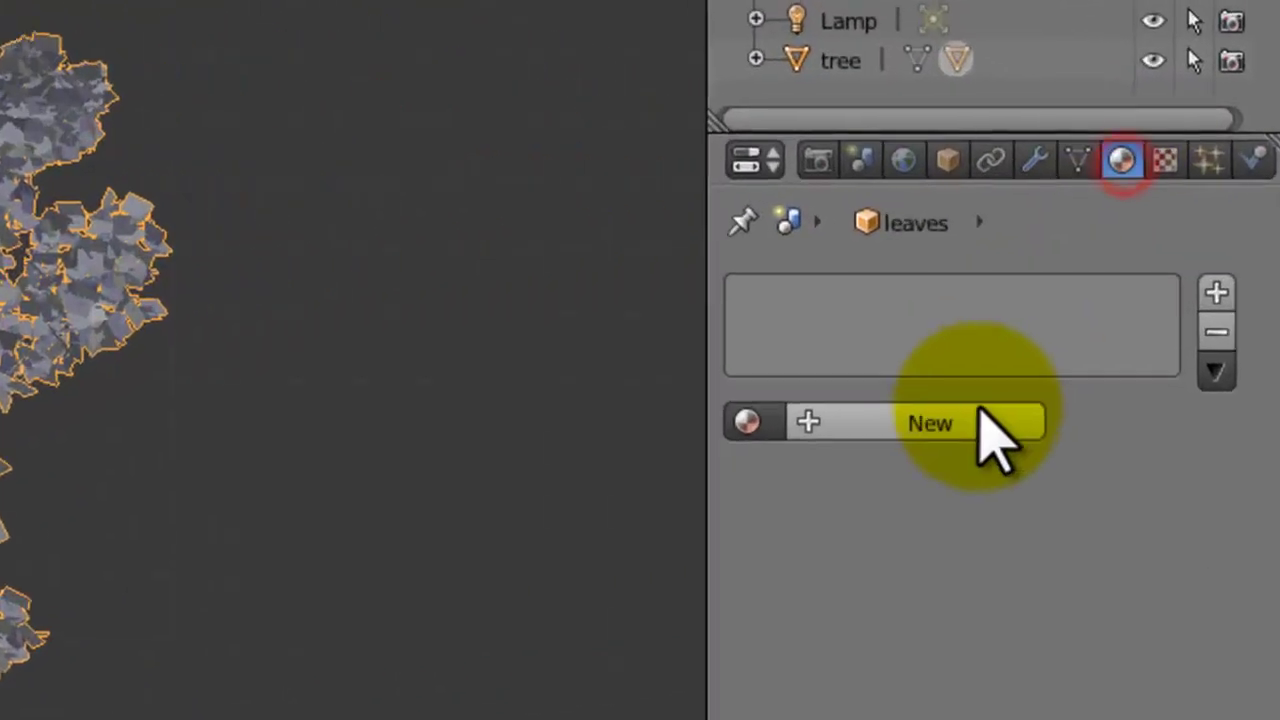
left_click(962, 422)
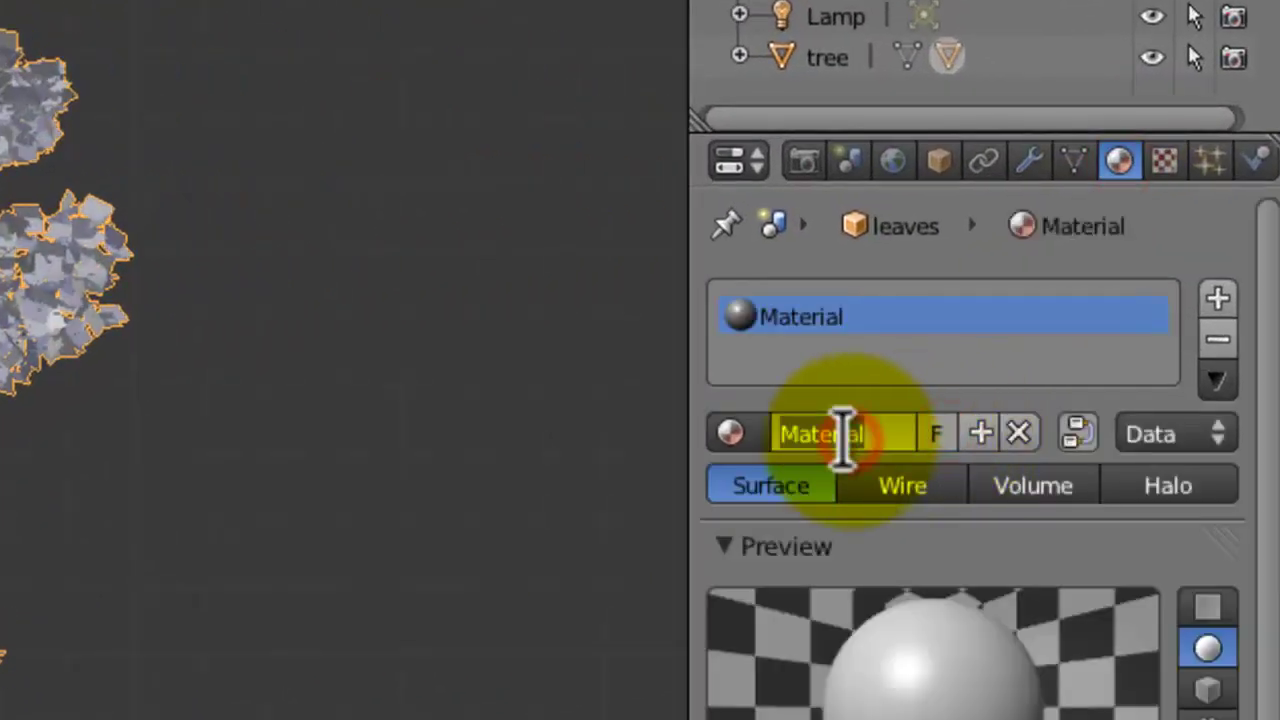
left_click(855, 424)
type("Leaves")
key("Return")
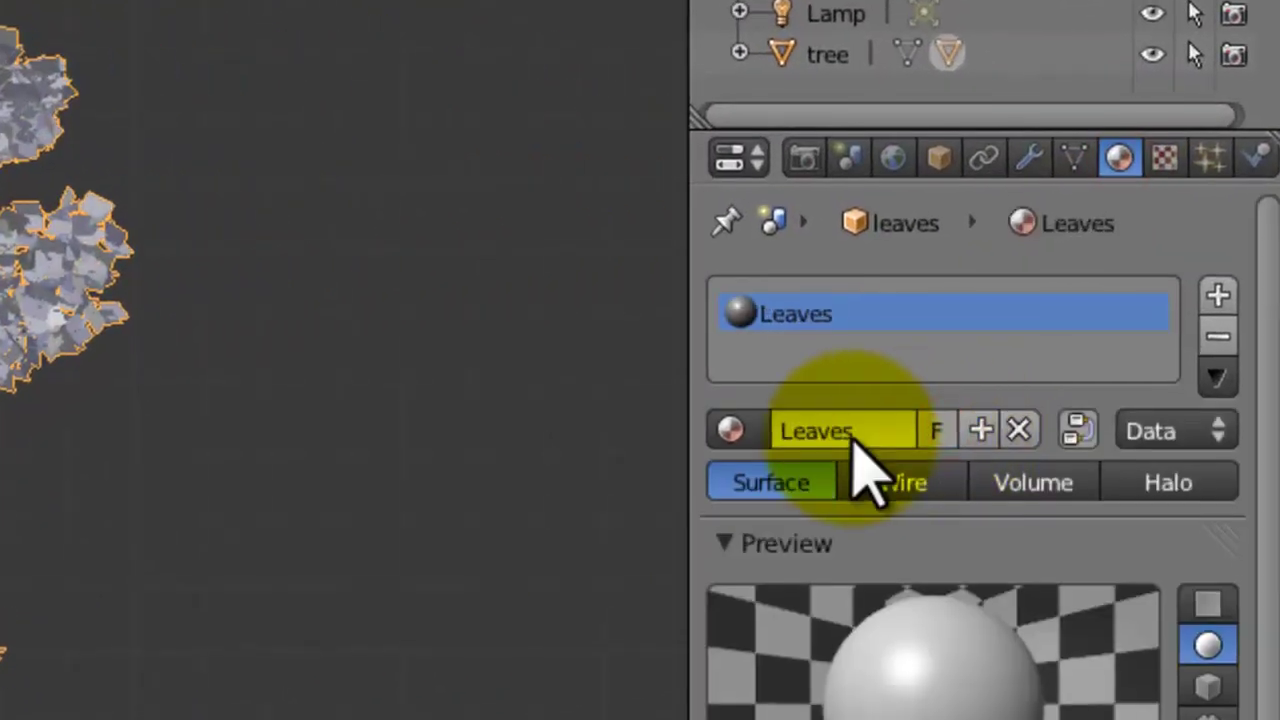
Set the Leaves material's diffuse colour to a green with reduced brightness
left_click(805, 713)
left_click(645, 158)
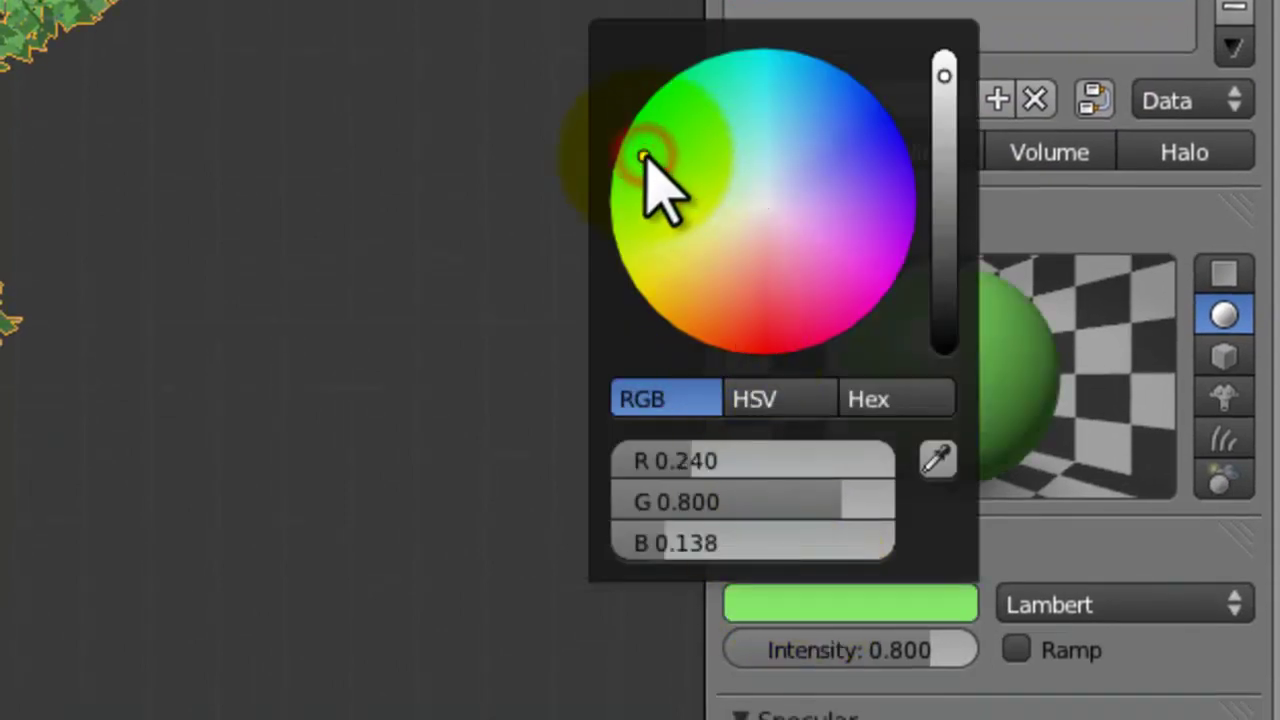
left_click_drag(944, 75, 945, 158)
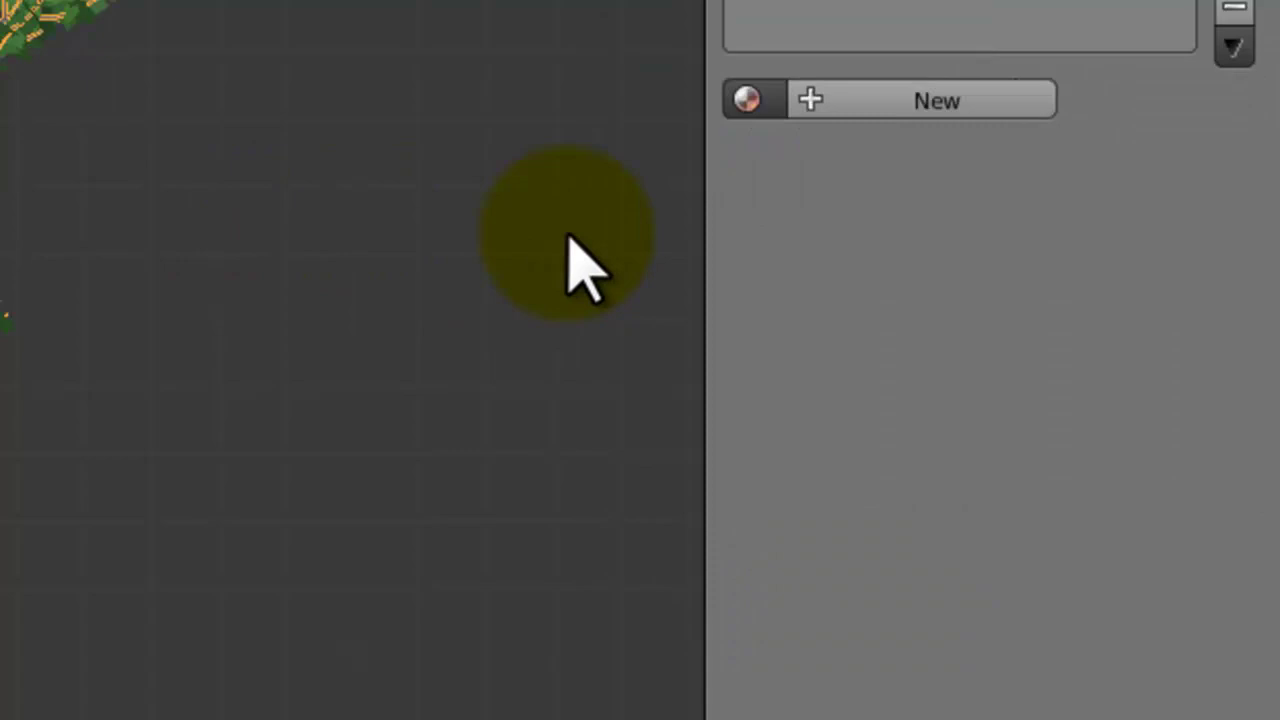
Give the trunk and branches object a new material named Shrub_Trunk and save over RainforestPart2_File.blend
left_click(888, 112)
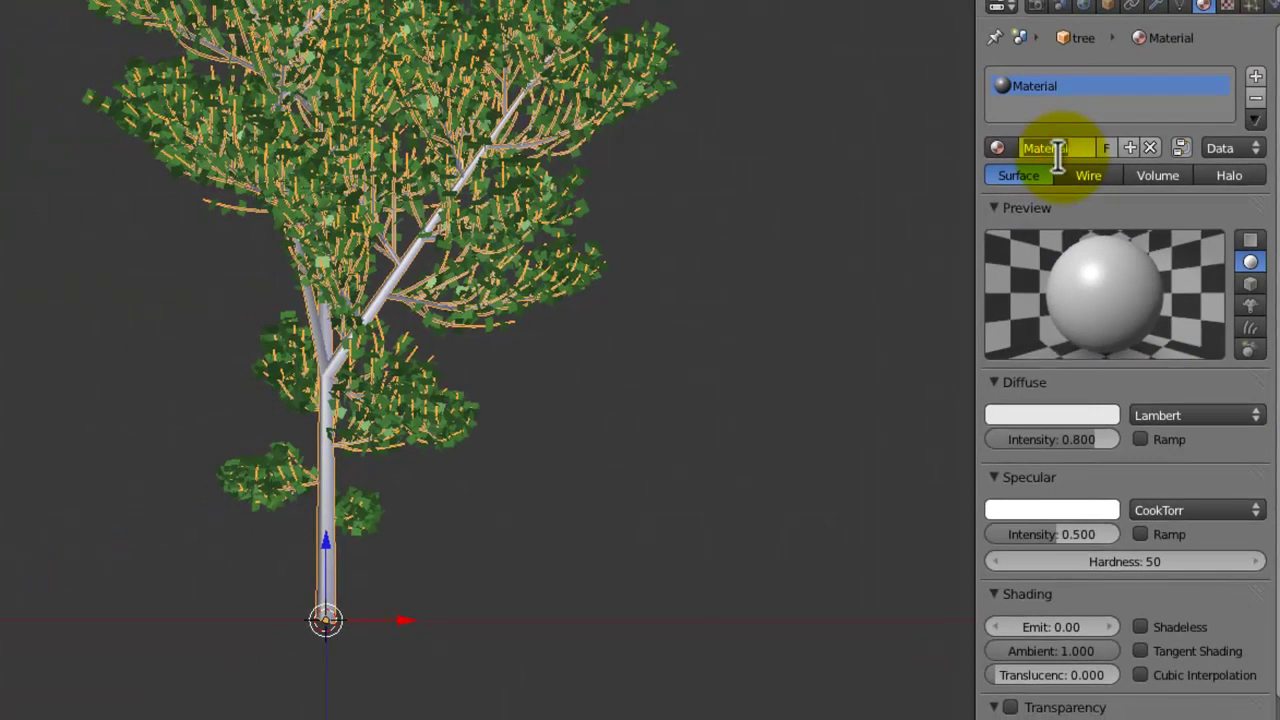
type("Shrub_Trunk")
key("Return")
key("ctrl+s")
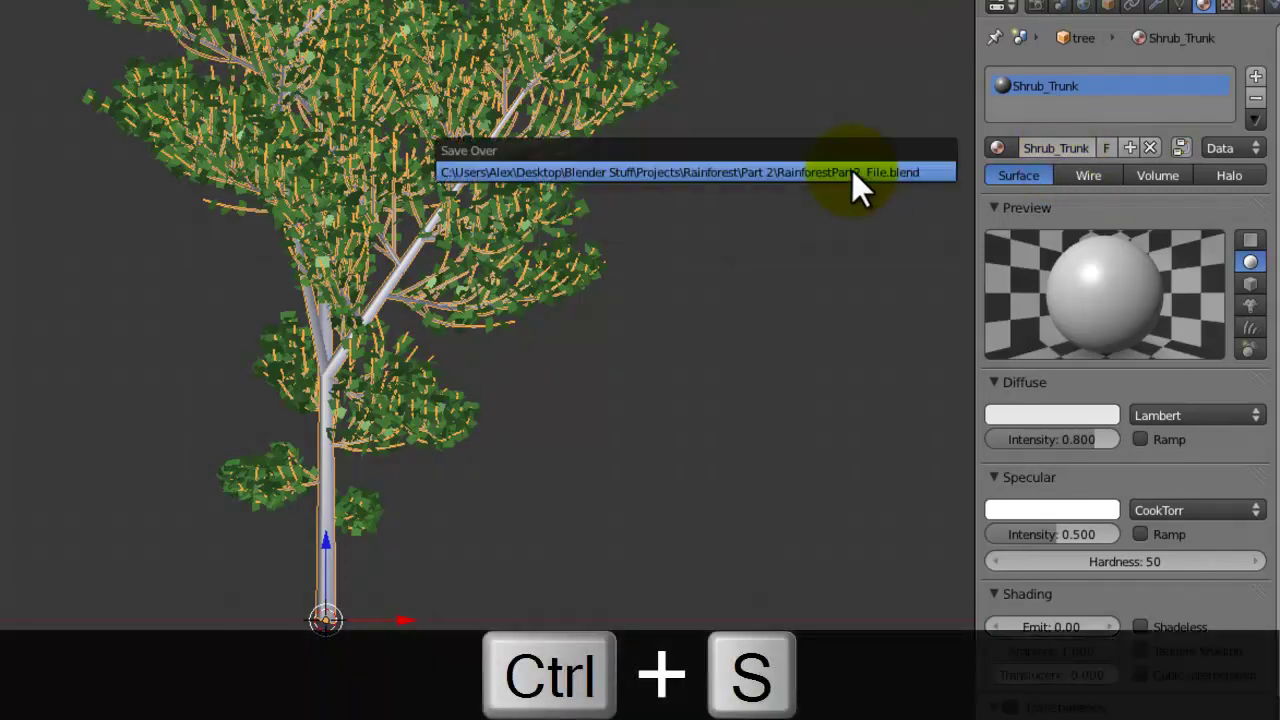
left_click(852, 170)
Add the leaves to the selected trunk and join both into a single object
scroll(852, 170, "up", 3)
scroll(576, 247, "down", 4)
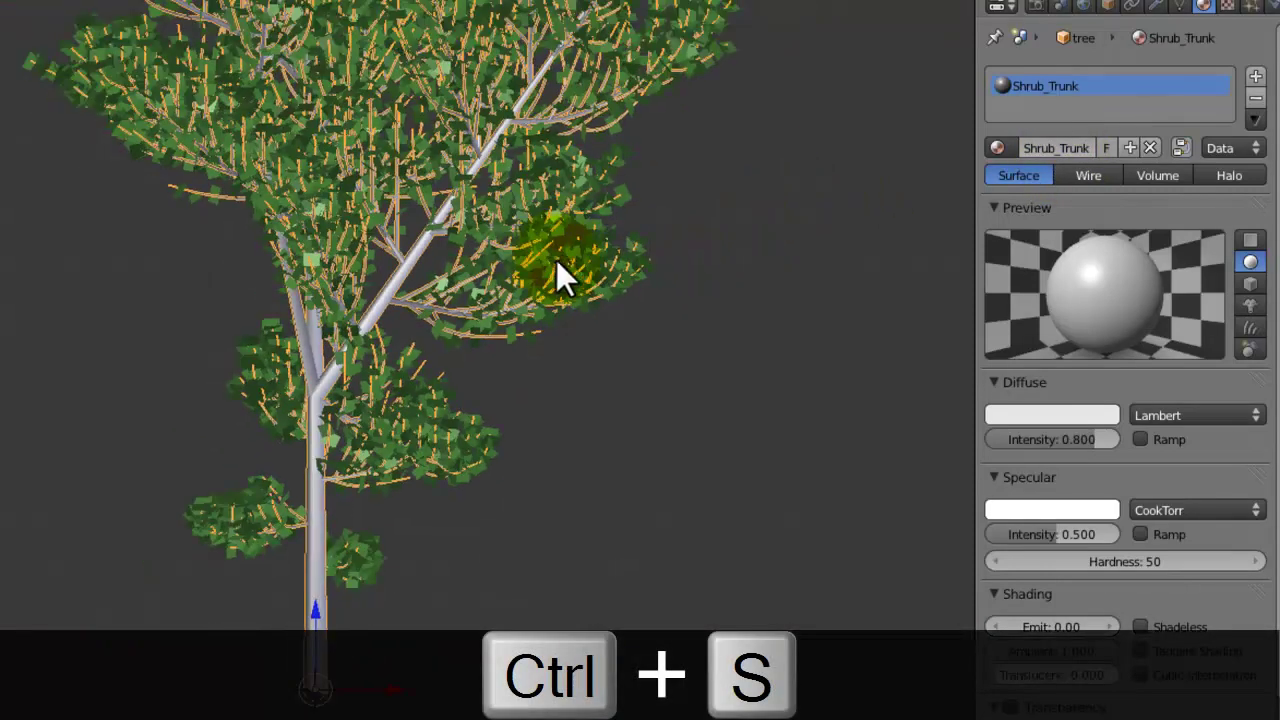
scroll(470, 212, "up", 2)
right_click(554, 172)
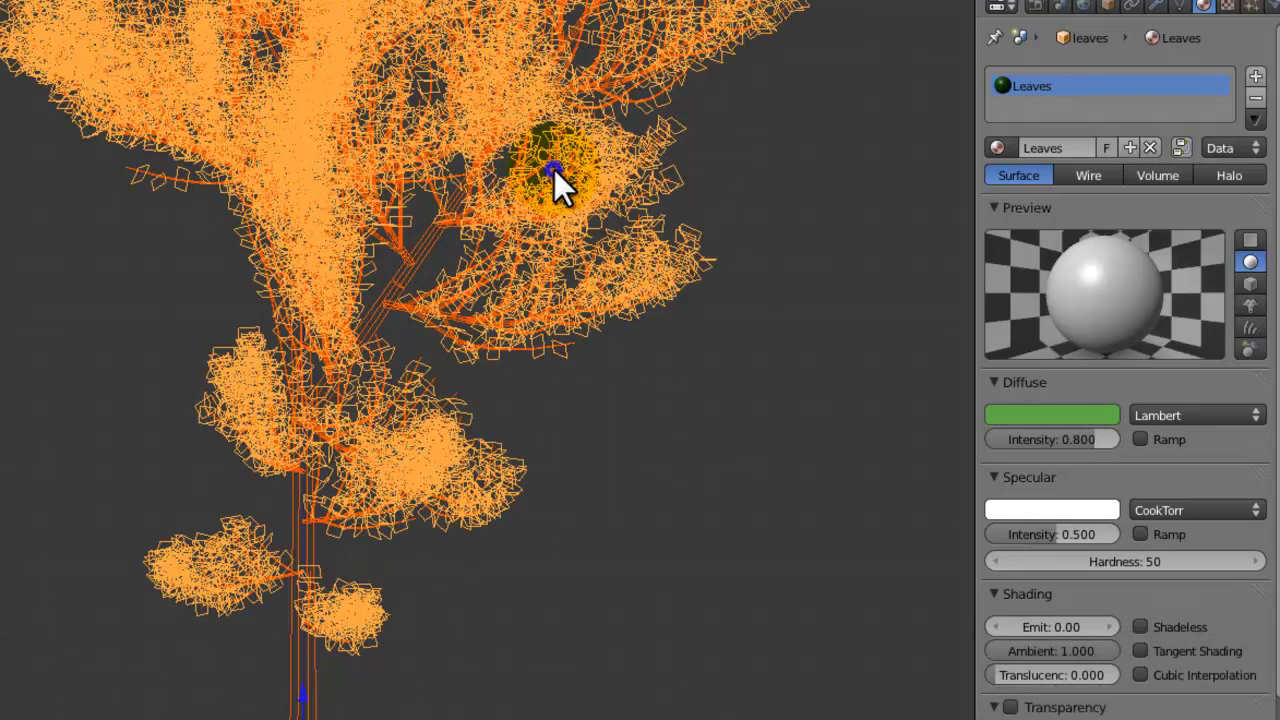
scroll(522, 203, "down", 2)
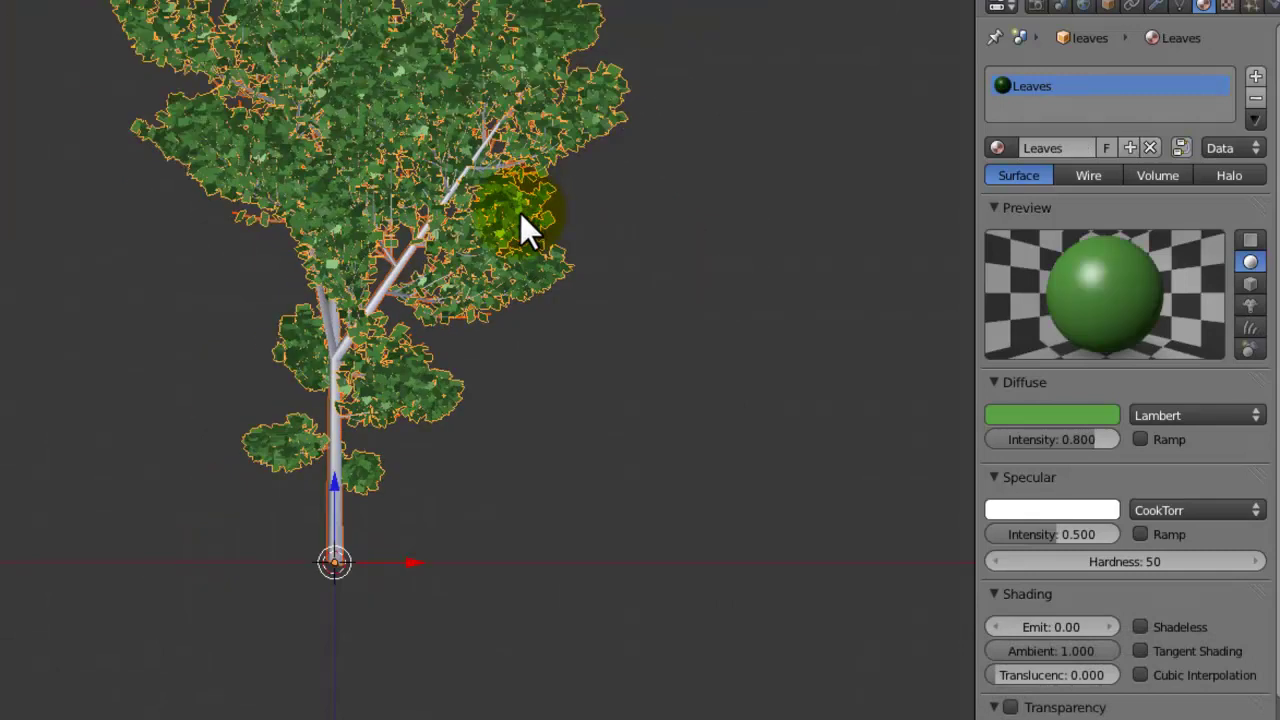
key("ctrl+j")
scroll(520, 213, "up", 4)
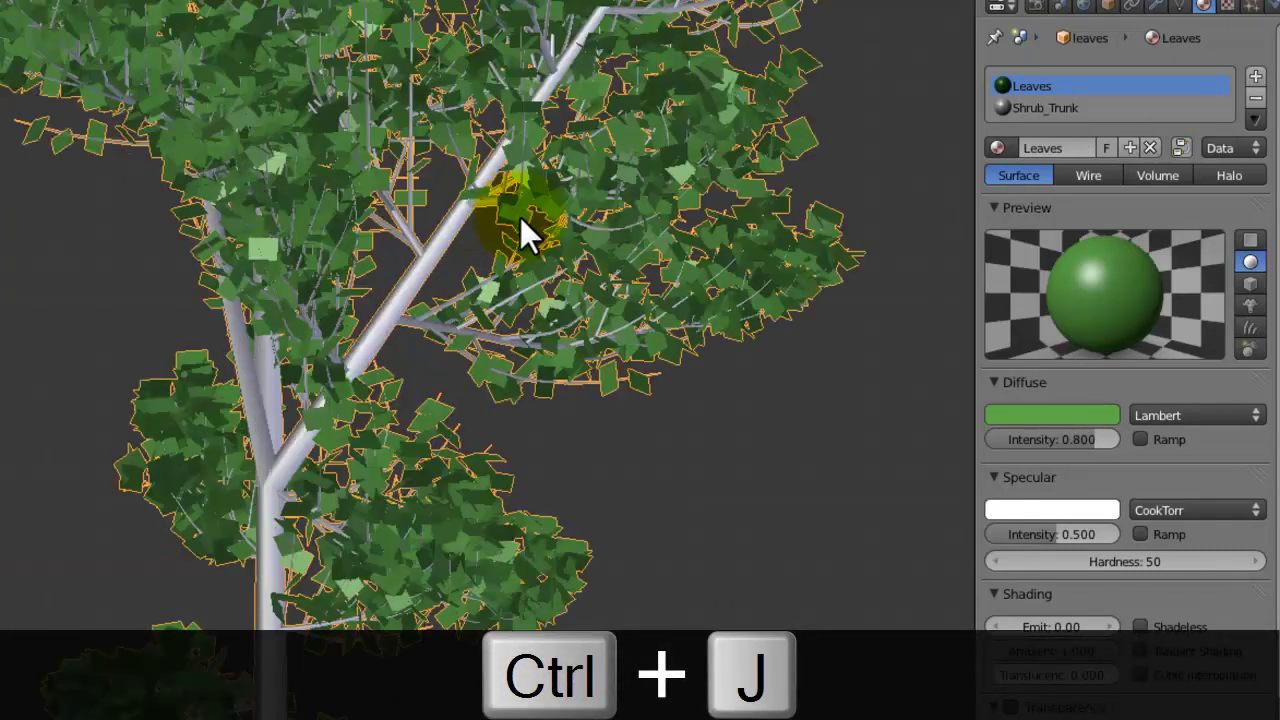
scroll(520, 217, "down", 5)
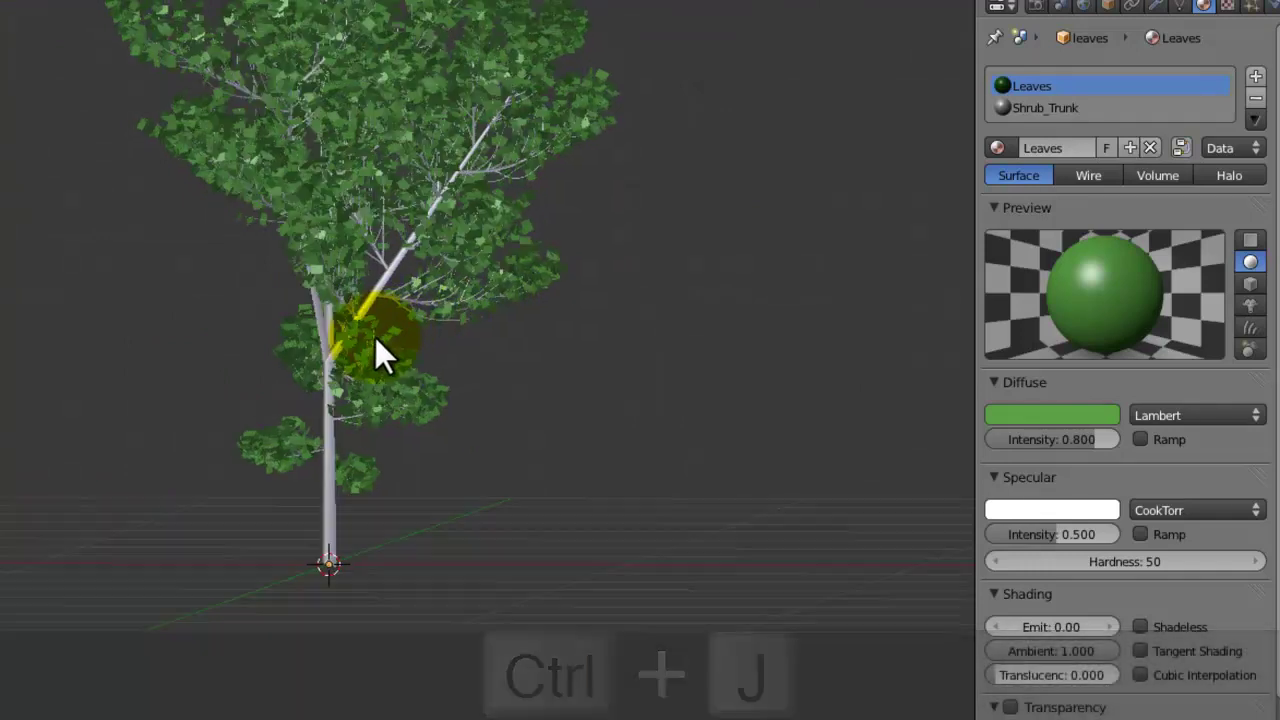
Switch to the front view of the joined tree and make its Shrub_Trunk material the active one
middle_click_drag(376, 338, 249, 357)
key("KP_1")
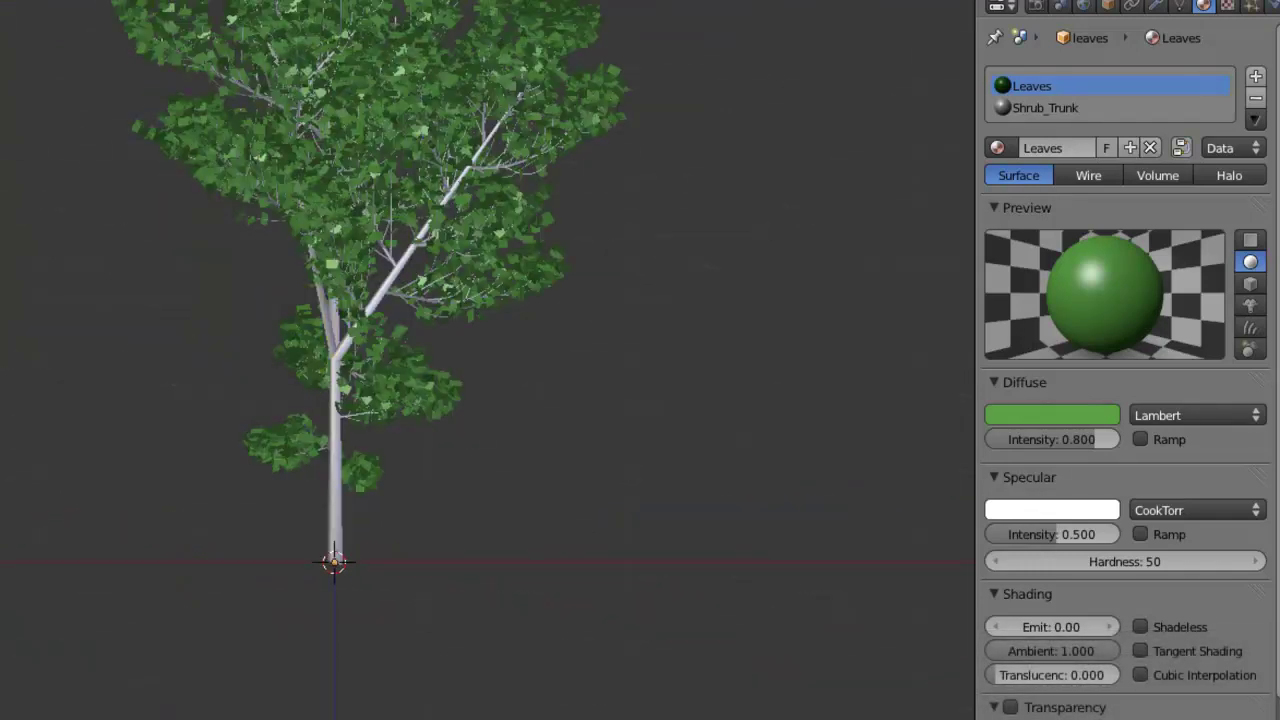
left_click(1039, 102)
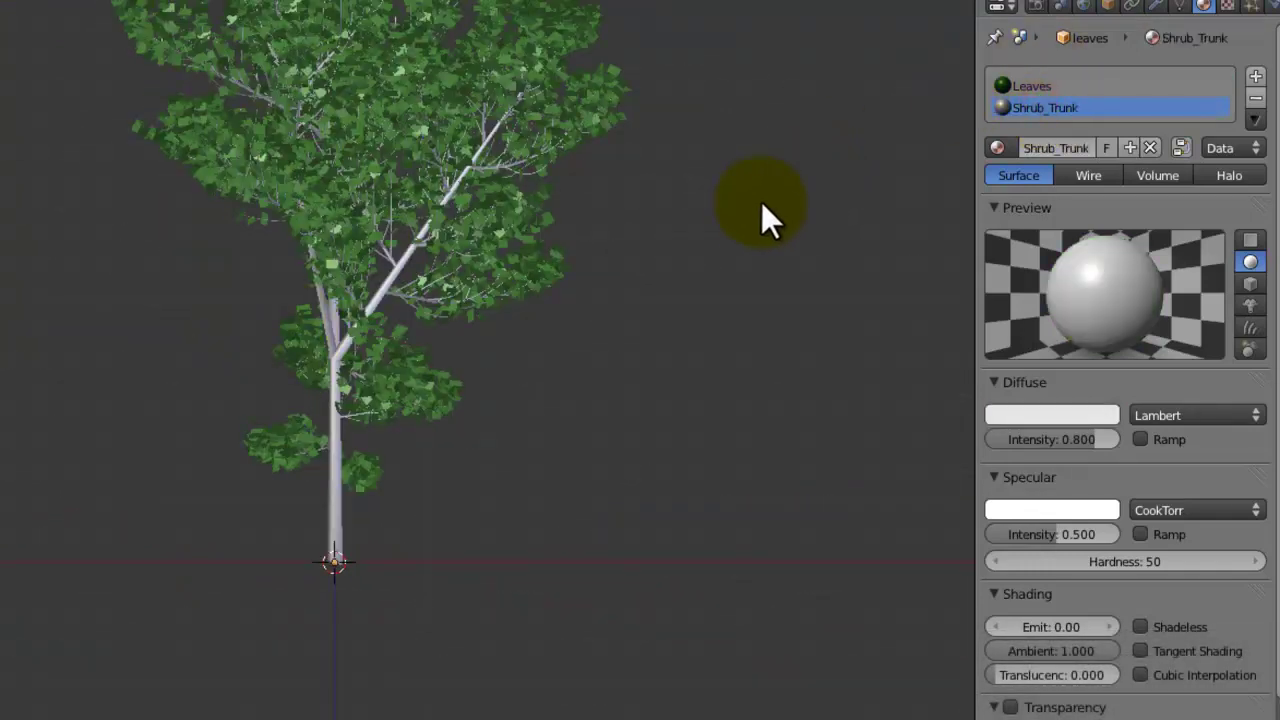
scroll(761, 202, "up", 3)
scroll(688, 241, "down", 4)
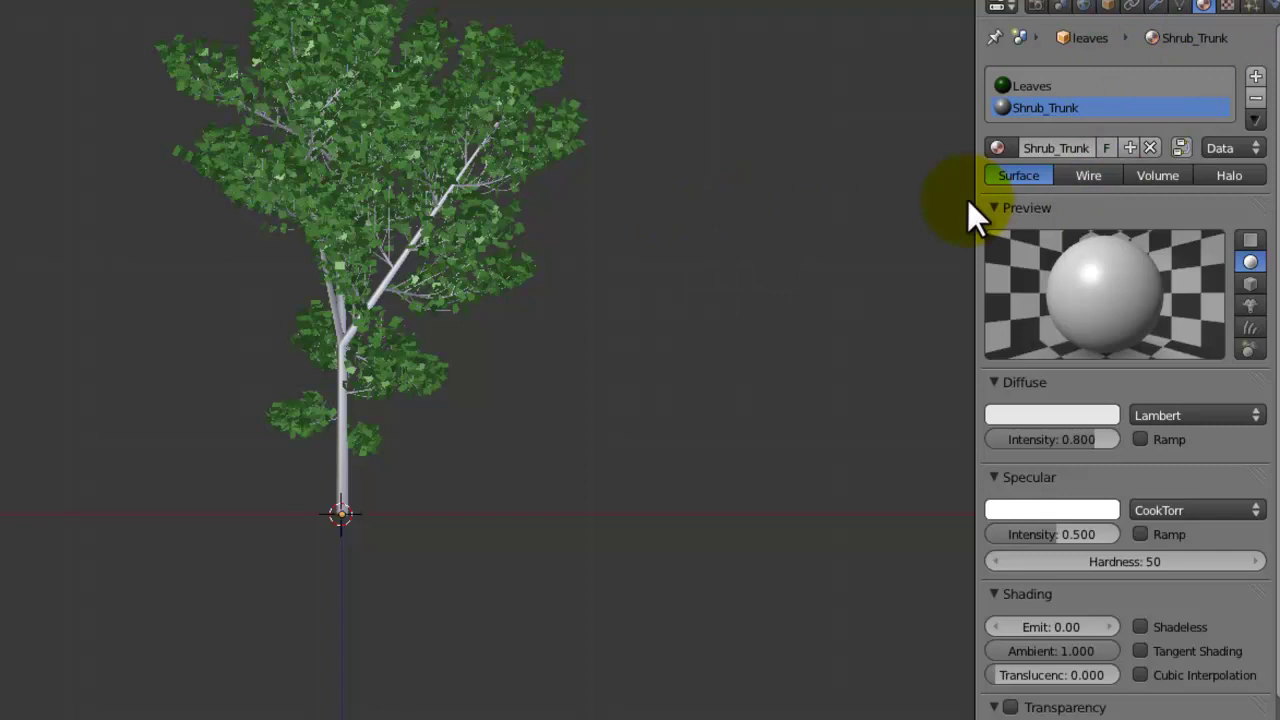
scroll(513, 339, "up", 2)
middle_click_drag(513, 339, 579, 299)
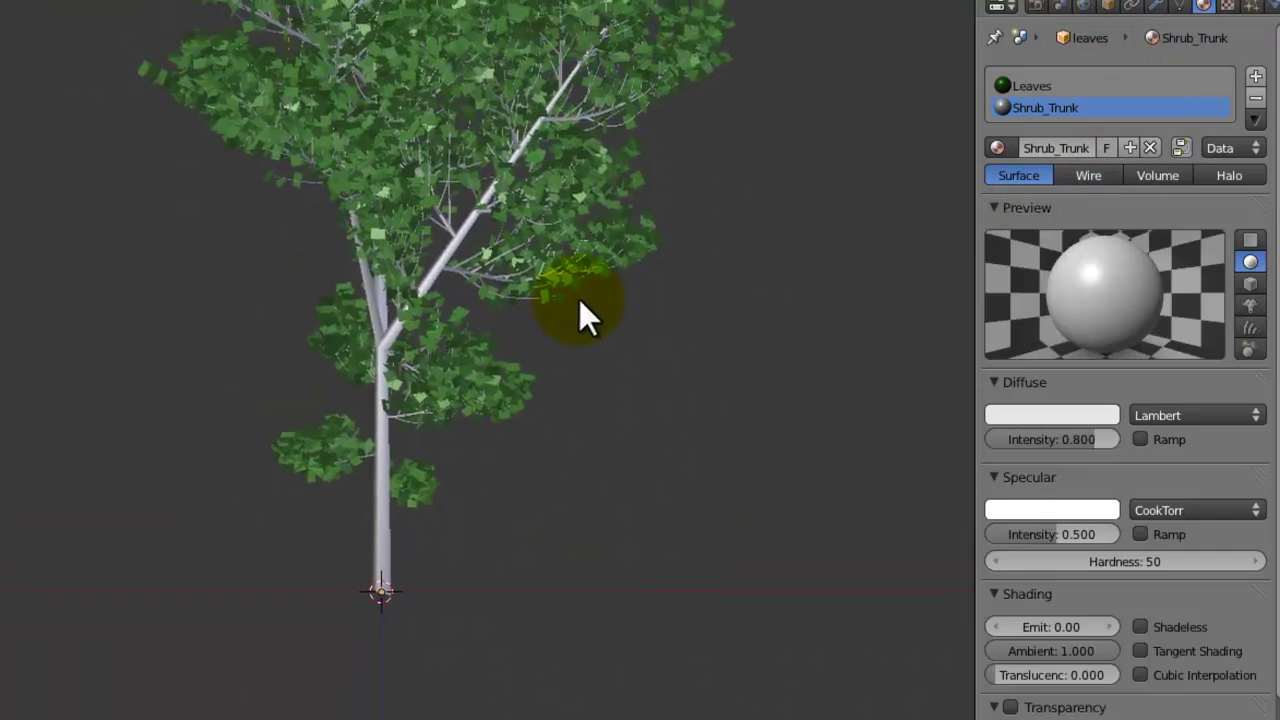
scroll(579, 300, "up", 2)
scroll(579, 300, "down", 3)
scroll(579, 300, "up", 2)
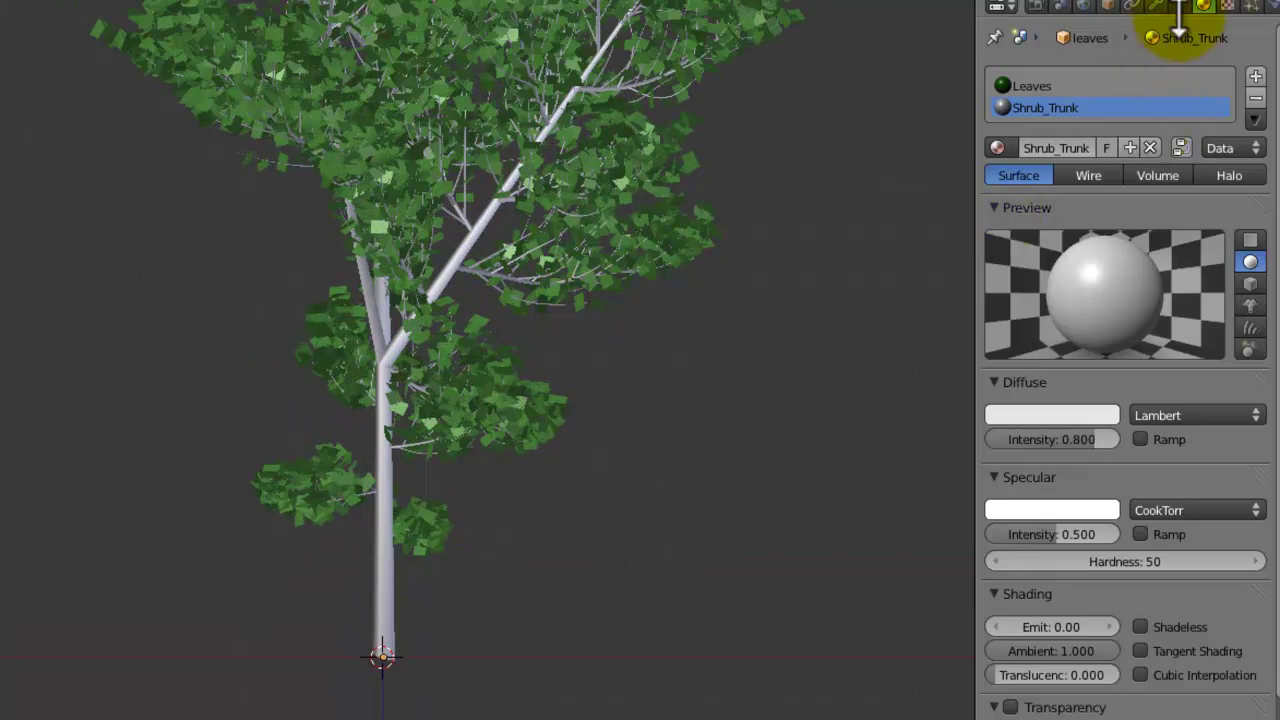
Add a new texture to the Shrub_Trunk material and name it "ShrubTrunk Colour"
left_click(1228, 6)
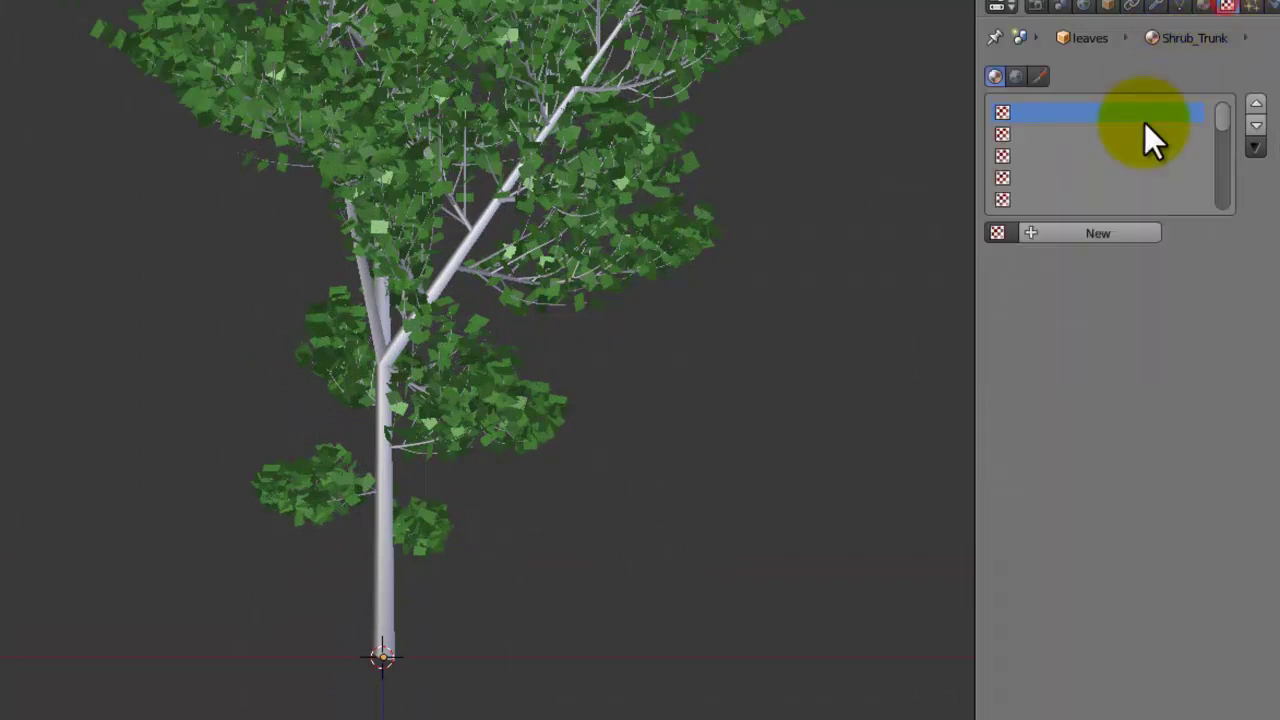
left_click(1107, 232)
left_click(1064, 233)
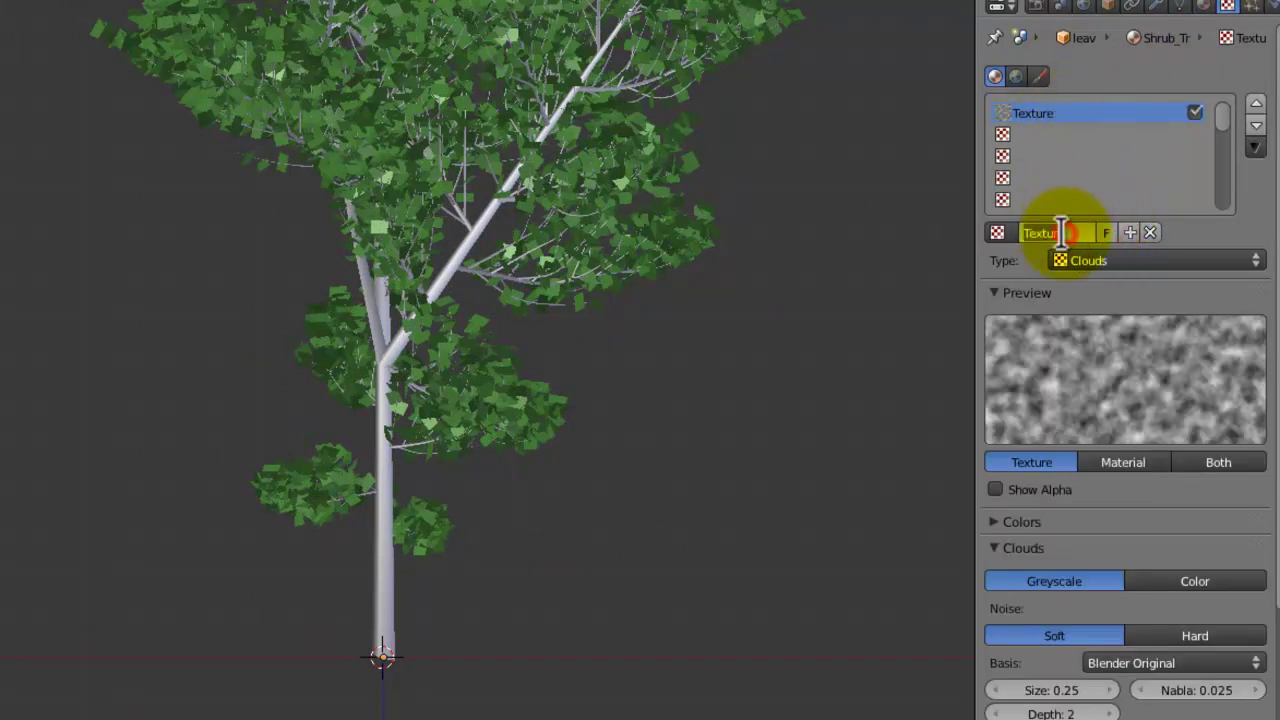
type("Shrub")
type("Trunk_Colour")
key("Return")
Shorten the name of the trunk's new texture to ShrubTrunkCOL
left_click(1203, 5)
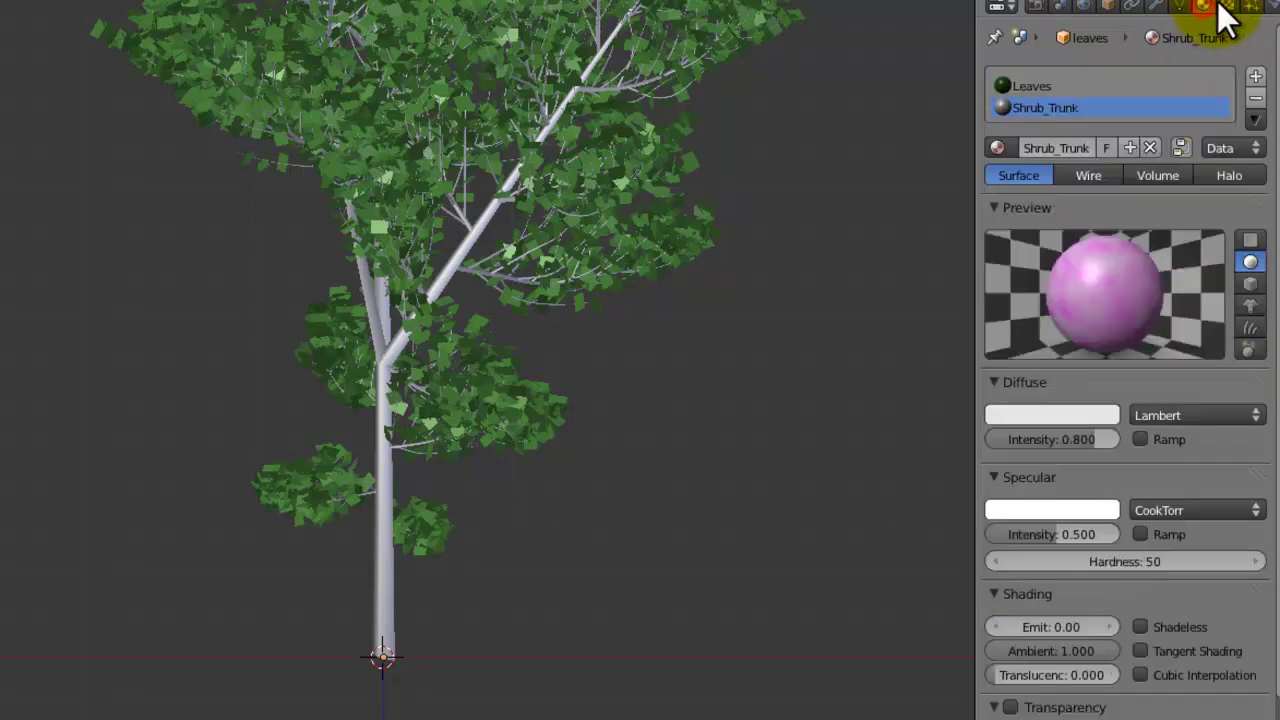
left_click(1228, 6)
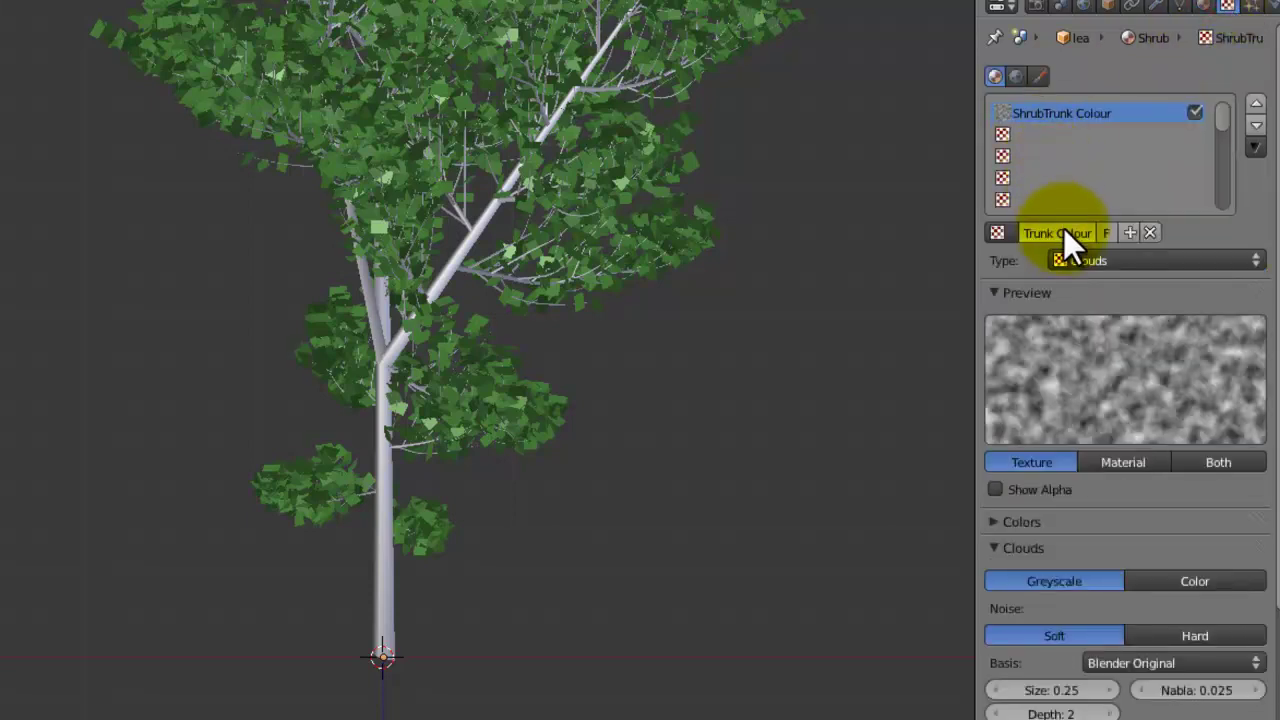
left_click(1071, 232)
left_click(1102, 236)
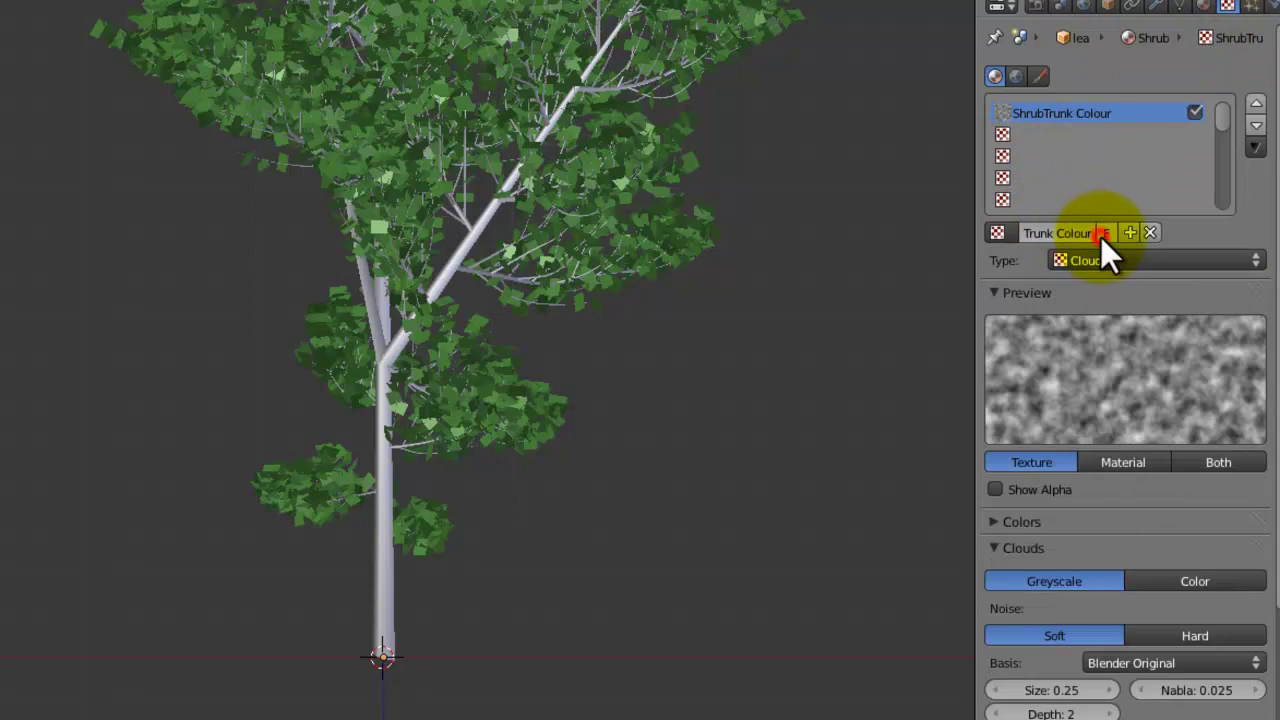
left_click(1086, 232)
left_click(1091, 231)
left_click_drag(1090, 231, 1057, 229)
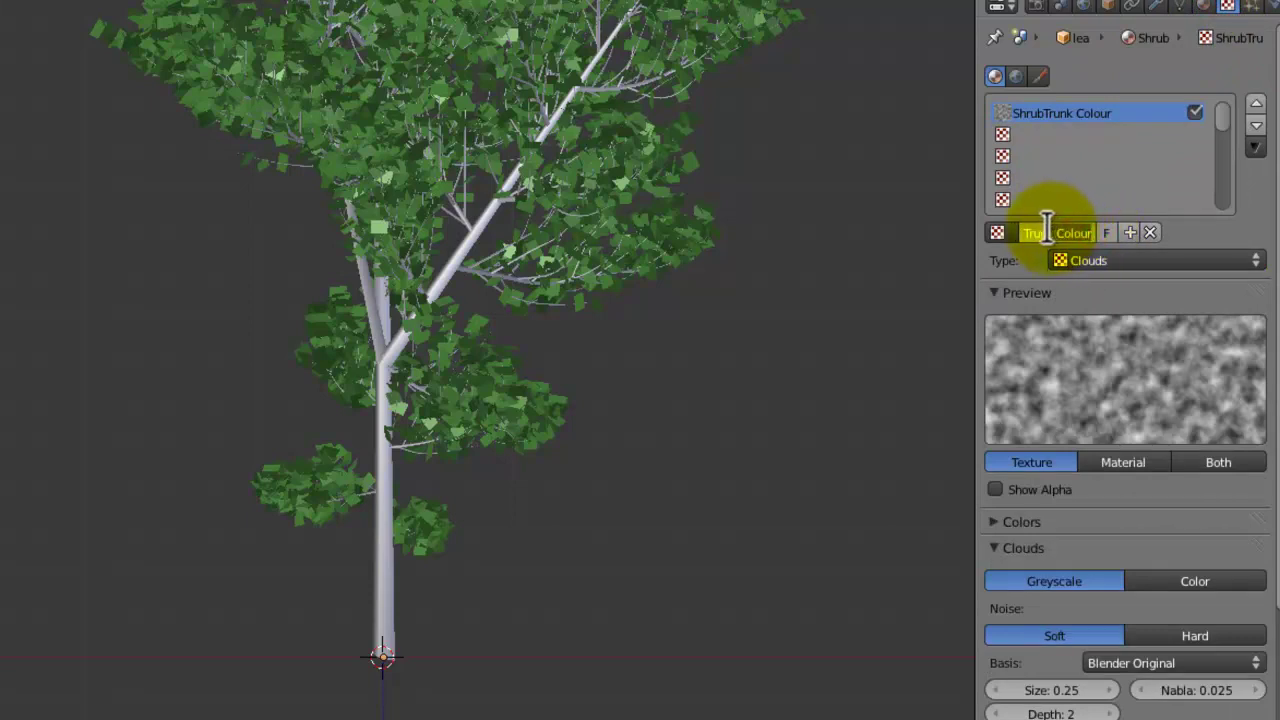
key("BackSpace")
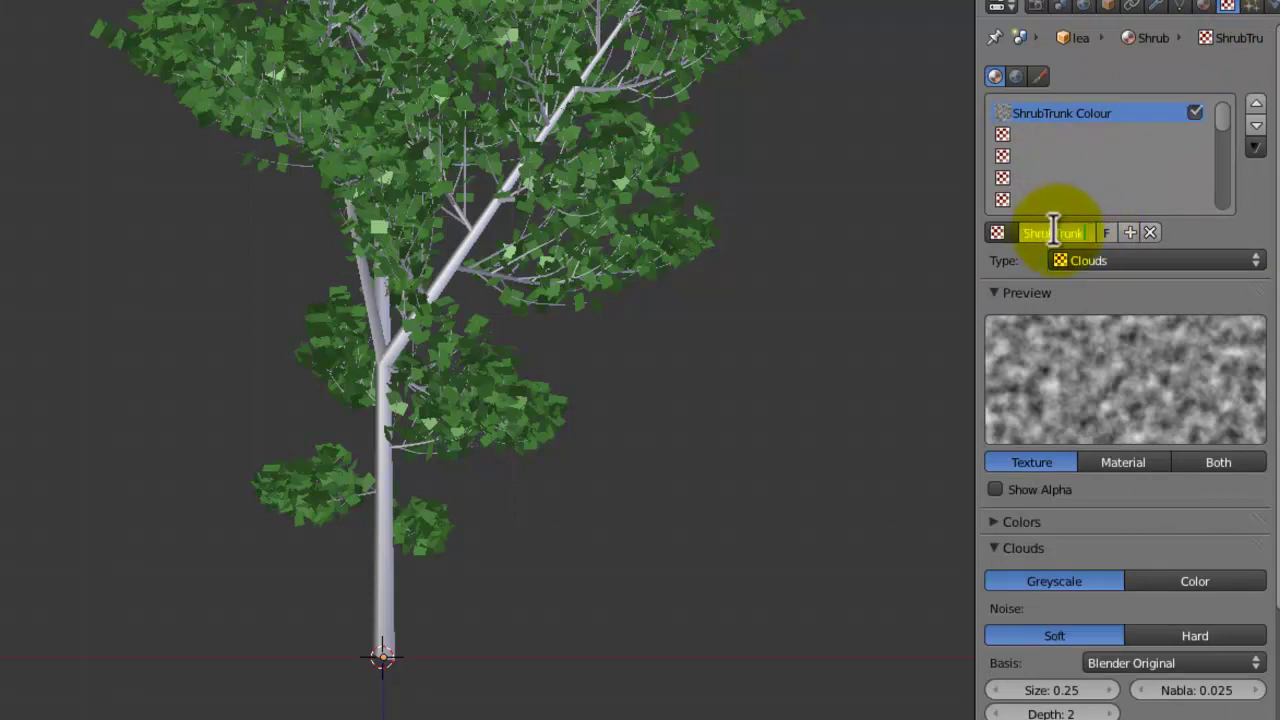
type("COL")
key("Return")
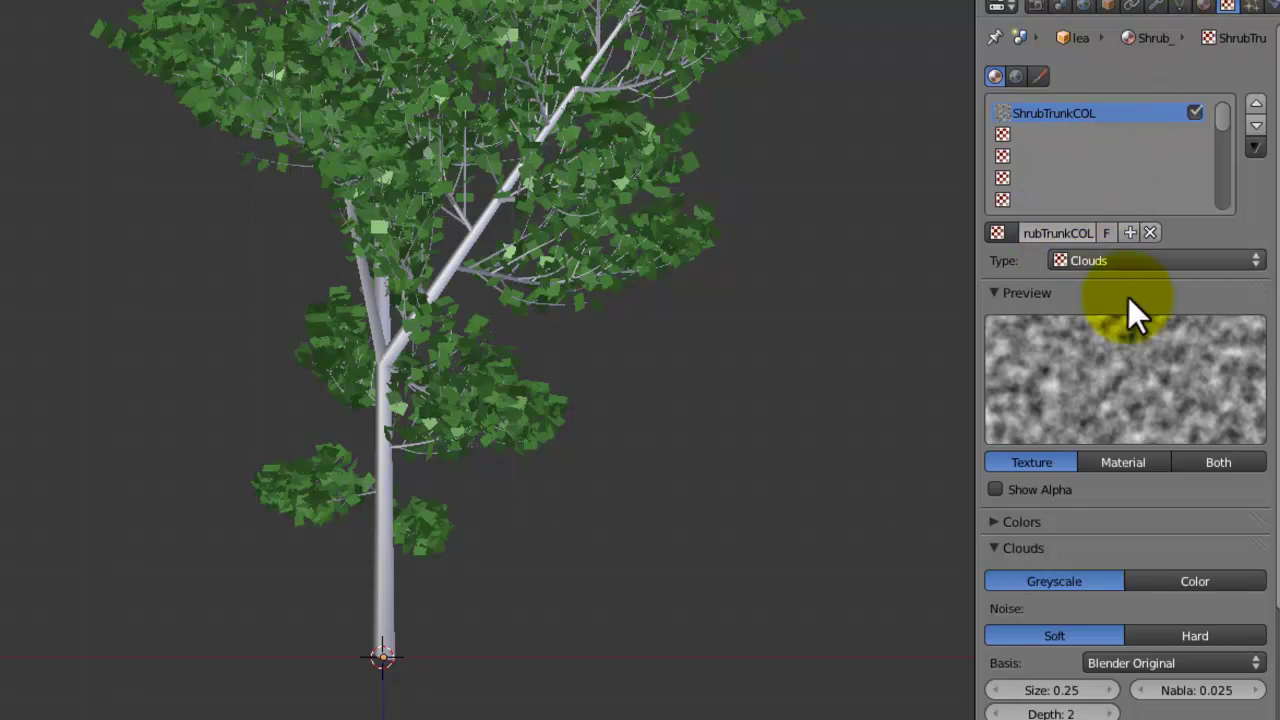
Enable the texture's colour ramp and set its first stop to dark brown, about R 0.040, G 0.029, B 0.014, with alpha 1.00
scroll(1135, 365, "down", 2)
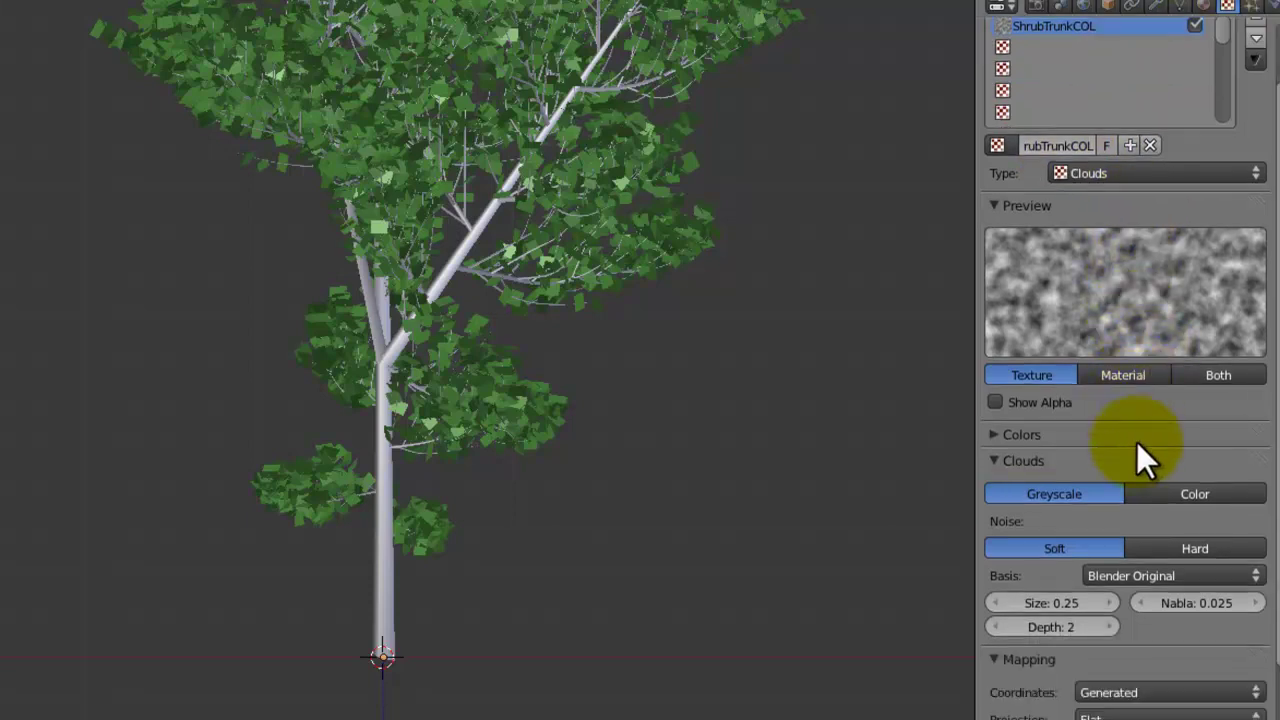
left_click(1030, 437)
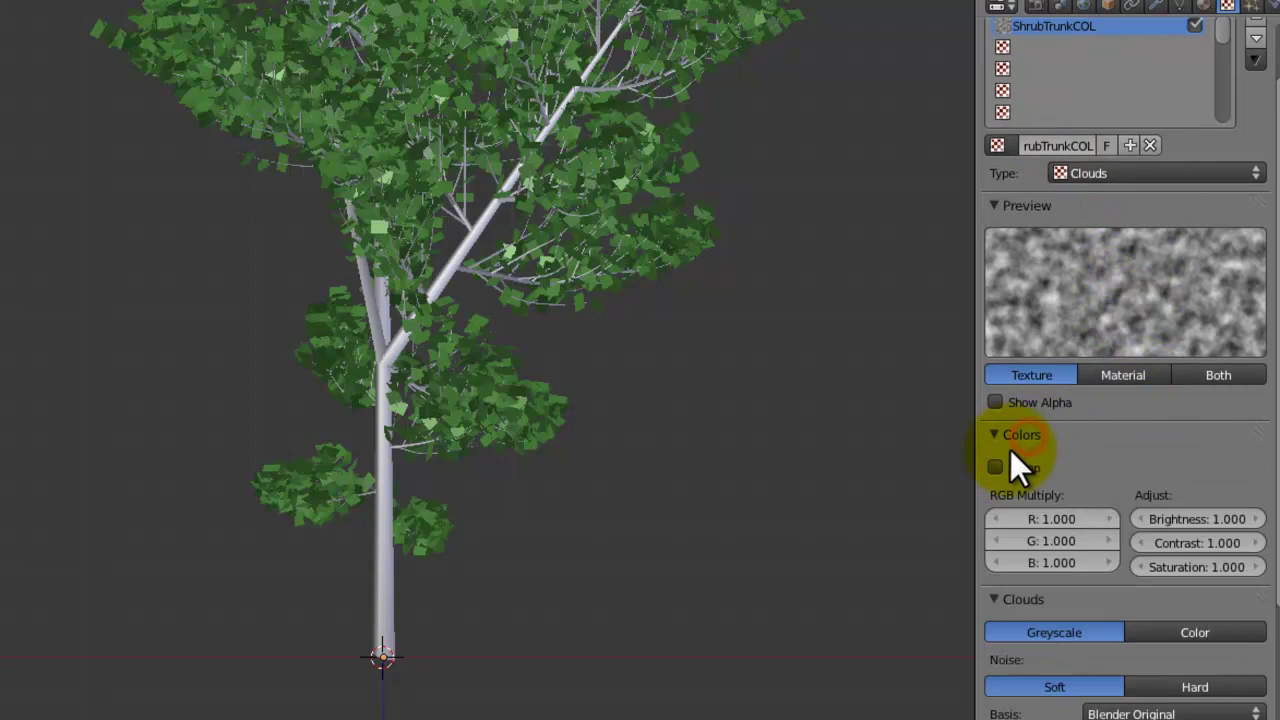
left_click(1003, 467)
left_click(1137, 548)
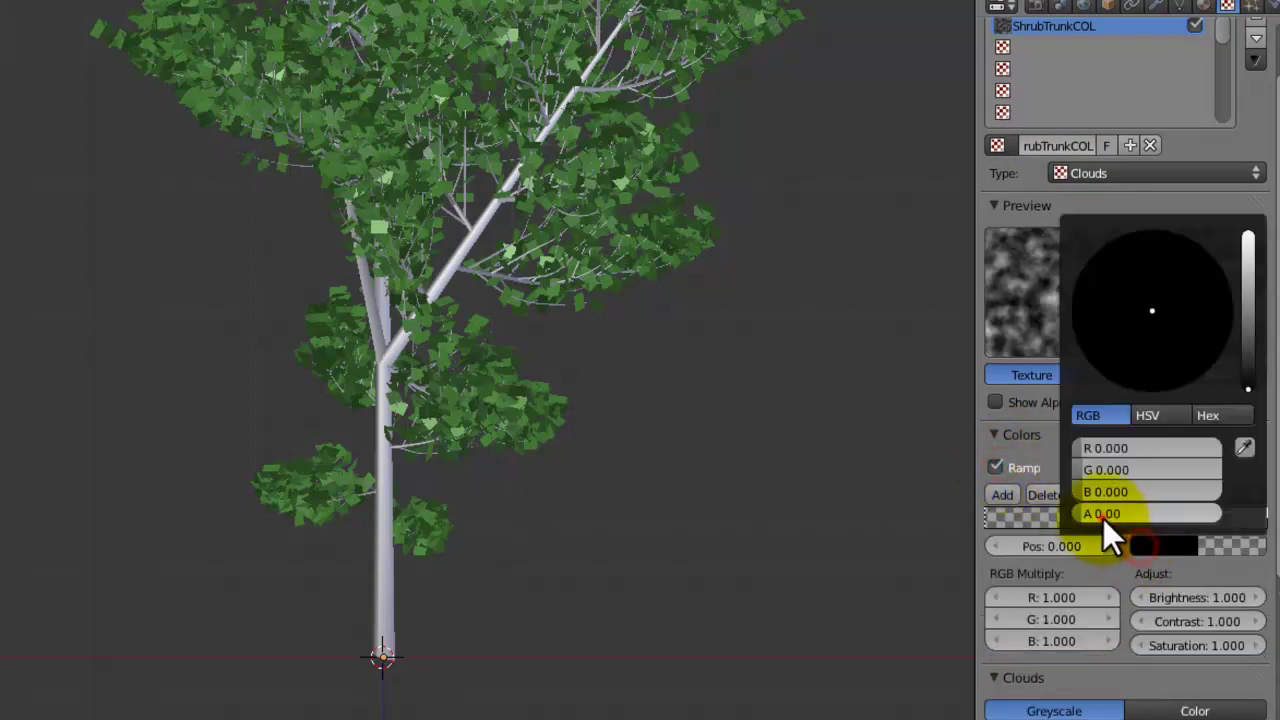
left_click_drag(1103, 518, 1225, 515)
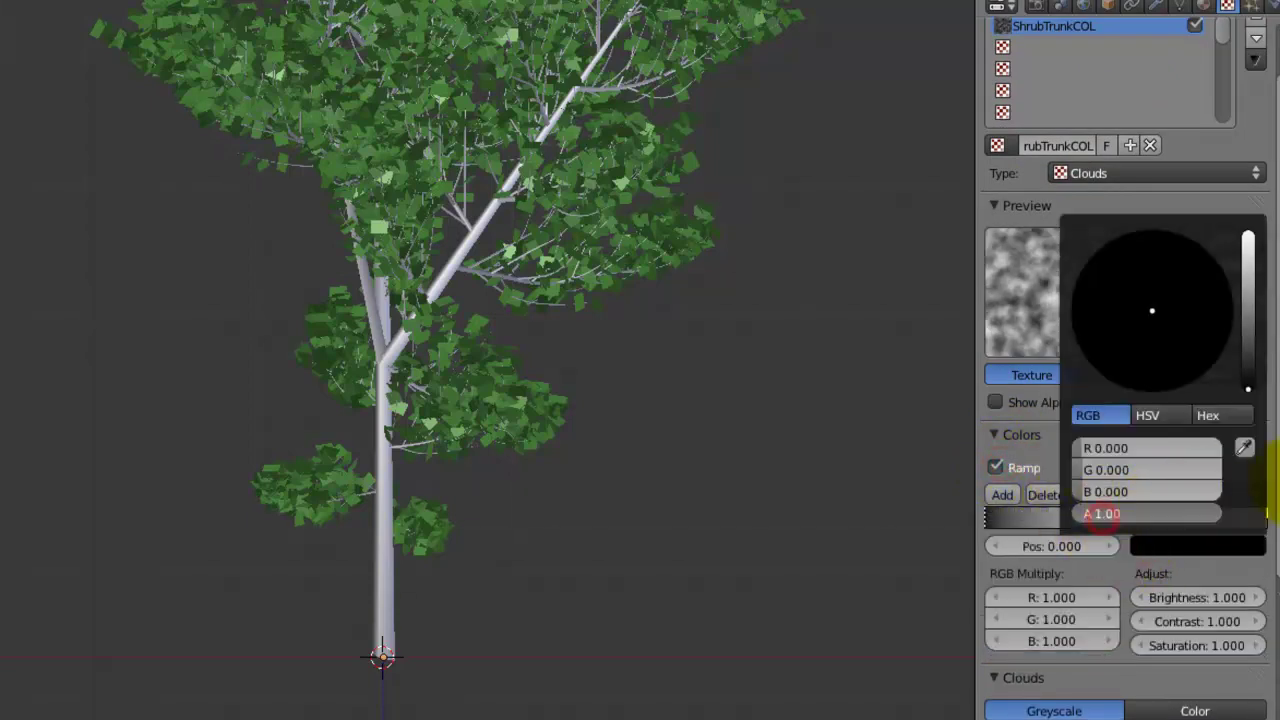
left_click(1249, 356)
mouse_move(1110, 358)
left_mouse_down()
mouse_move(1129, 344)
mouse_move(1121, 354)
left_mouse_up()
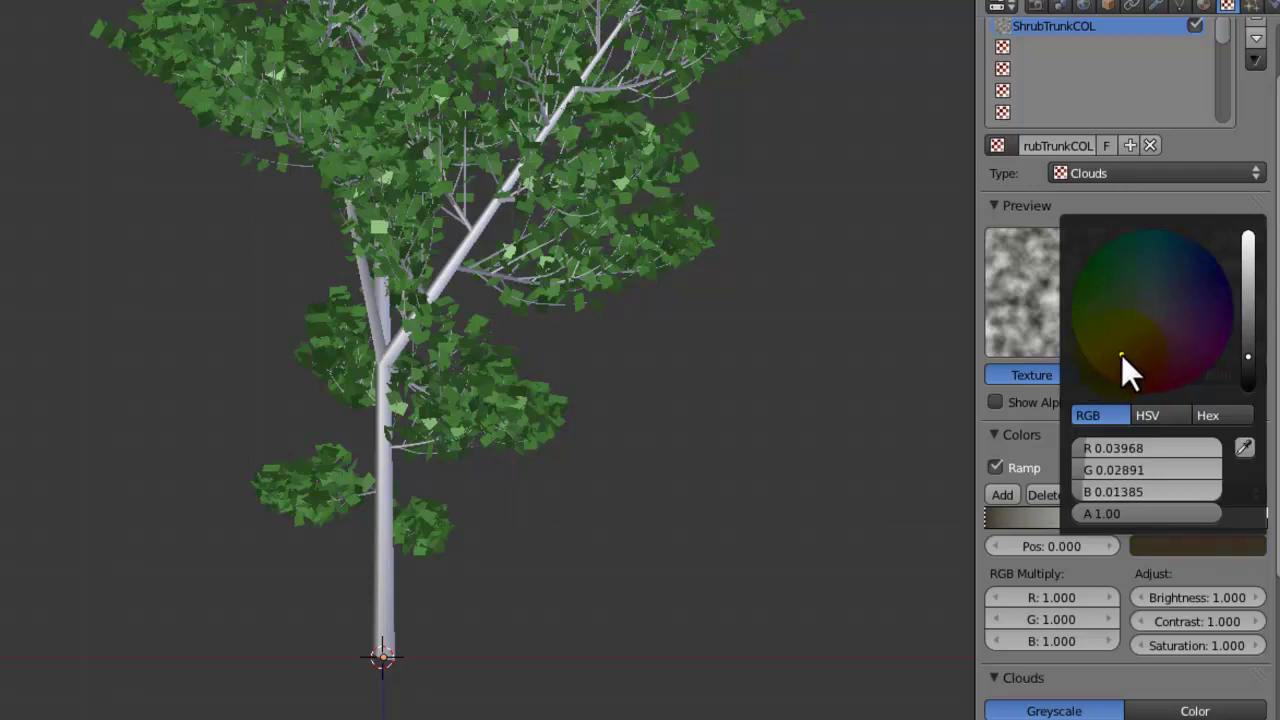
Set the ramp's last stop to a muted olive brown, about R 0.202, G 0.175, B 0.101
left_click(1265, 524)
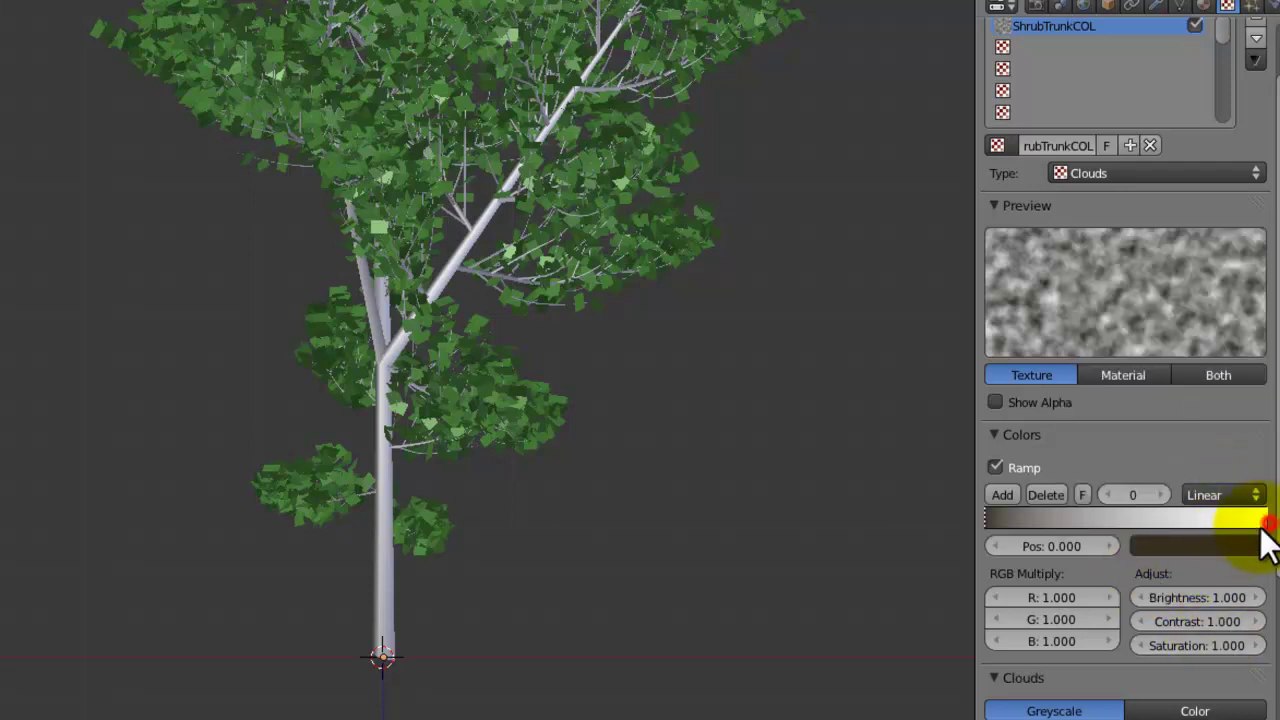
left_click(1262, 518)
left_click(1217, 545)
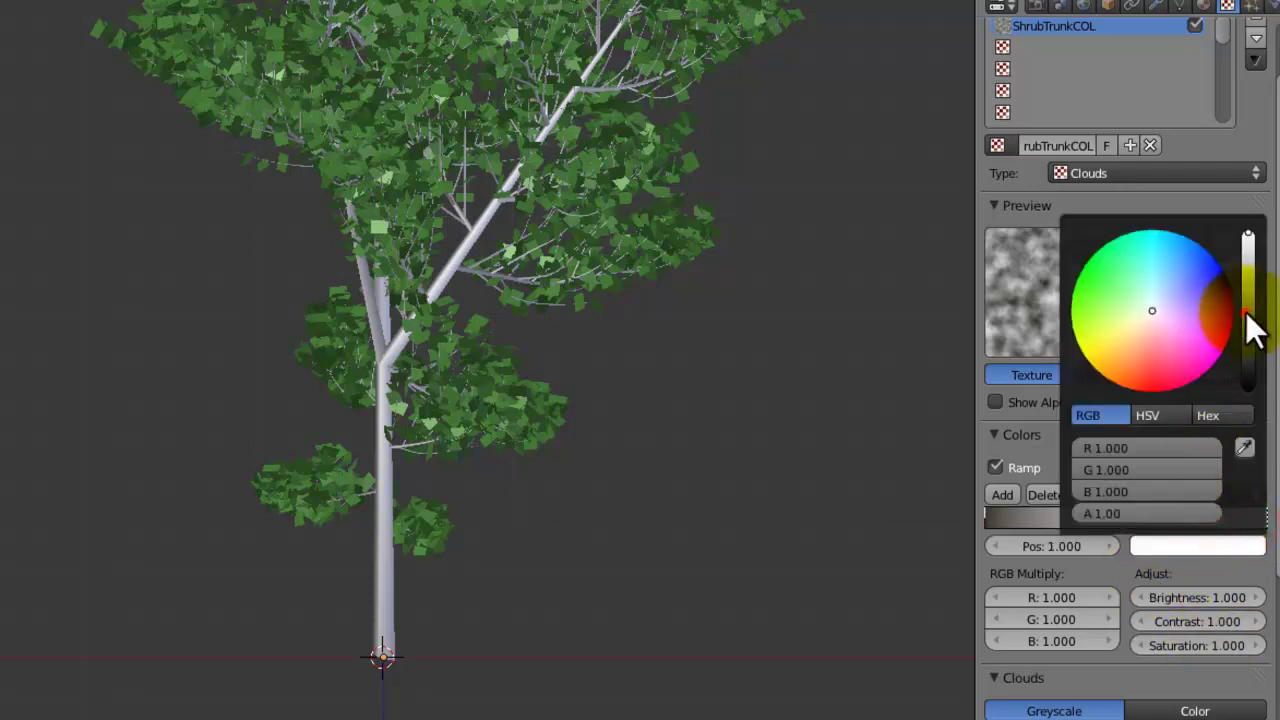
left_click(1248, 315)
left_click_drag(1145, 333, 1125, 339)
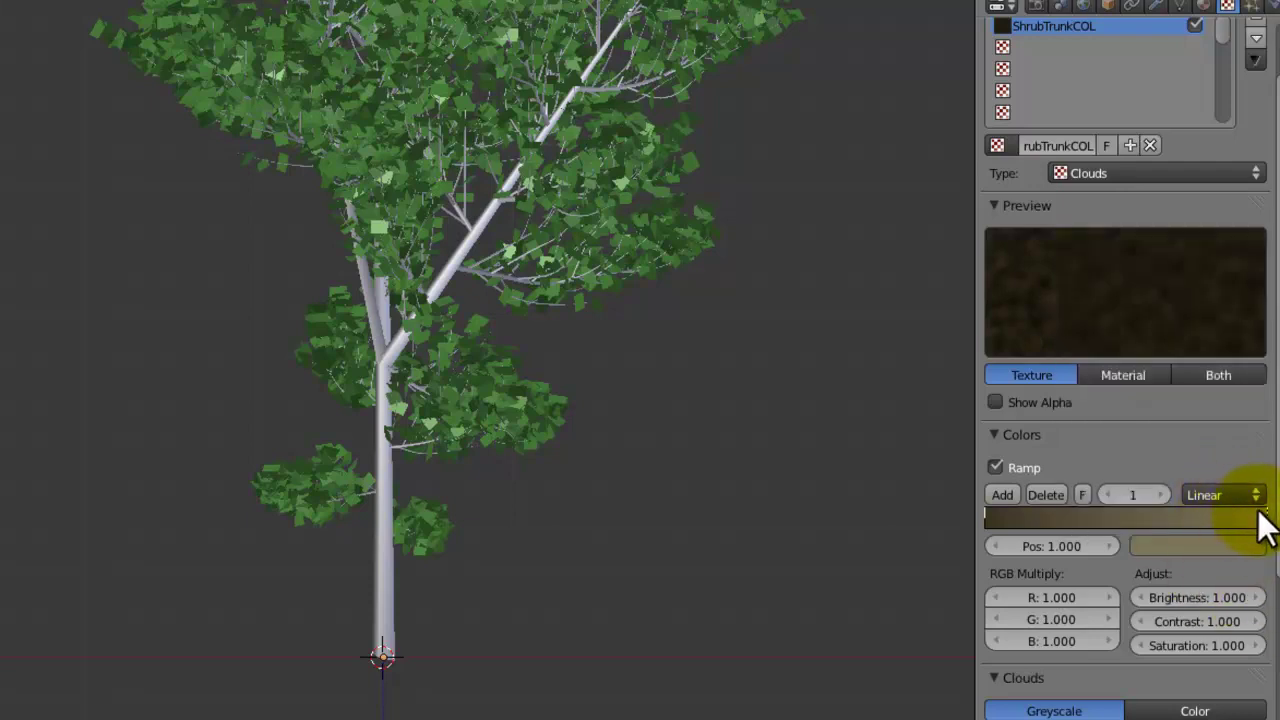
Set the texture's contrast to 2.000 and its brightness to 1.200
left_click(1188, 620)
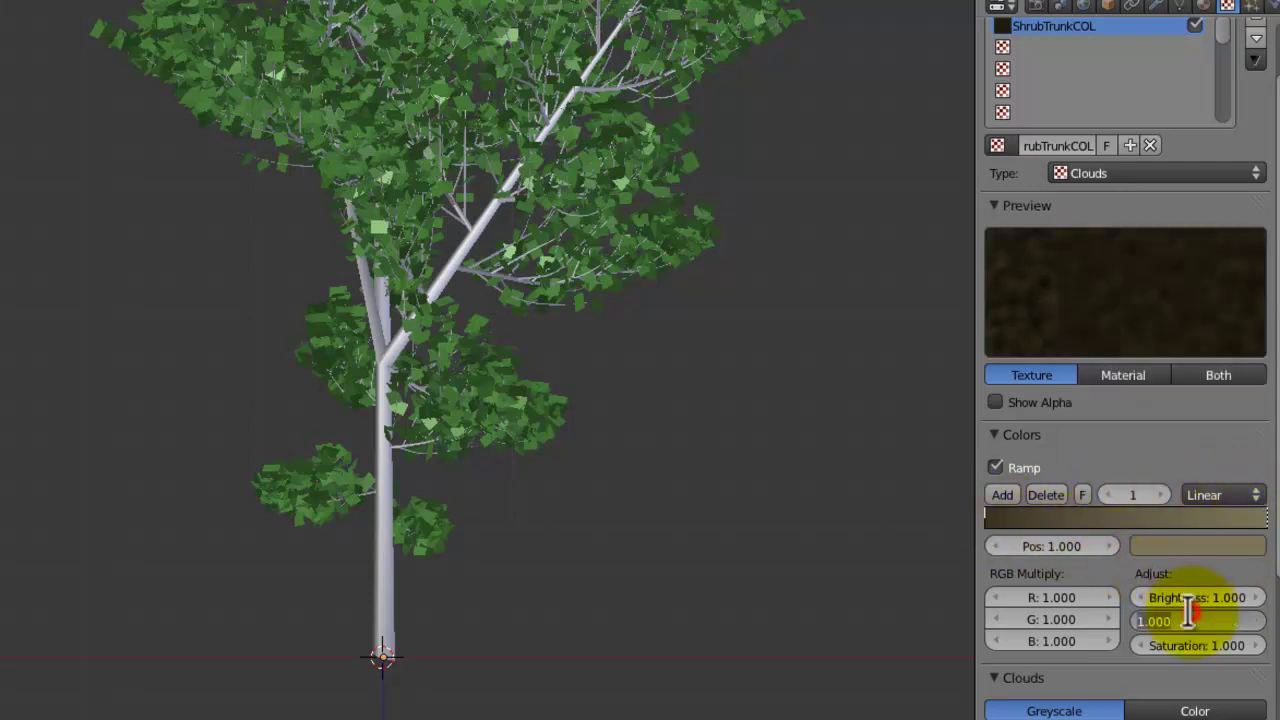
type("1.5")
key("Return")
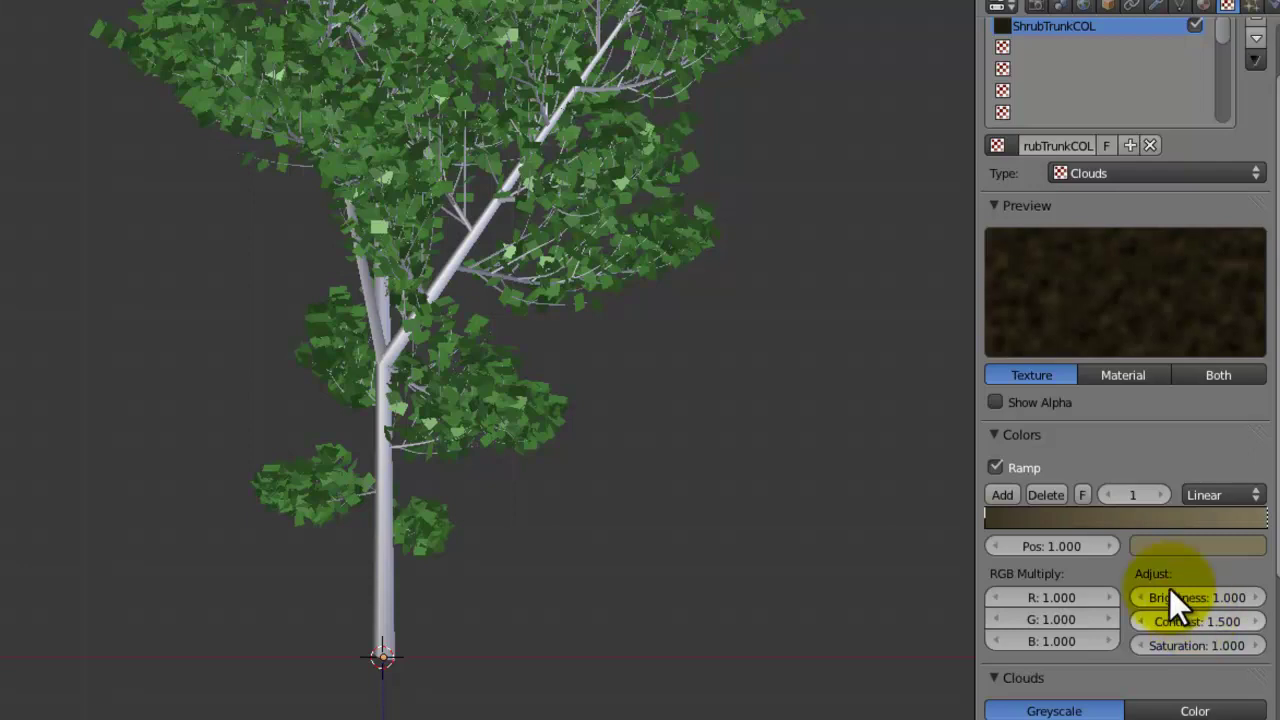
left_click(1198, 622)
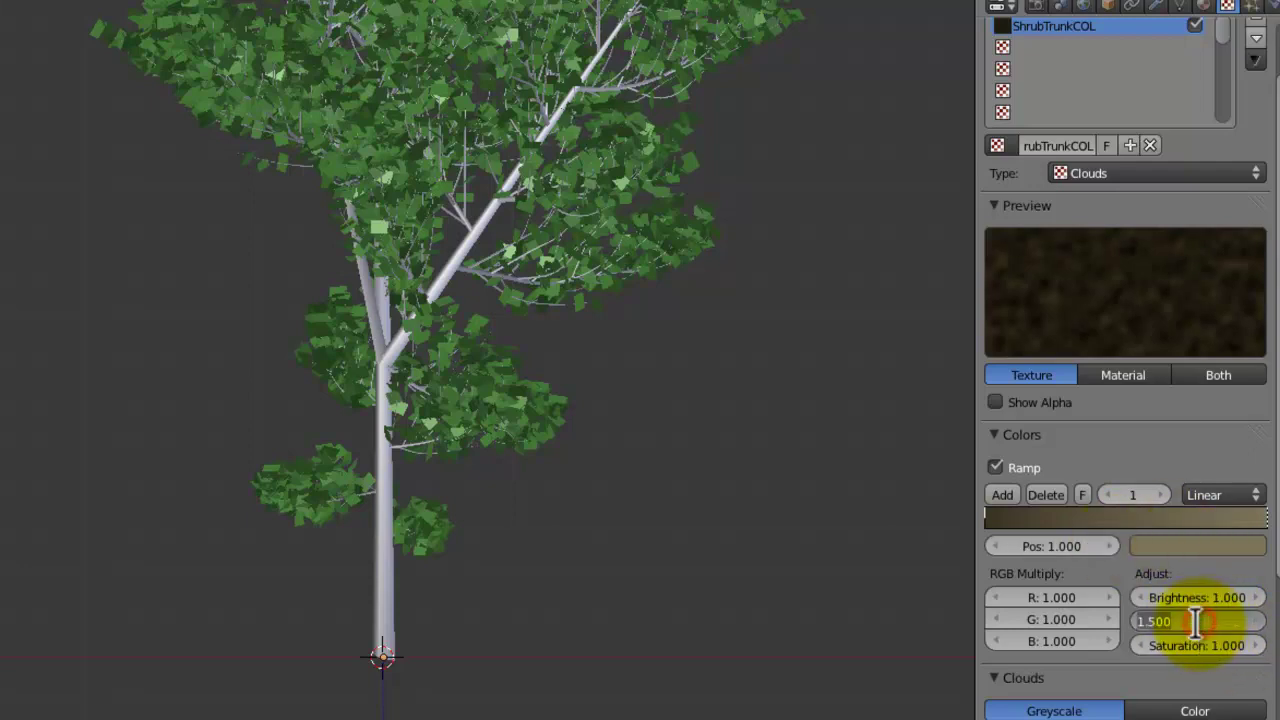
type("2")
key("Return")
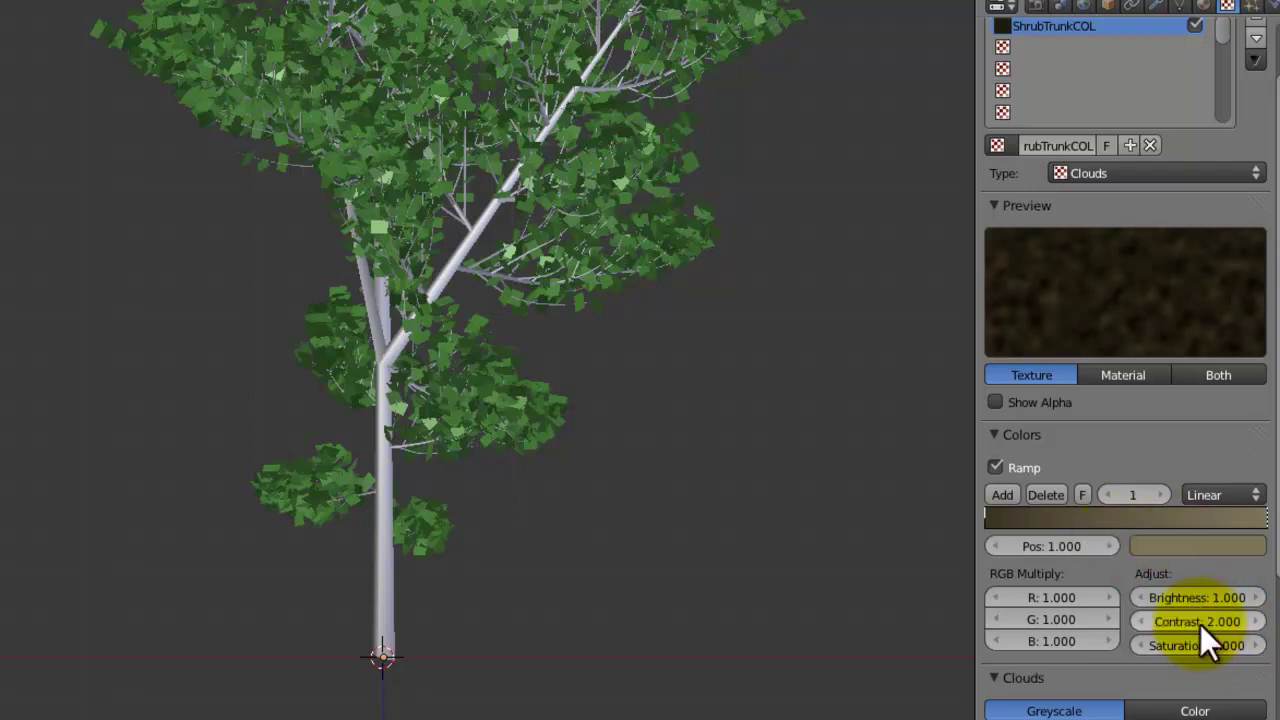
left_click(1256, 597)
left_click(1256, 597)
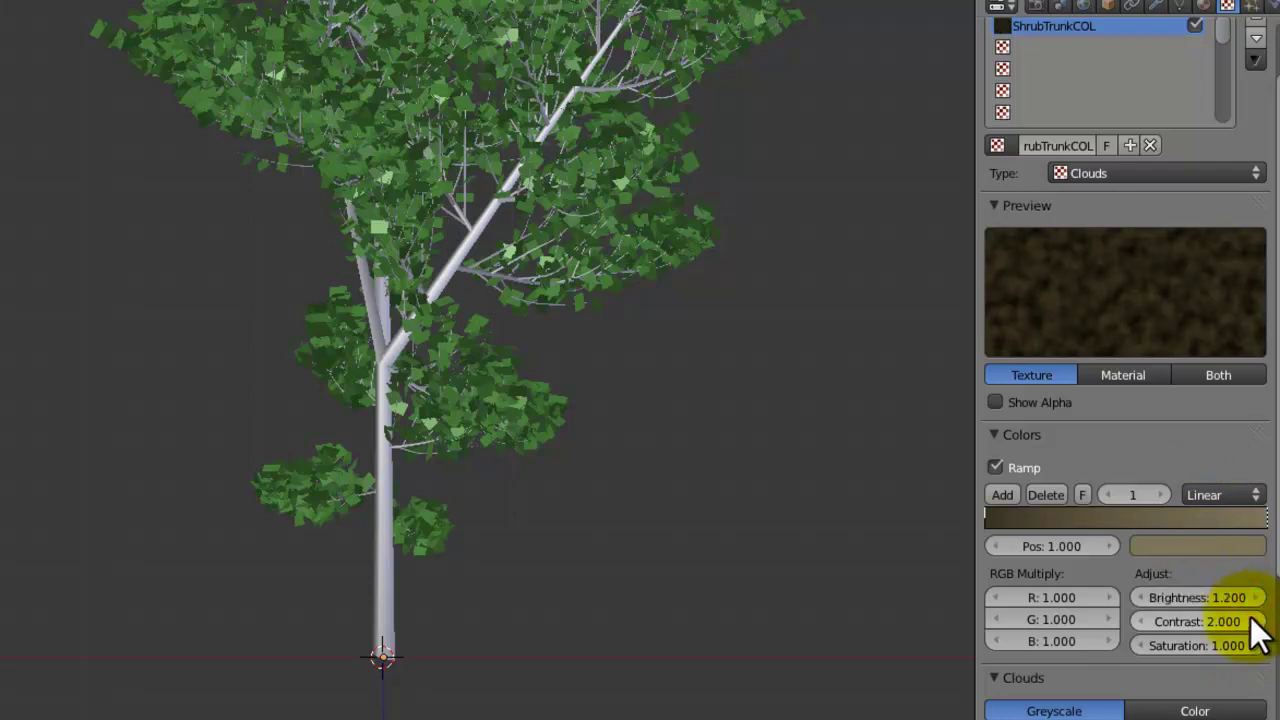
Recolour the ramp's last stop, at position 1.000, to a warmer, redder light brown
scroll(1164, 572, "down", 1)
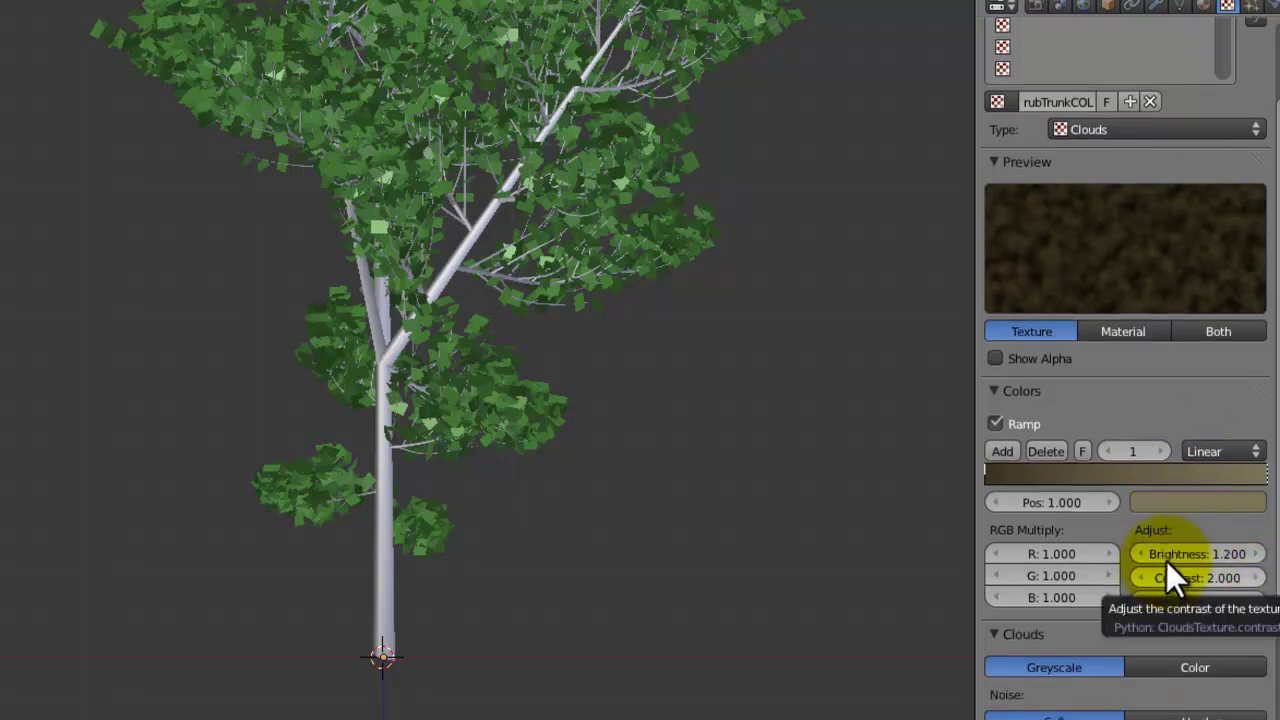
left_click(993, 473)
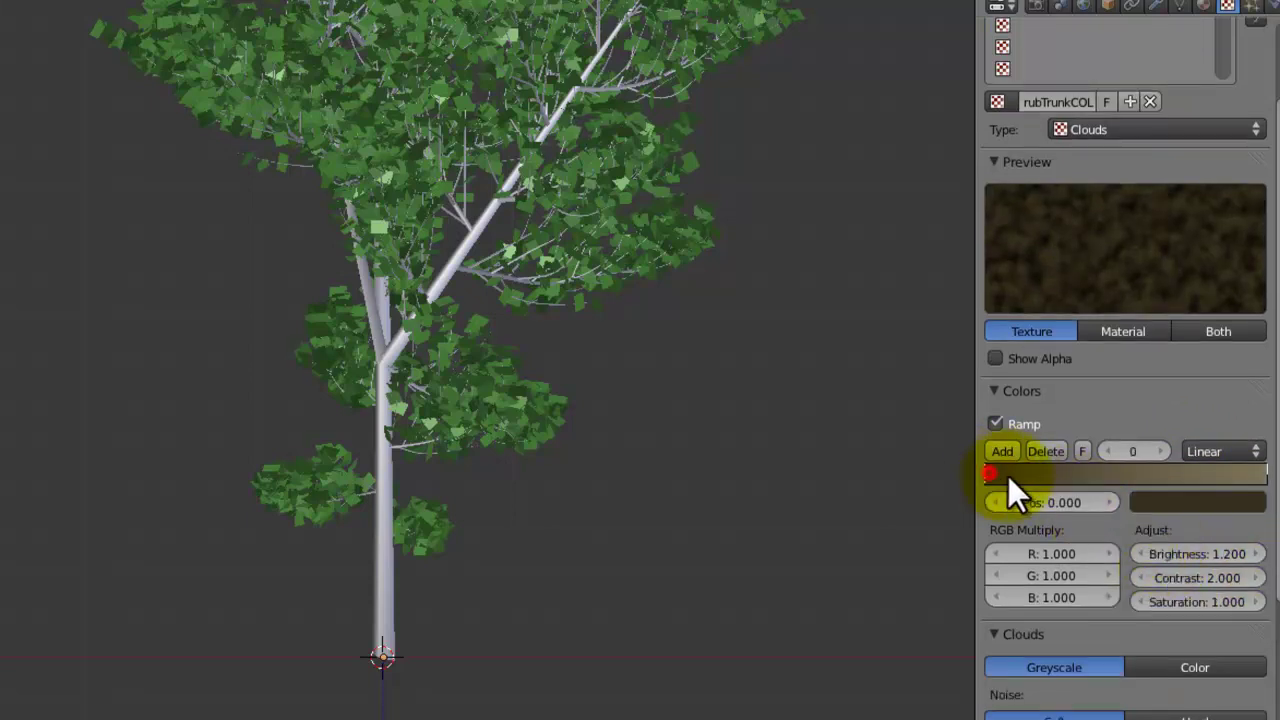
left_click(1258, 470)
left_click(1240, 503)
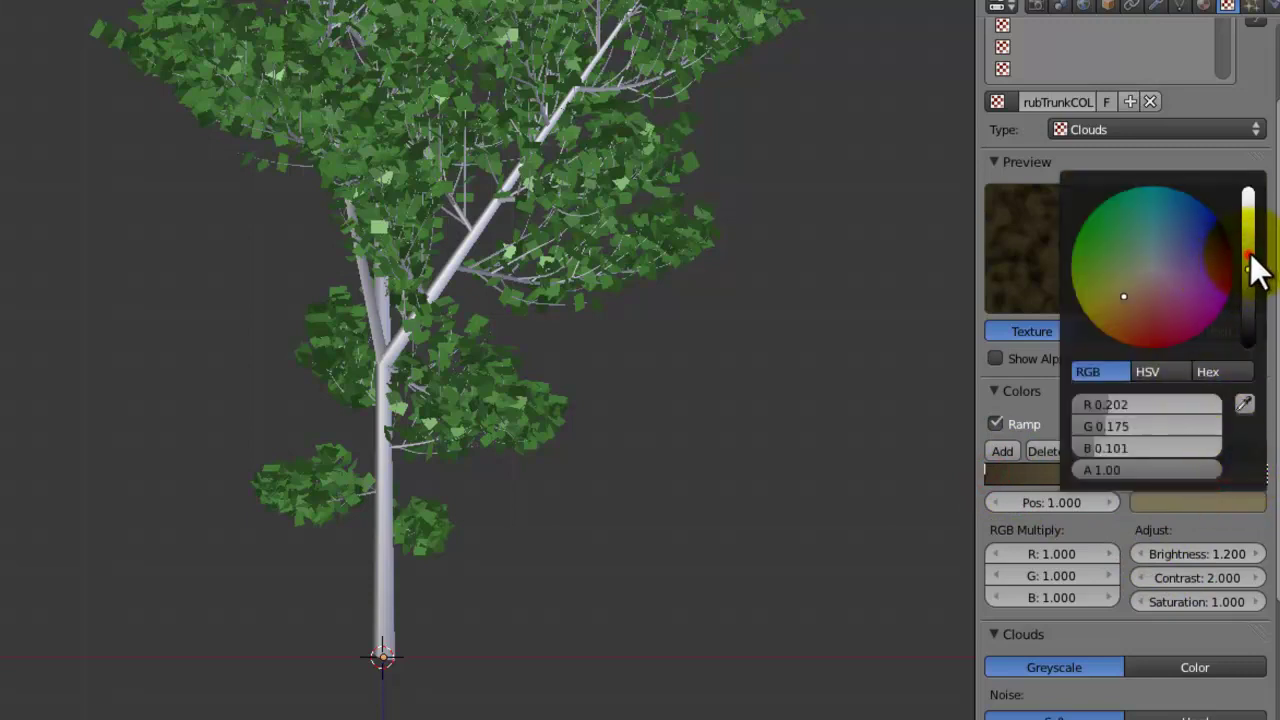
left_click_drag(1249, 262, 1248, 245)
mouse_move(1130, 302)
left_mouse_down()
mouse_move(1125, 311)
mouse_move(1140, 308)
left_mouse_up()
mouse_move(1246, 263)
left_mouse_down()
mouse_move(1247, 277)
mouse_move(1248, 264)
left_mouse_up()
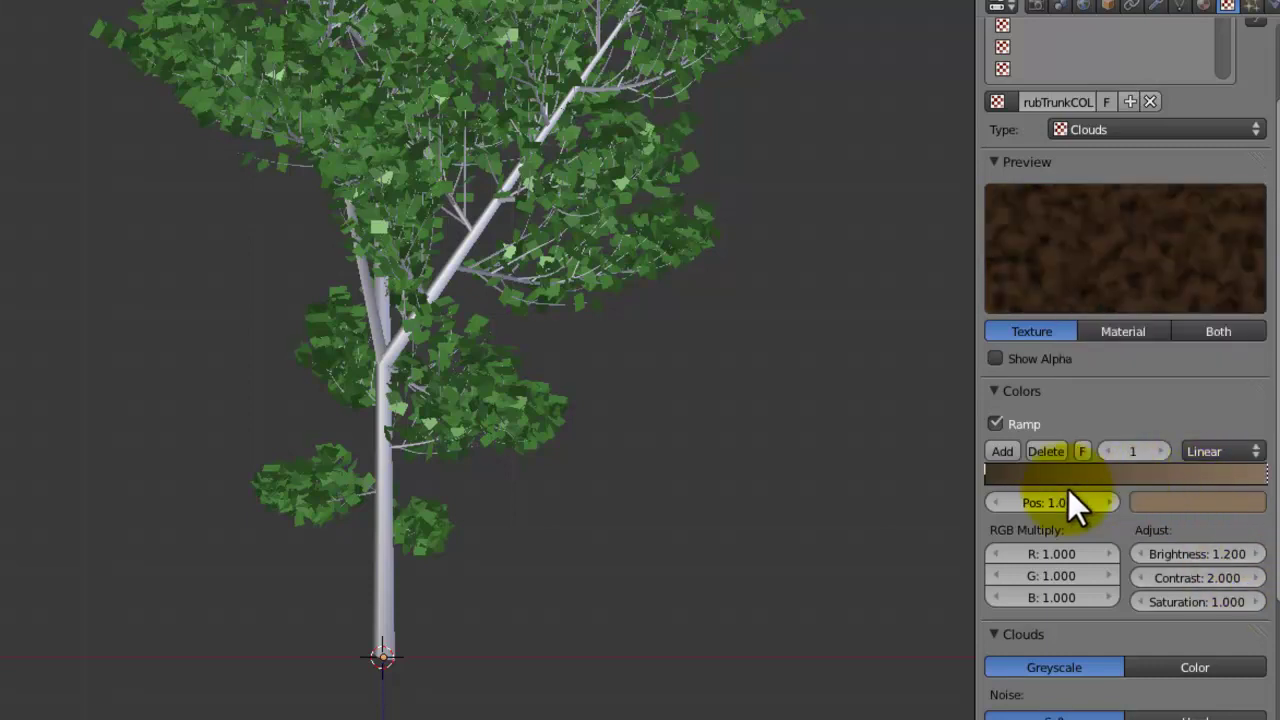
Try moving the ramp's dark and light stops inward to about 0.116 and 0.861, and return both to the ramp's ends
left_click(1001, 474)
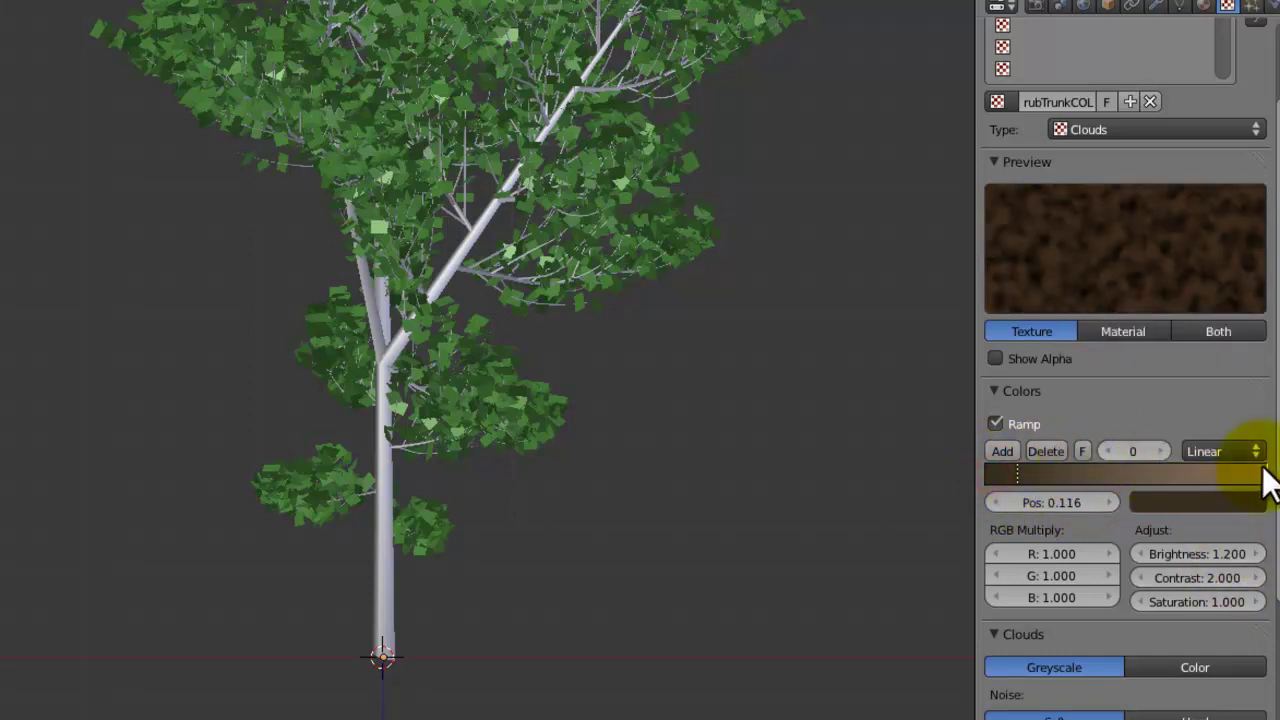
left_click_drag(1220, 476, 1267, 482)
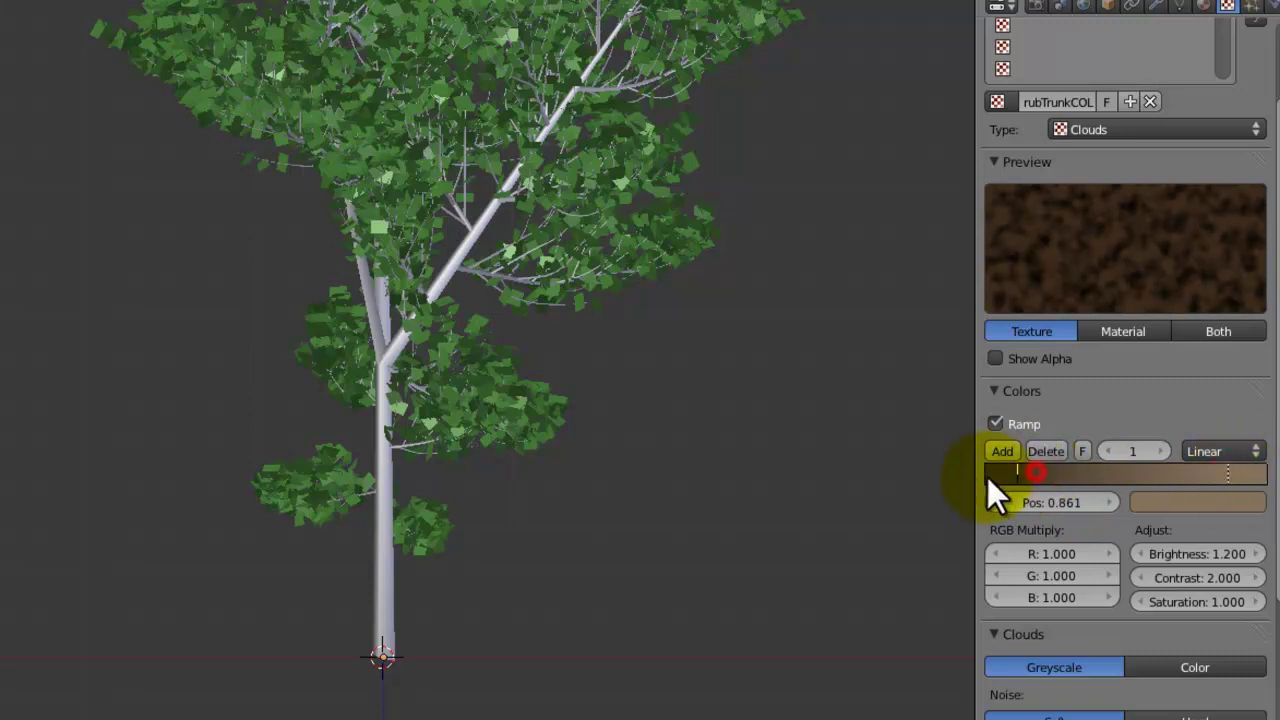
left_click_drag(987, 477, 1170, 477)
left_click_drag(1015, 474, 871, 460)
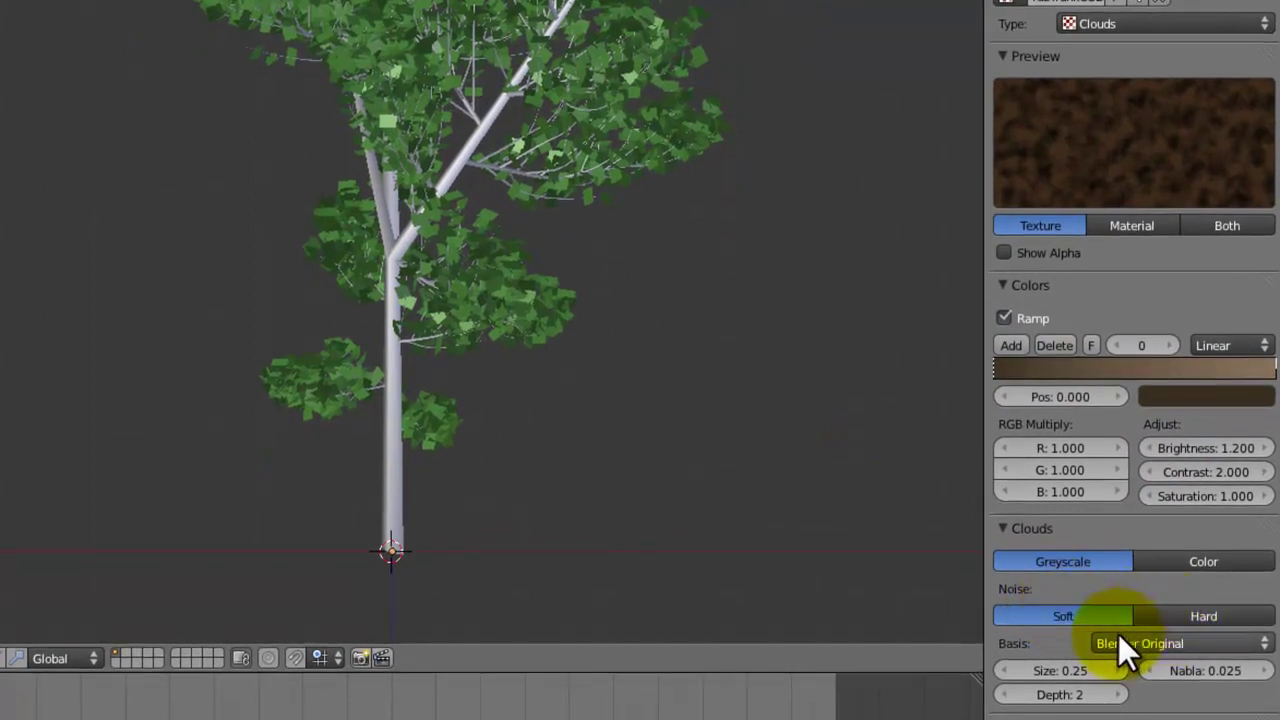
Change the clouds texture's noise to Hard and set its size to 0.05
left_click(1170, 617)
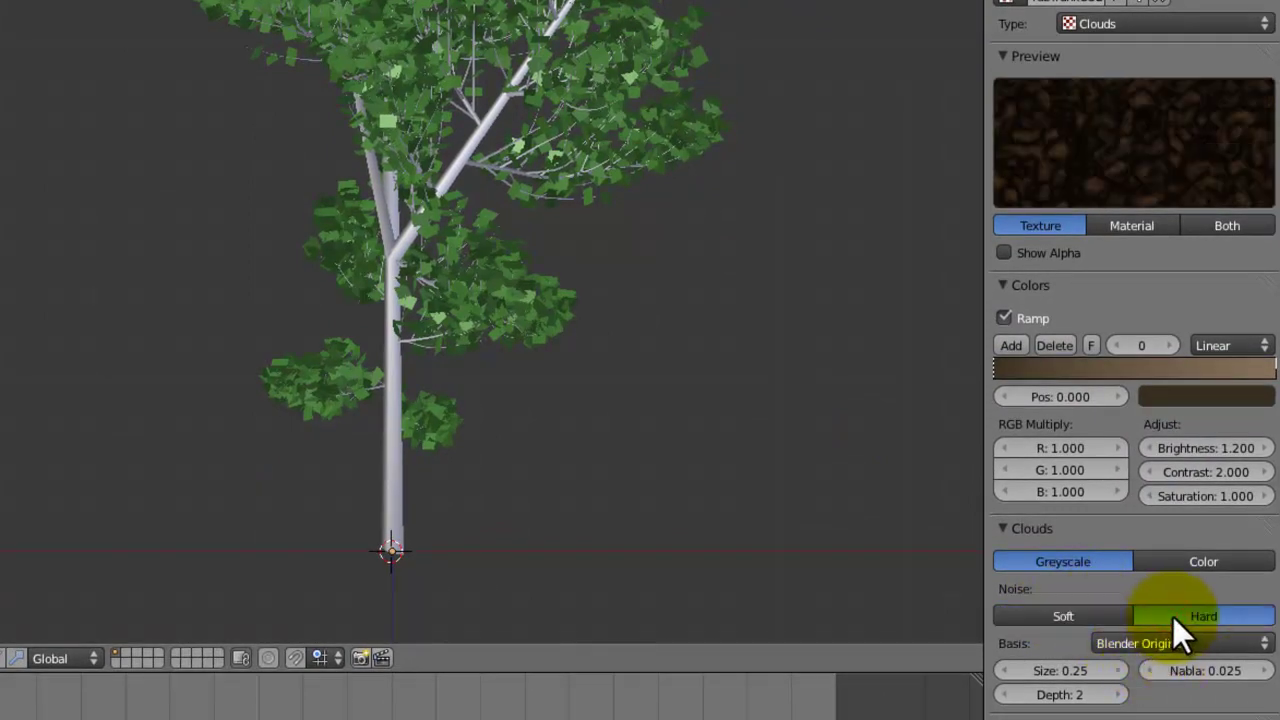
left_click(1062, 670)
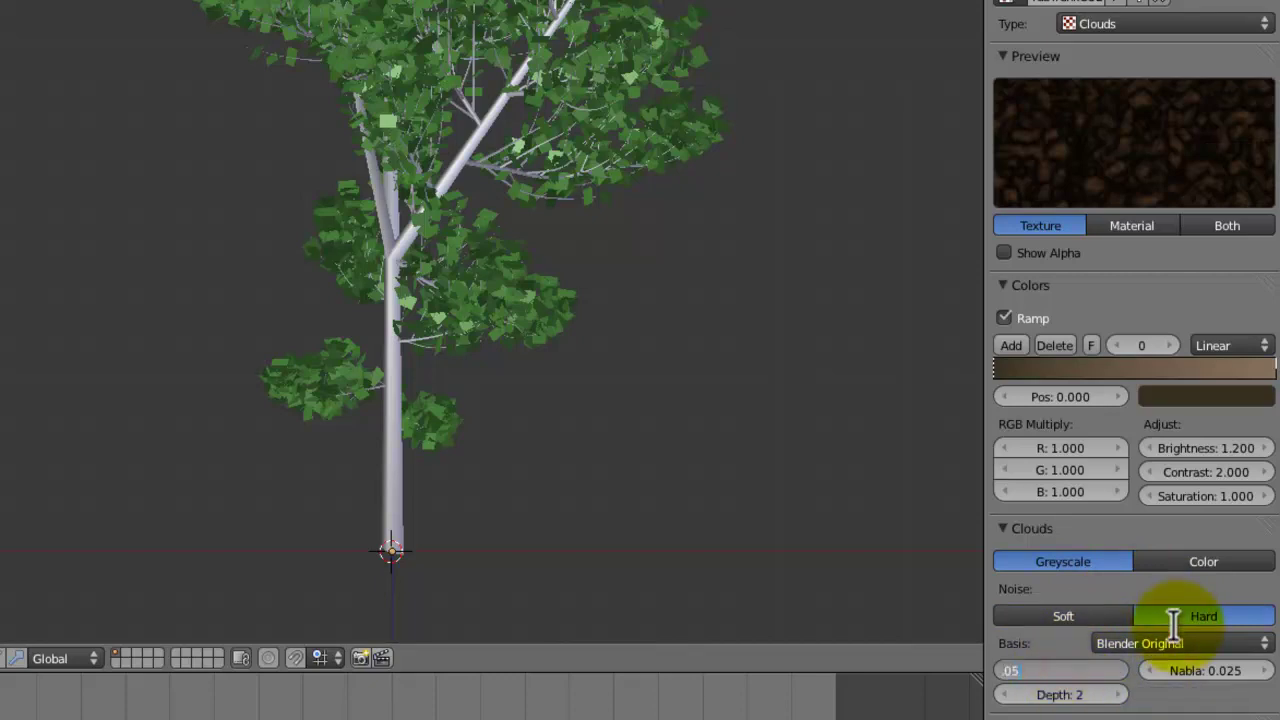
type(".05")
key("Return")
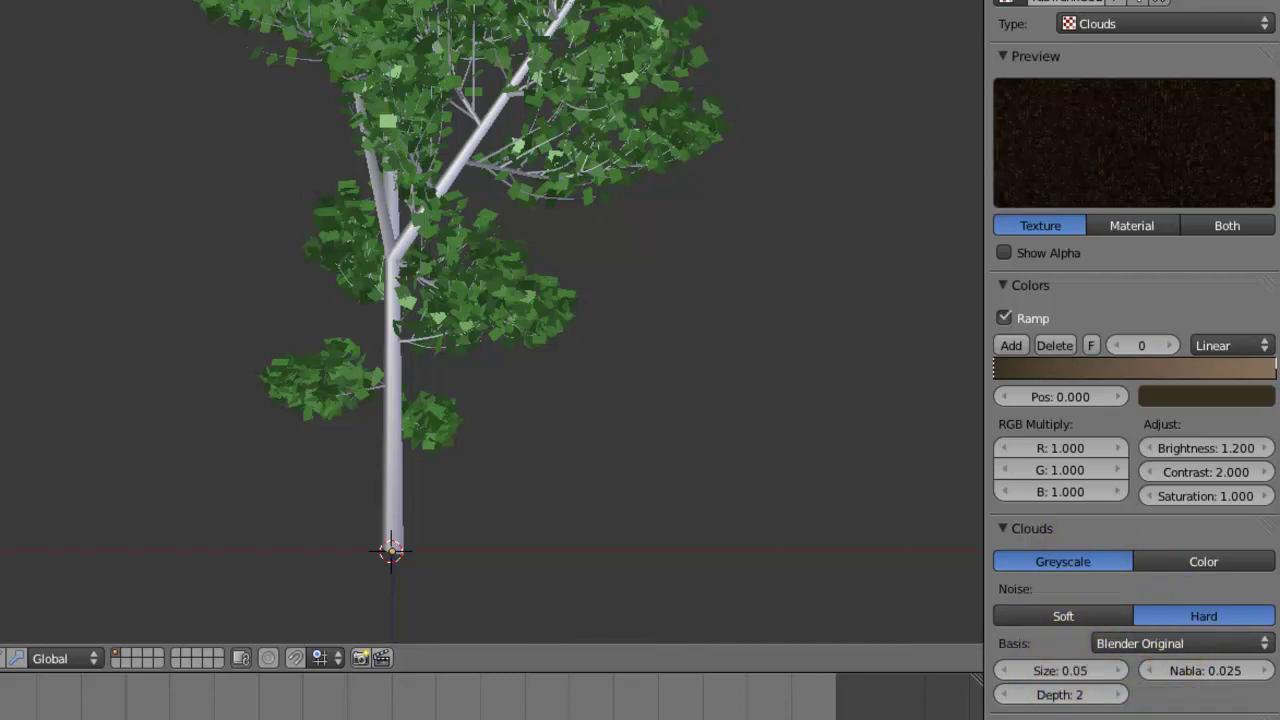
Enable the clouds texture's influence on the trunk's Normal and set it to 0.500
scroll(1122, 175, "up", 3)
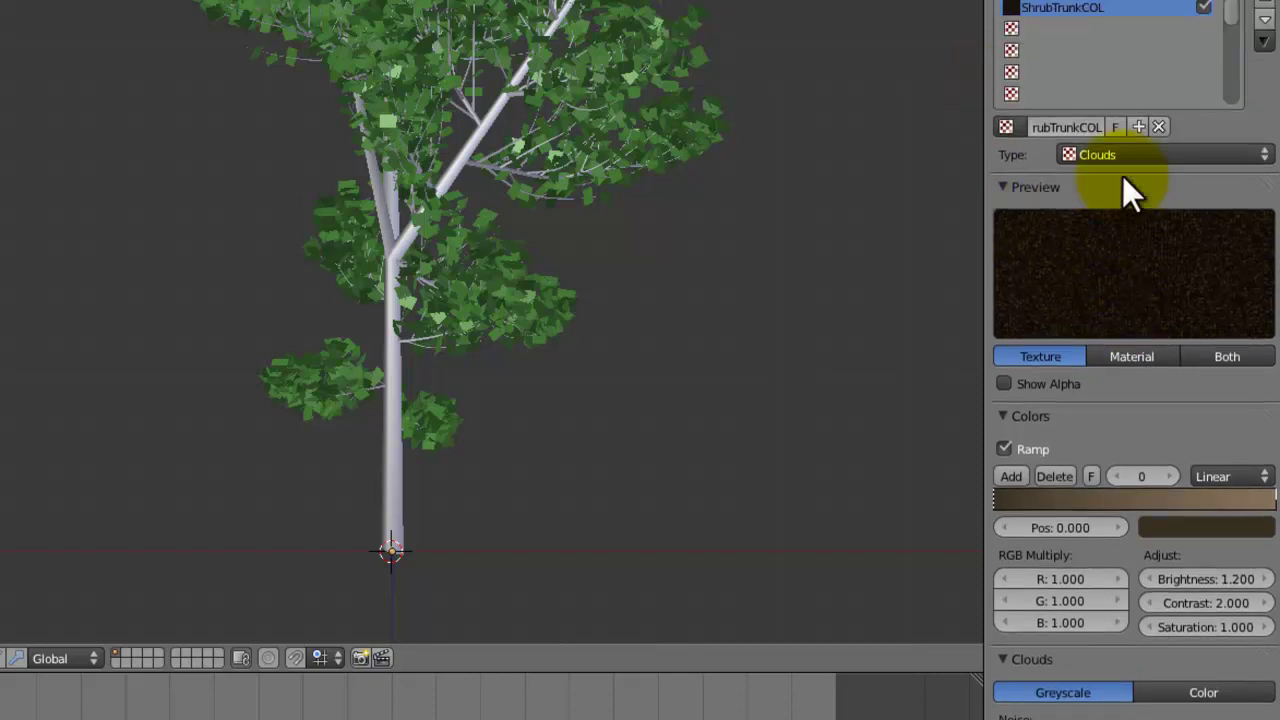
scroll(1122, 175, "down", 3)
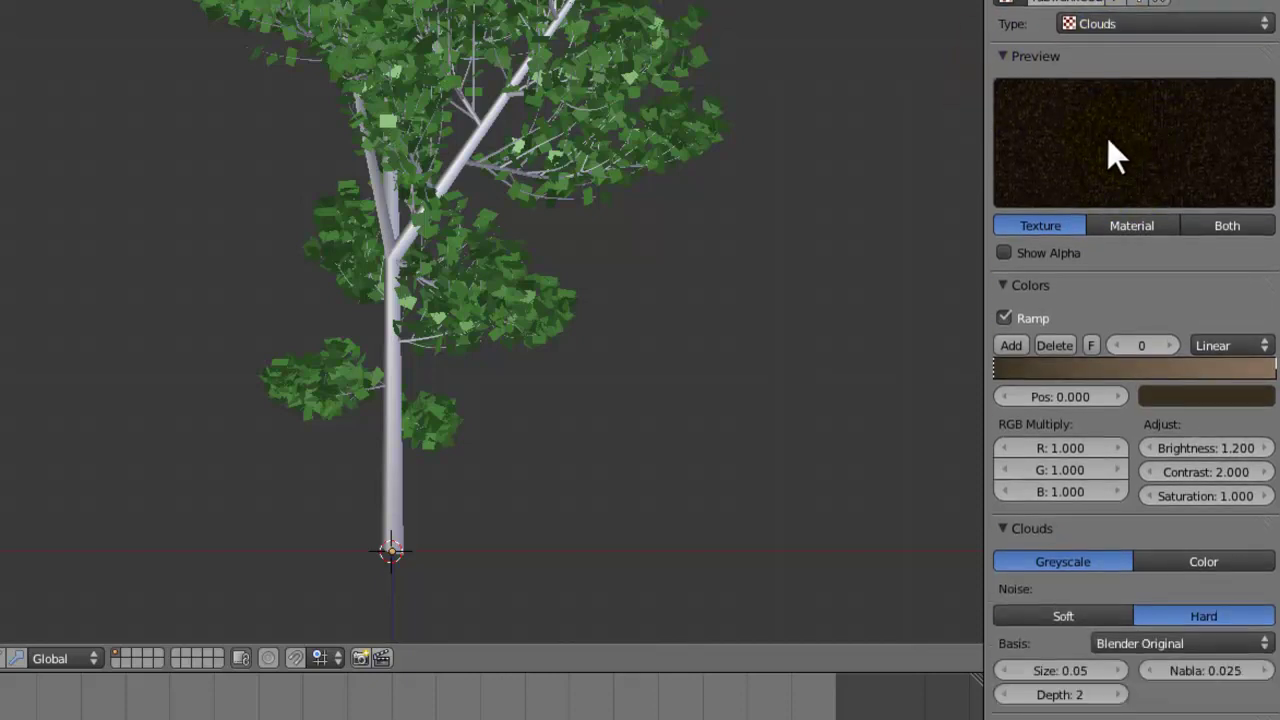
scroll(1114, 150, "down", 12)
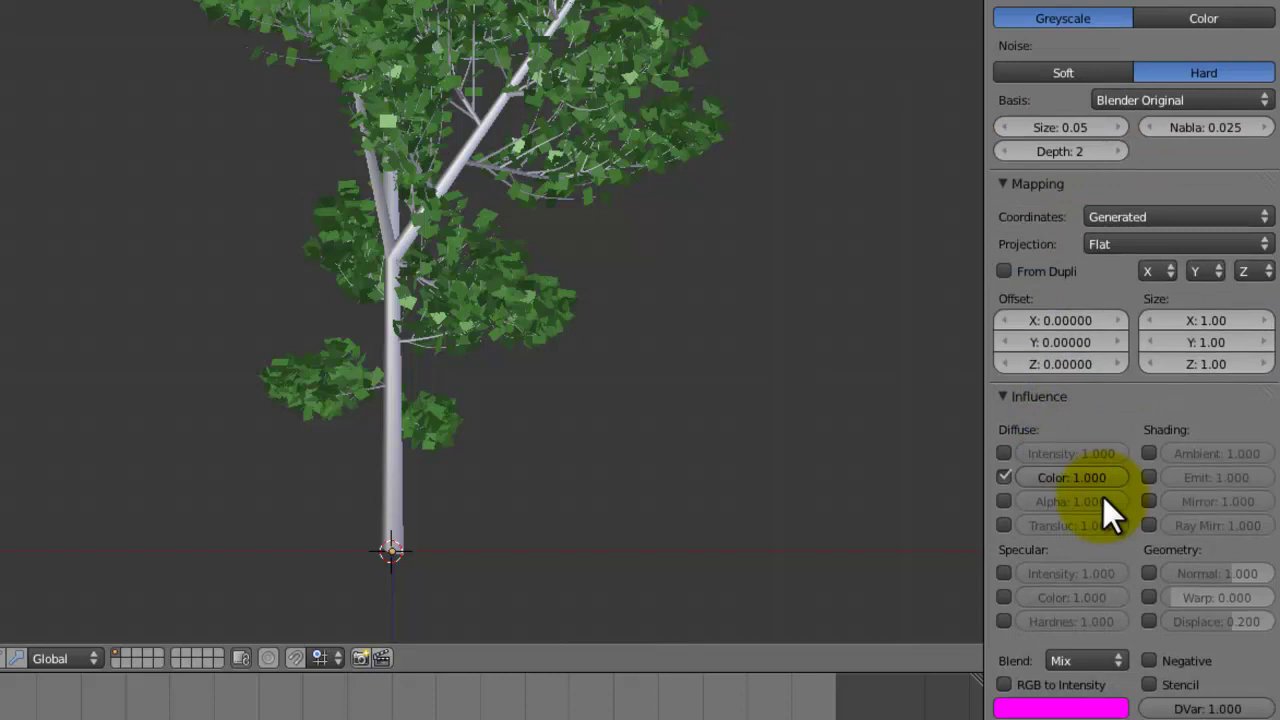
left_click(1149, 573)
left_click(1215, 578)
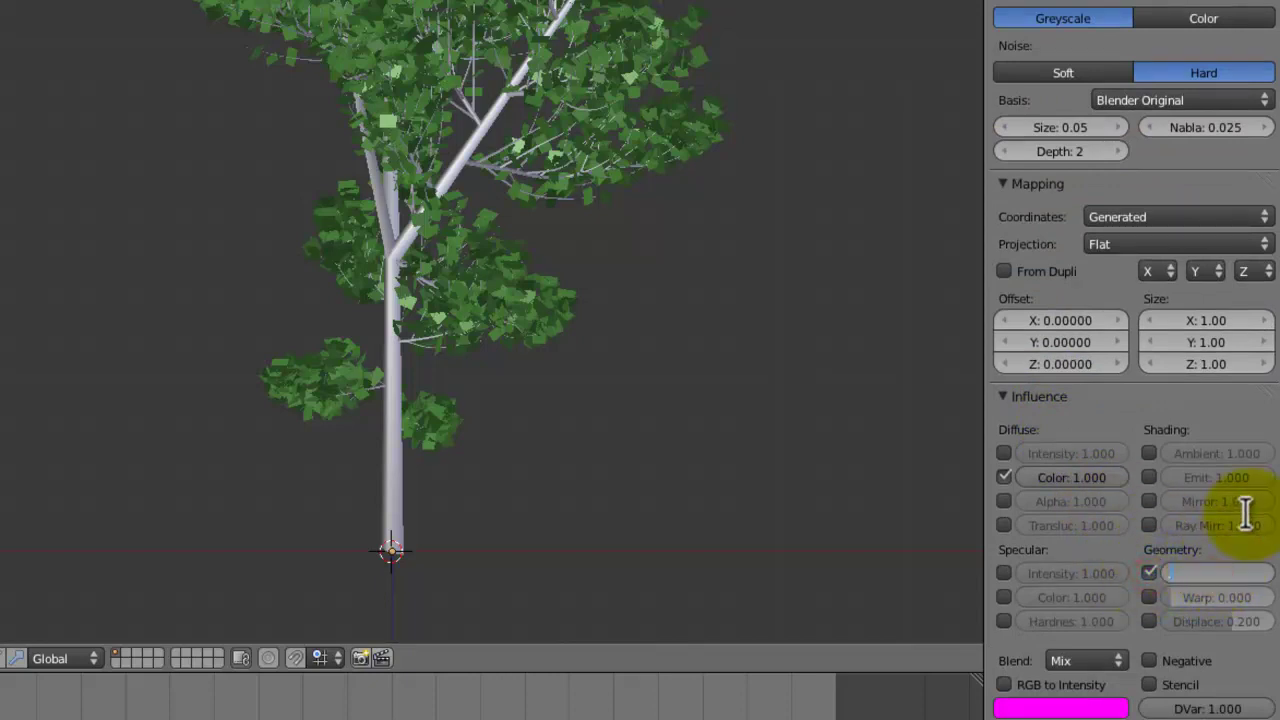
type("0.5")
key("Return")
middle_click_drag(548, 262, 660, 330)
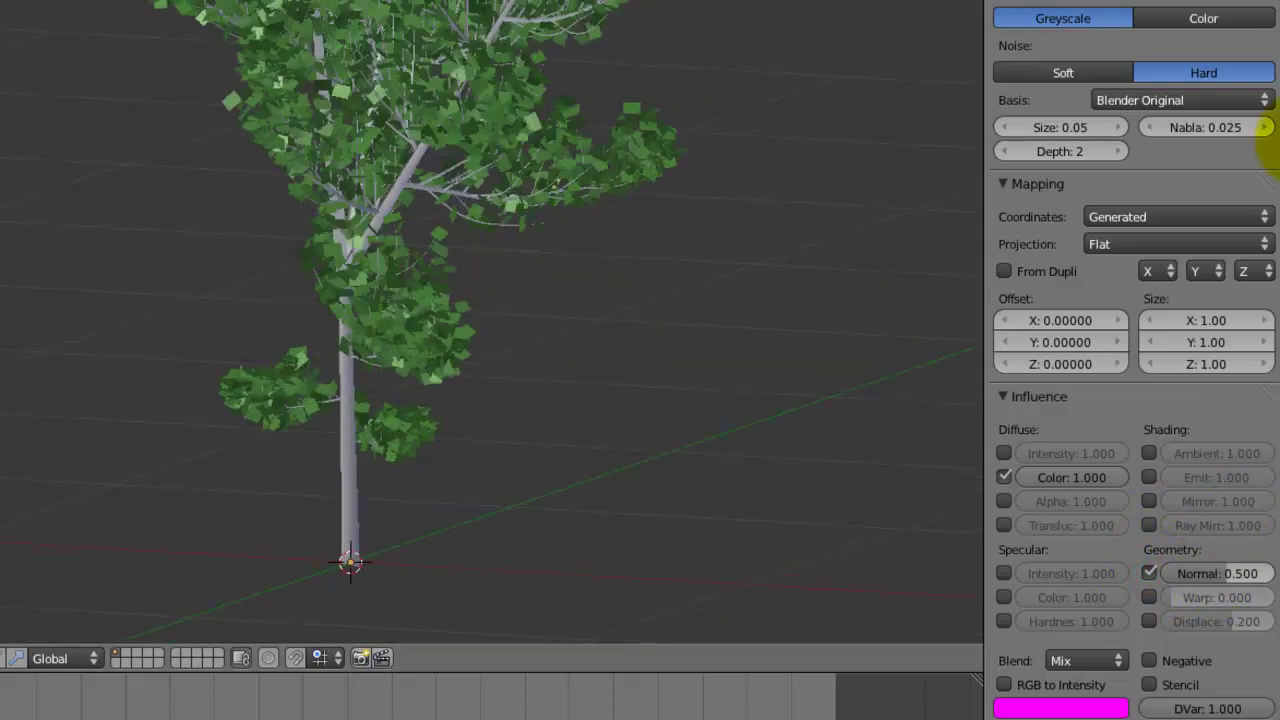
Switch the texture preview to show the material on the monkey head, and save the file
scroll(1214, 194, "up", 15)
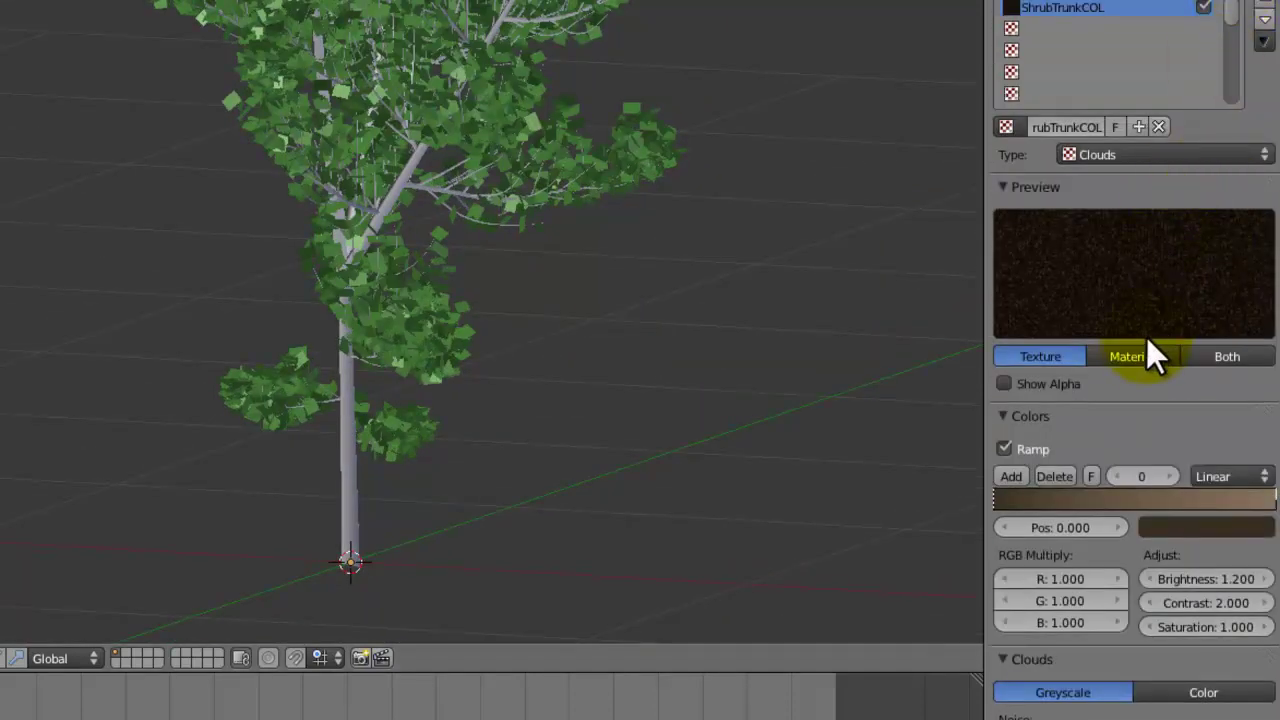
left_click(1150, 355)
left_click(1258, 285)
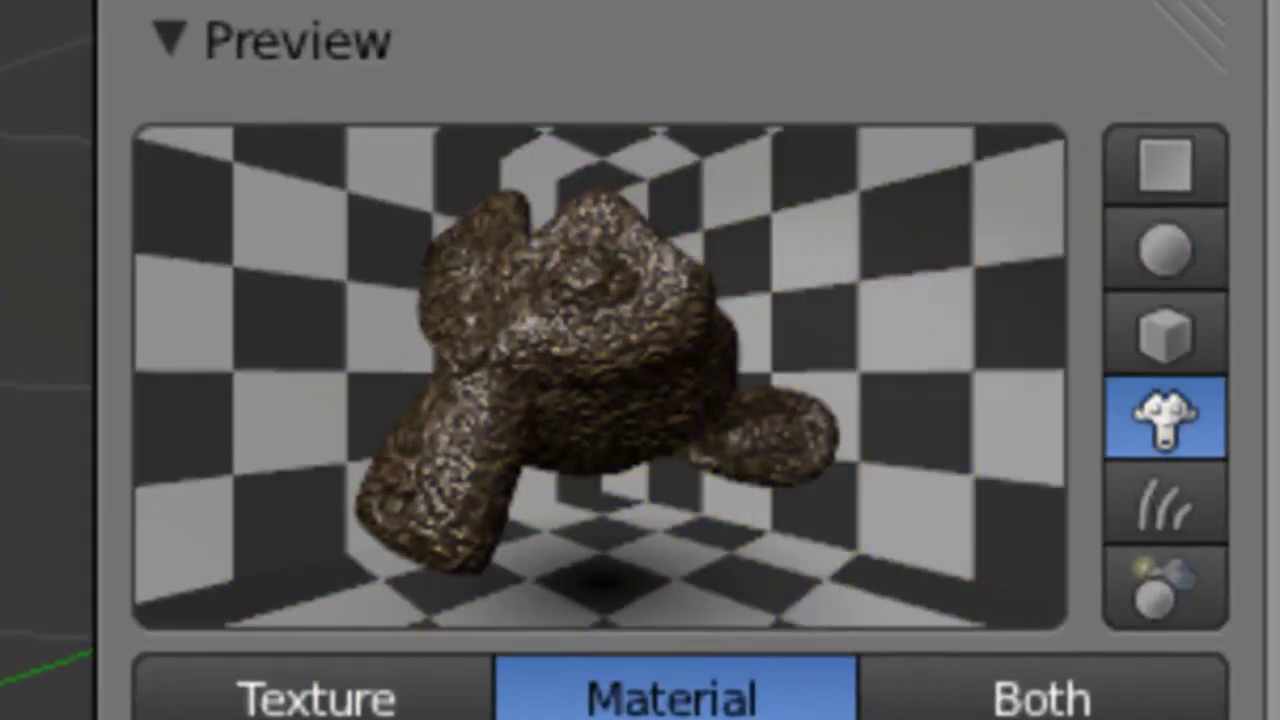
key("ctrl+s")
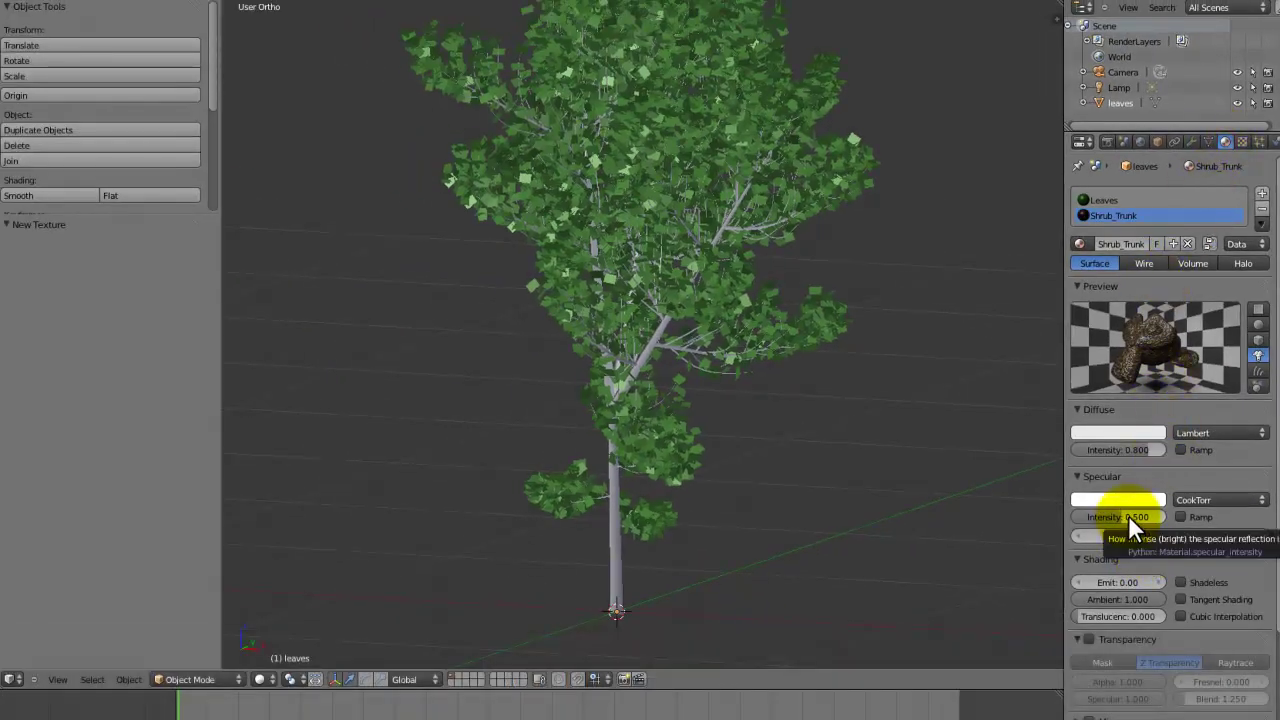
Set the Shrub_Trunk material's specular intensity to 0.200 and its hardness to 250, and save the file
scroll(743, 251, "down", 3)
scroll(742, 362, "up", 6)
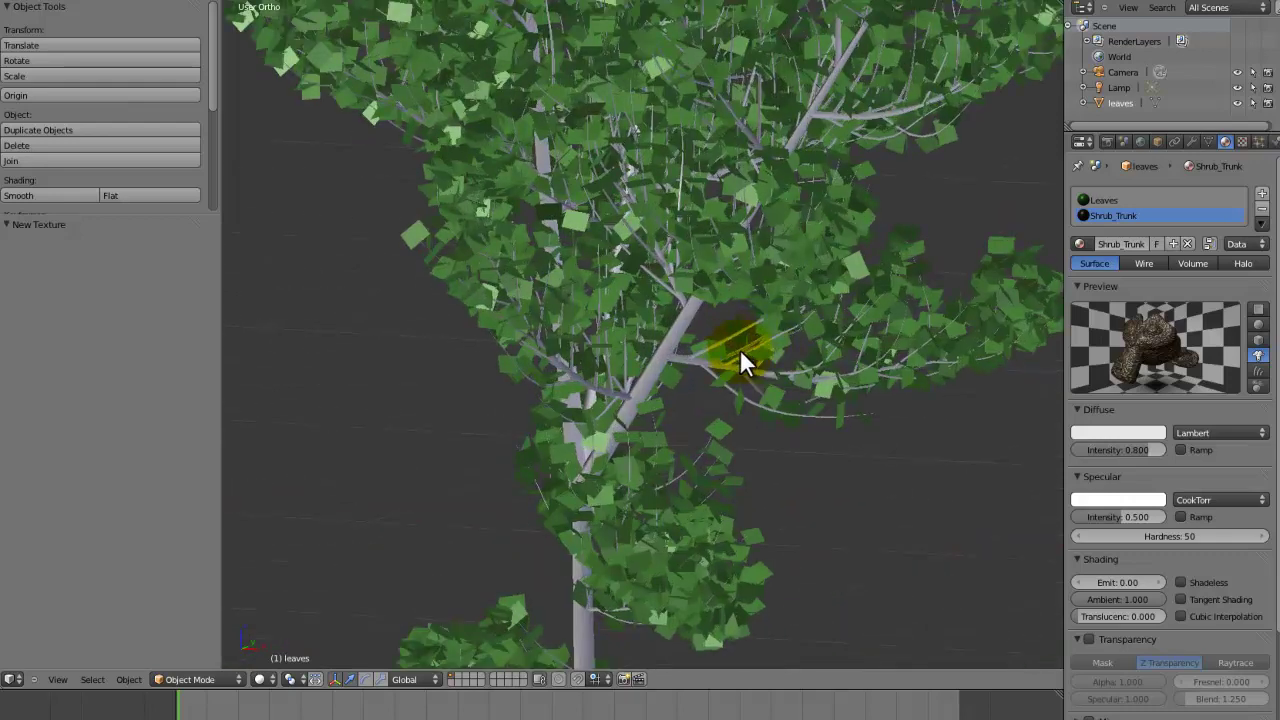
scroll(741, 353, "down", 6)
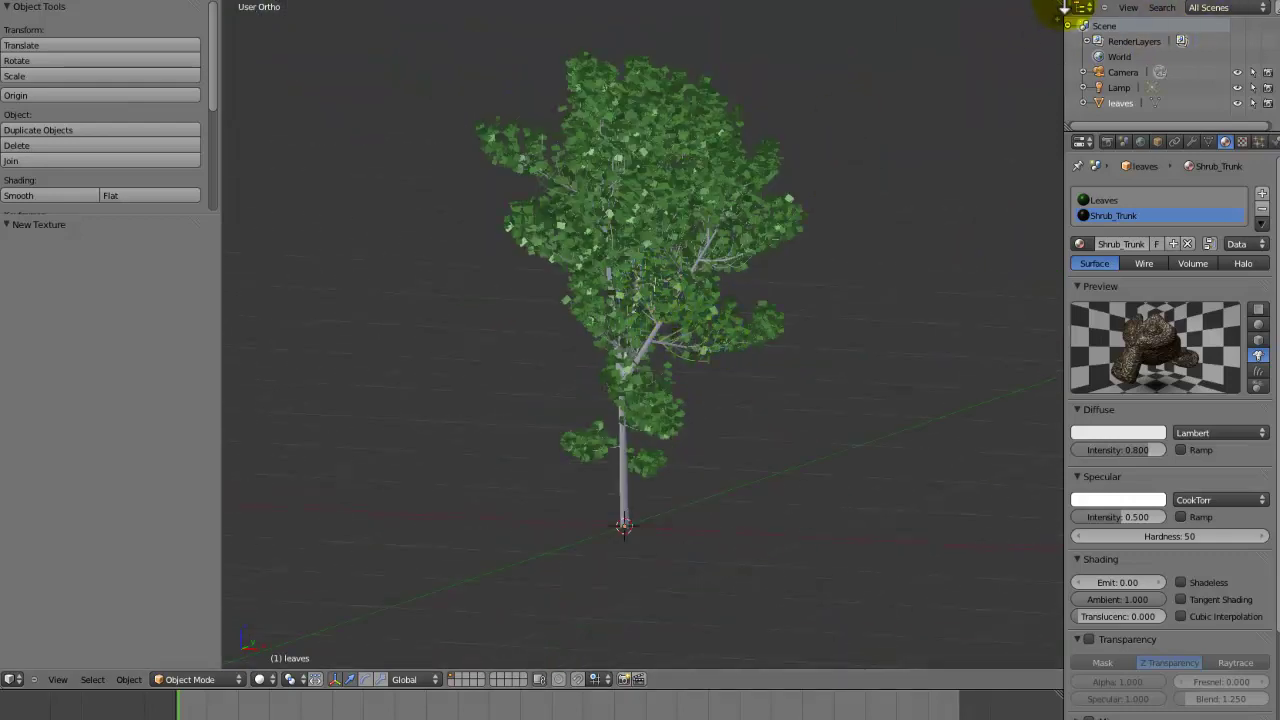
scroll(792, 116, "up", 3)
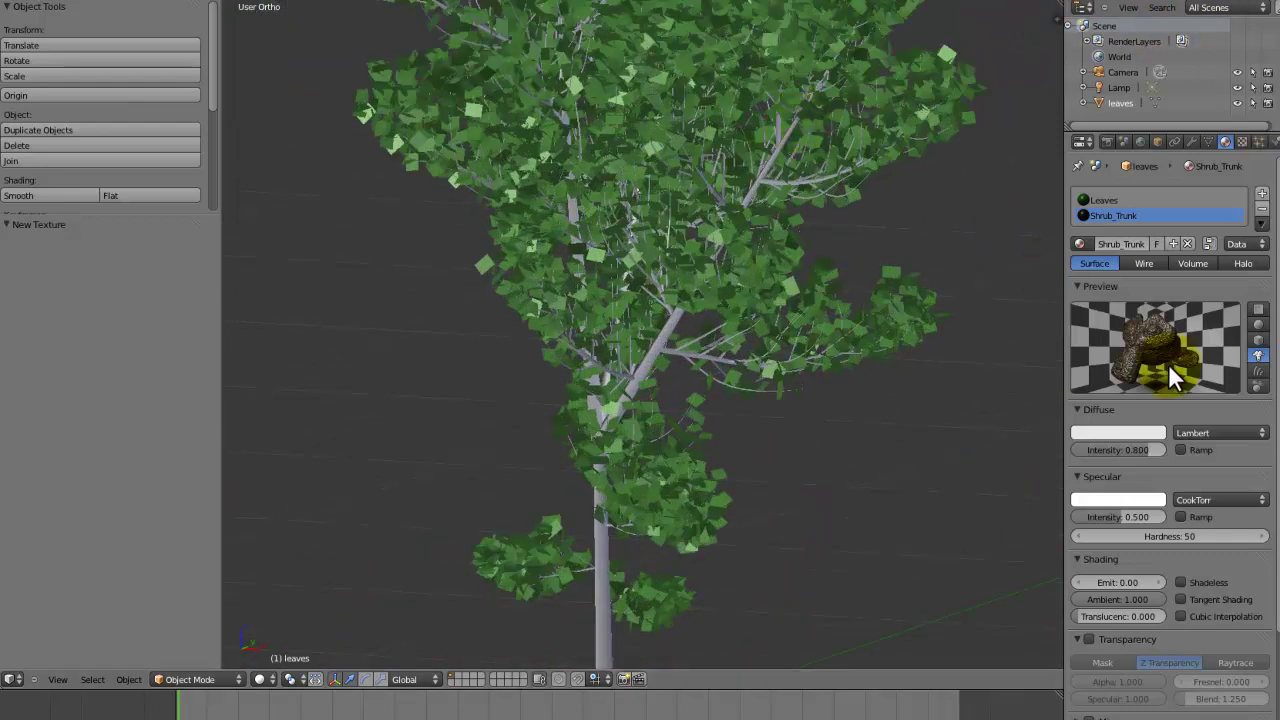
left_click(1127, 517)
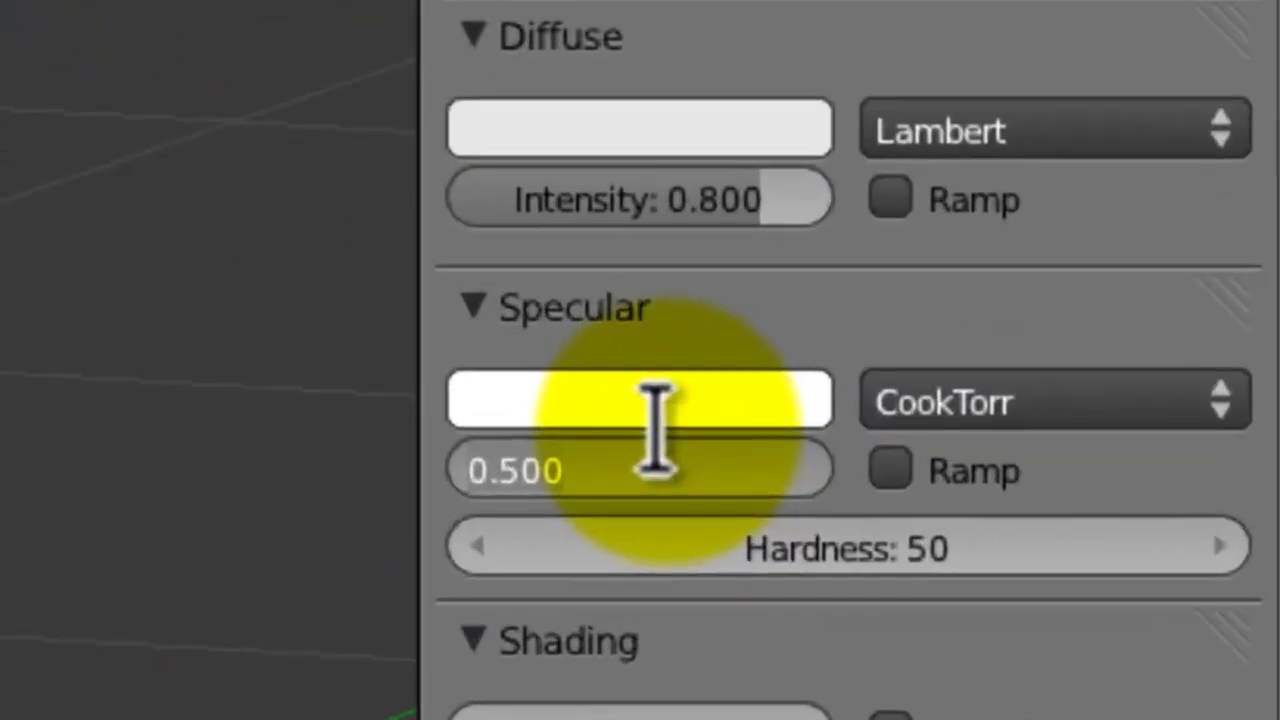
key("Return")
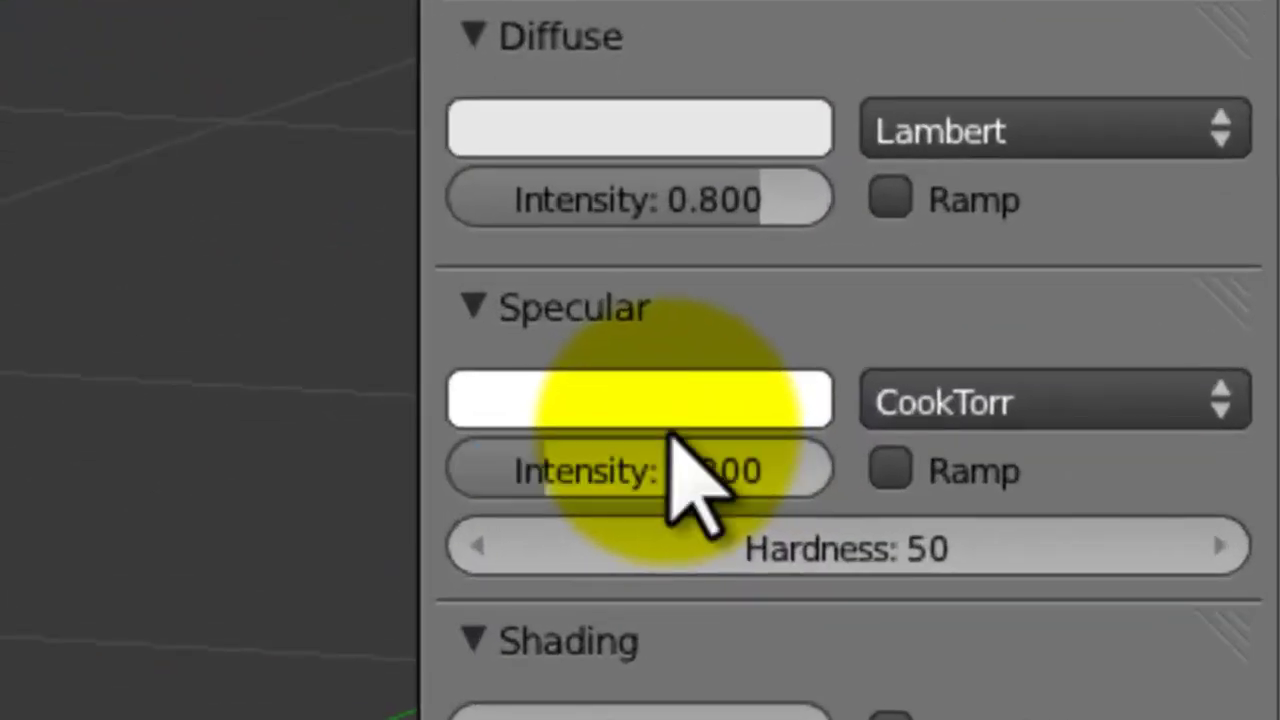
left_click(829, 540)
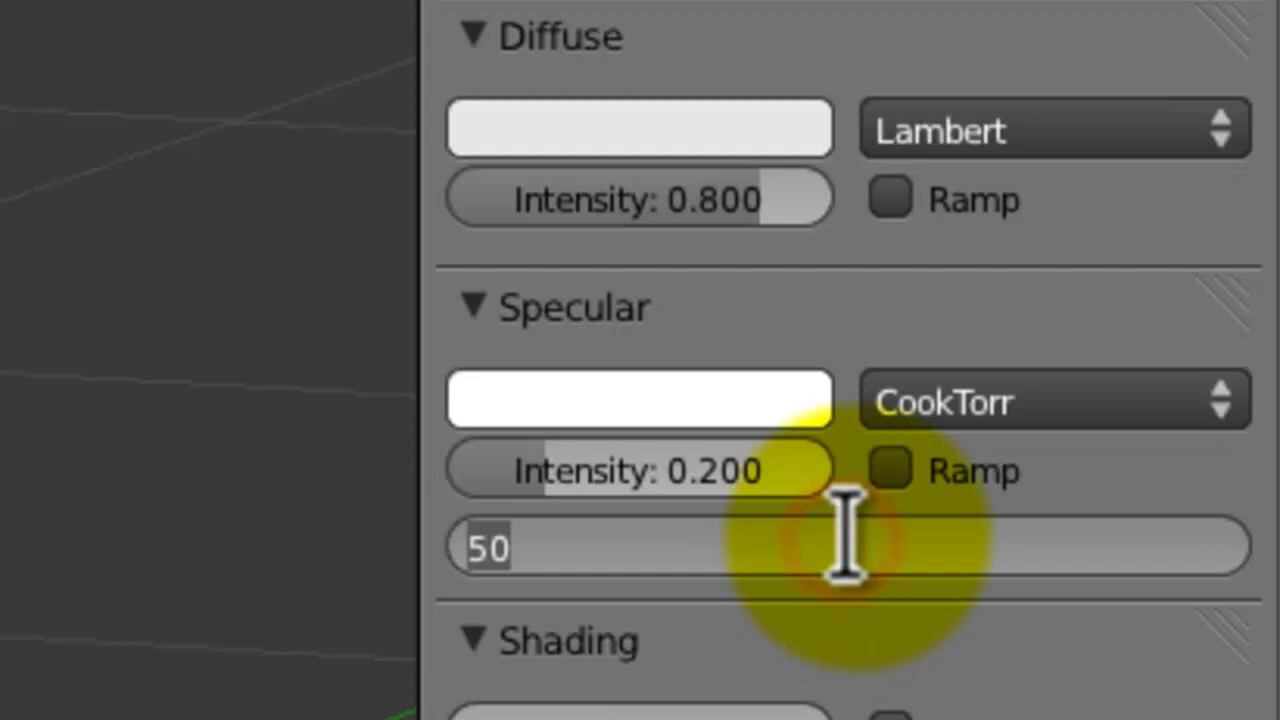
type("2")
key("Return")
scroll(845, 540, "up", 10)
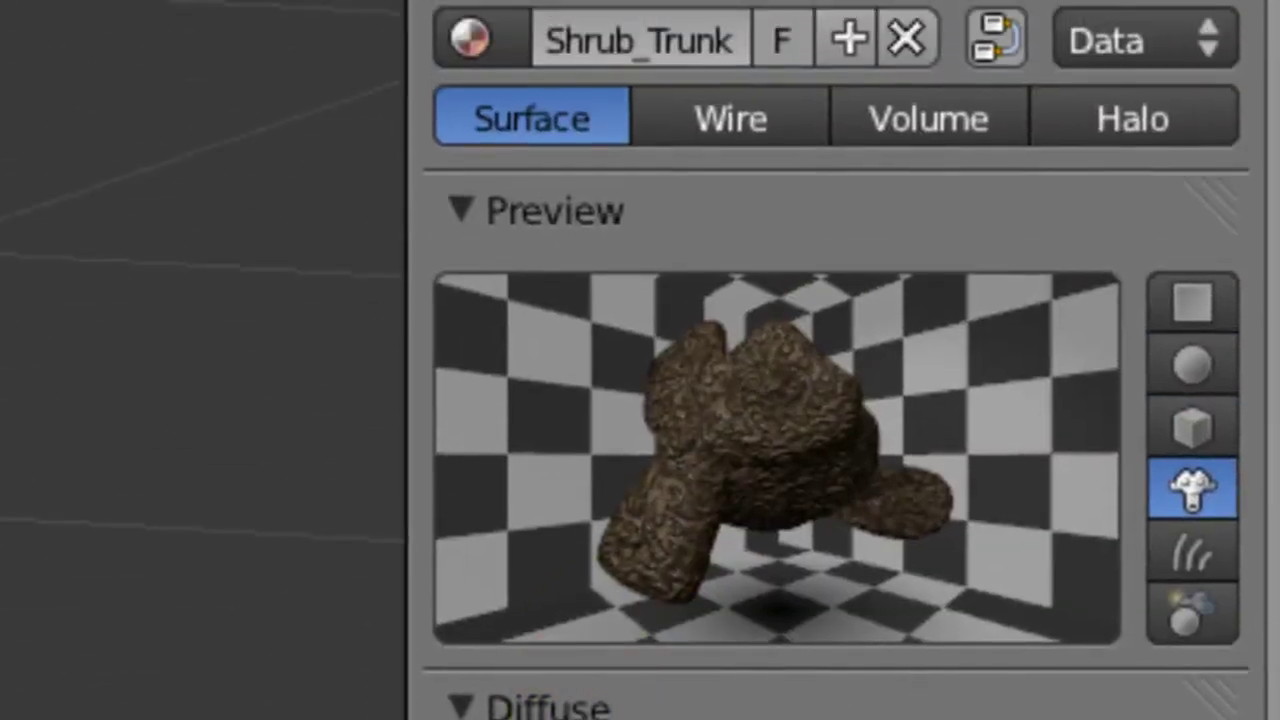
key("ctrl+s")
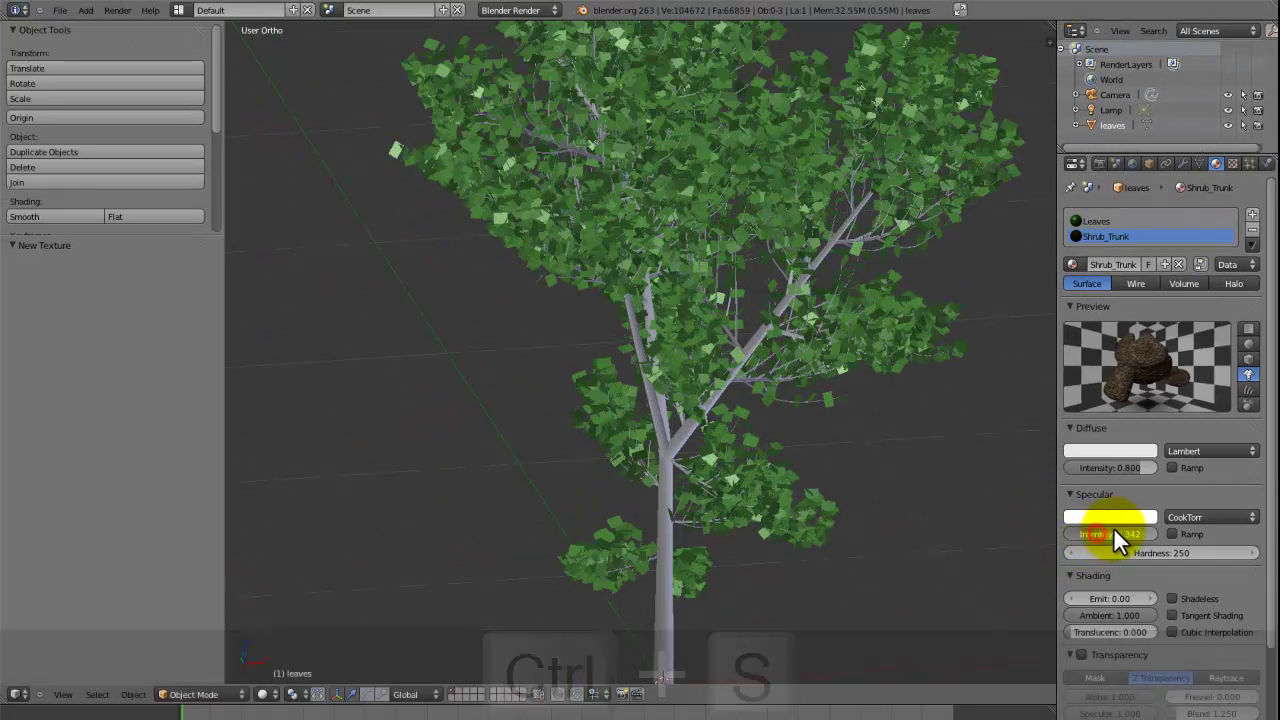
Change the Shrub_Trunk material's specular intensity to 0.500 and save over the existing blend file
left_click_drag(1119, 531, 1124, 533)
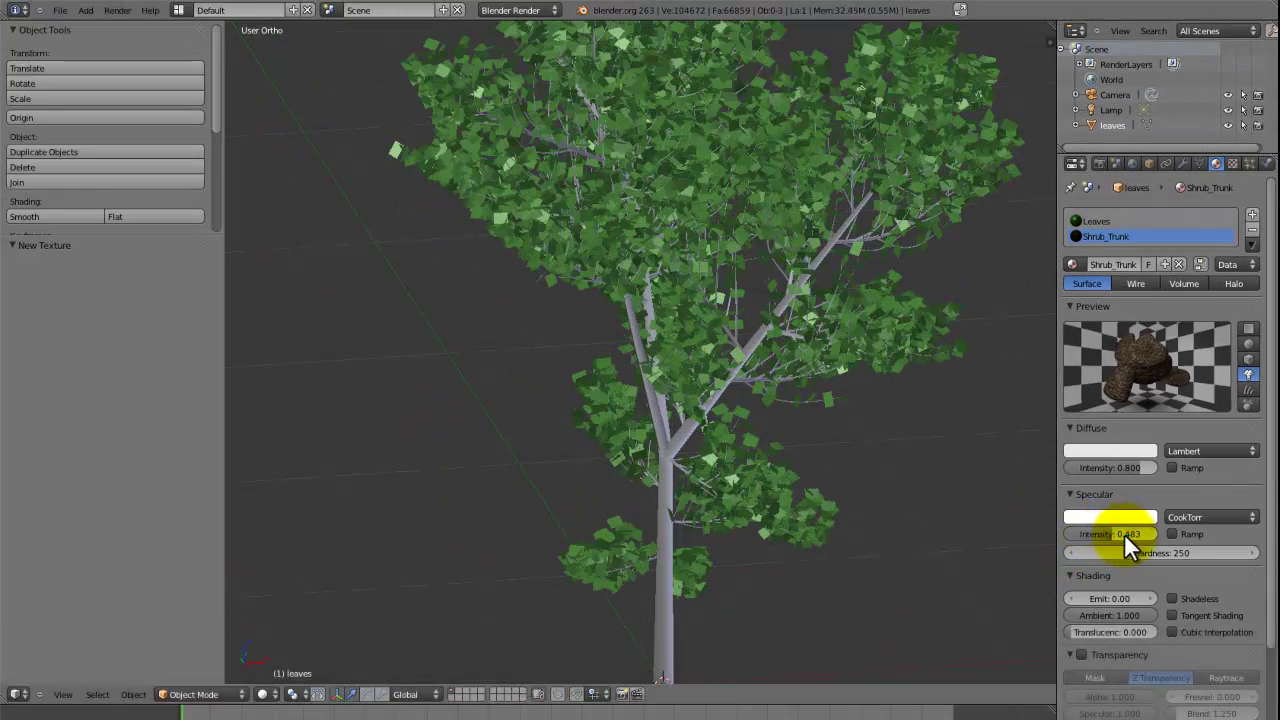
scroll(885, 342, "down", 5)
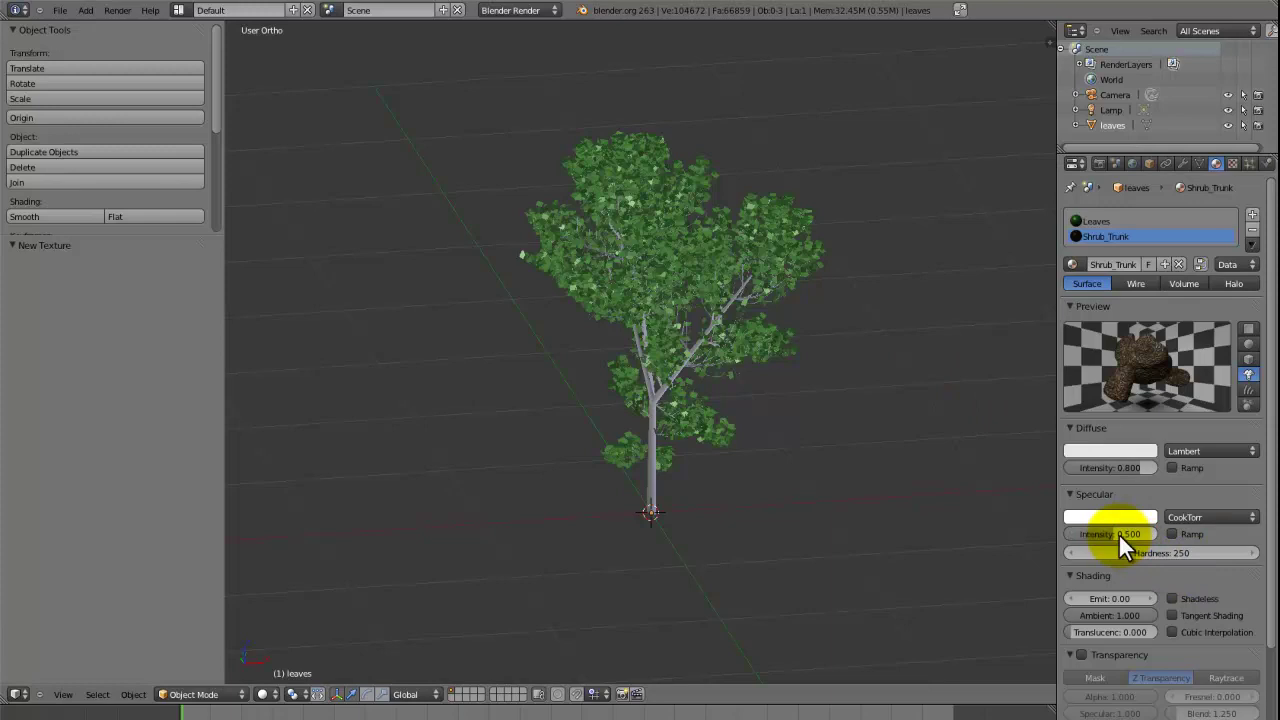
scroll(932, 495, "up", 2)
key("ctrl+s")
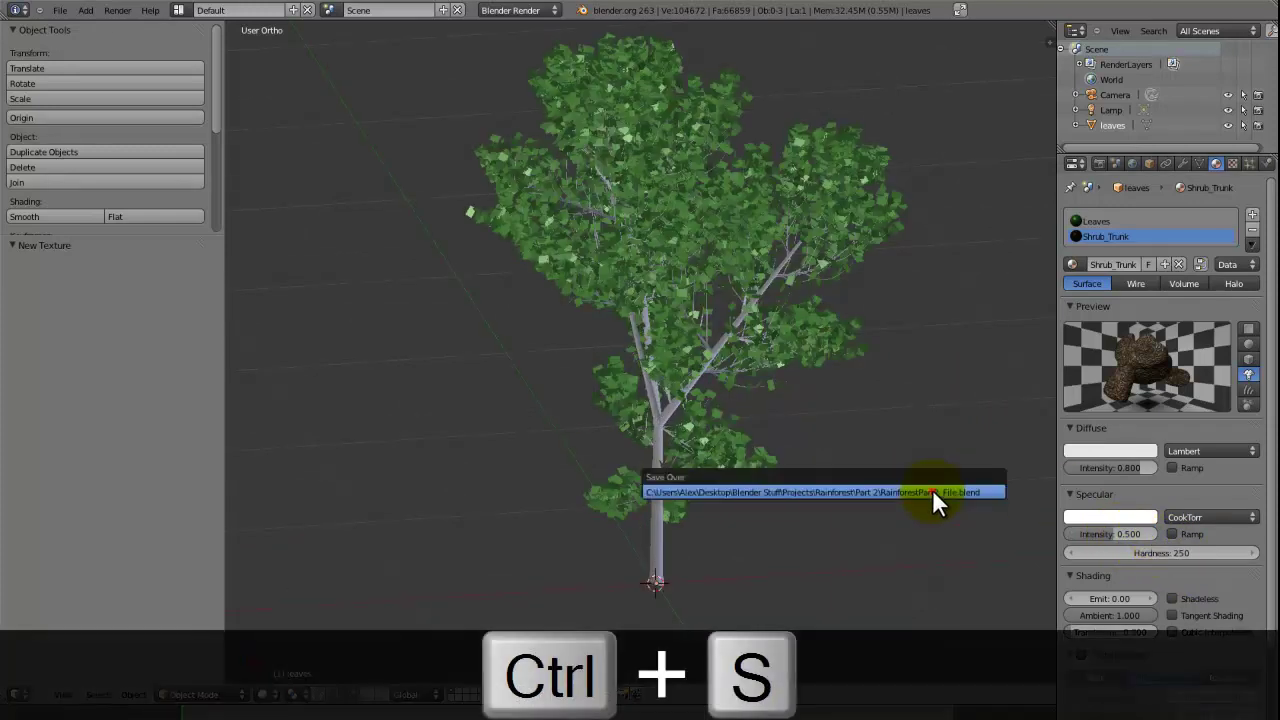
left_click(932, 492)
Set the tree's Leaves material to a specular hardness of 250 and a translucency of 0.700, and save the file
scroll(915, 498, "up", 4)
middle_click_drag(915, 498, 780, 408)
scroll(832, 465, "down", 4)
right_click(790, 390)
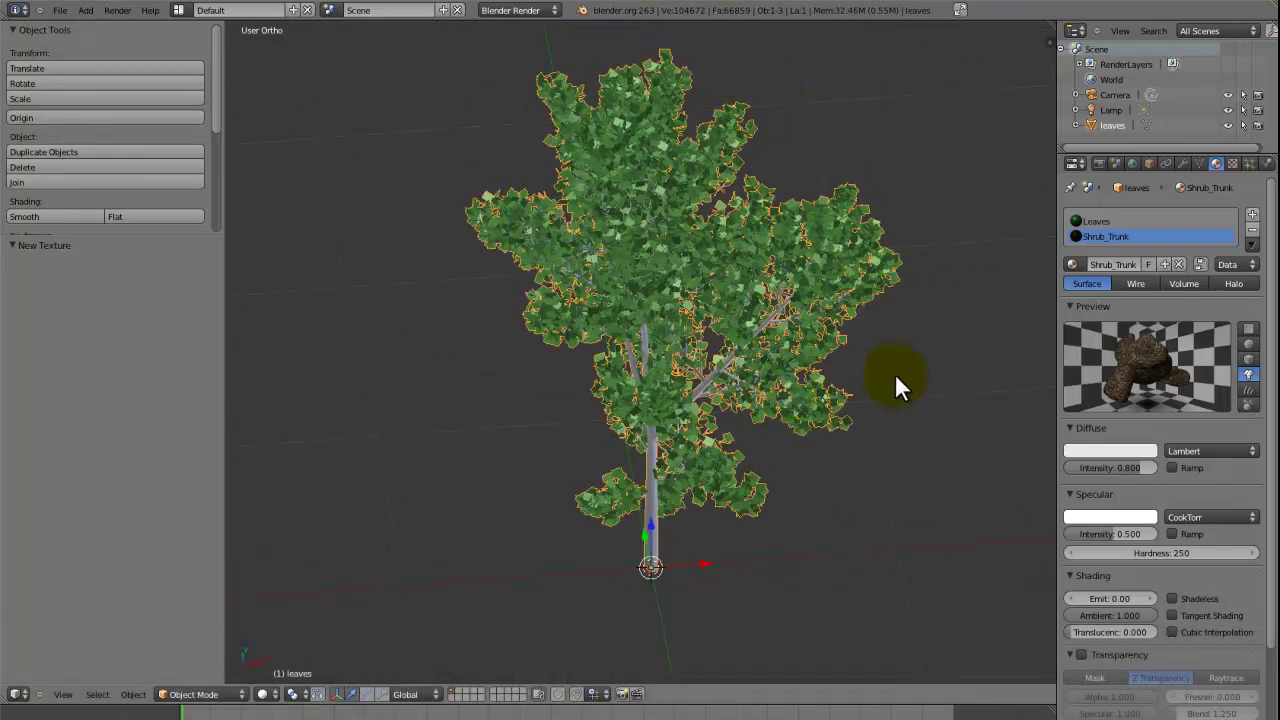
scroll(900, 370, "up", 3)
left_click(1112, 219)
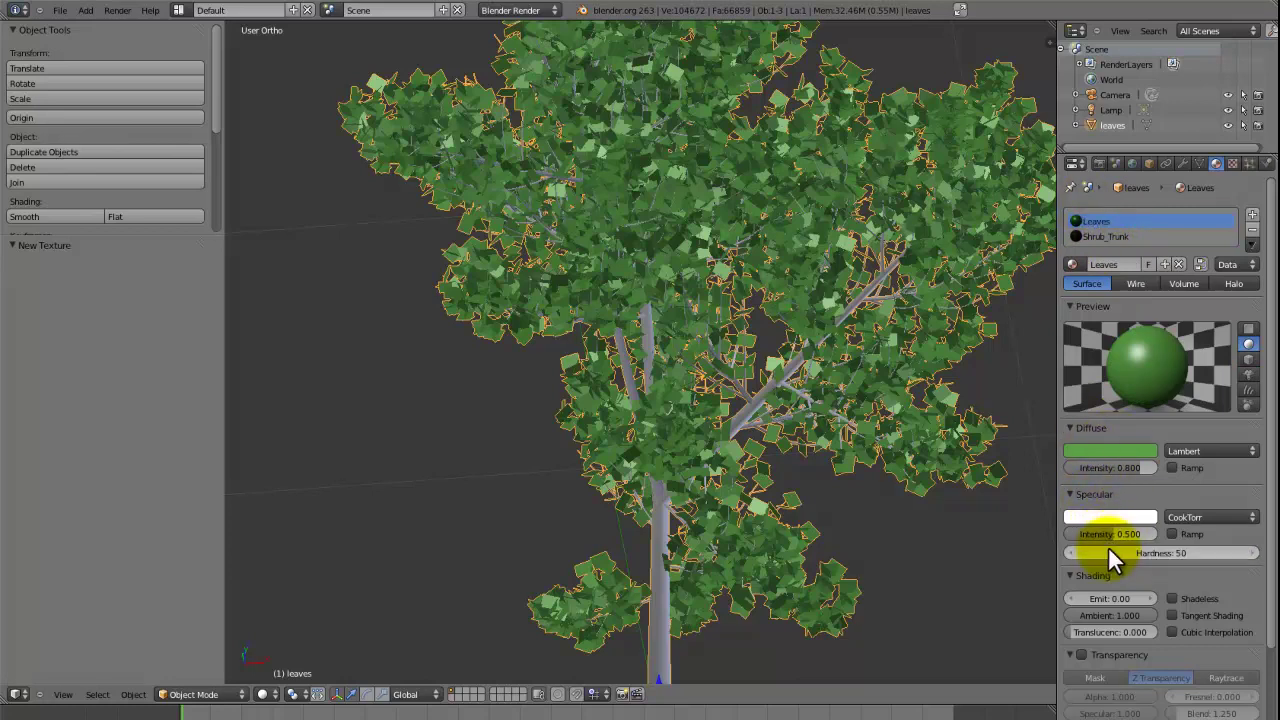
left_click(1136, 553)
type("25")
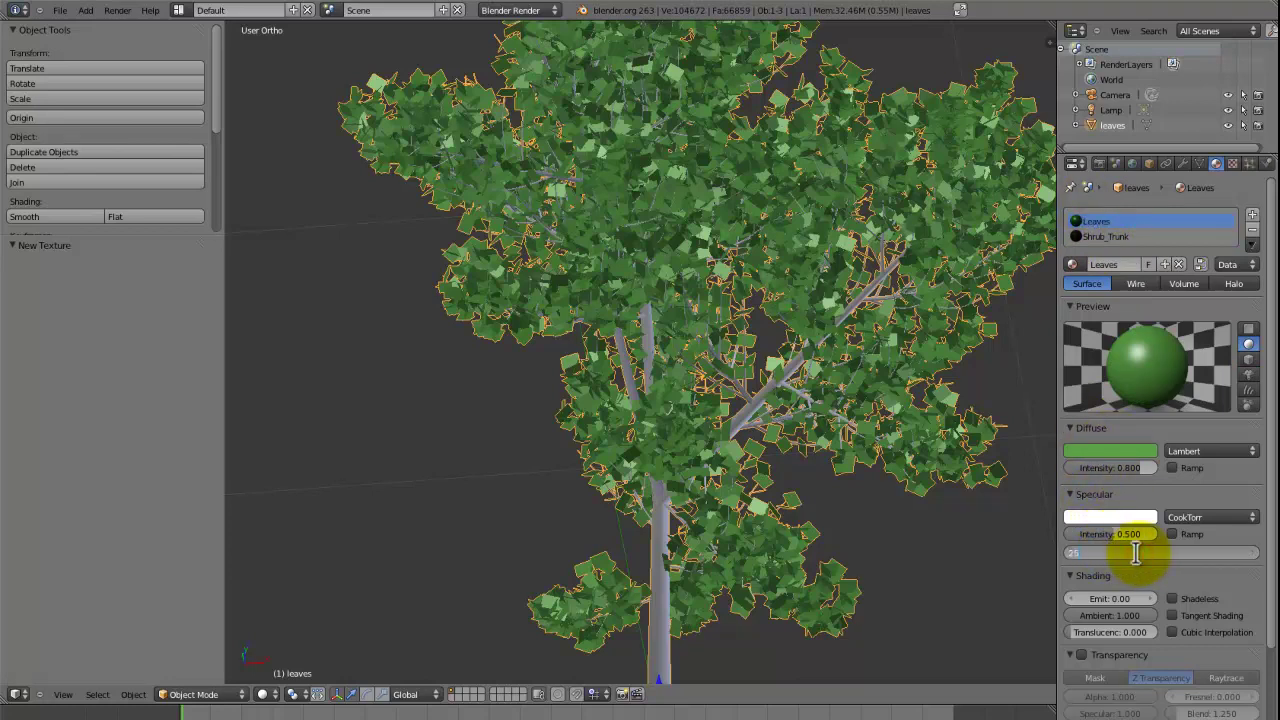
type("0")
key("Return")
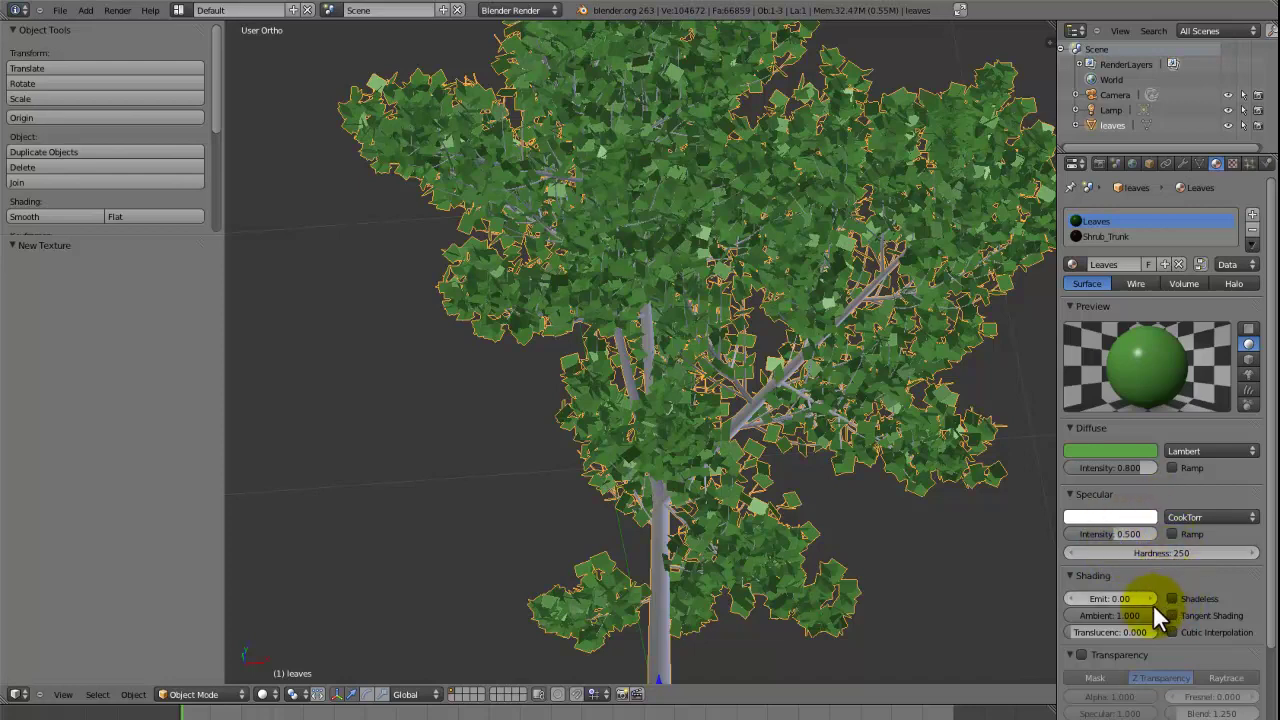
left_click(1133, 628)
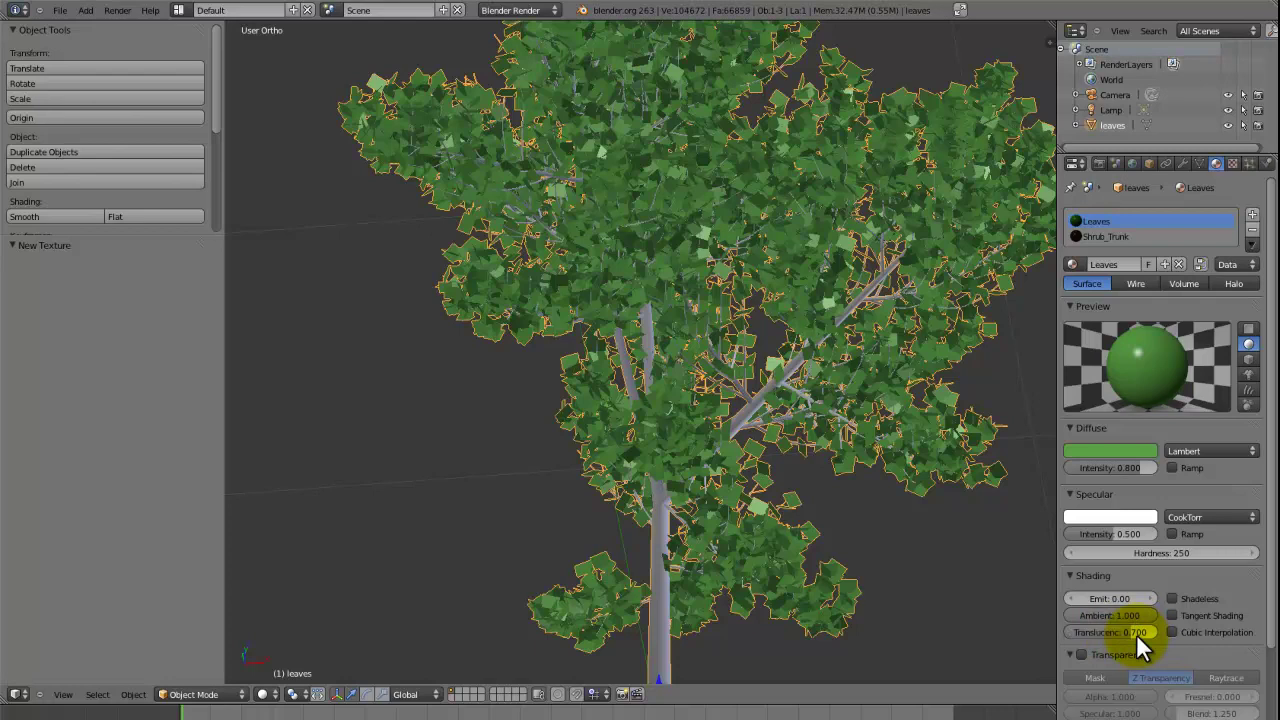
key("ctrl+s")
Examine the tree's foliage and branches up close and from a distance, and save the file
scroll(1015, 547, "down", 5)
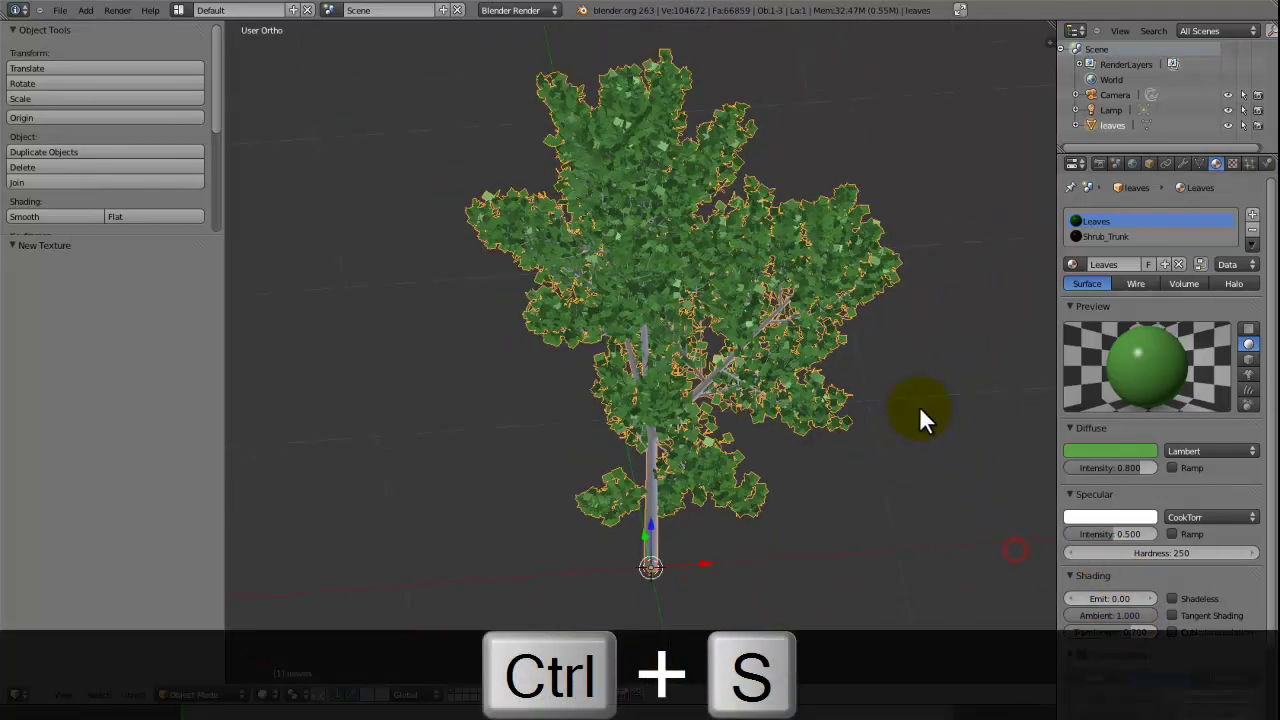
scroll(847, 314, "up", 4)
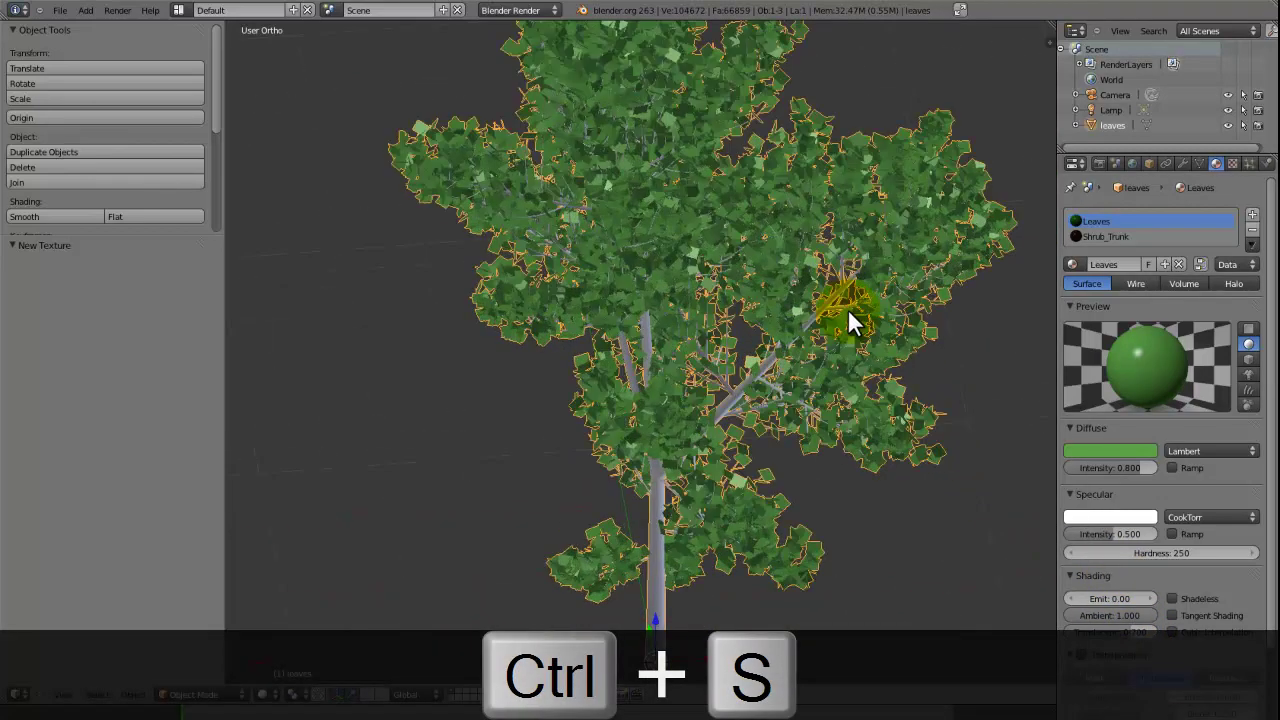
scroll(846, 311, "up", 2)
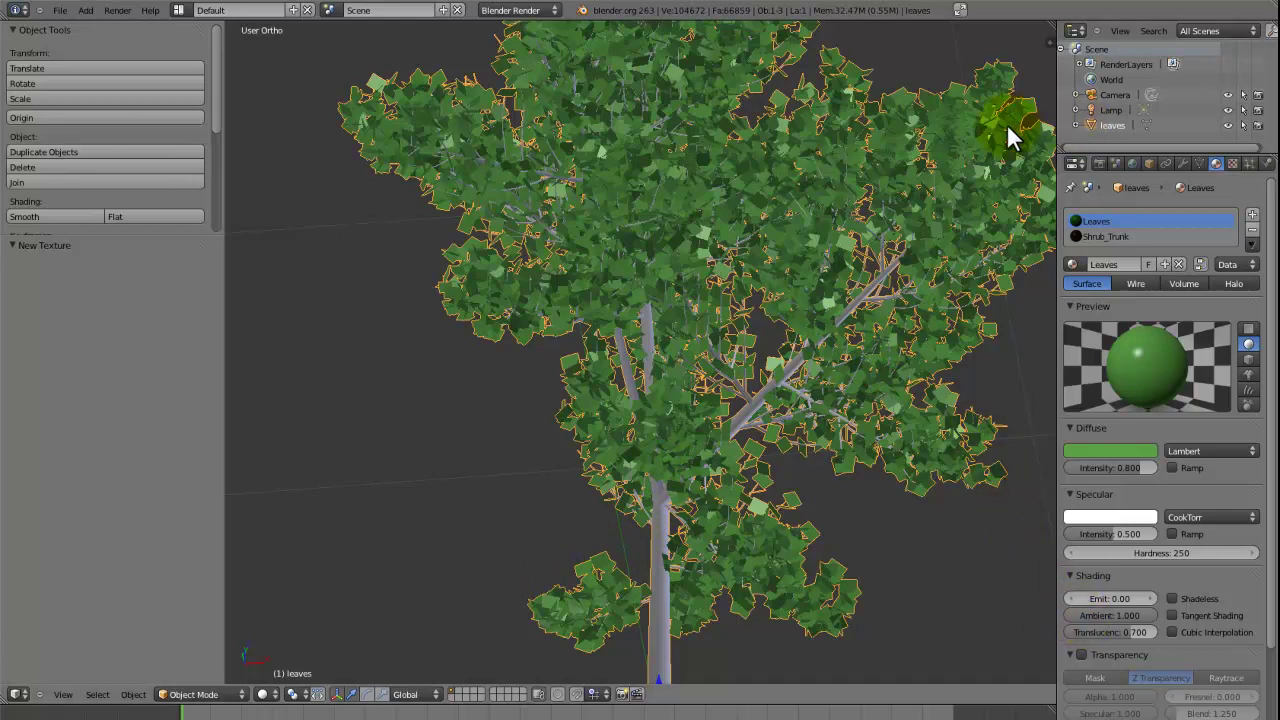
scroll(932, 152, "down", 2)
scroll(904, 143, "down", 3)
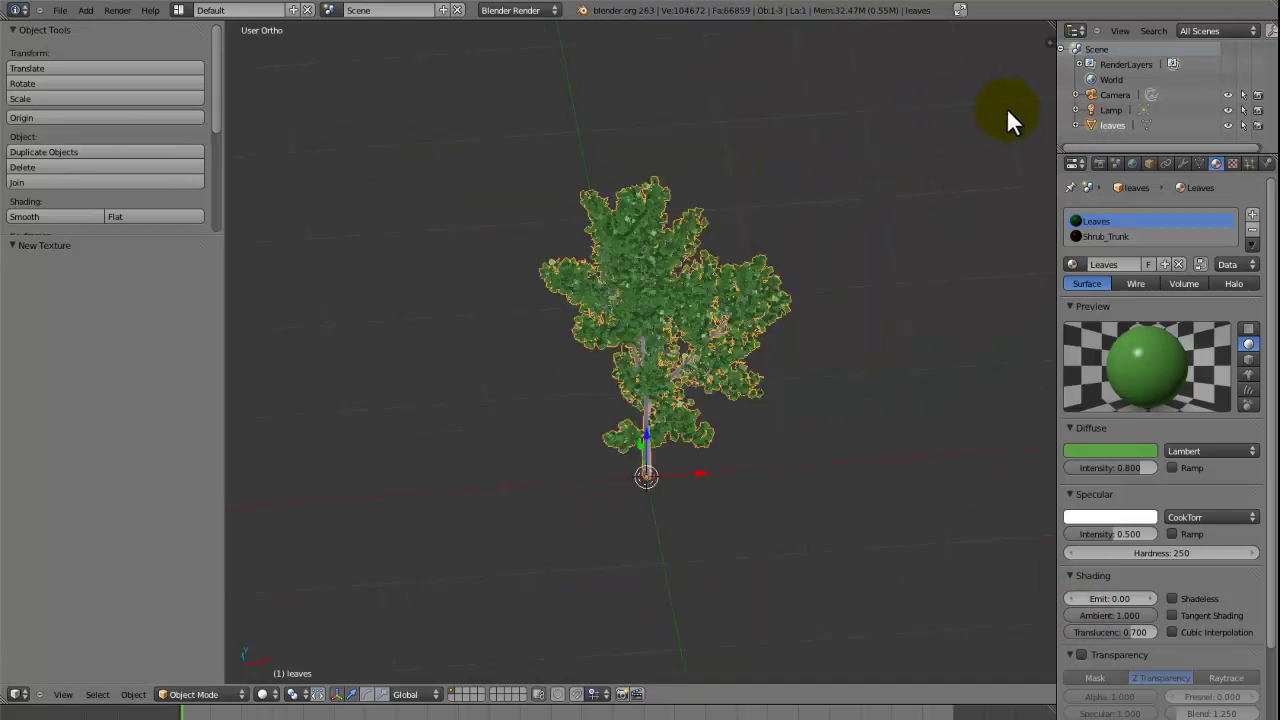
scroll(830, 265, "up", 4)
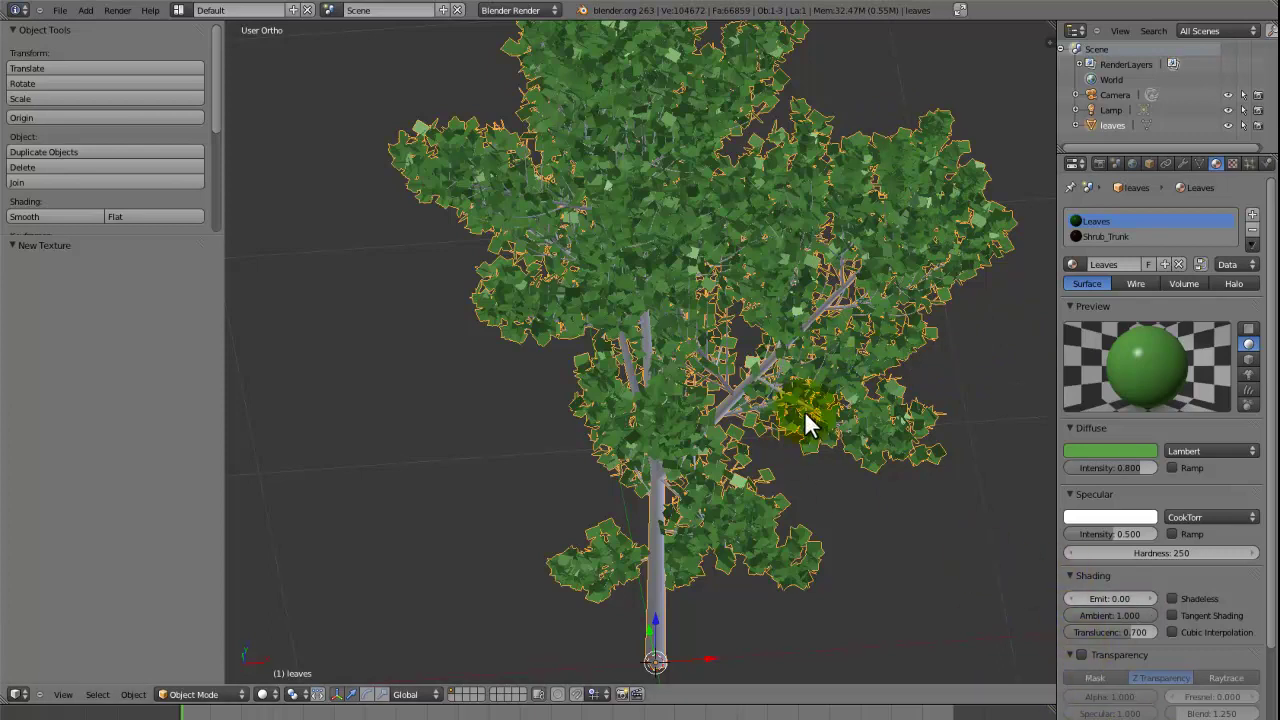
scroll(804, 409, "up", 2)
scroll(804, 409, "down", 4)
middle_click_drag(763, 409, 706, 380)
scroll(819, 418, "up", 4)
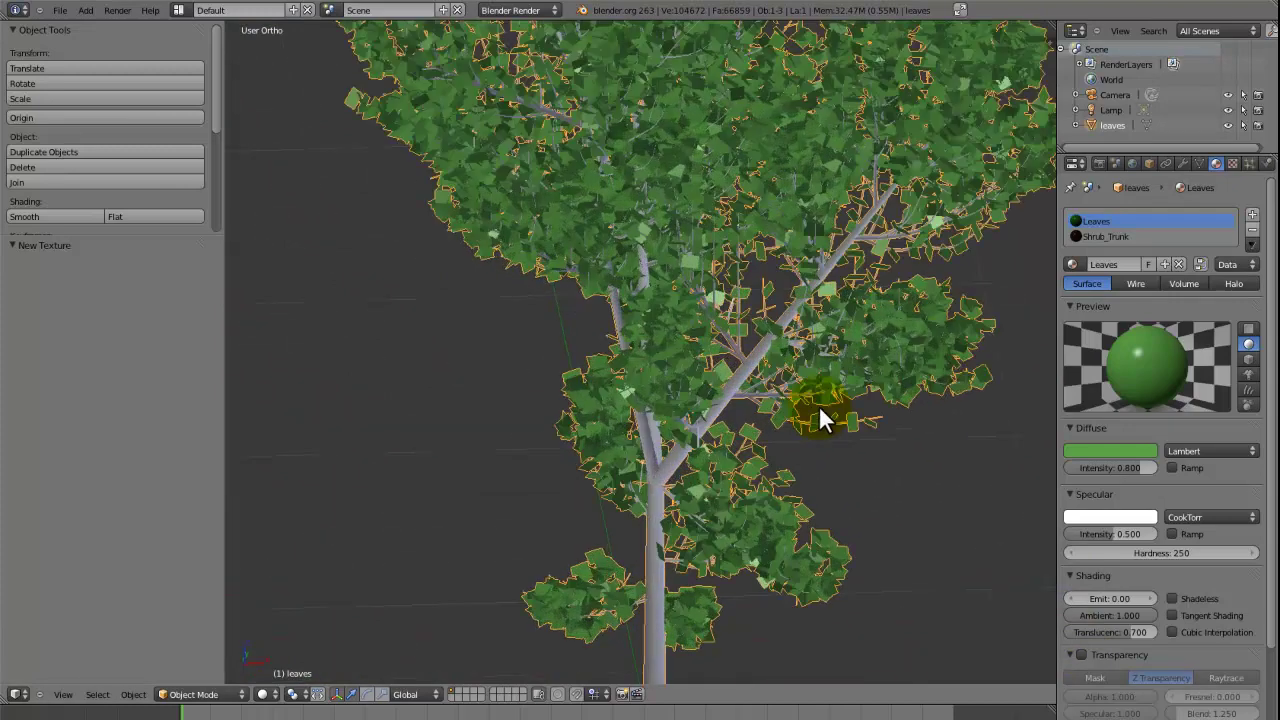
key("ctrl+s")
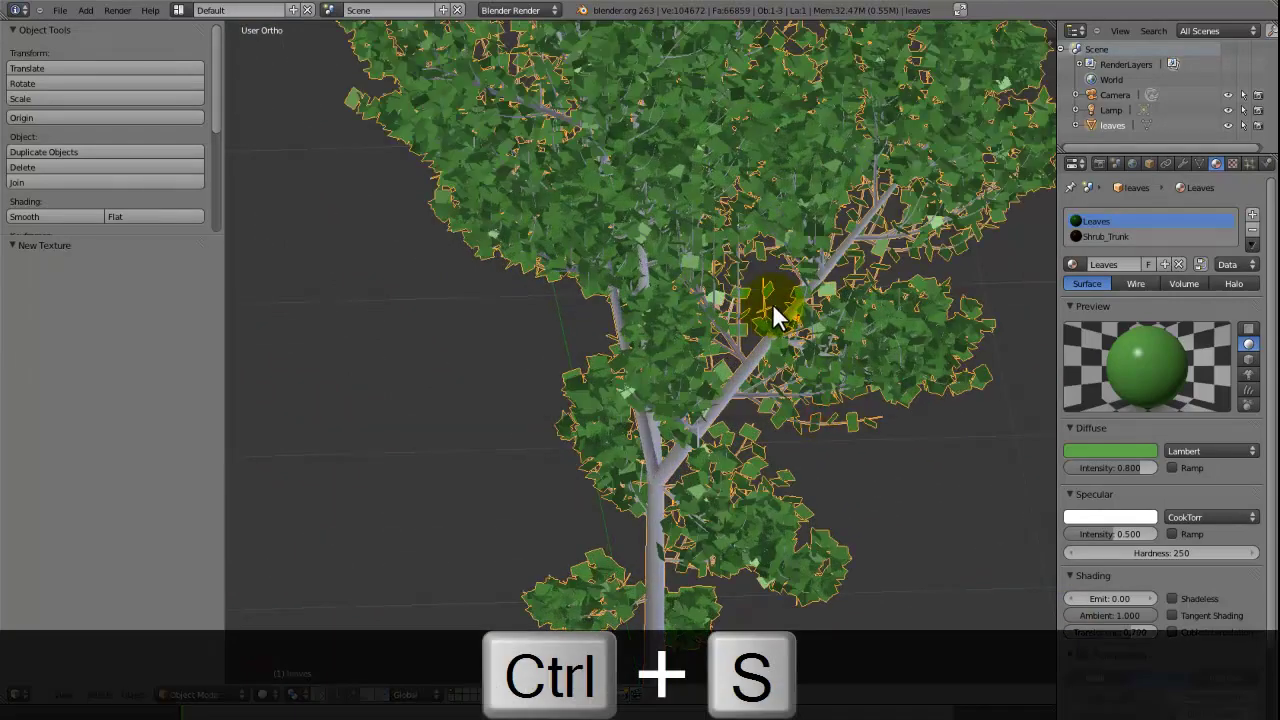
Enable Z Transparency on the Leaves material and set its alpha to 0.000
scroll(833, 286, "down", 5)
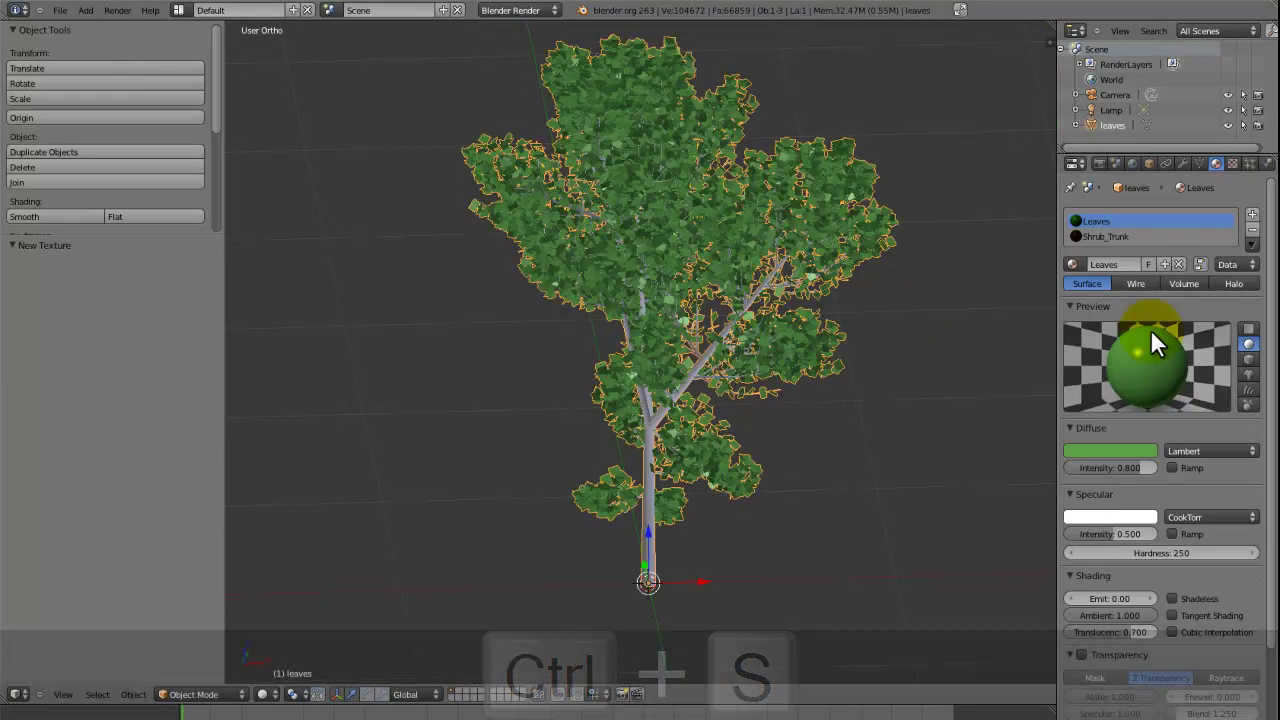
scroll(1191, 411, "down", 3)
scroll(1191, 411, "down", 2)
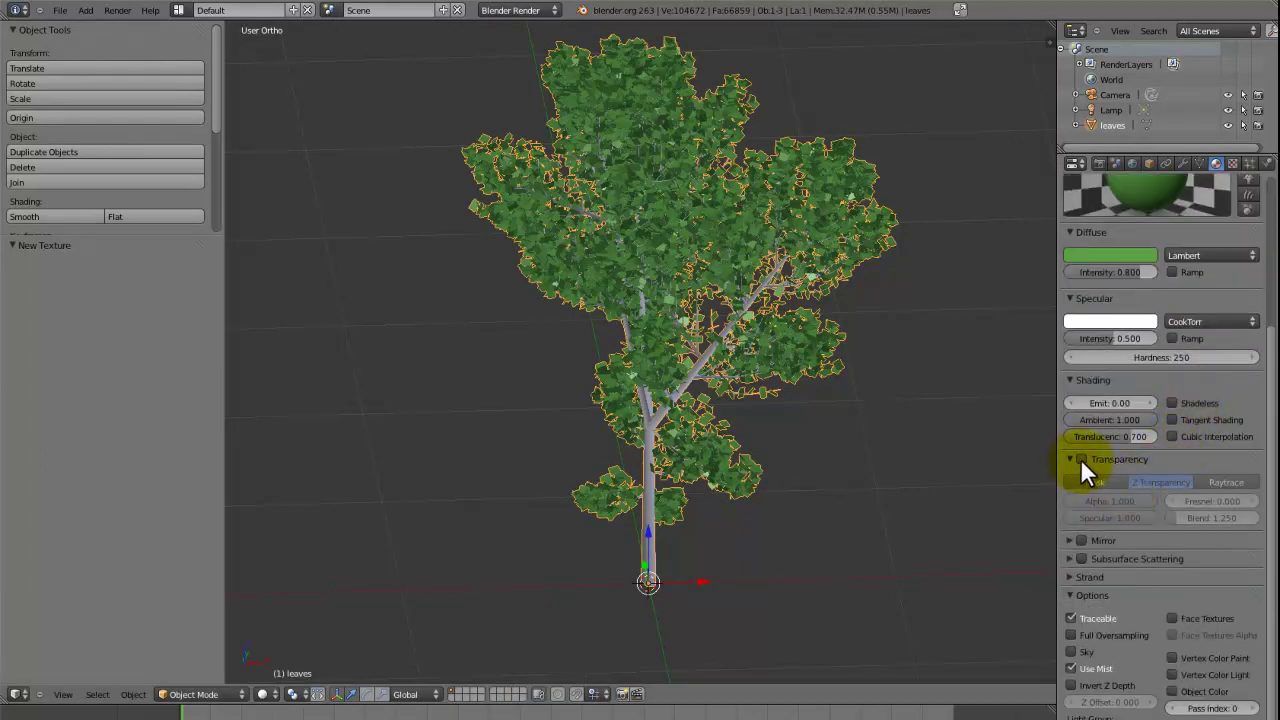
scroll(1105, 589, "up", 2)
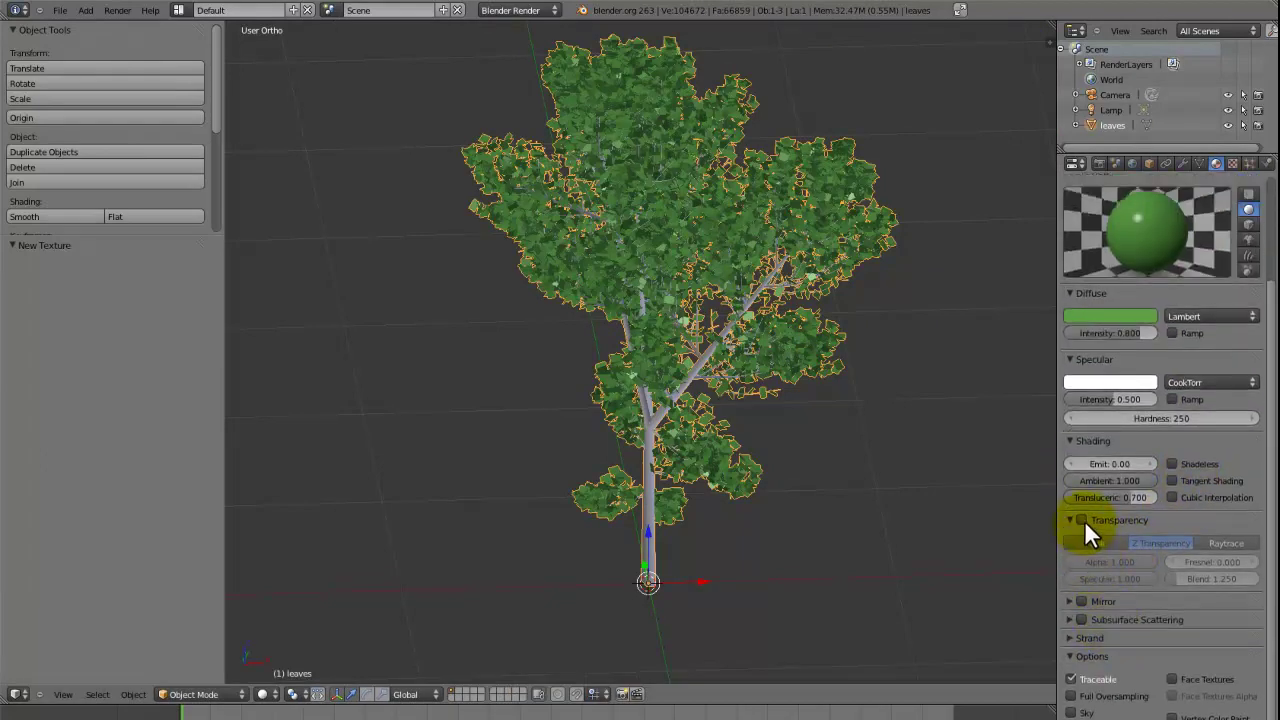
left_click(1083, 520)
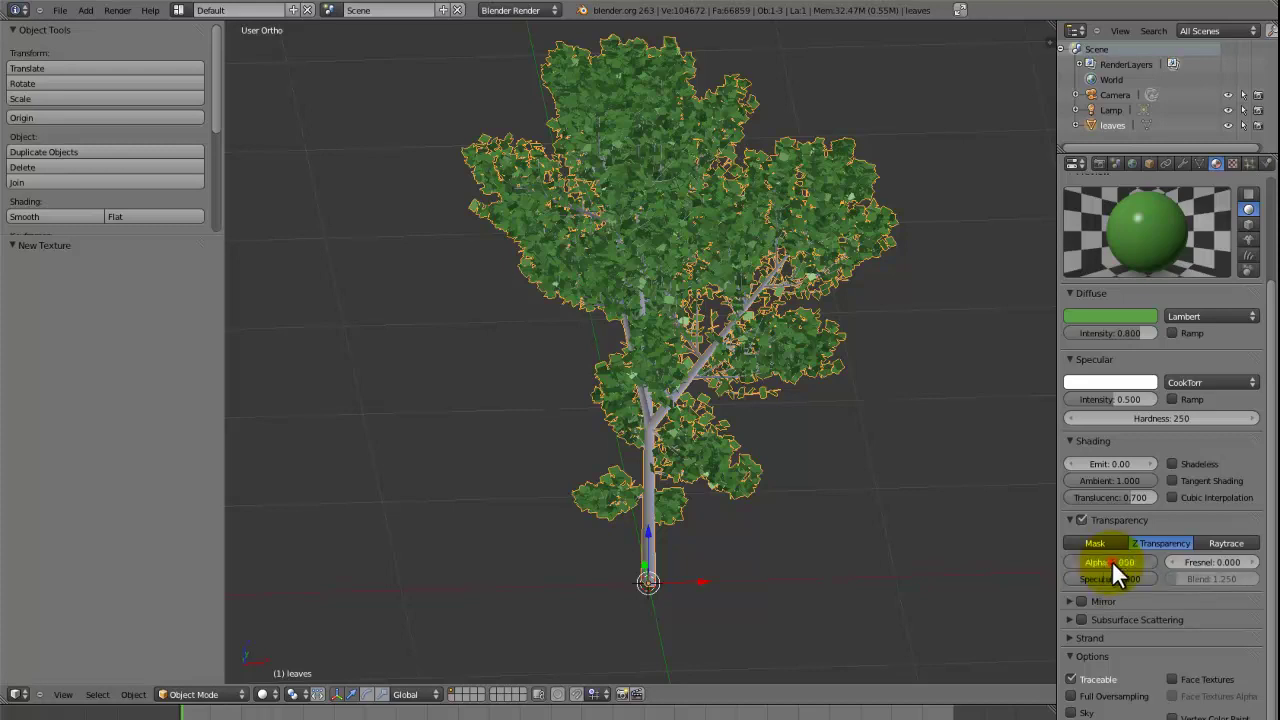
left_click_drag(1111, 563, 1013, 566)
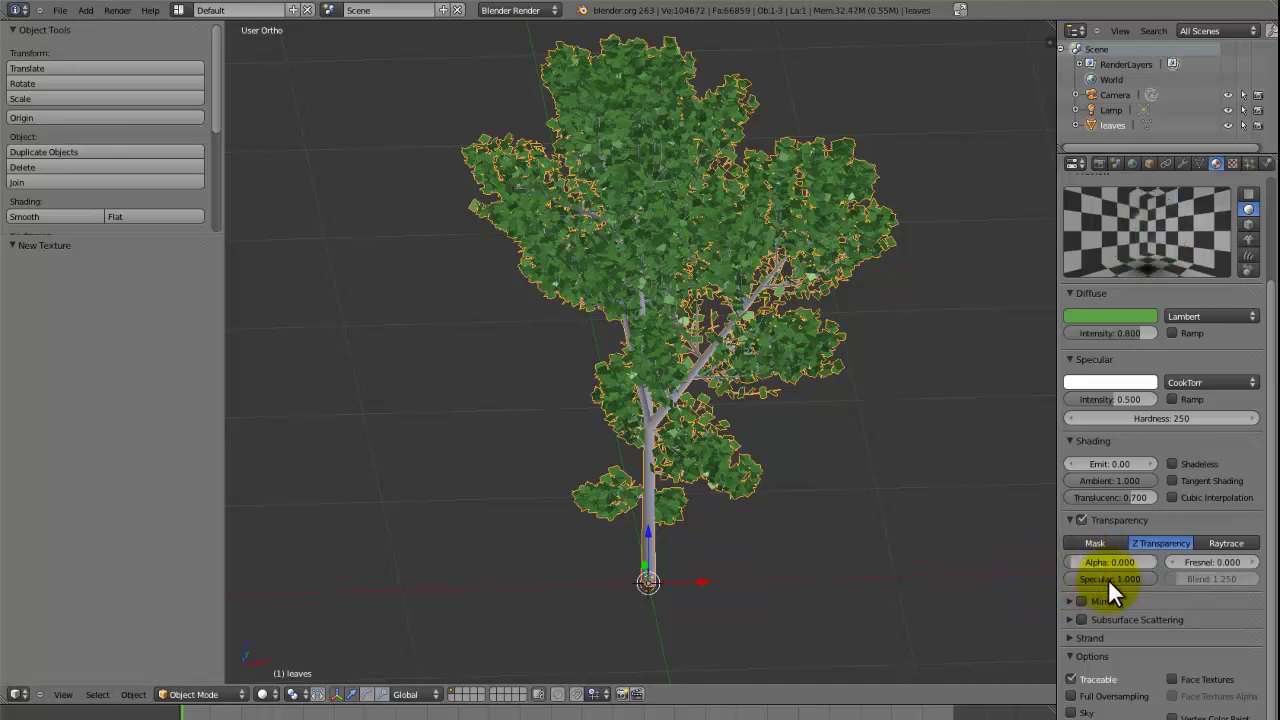
Set the Leaves material's transparency specular value to 0.000 and save the file
left_click_drag(1108, 579, 1040, 588)
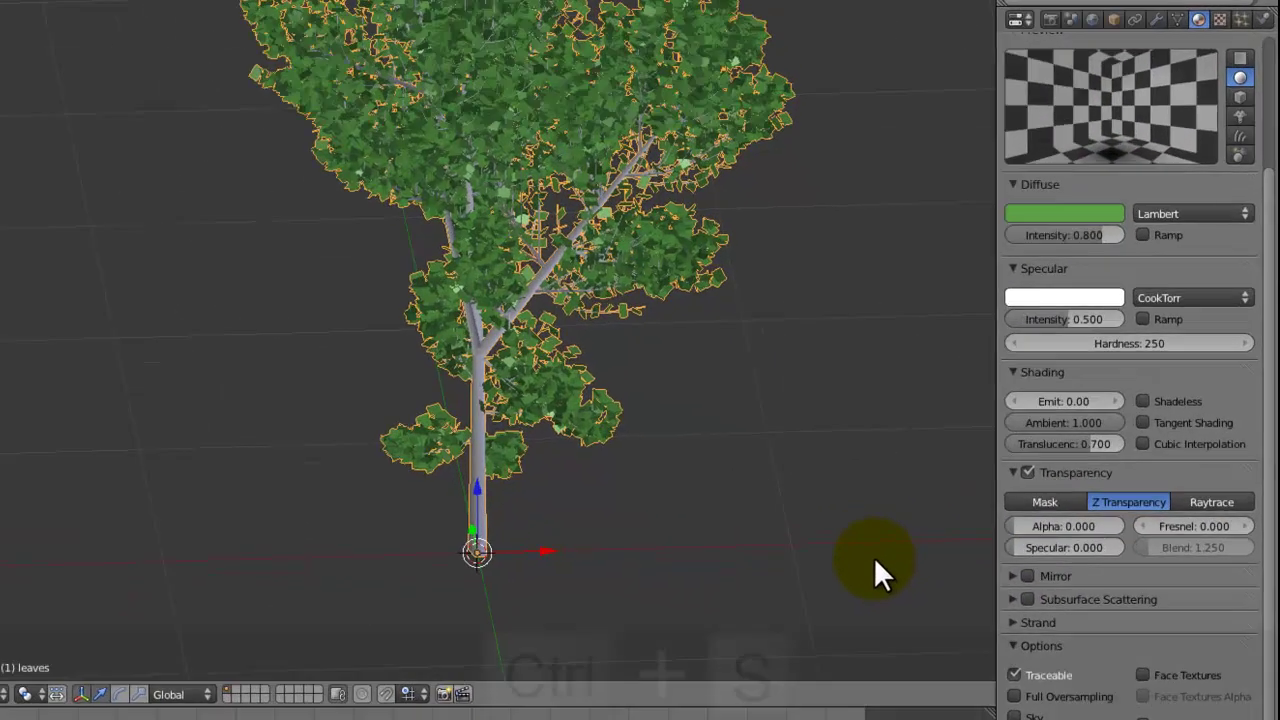
key("ctrl+s")
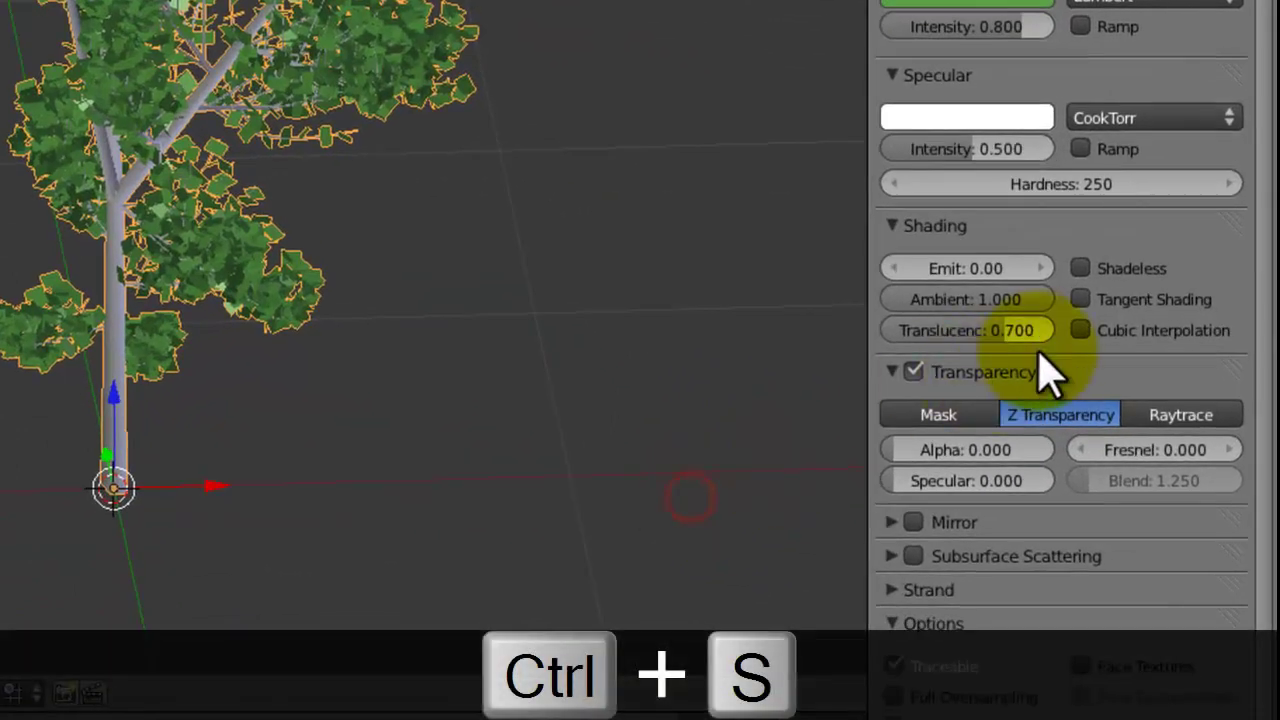
Add a new texture of type Image or Movie to the Leaves material
scroll(1040, 350, "up", 4)
left_click(1222, 78)
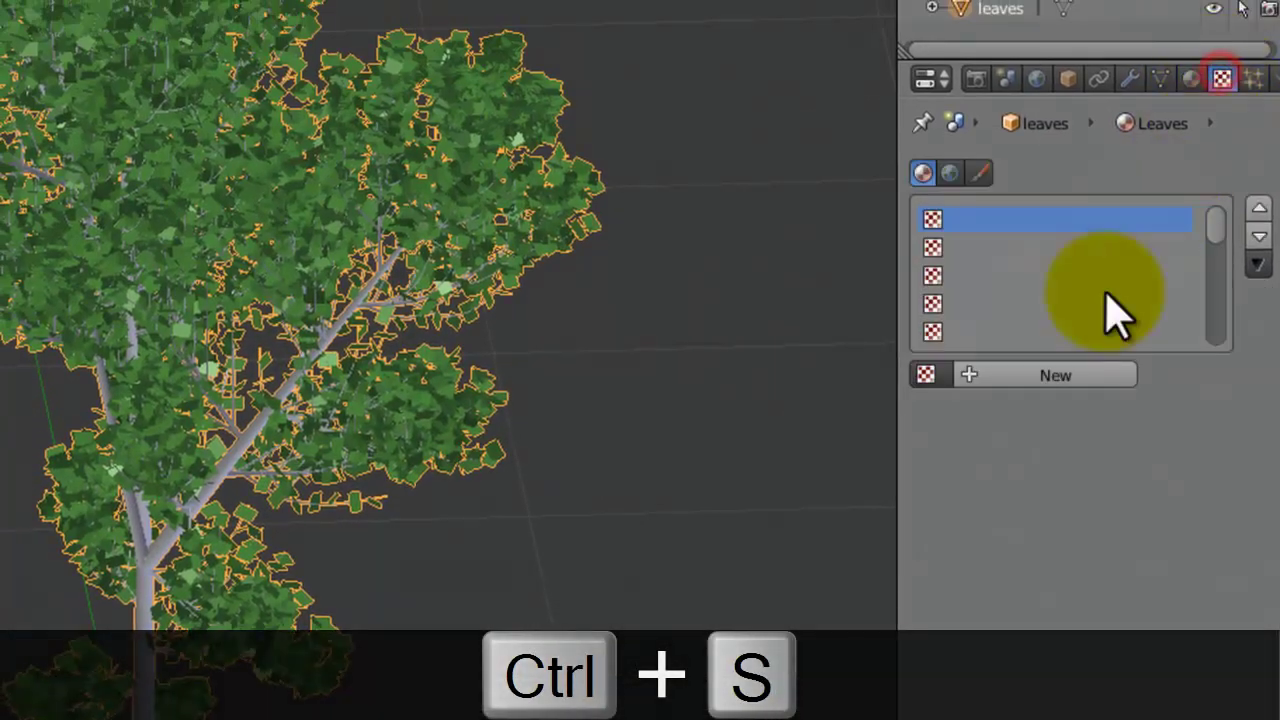
scroll(471, 365, "up", 8)
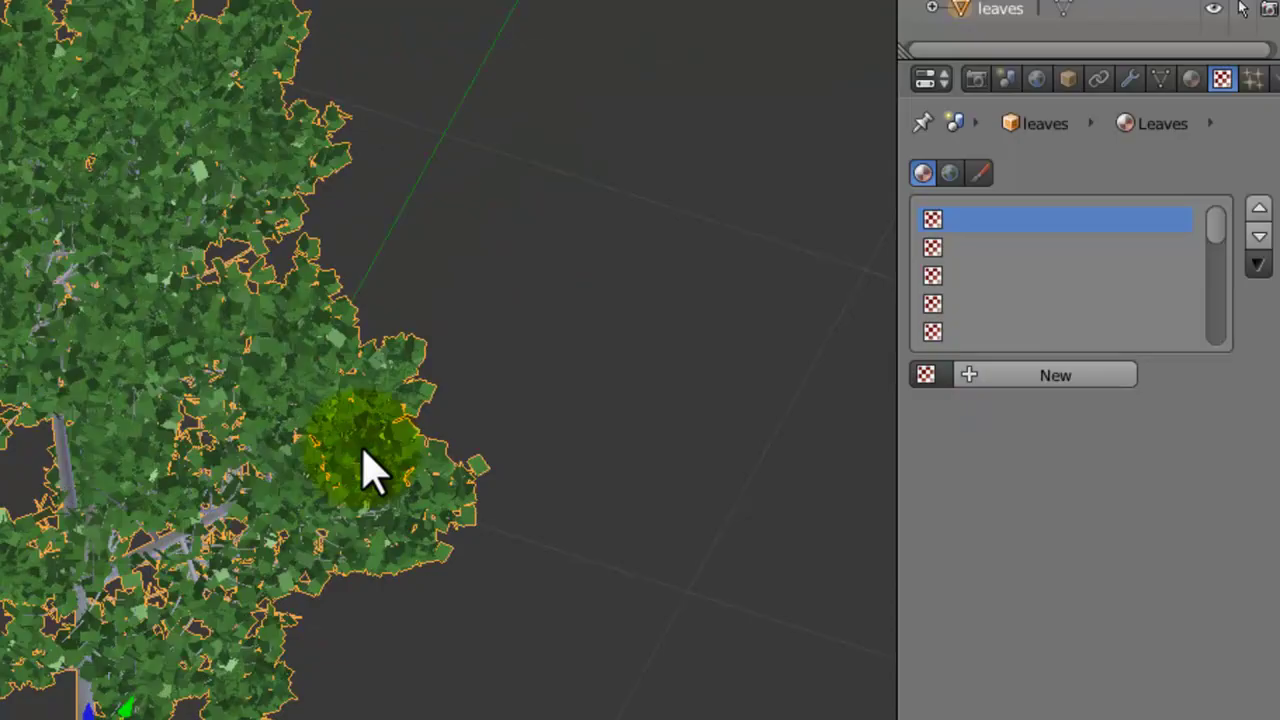
scroll(472, 502, "up", 2)
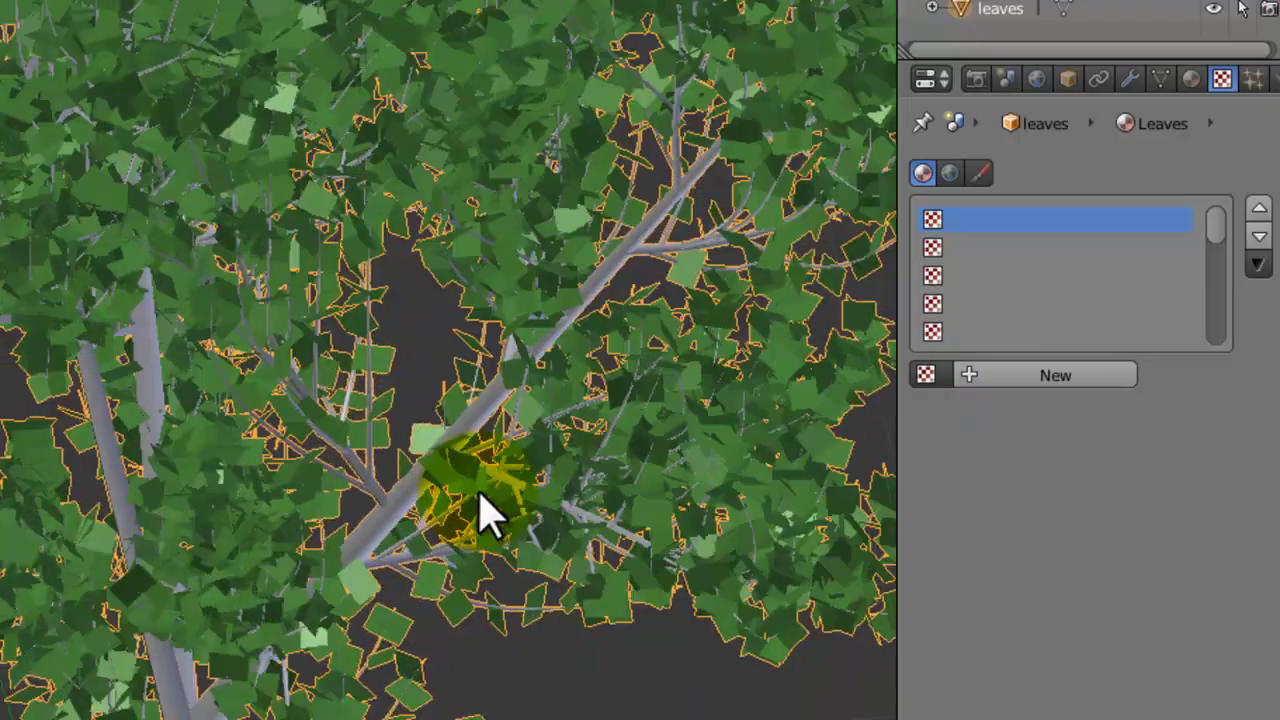
key("z")
scroll(232, 694, "down", 2)
middle_click_drag(190, 719, 87, 624)
key("z")
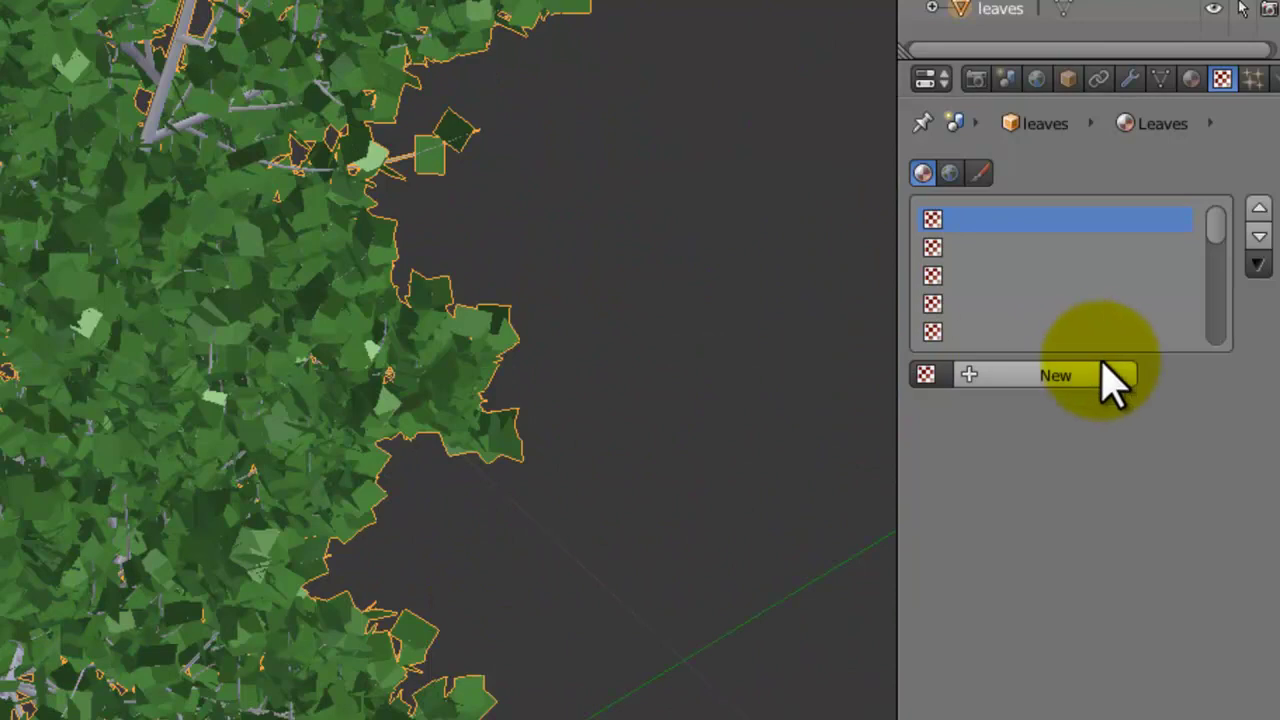
left_click(1046, 375)
left_click(1058, 405)
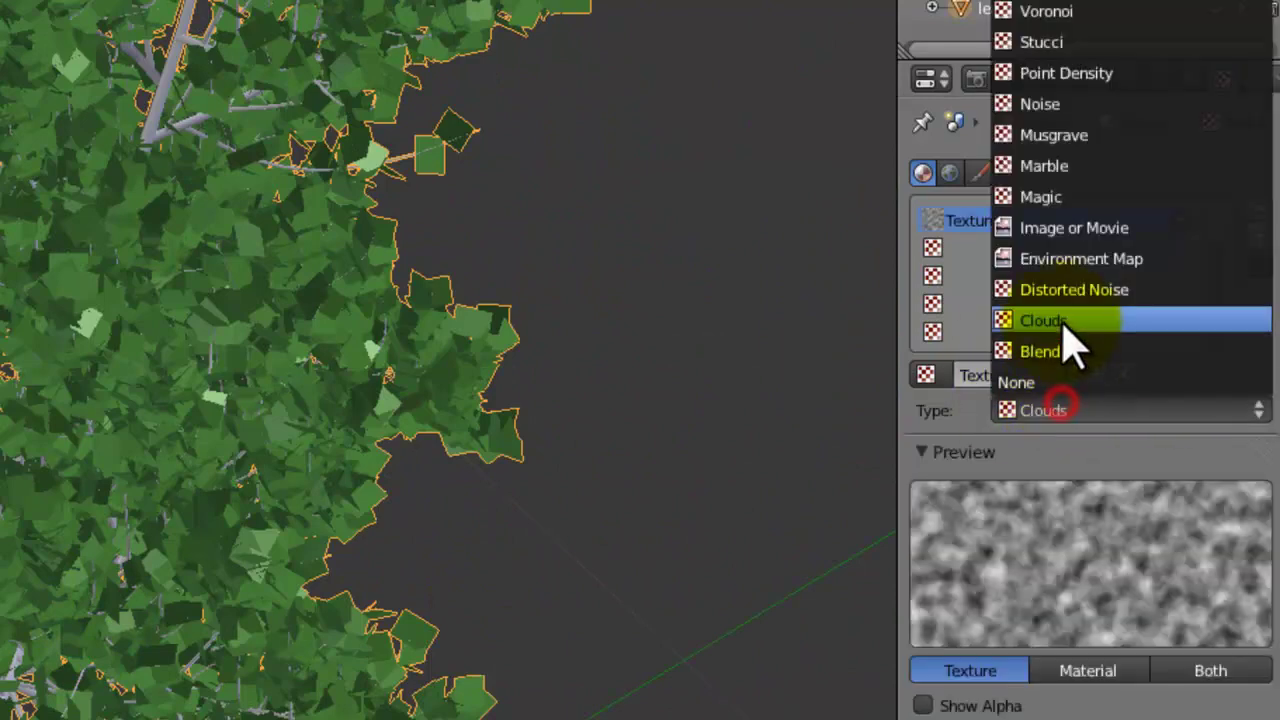
left_click(1066, 234)
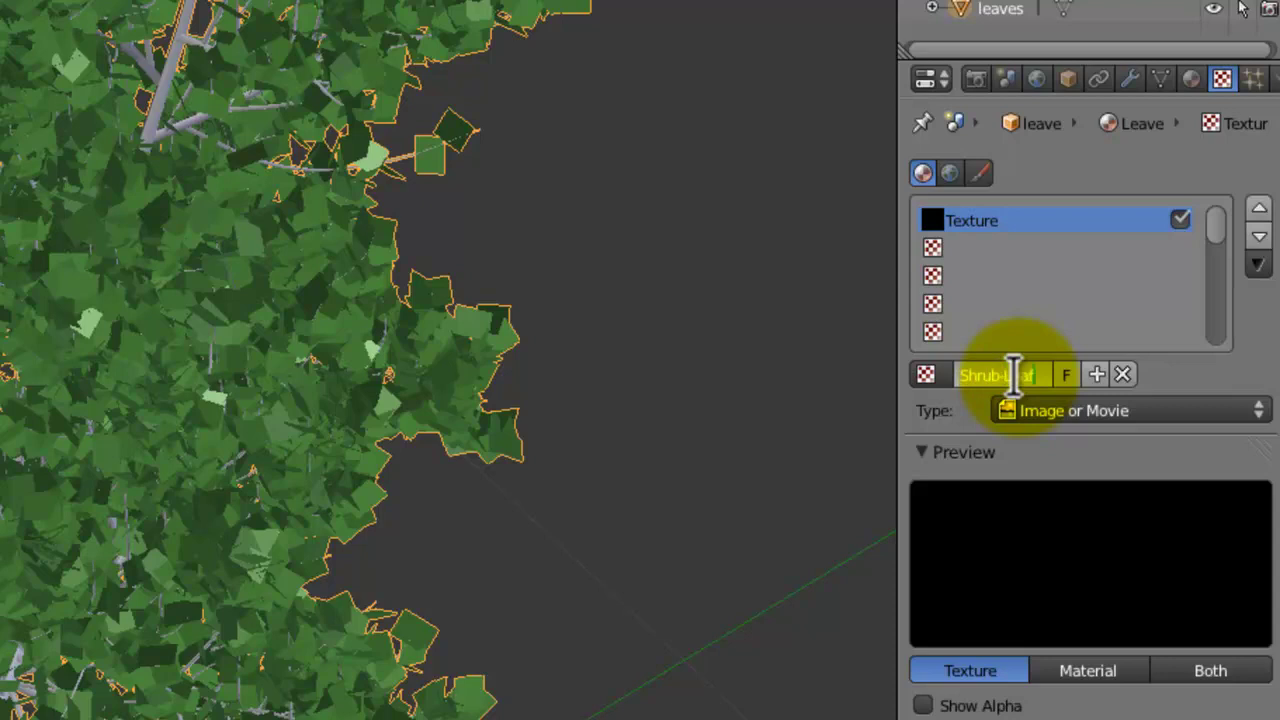
Name the new texture Shrub_LeafCOL1 and save over the existing blend file
key("BackSpace")
key("BackSpace")
key("BackSpace")
key("BackSpace")
key("BackSpace")
type("_")
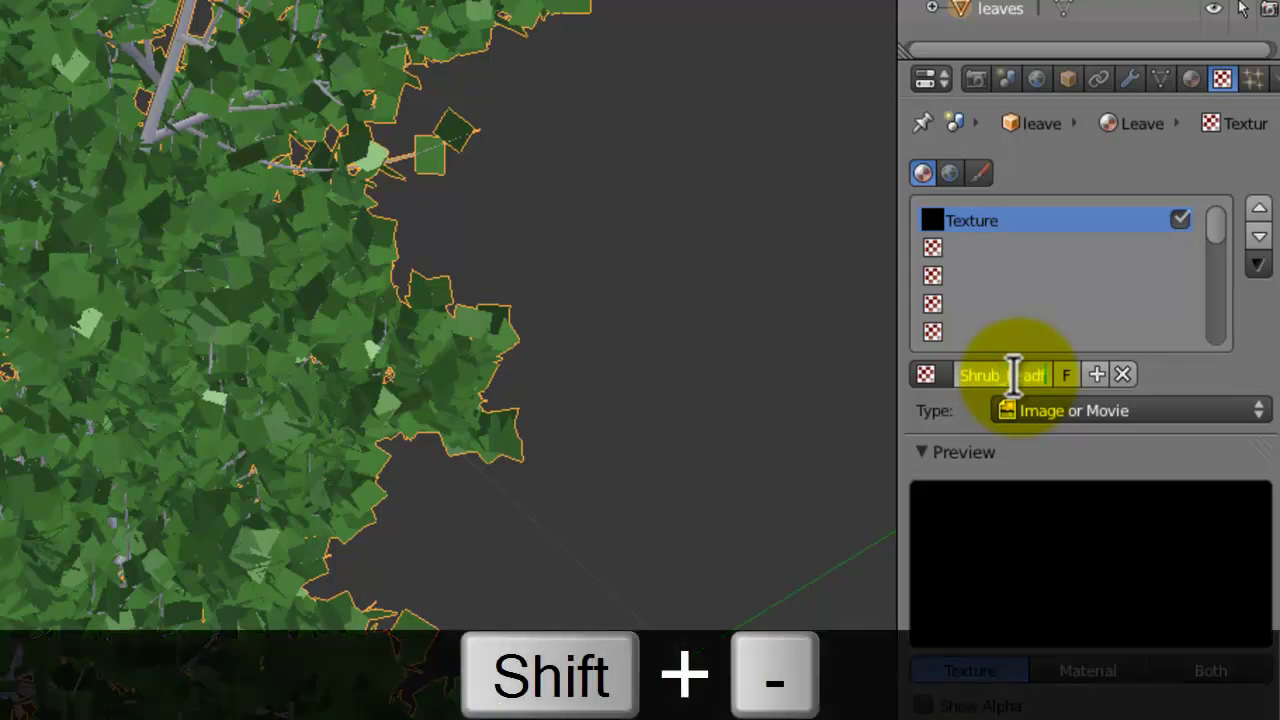
type("LeafCOL1")
key("Return")
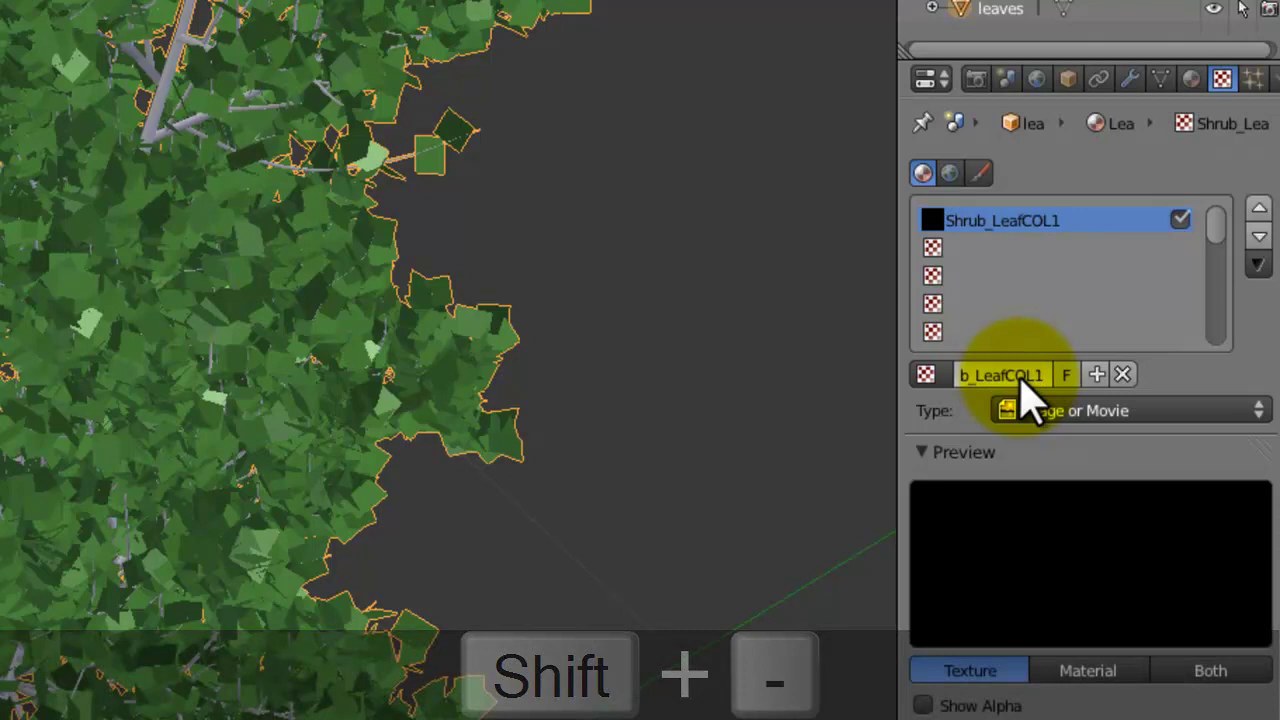
key("ctrl+s")
left_click(598, 90)
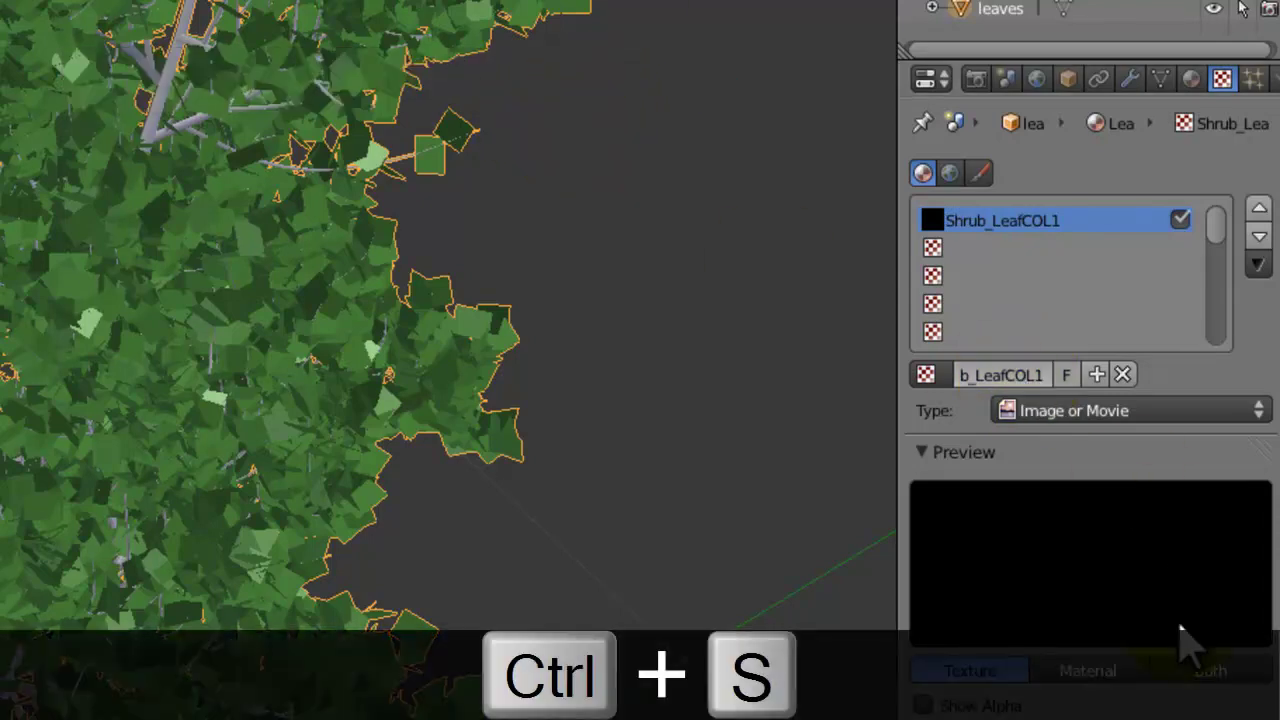
Load bright_green_big.png from the Plants & Leaves folder as the Shrub_LeafCOL1 texture's image
left_click(491, 457)
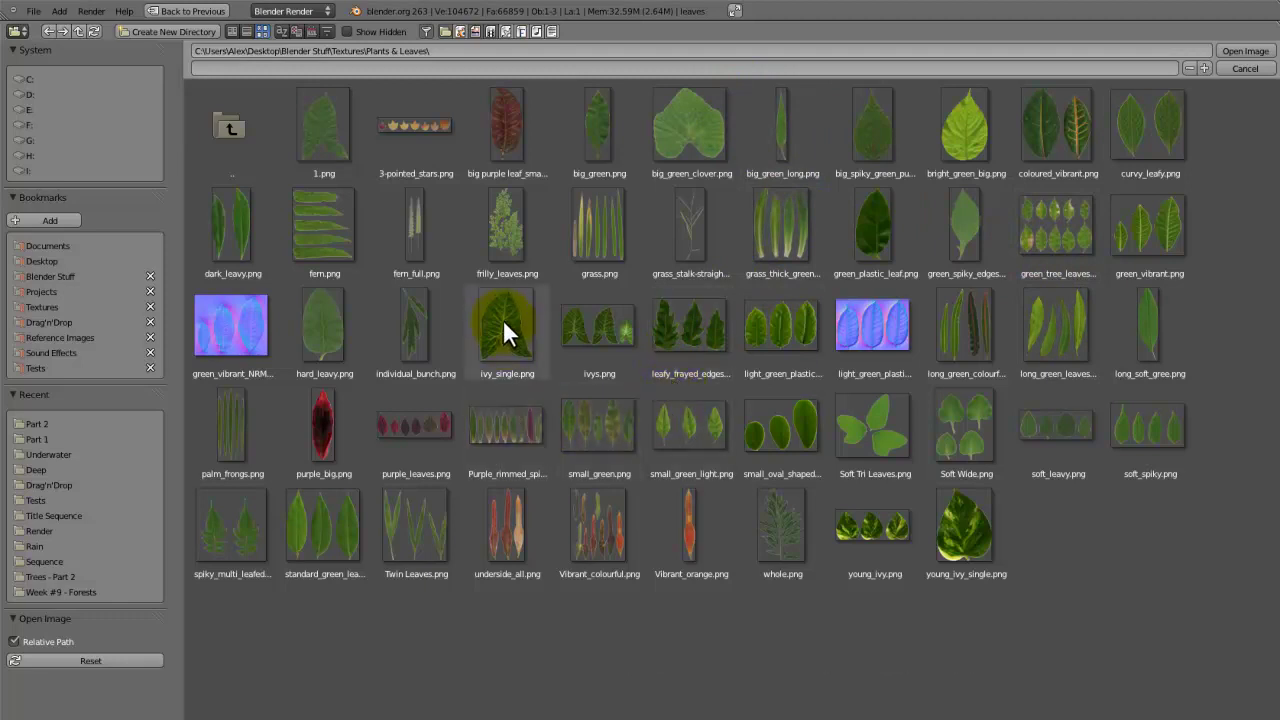
left_click(966, 134)
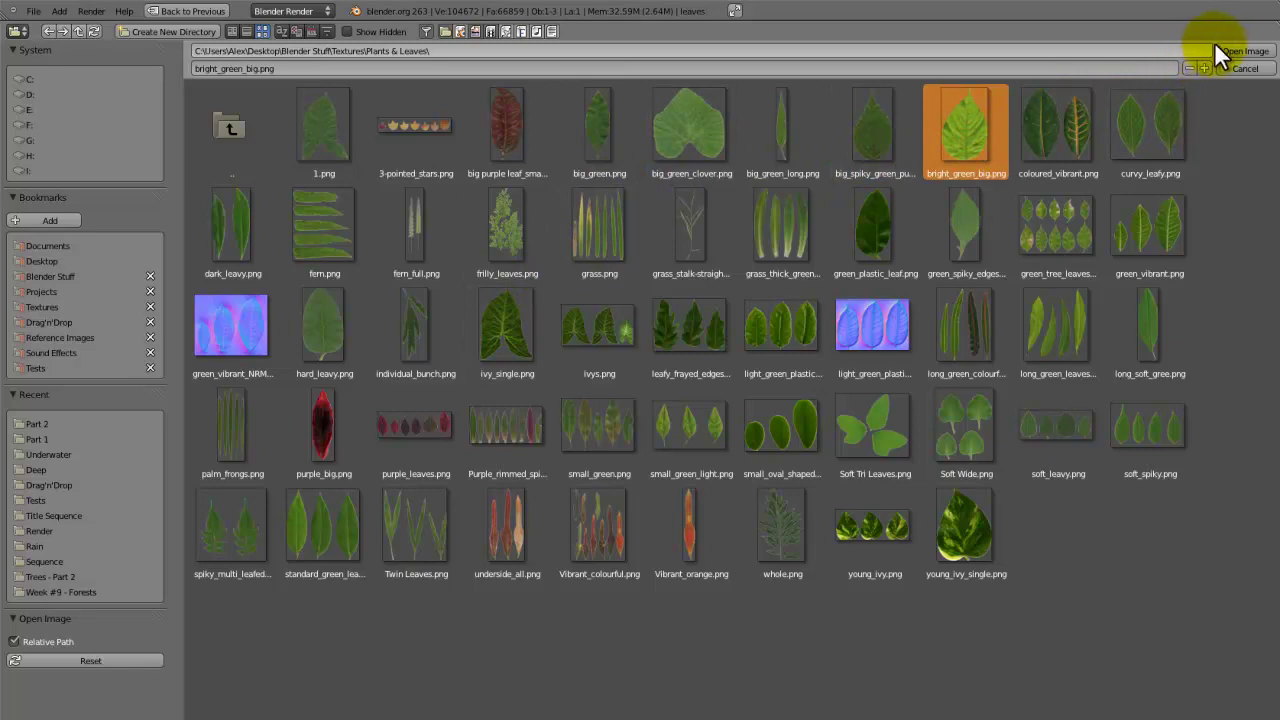
left_click(1244, 52)
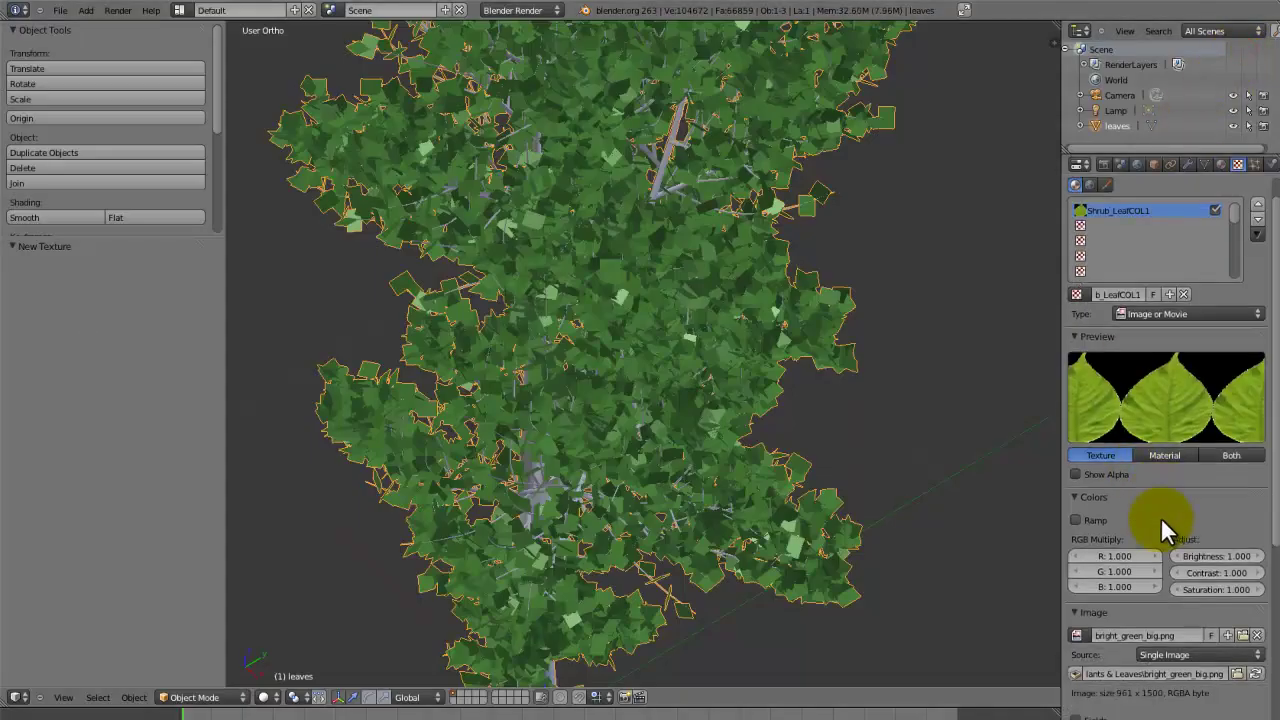
Enable Premultiply for the bright_green_big.png leaf image
scroll(1161, 517, "down", 3)
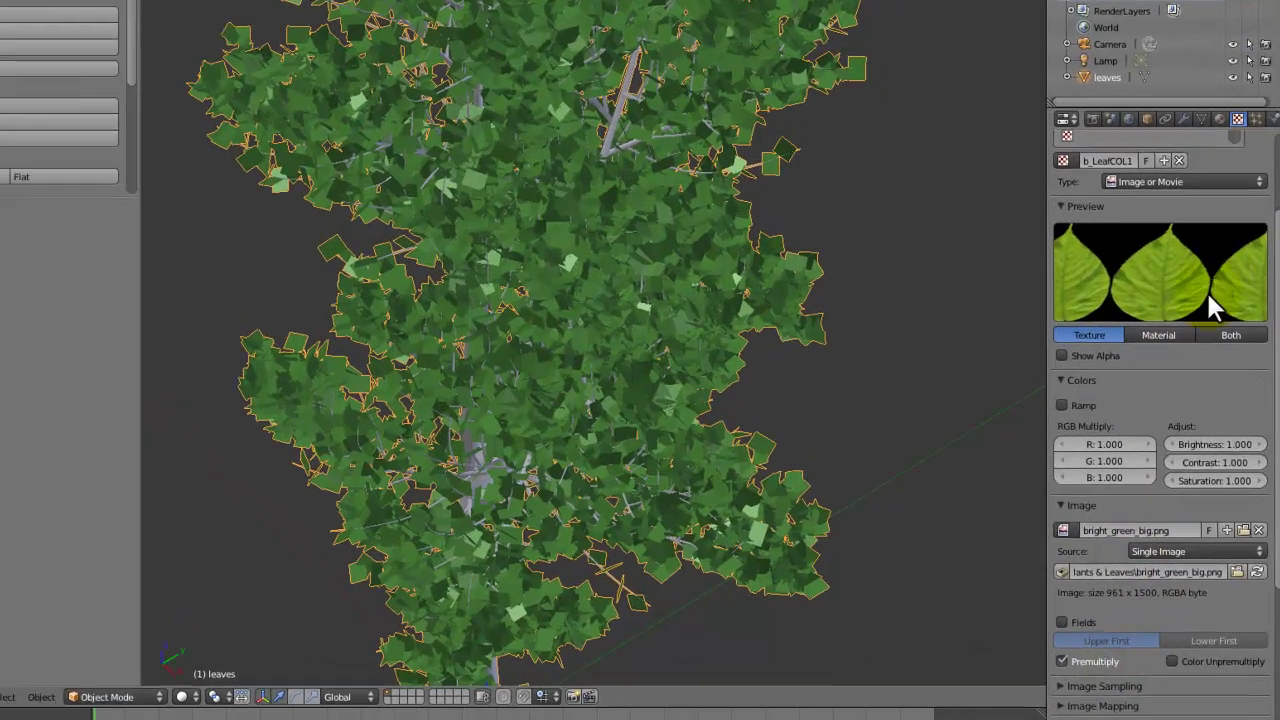
scroll(1214, 330, "up", 4)
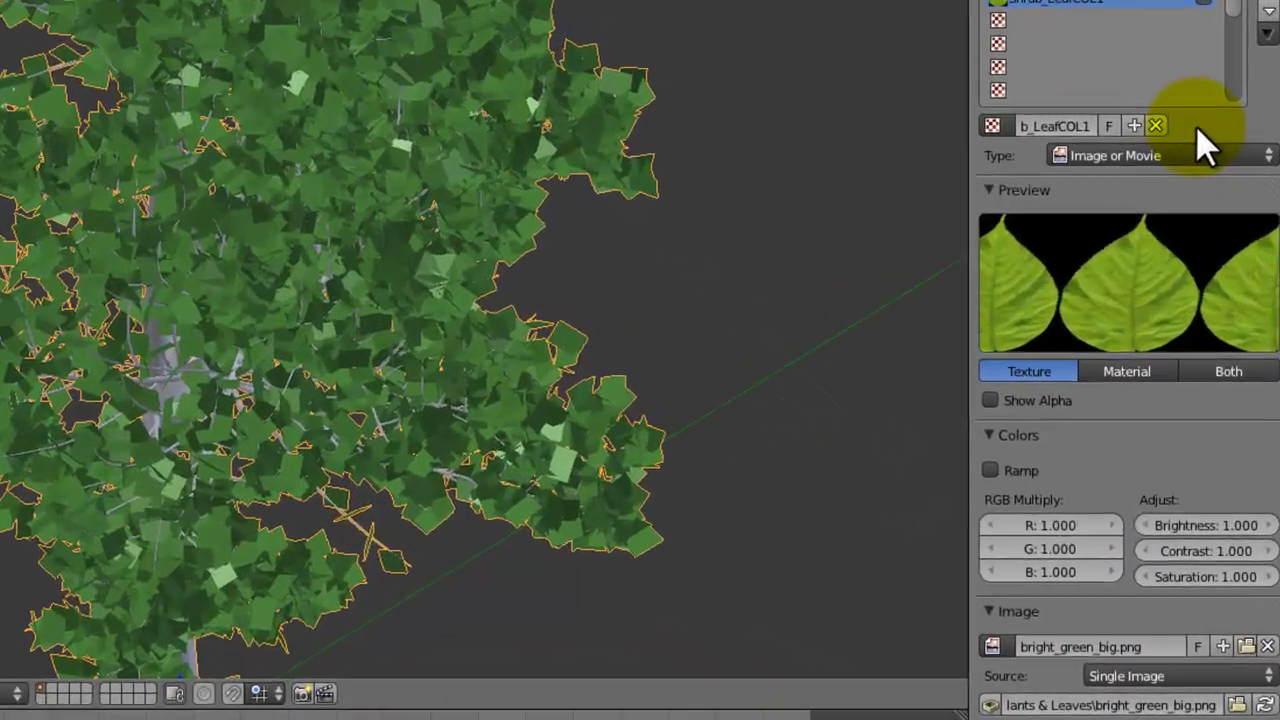
scroll(1190, 150, "down", 4)
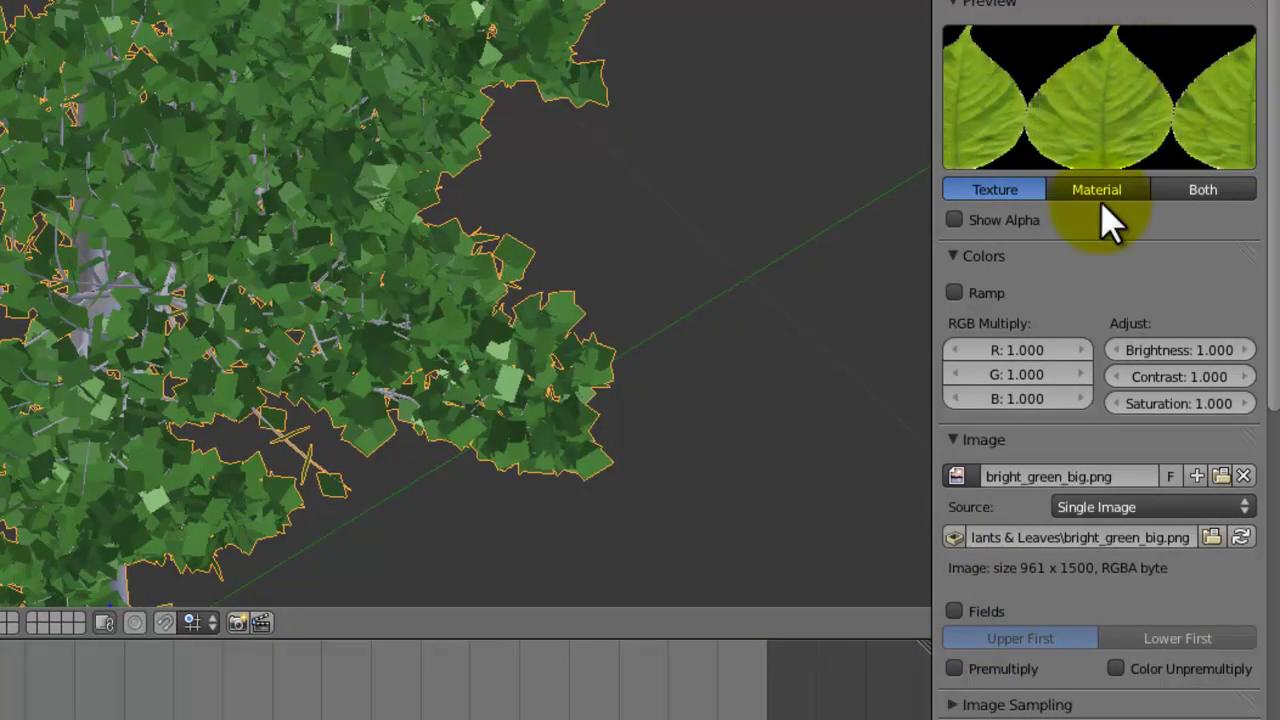
left_click(957, 669)
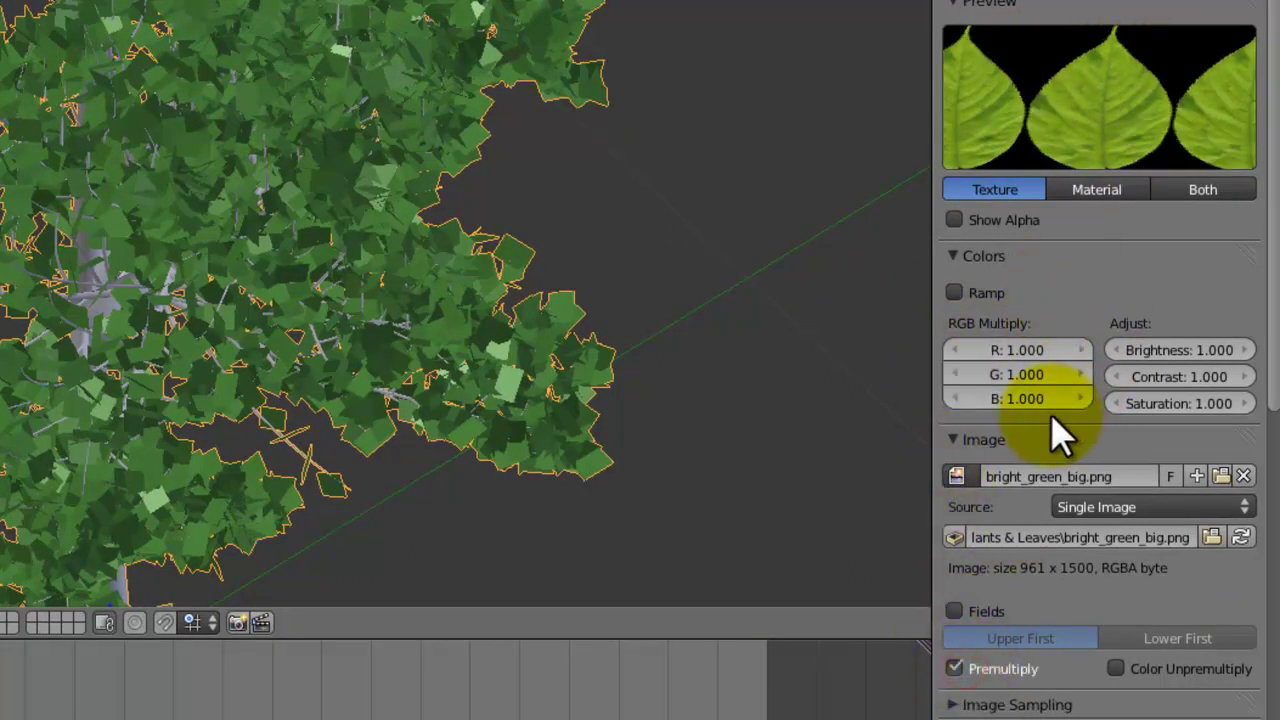
Make the Shrub_LeafCOL1 texture influence the material's diffuse alpha in addition to its color
scroll(1057, 400, "down", 8)
scroll(1050, 400, "down", 5)
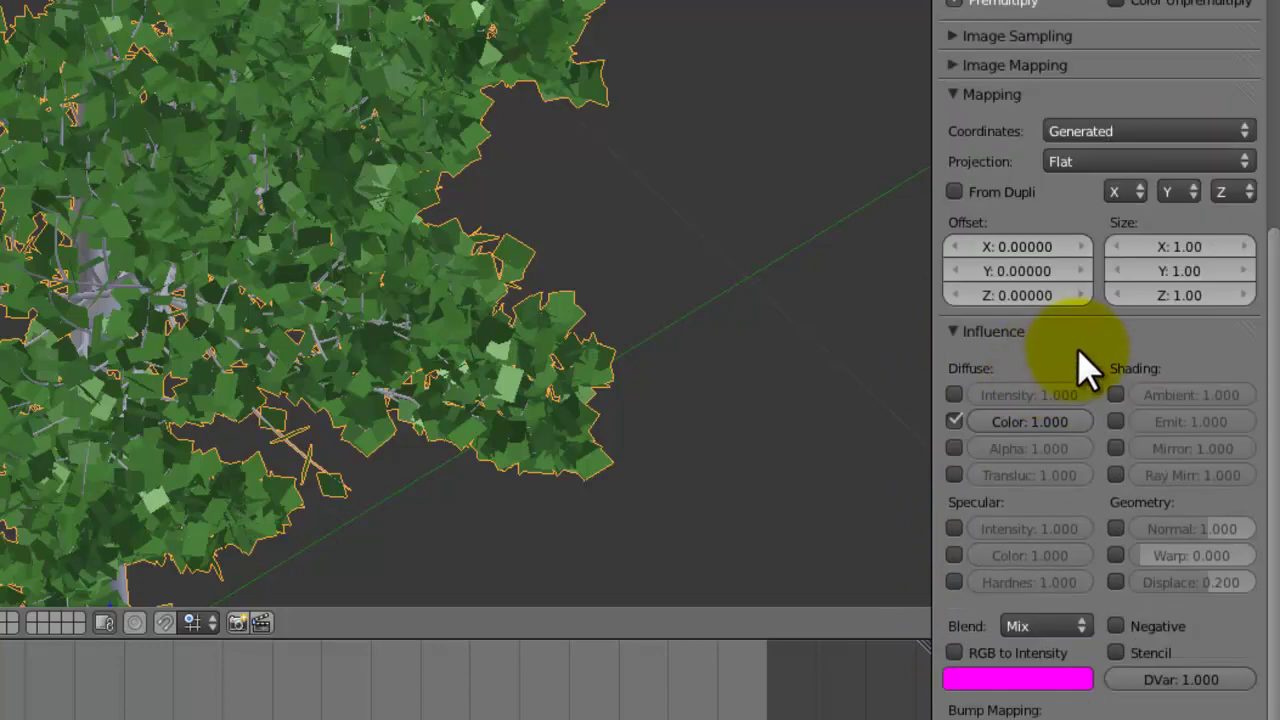
scroll(1077, 348, "up", 5)
middle_click_drag(310, 160, 151, 286)
scroll(312, 165, "down", 3)
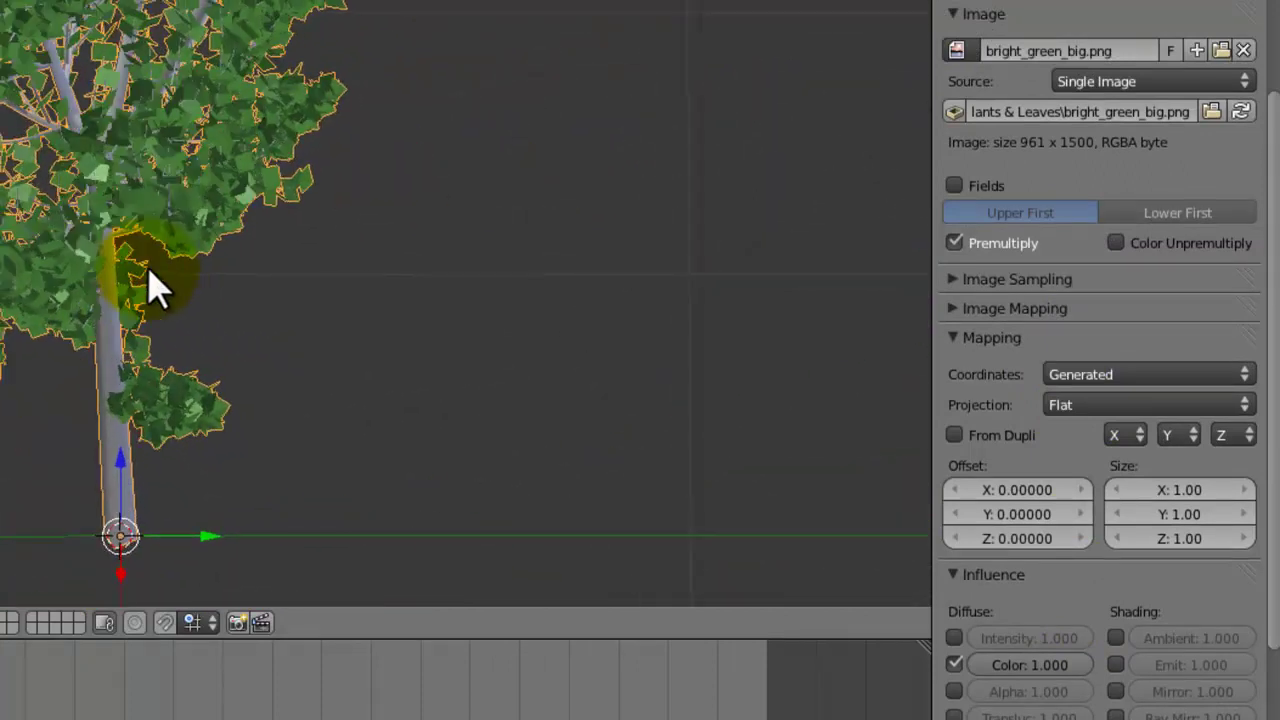
middle_click_drag(195, 158, 560, 180)
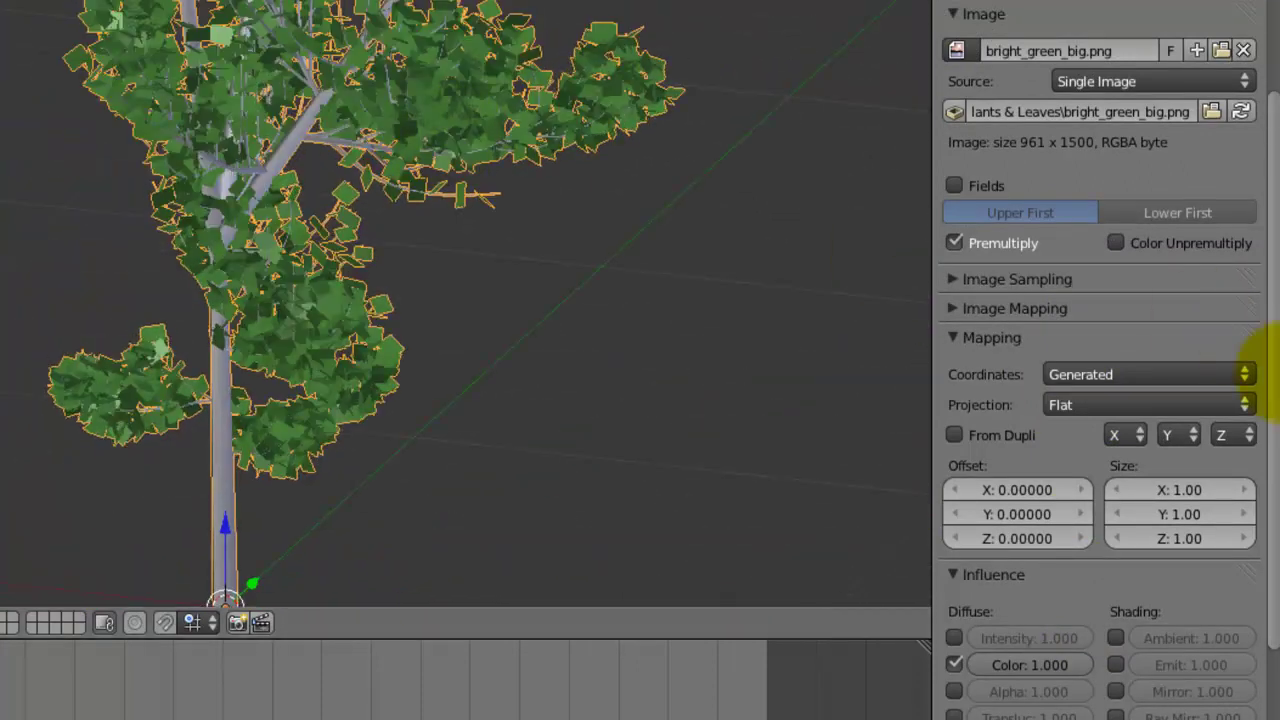
scroll(1085, 495, "down", 4)
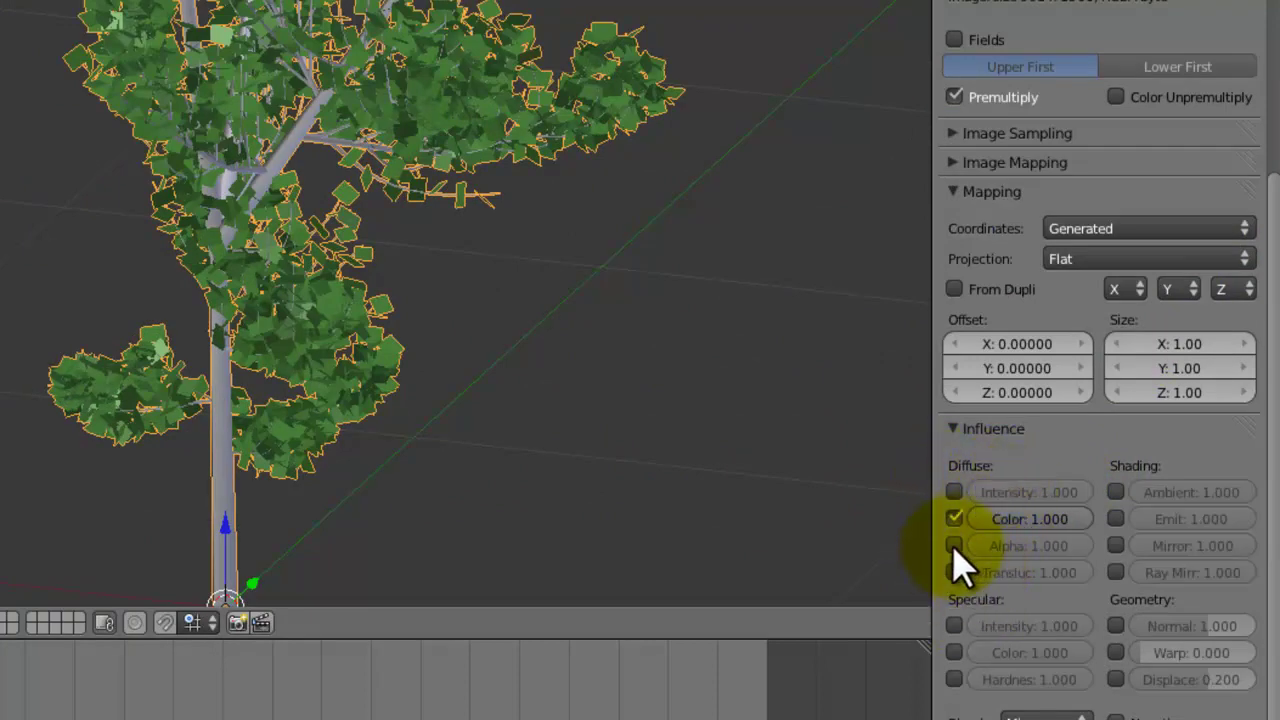
scroll(1054, 562, "up", 12)
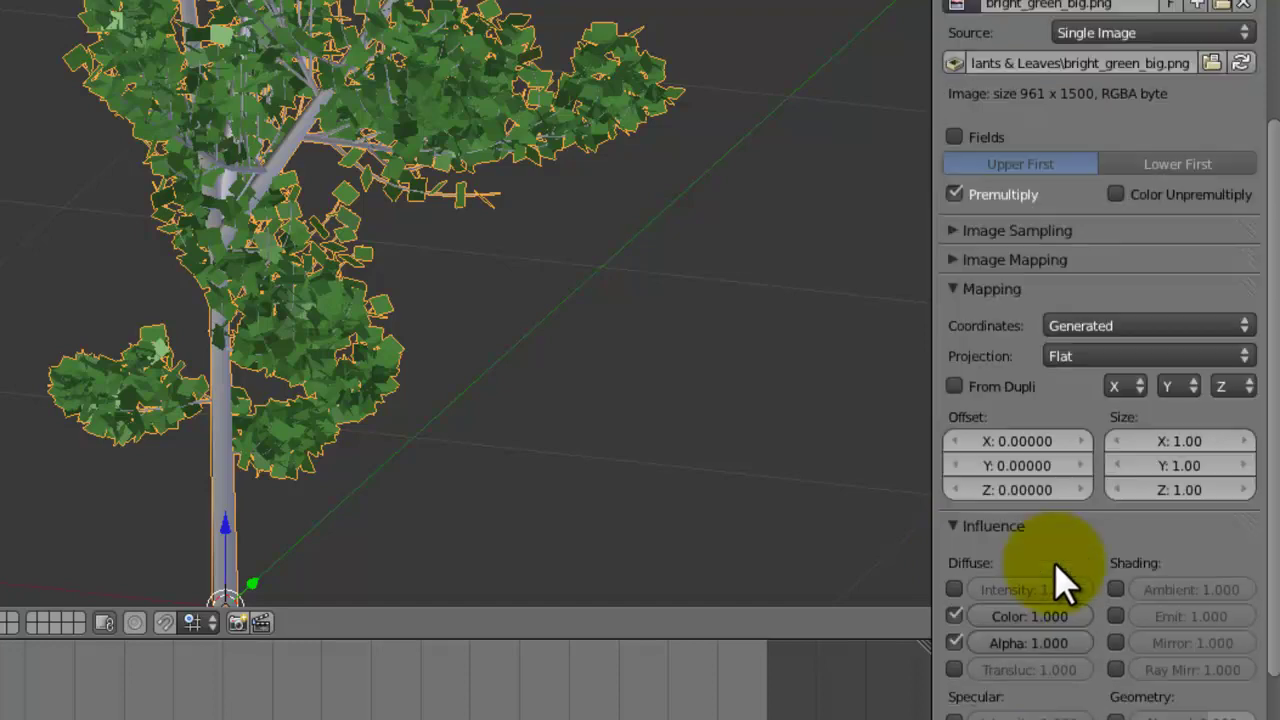
Switch the leaf texture's preview to Material and compare the monkey and sphere preview shapes
left_click(1122, 255)
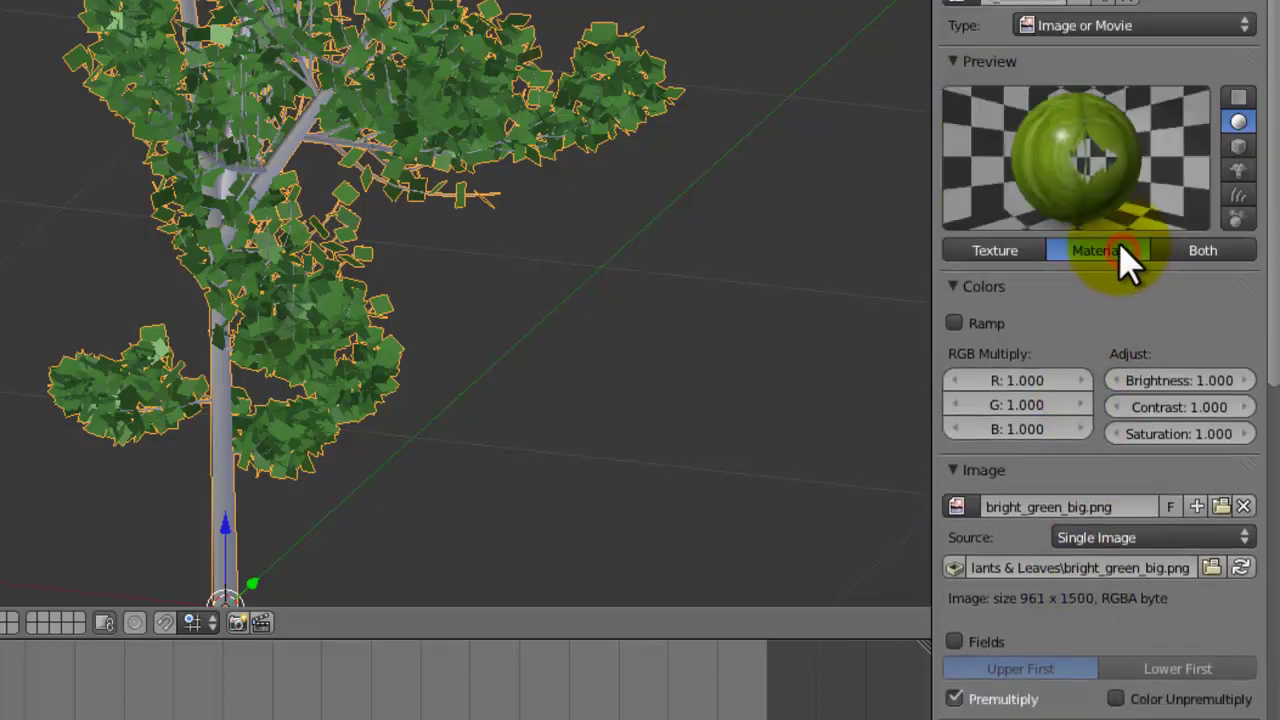
scroll(1100, 210, "down", 2)
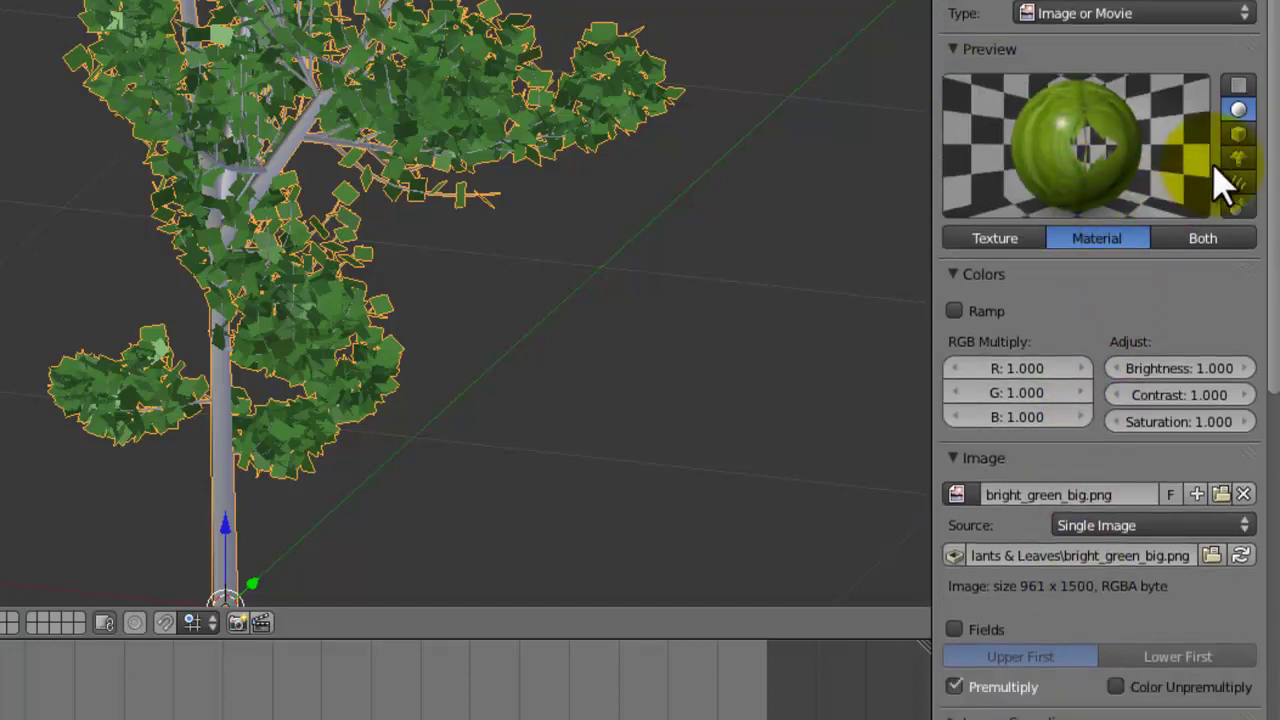
left_click(1238, 159)
left_click(1238, 110)
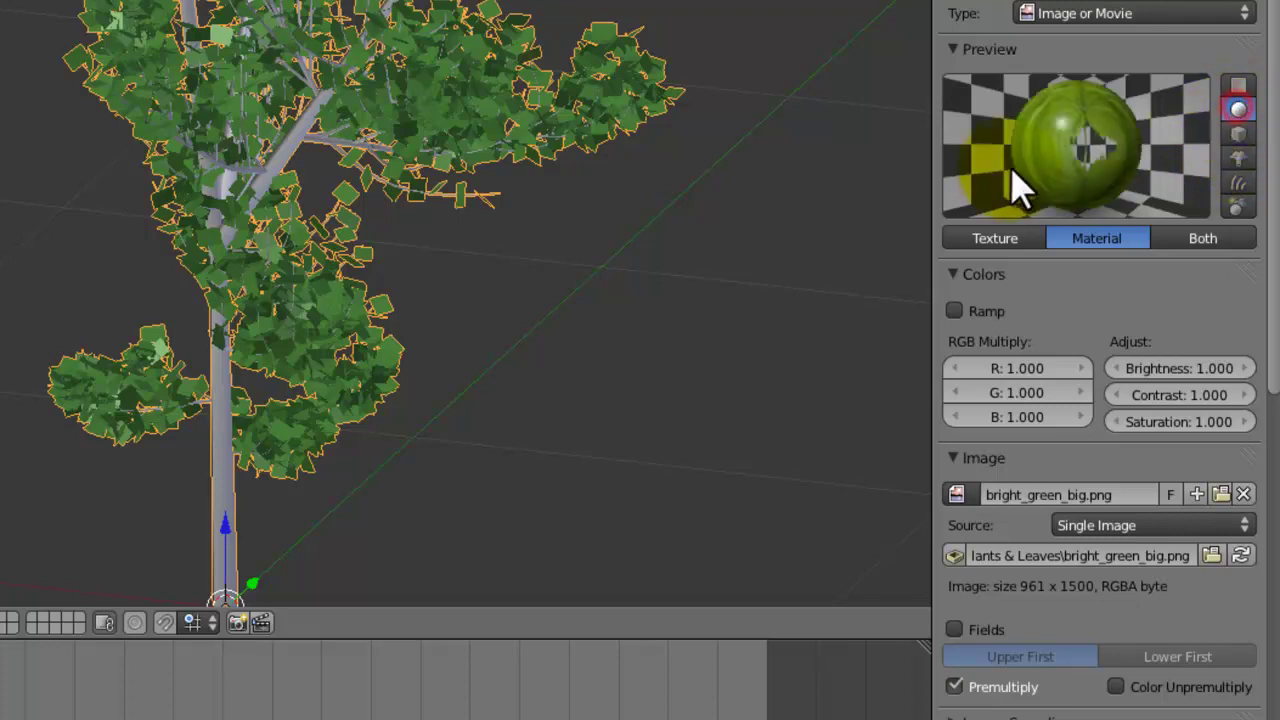
Compare the material preview with the leaf texture's alpha influence turned off and on again
scroll(1090, 155, "down", 15)
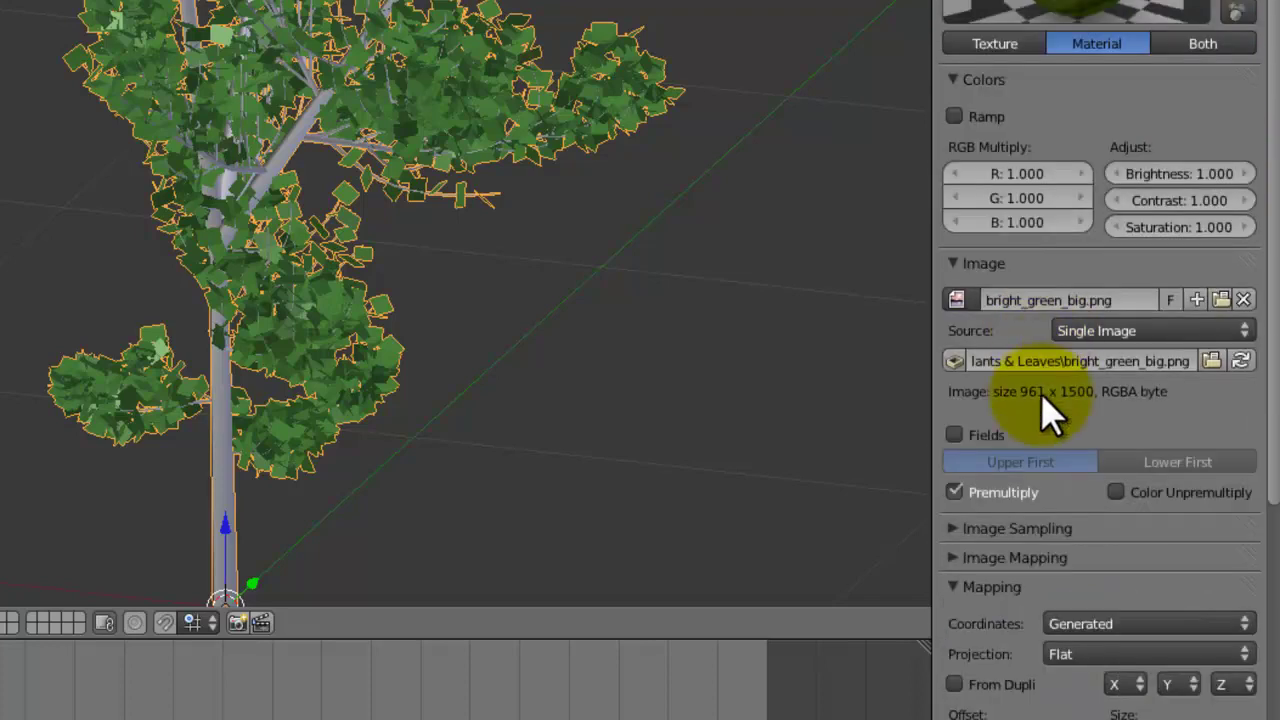
scroll(958, 700, "up", 13)
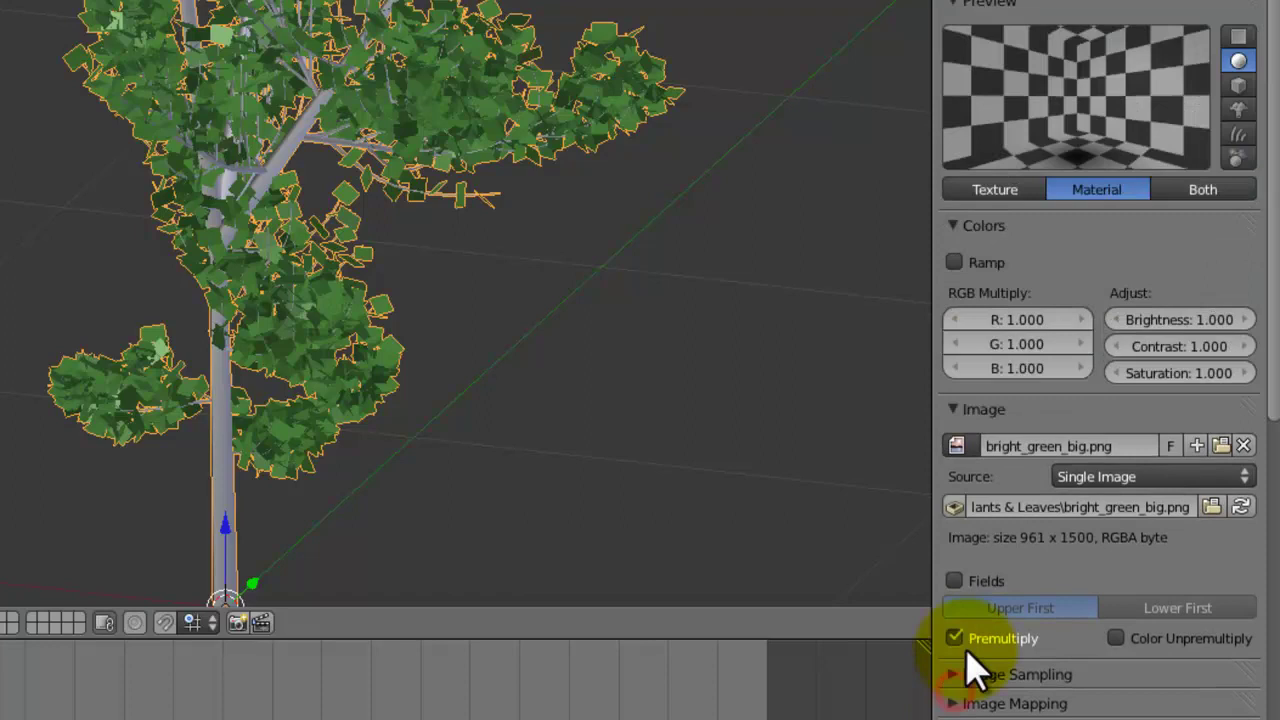
scroll(1020, 560, "down", 15)
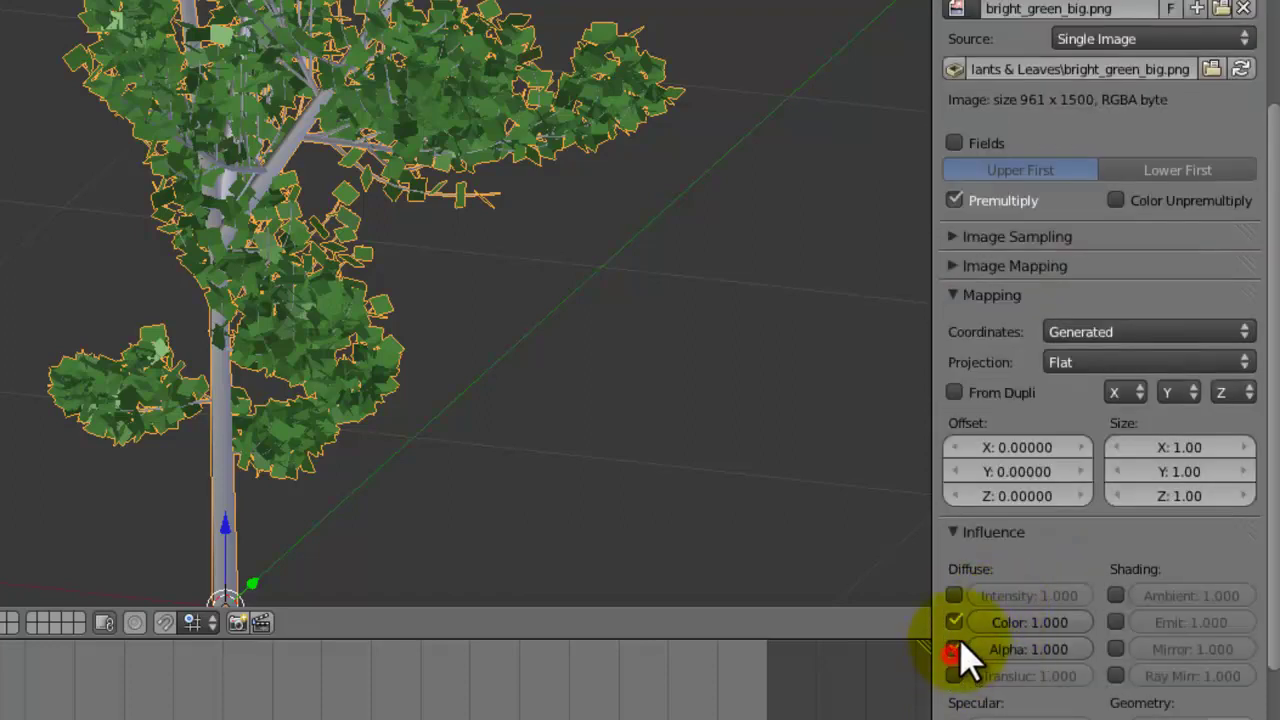
scroll(959, 650, "up", 18)
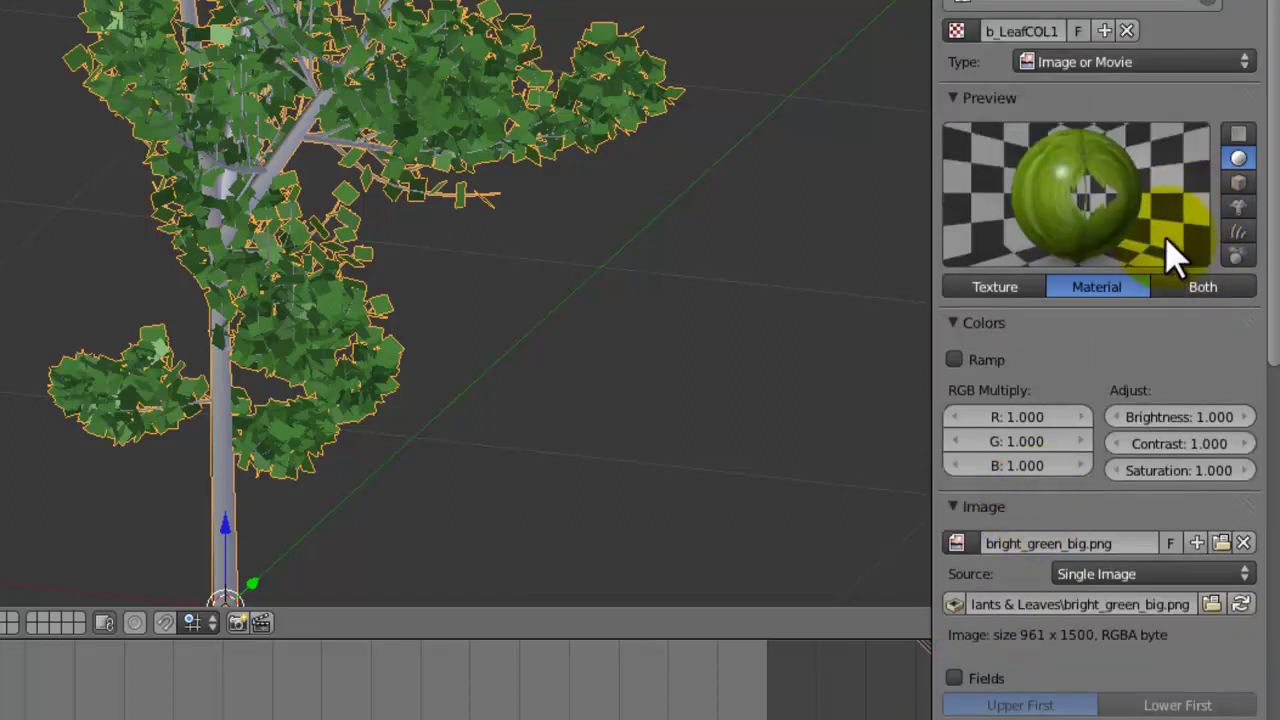
Return to the Leaves material settings and review its shading, transparency and shadow options alongside the foliage
key("ctrl+shift+Tab")
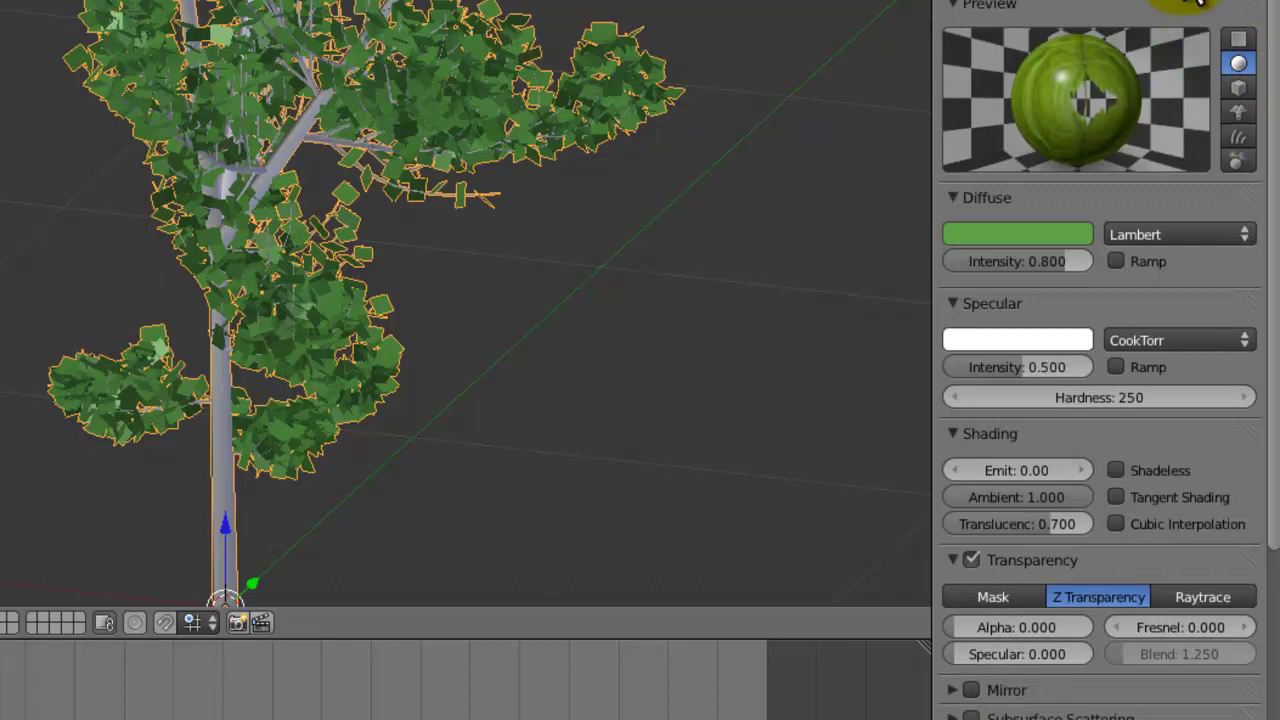
scroll(1121, 281, "down", 6)
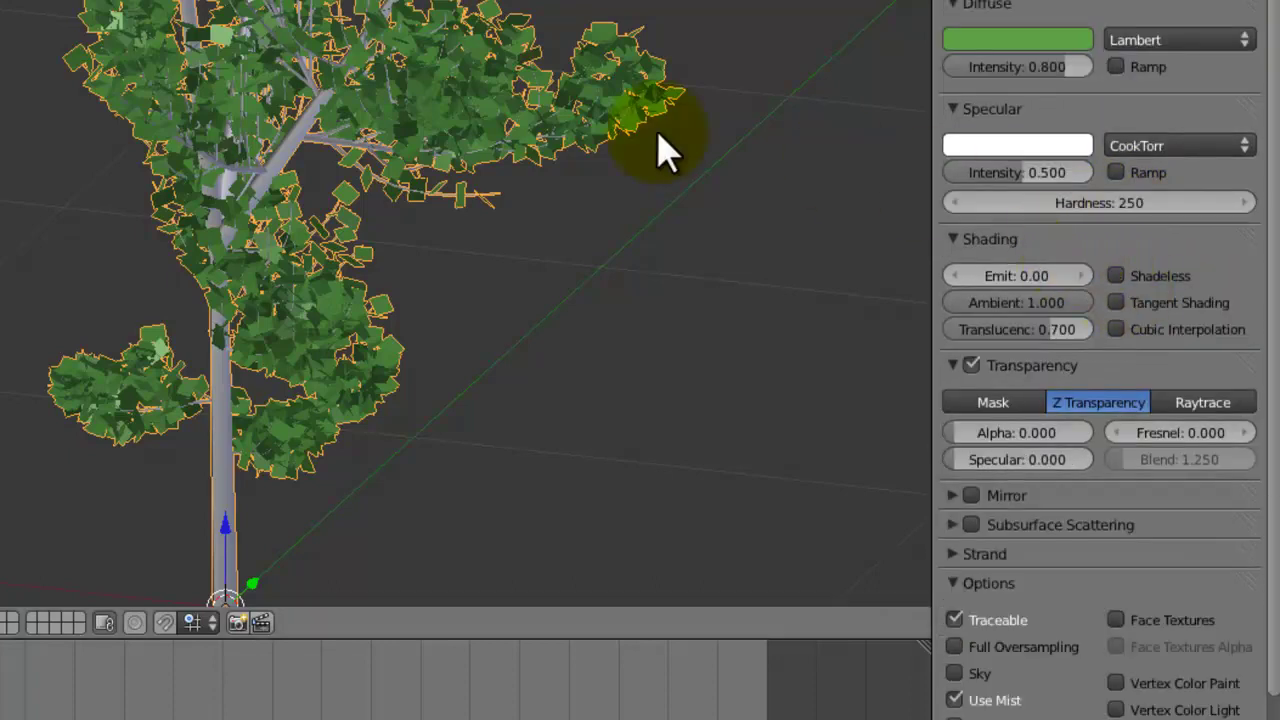
middle_click_drag(634, 138, 914, 171)
scroll(648, 136, "up", 2)
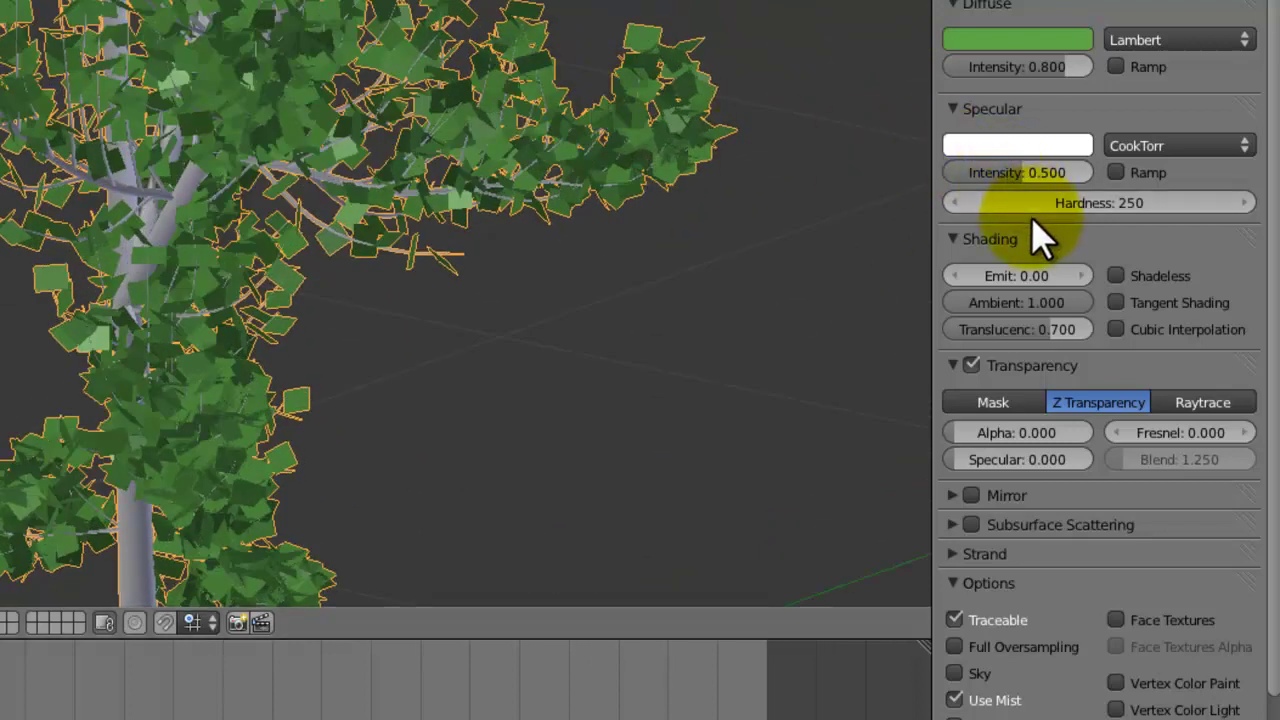
scroll(1000, 245, "down", 4)
scroll(957, 695, "down", 6)
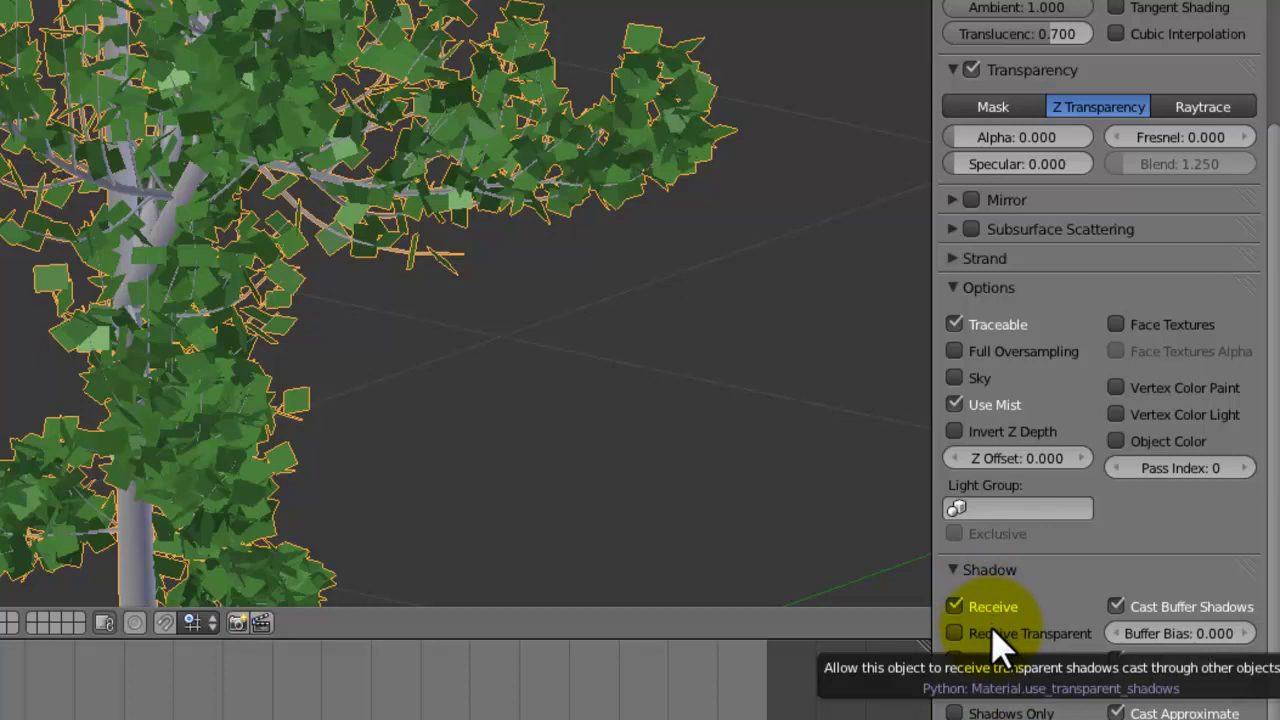
scroll(1131, 377, "up", 16)
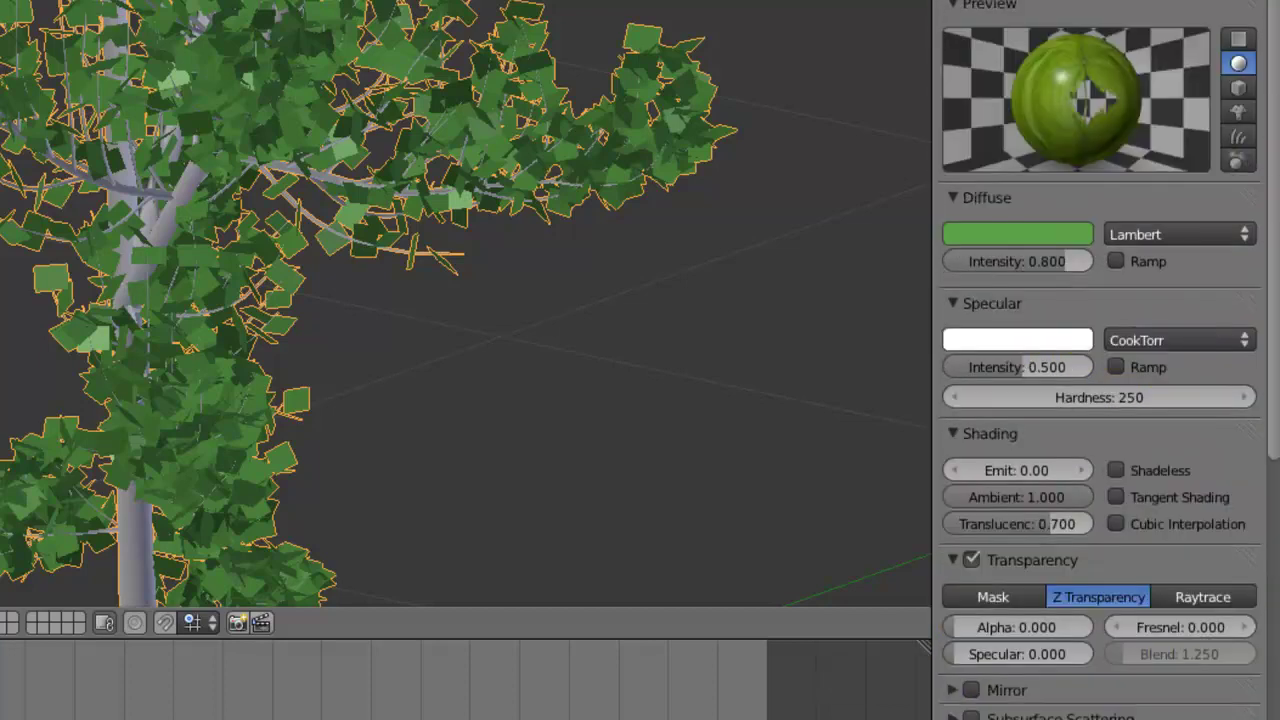
Compare the trunk material's shading and transparency settings with the Leaves material's, and save the file
key("ctrl+z")
scroll(1049, 357, "down", 16)
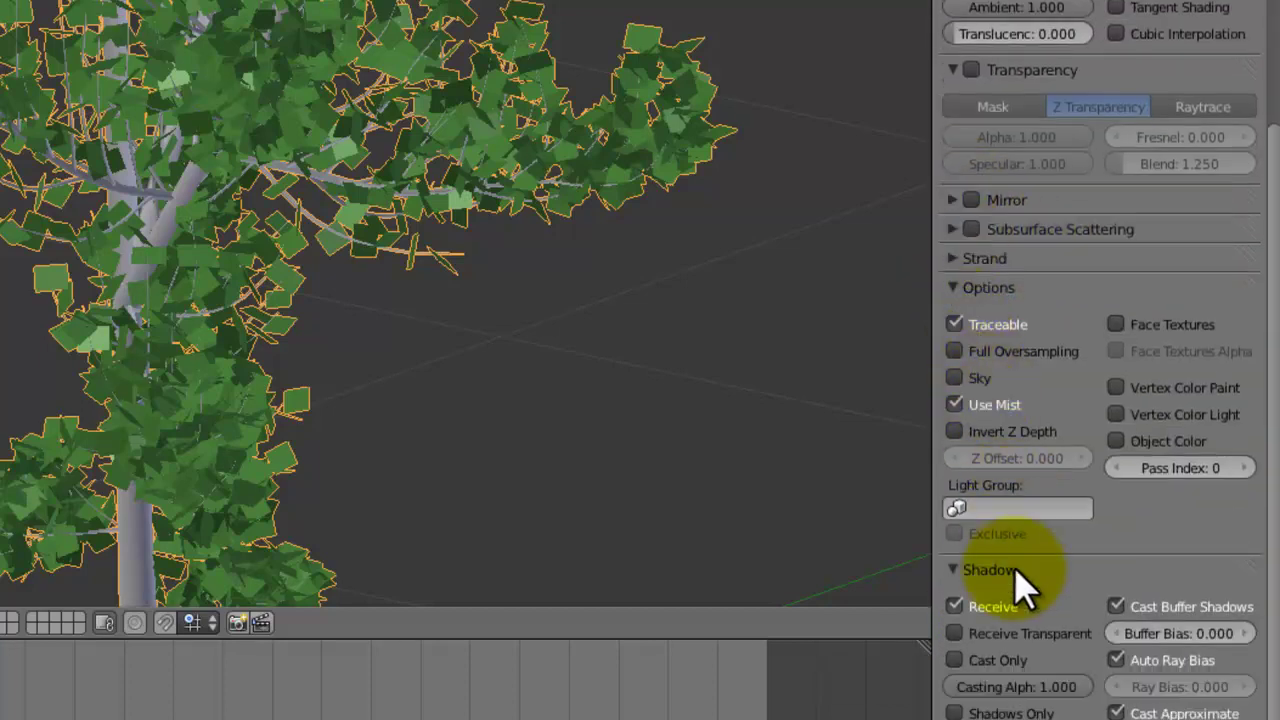
scroll(1020, 623, "up", 16)
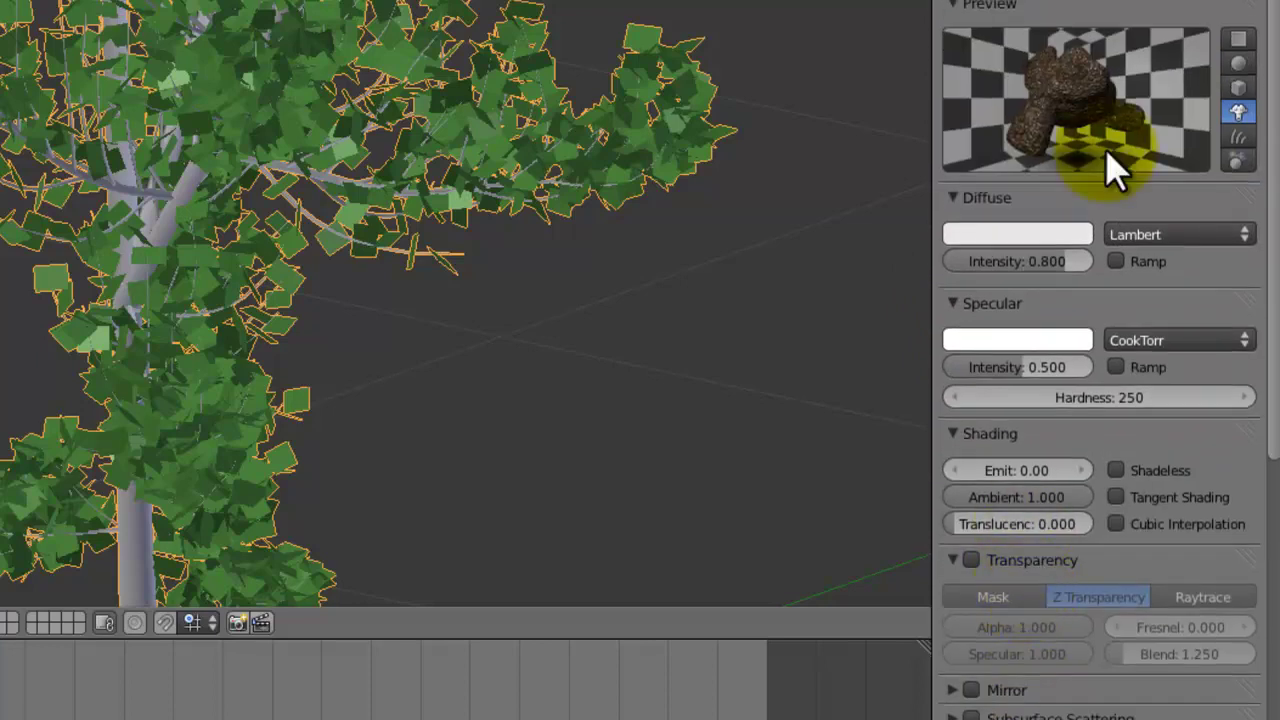
left_click(1090, 2)
scroll(465, 304, "down", 5)
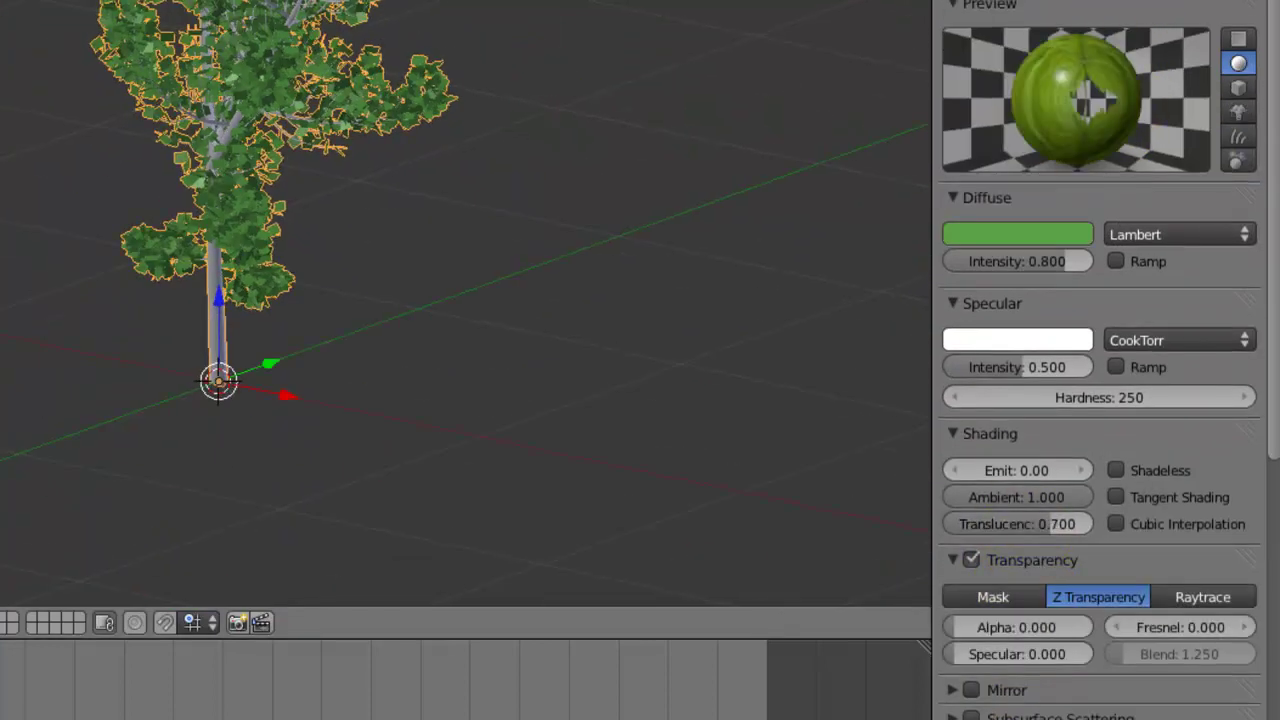
key("ctrl+s")
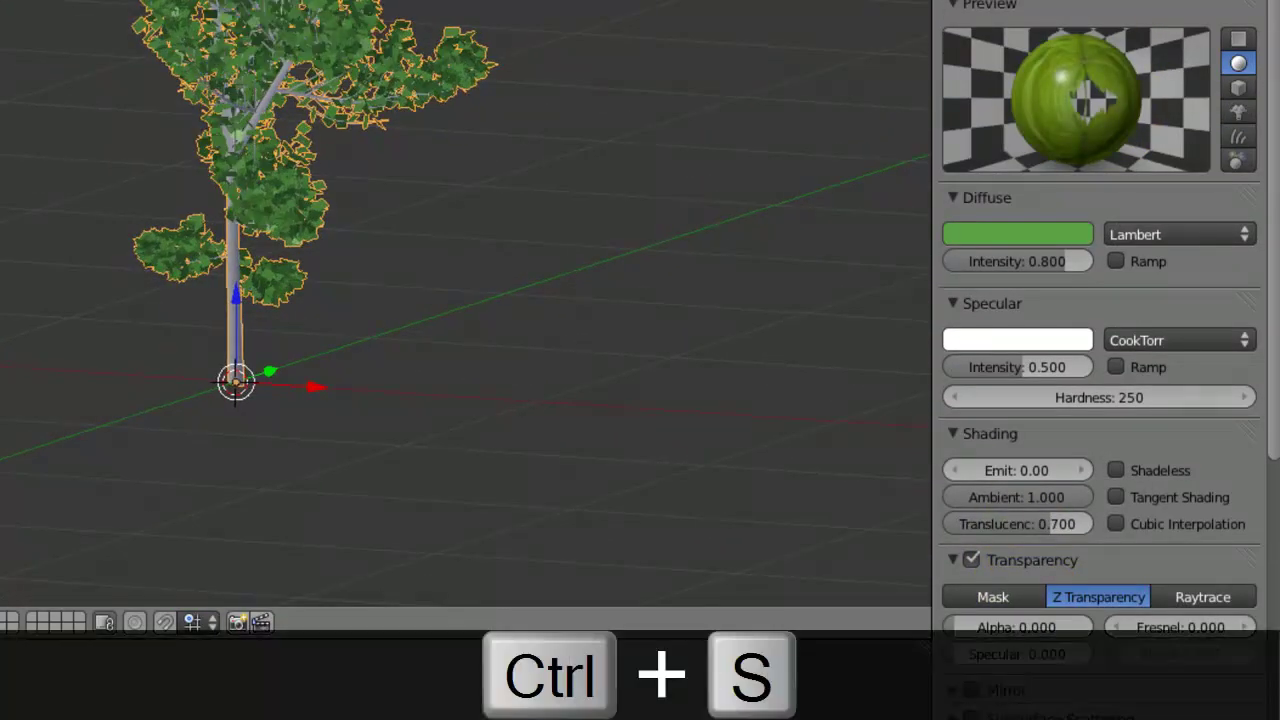
Align the camera to the front view and pull it back along its local Z axis to frame the whole tree
key("KP_1")
key("ctrl+alt+KP_0")
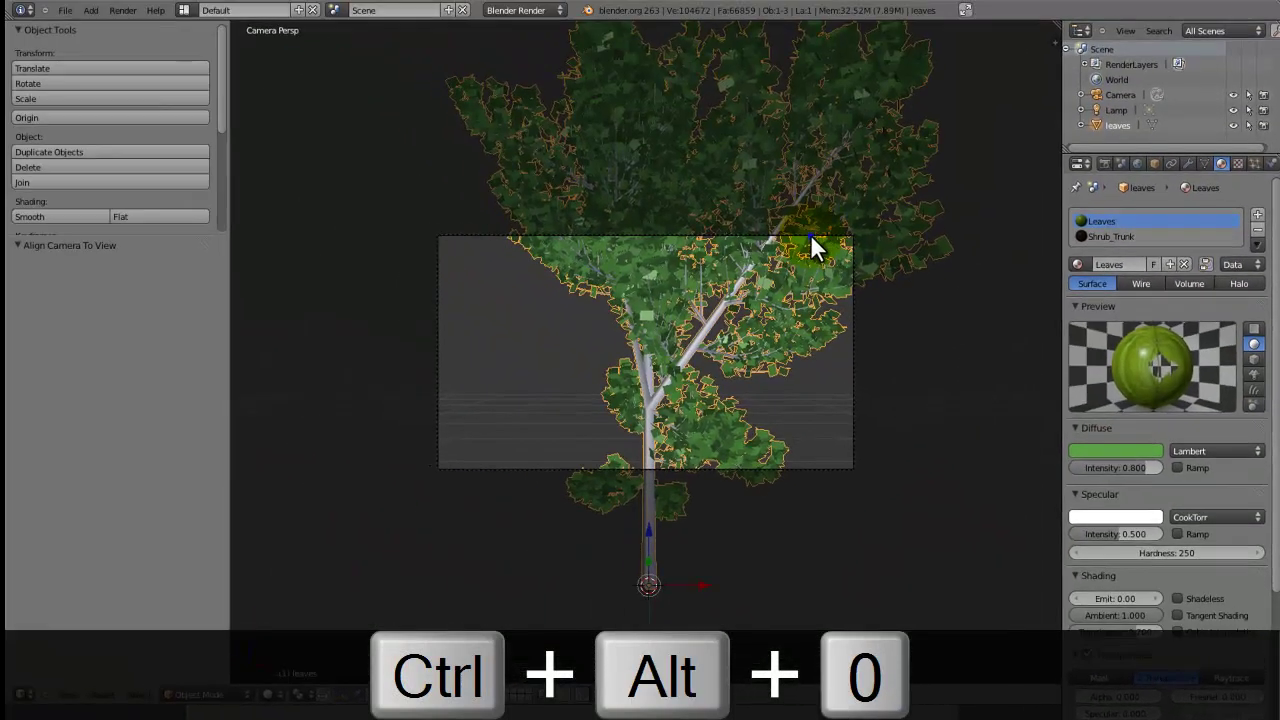
right_click(734, 142)
key("g")
key("z")
key("z")
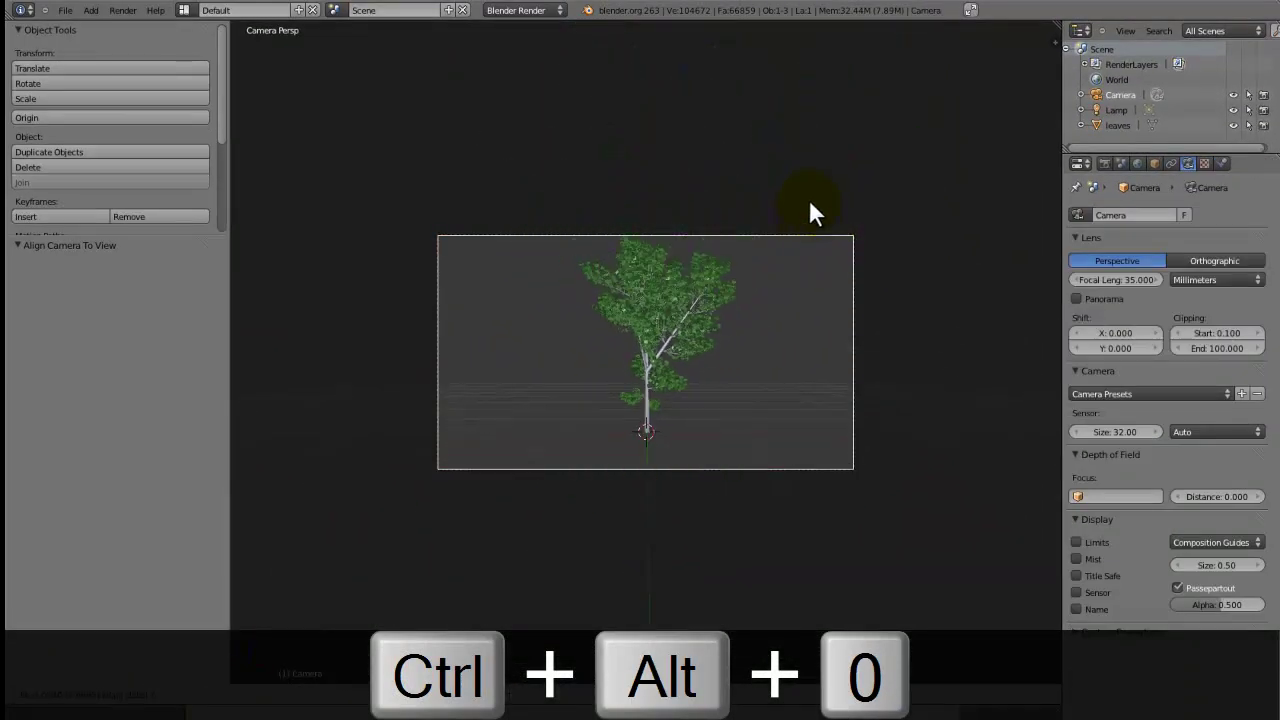
left_click(809, 199)
Raise the camera about 0.171 units along the Z axis
key("g")
key("z")
left_click(811, 186)
Select the scene's lamp and change its type to Sun
key("KP_1")
scroll(811, 186, "down", 5)
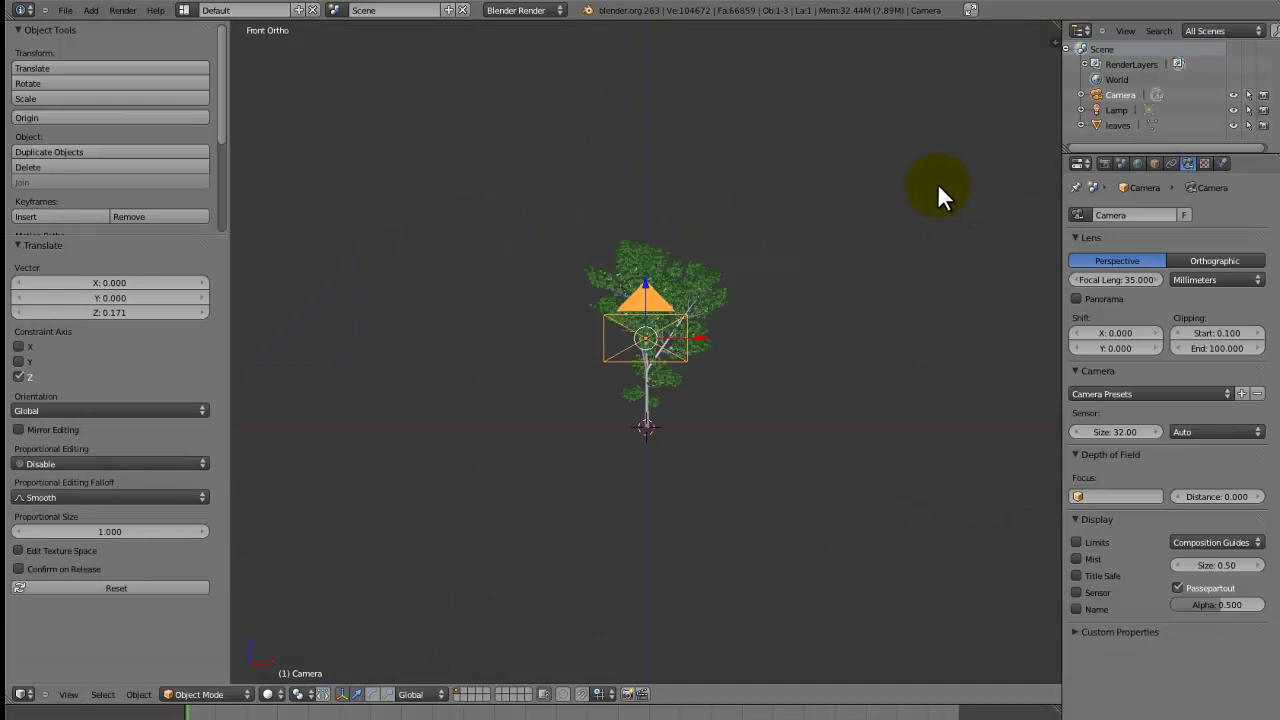
middle_click_drag(930, 200, 760, 309, "shift")
scroll(765, 230, "down", 2)
right_click(762, 140)
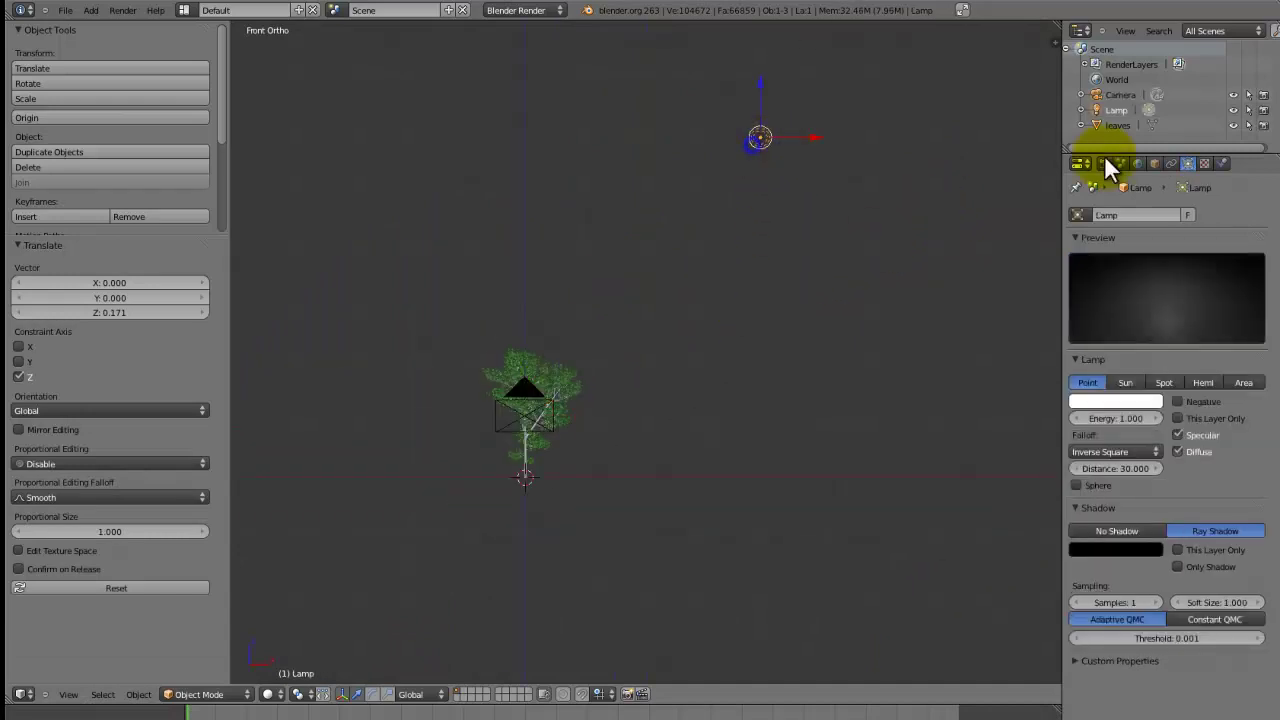
left_click(1125, 382)
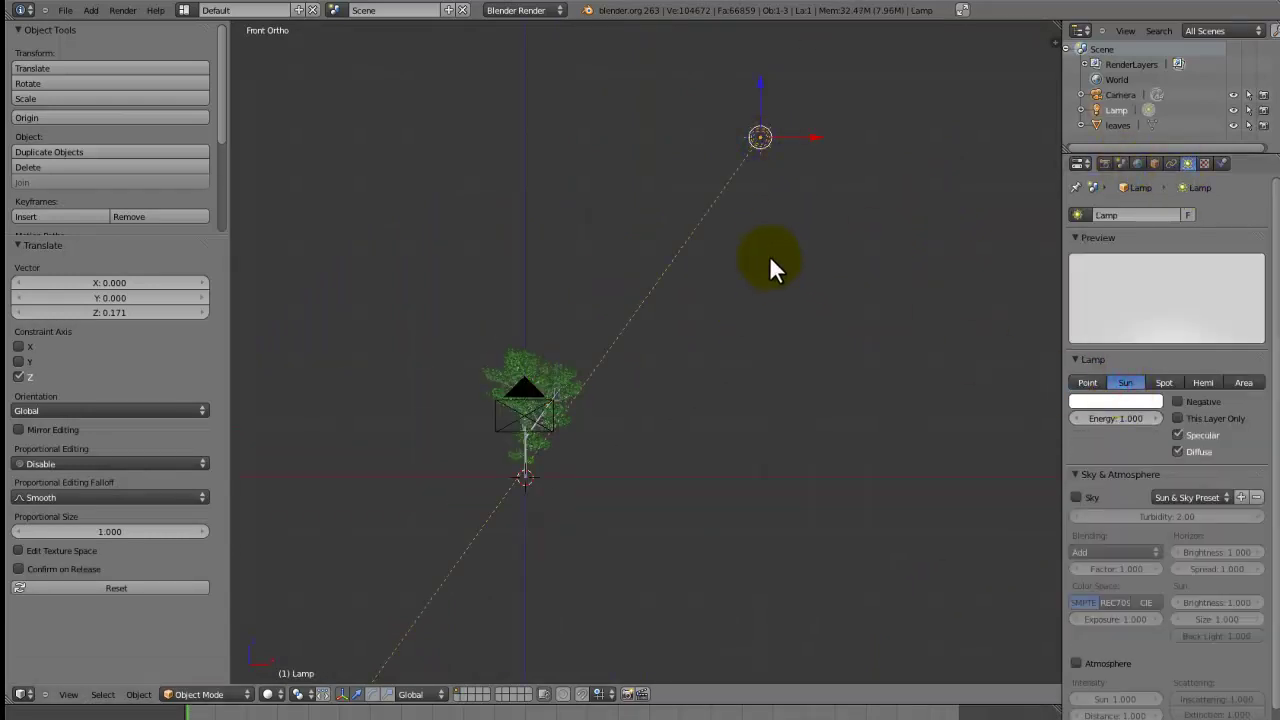
Reposition the sun lamp in front of the tree in top view, try rotating it about 68°, and clear its rotation
key("KP_7")
key("g")
left_click(751, 574)
key("r")
left_click(898, 266)
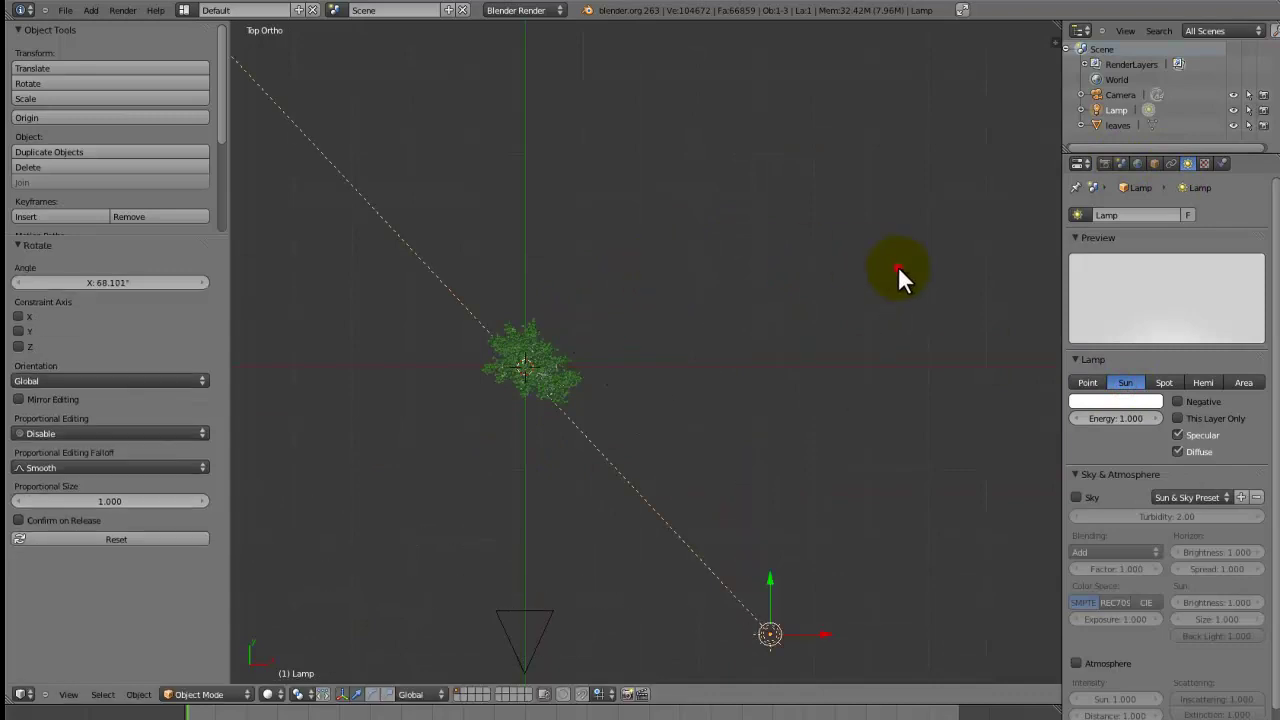
key("alt+r")
In the right side view, lower the sun lamp to just above camera height and tilt it toward the tree
key("KP_3")
key("g")
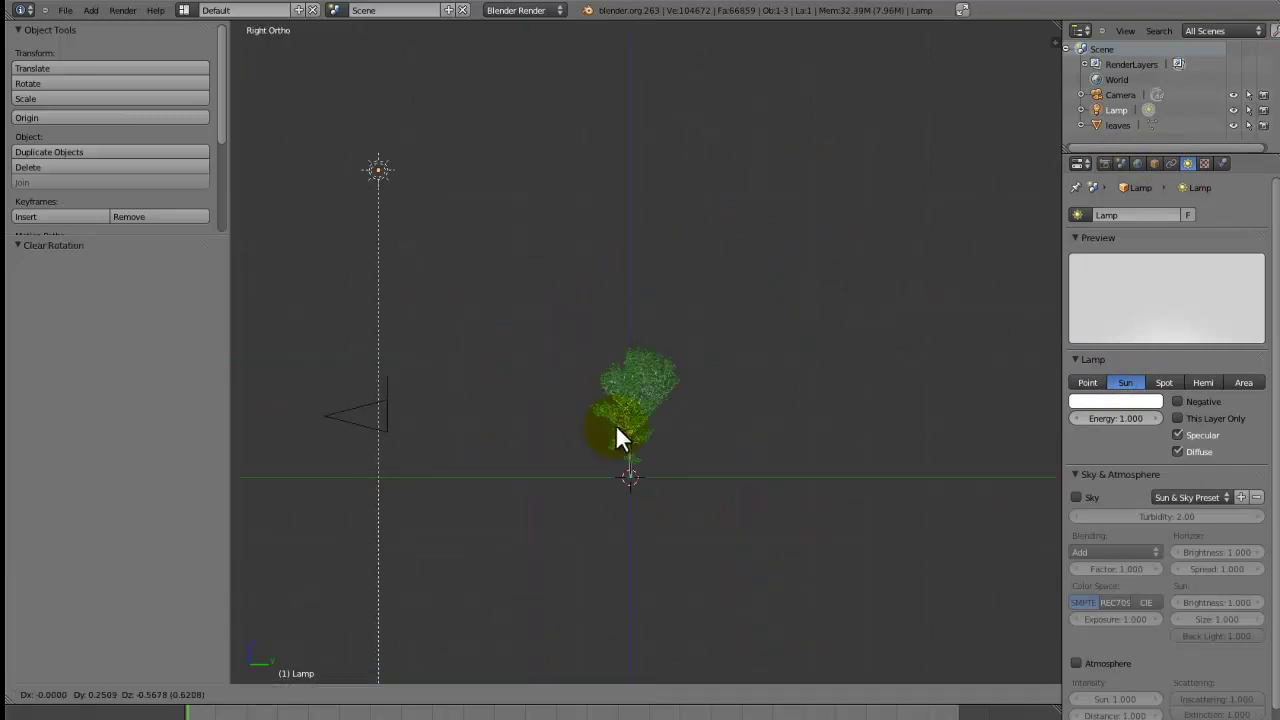
left_click(615, 592)
key("r")
left_click(621, 136)
key("g")
left_click(551, 87)
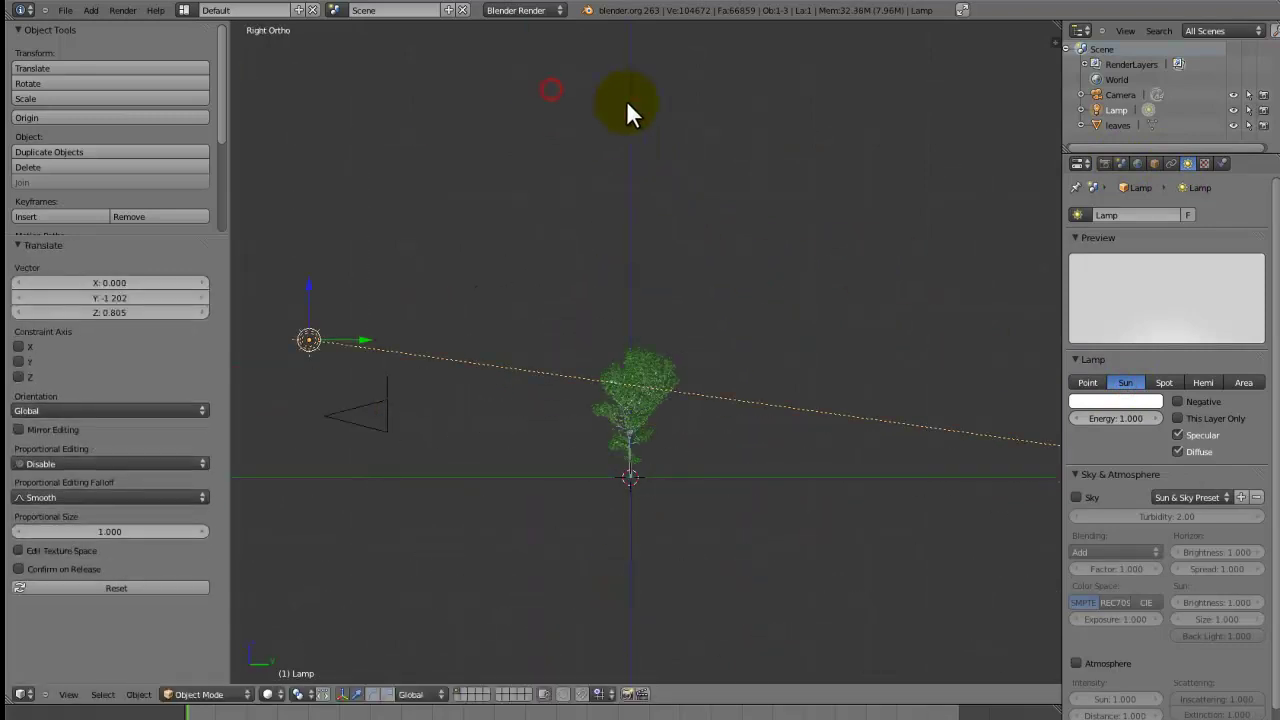
In top view, move the sun lamp about 1.585 units in X and 1.994 in Y, and rotate it -52.9° toward the tree
key("KP_7")
key("g")
left_click(749, 197)
key("r")
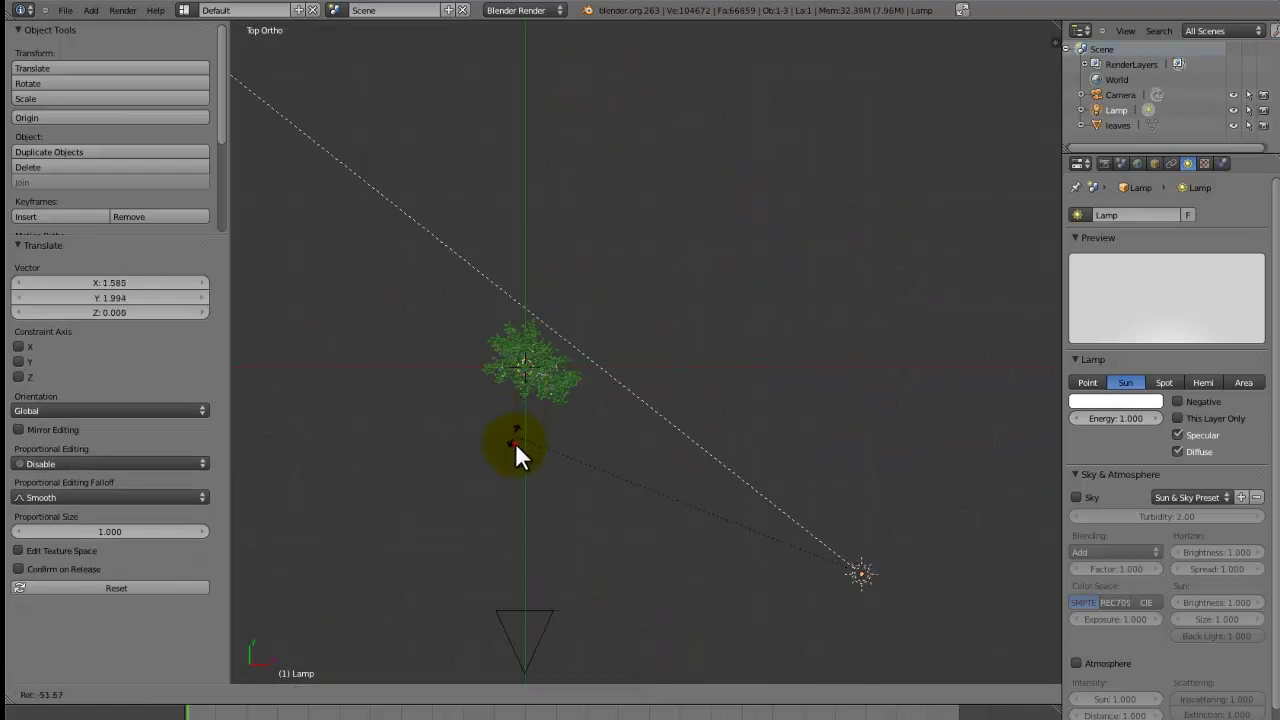
left_click(515, 445)
Tint the sun lamp's light color a pale, warm peach
left_click(1112, 400)
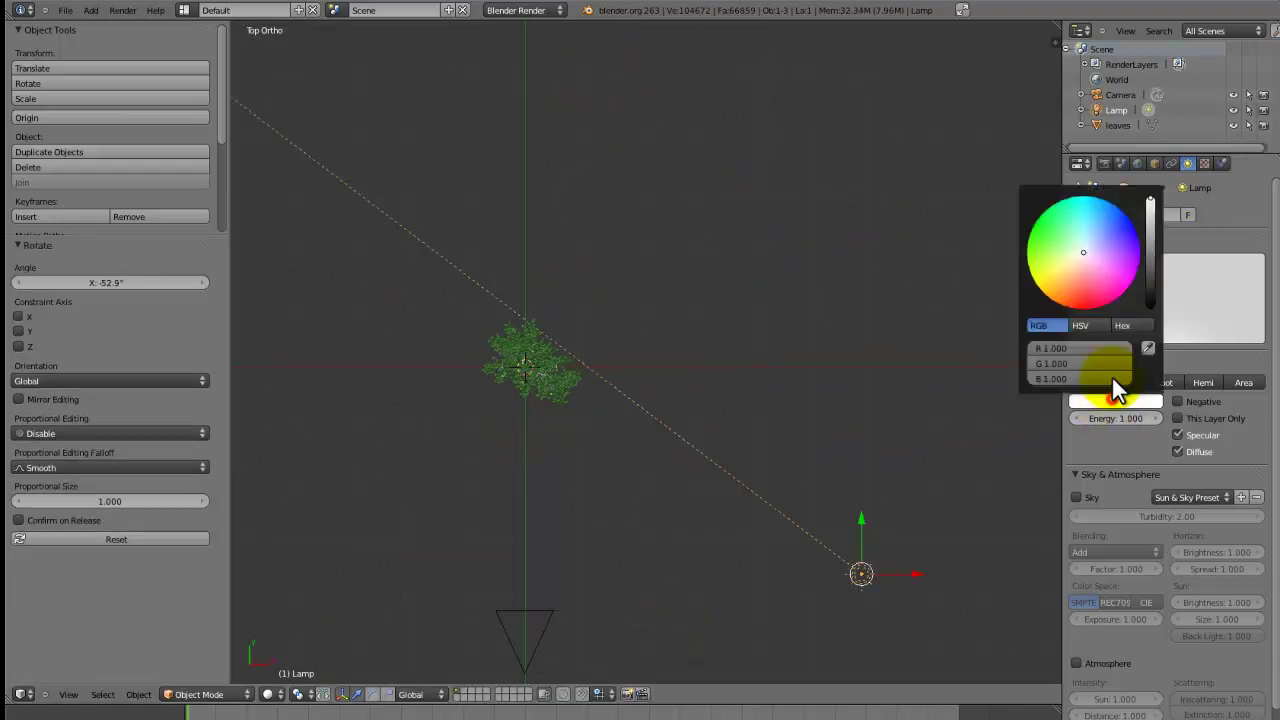
left_click(1073, 260)
left_click_drag(1075, 263, 1075, 268)
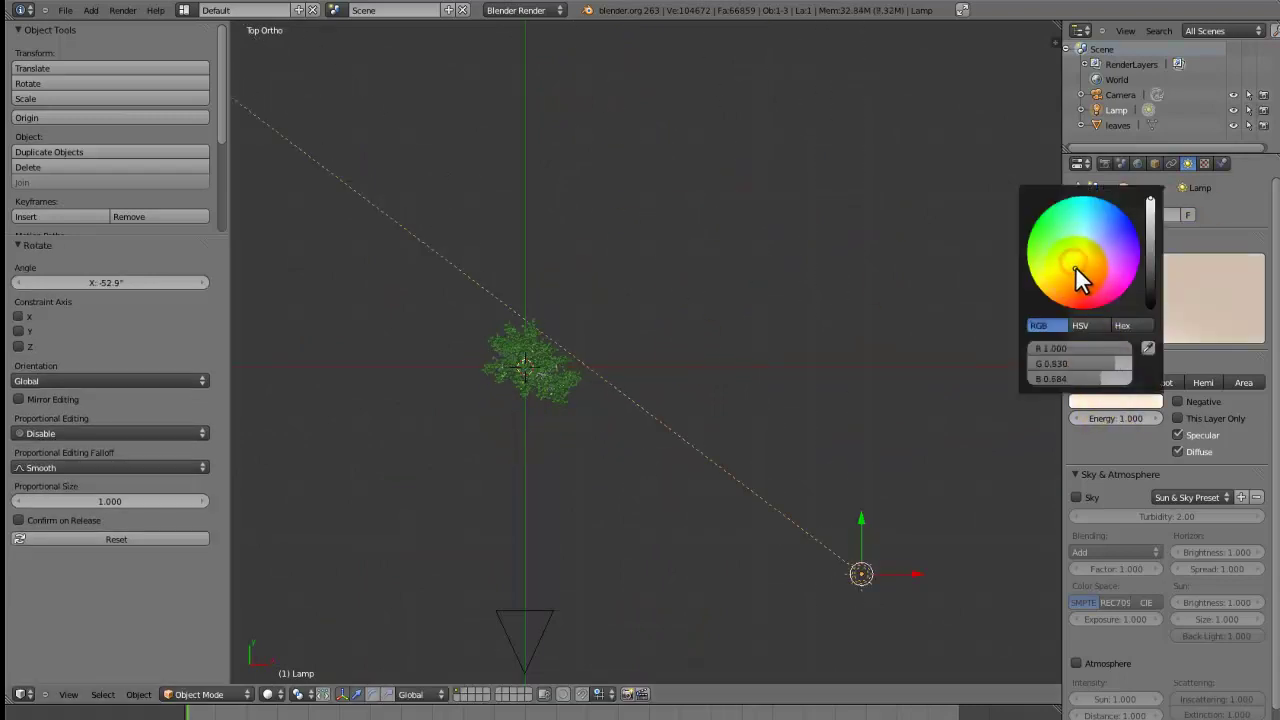
Enable the world's Ambient Occlusion with Multiply blending, and turn on Environment Lighting
left_click(1137, 163)
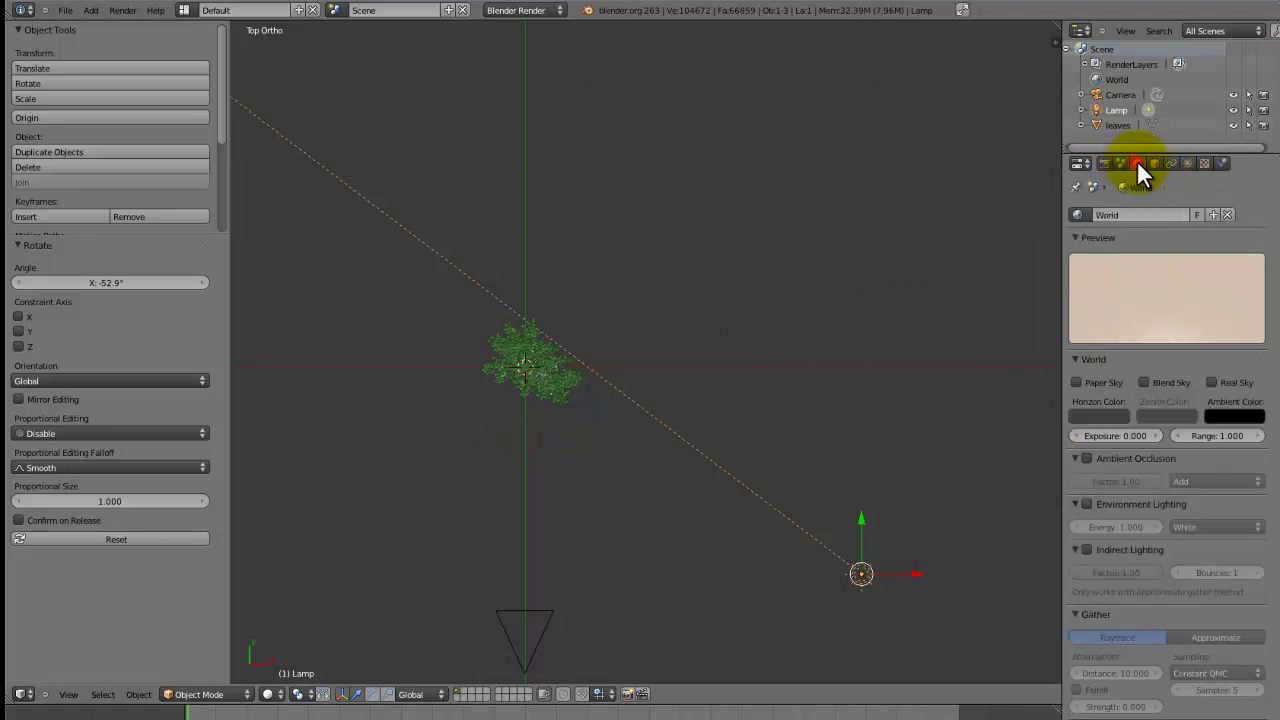
left_click(1087, 458)
left_click(1216, 481)
left_click(1214, 466)
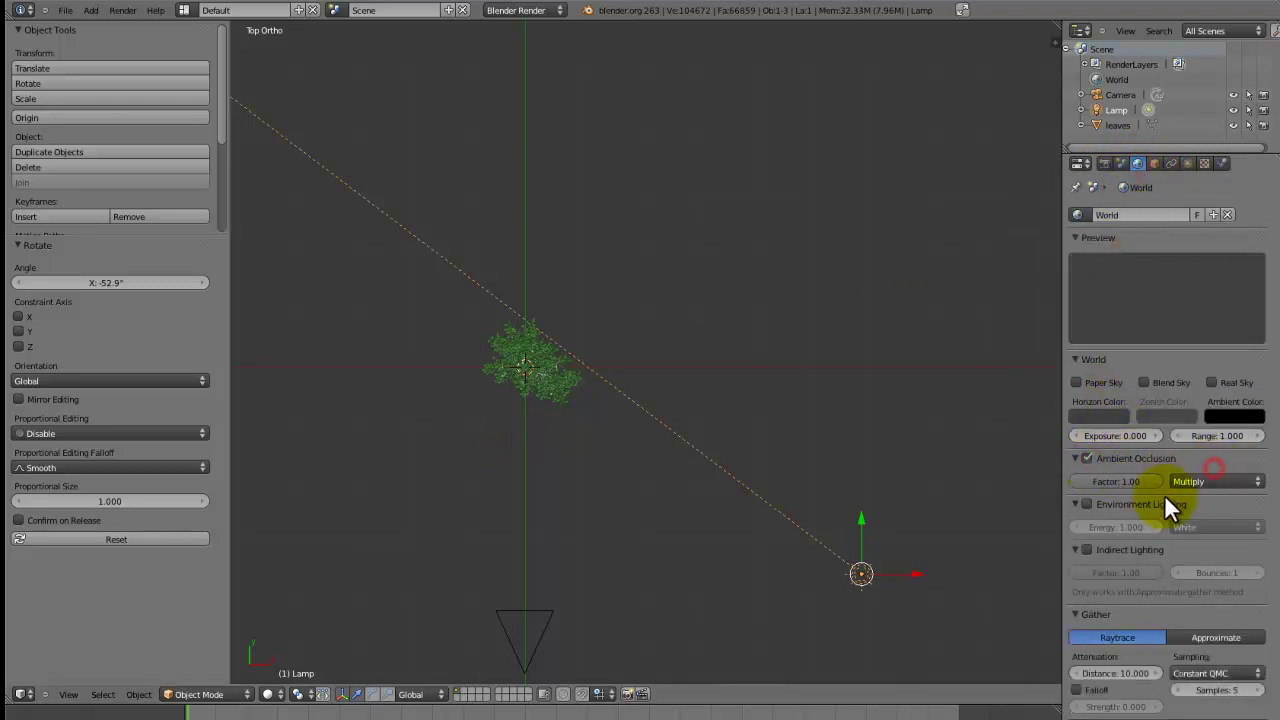
left_click(1089, 504)
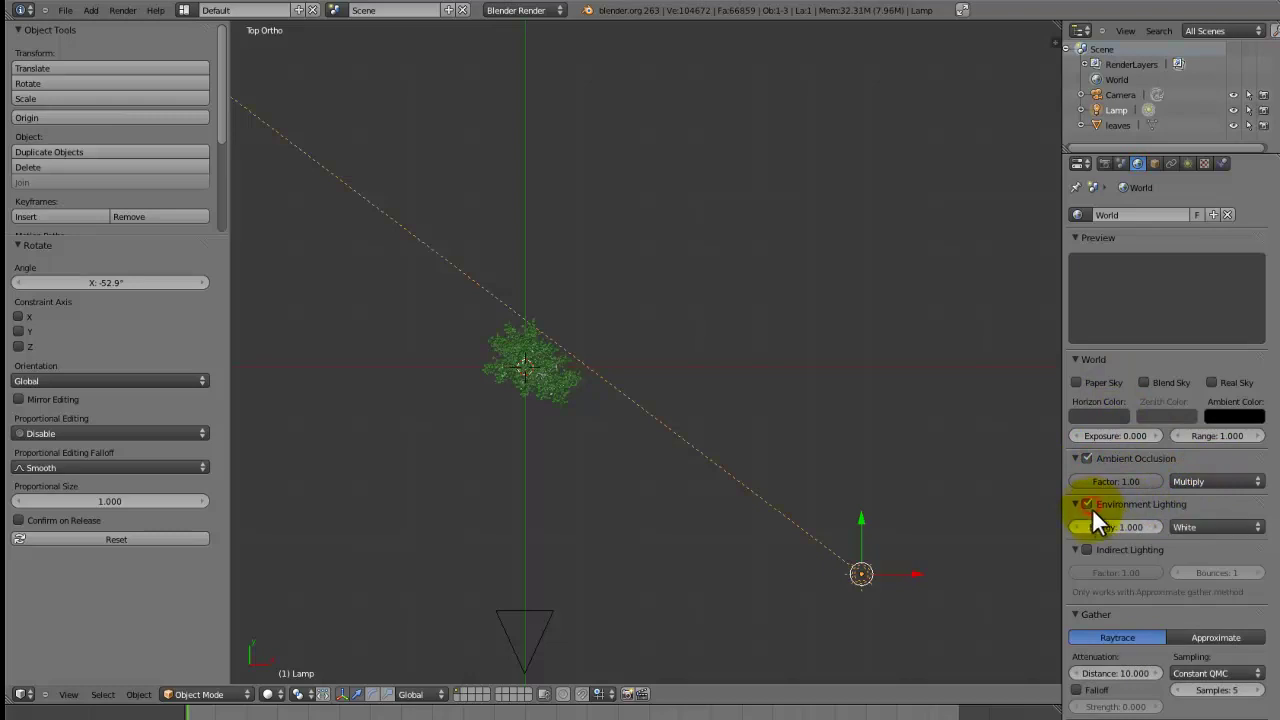
Save the file and render the tree from the camera view
key("KP_0")
key("ctrl+s")
left_click(857, 422)
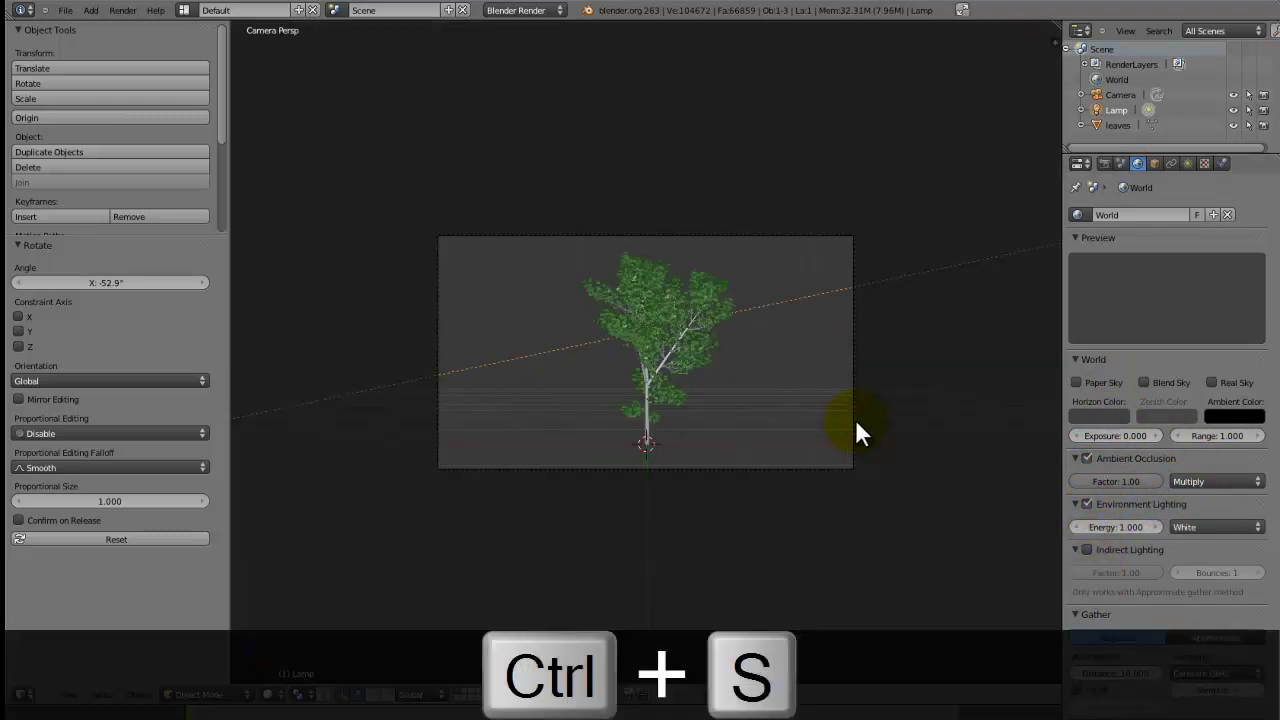
key("F12")
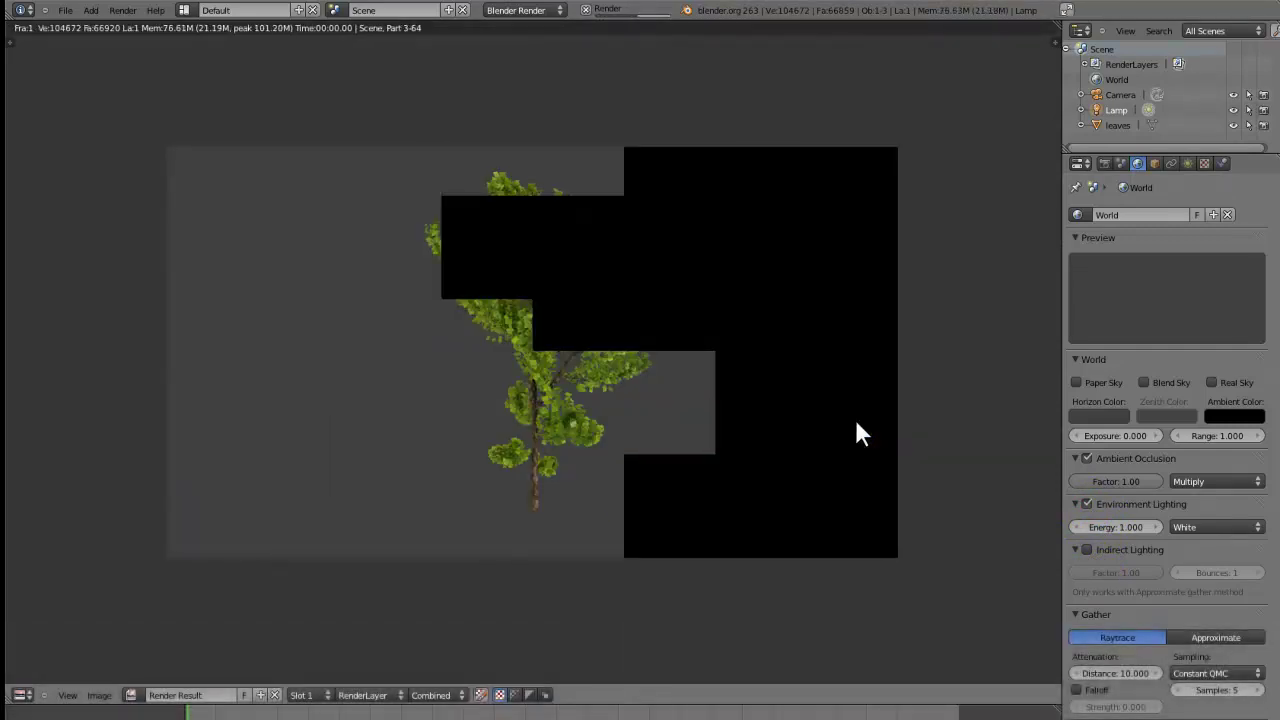
Examine the rendered tree's crown up close, checking the leaf color, shapes and light through the foliage
left_click(855, 419)
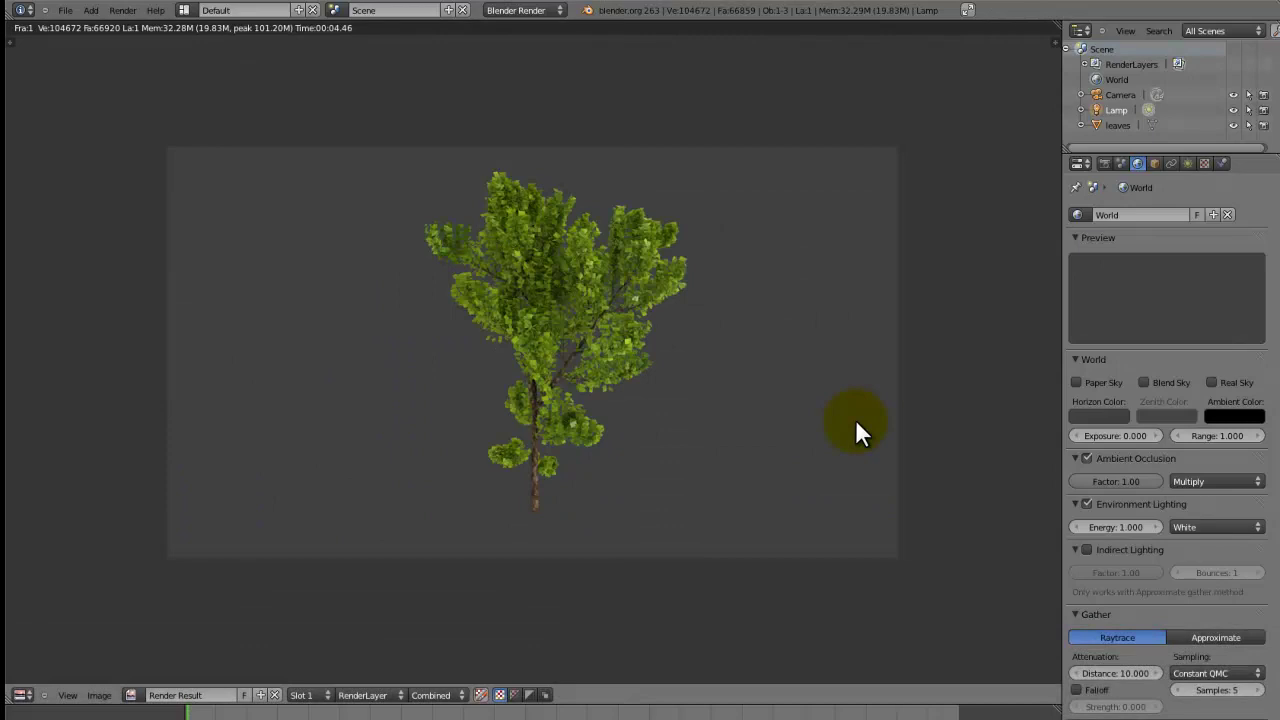
scroll(737, 337, "up", 6)
scroll(755, 353, "down", 2)
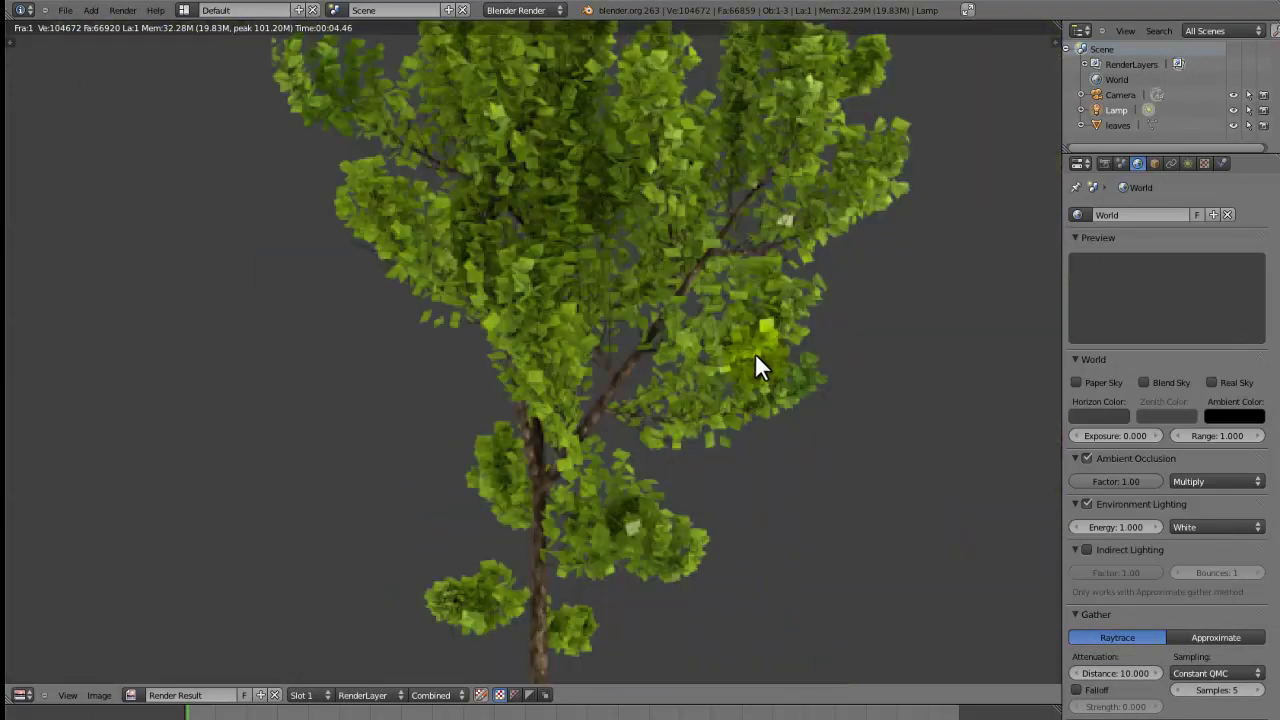
middle_click_drag(755, 353, 577, 530)
scroll(577, 530, "up", 3)
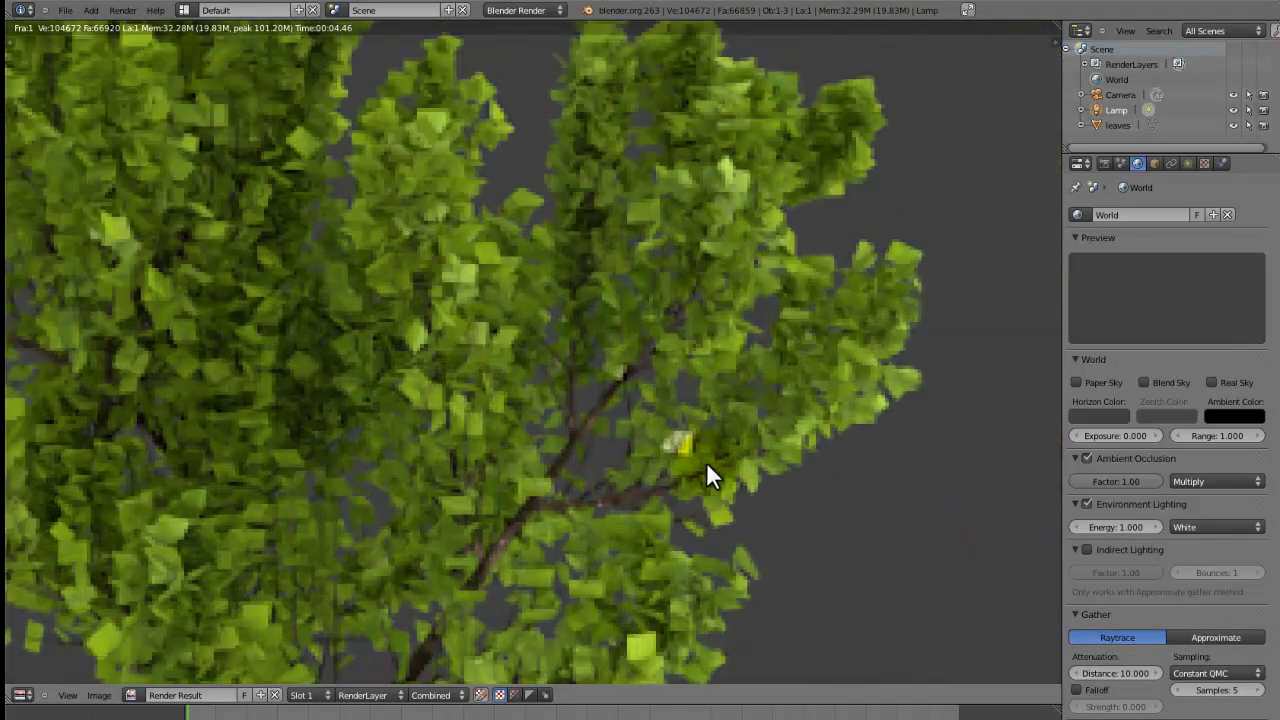
scroll(706, 465, "down", 5)
middle_click_drag(903, 291, 930, 272)
scroll(876, 212, "down", 3)
scroll(968, 245, "up", 1)
scroll(965, 245, "down", 3)
scroll(938, 238, "up", 2)
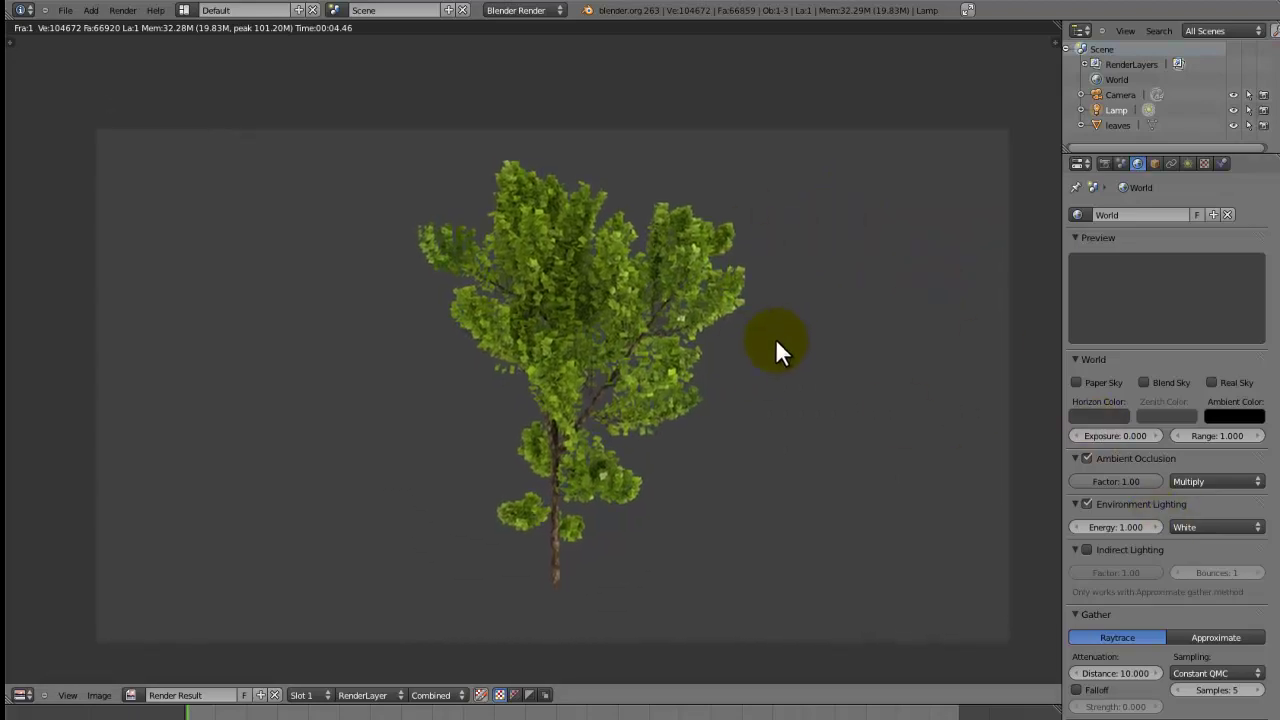
Examine the rendered trunk and lower leaf clusters, and compare them with the tree's overall look
scroll(729, 243, "up", 5)
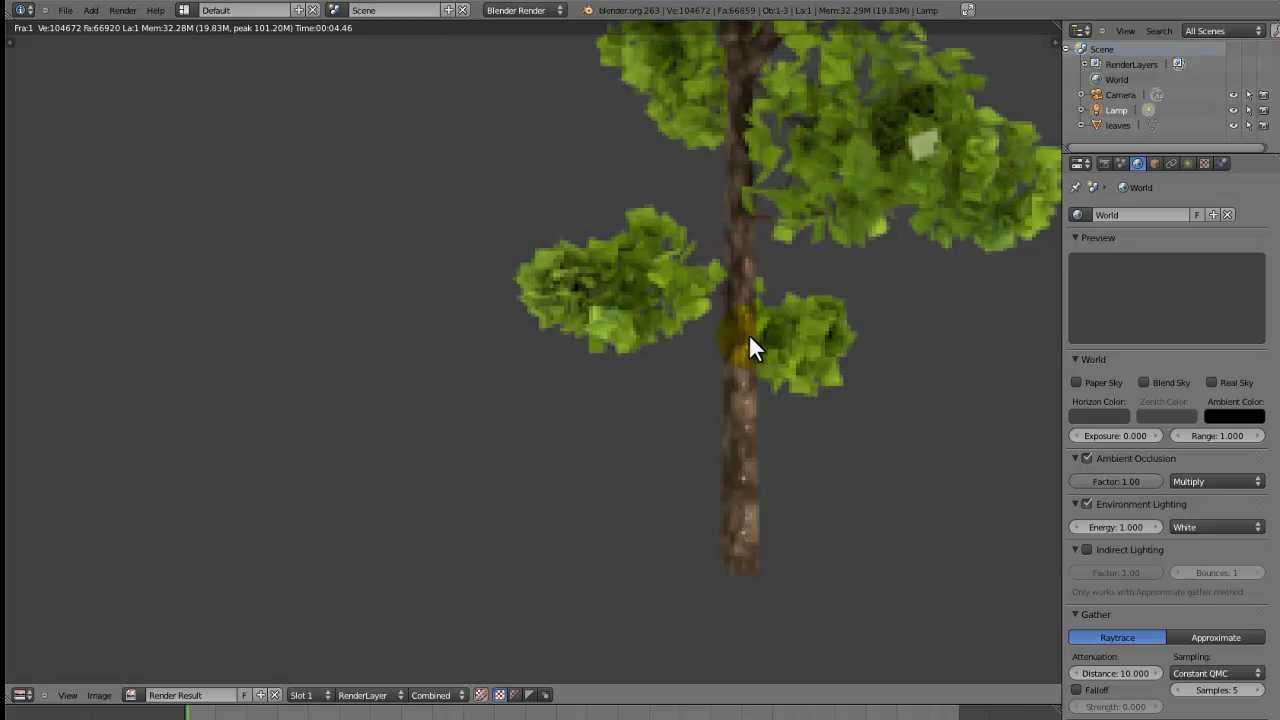
scroll(749, 335, "down", 1)
middle_click_drag(749, 345, 577, 479)
scroll(674, 328, "down", 2)
scroll(643, 373, "up", 1)
scroll(570, 450, "down", 2)
middle_click_drag(664, 440, 664, 531)
scroll(664, 531, "up", 3)
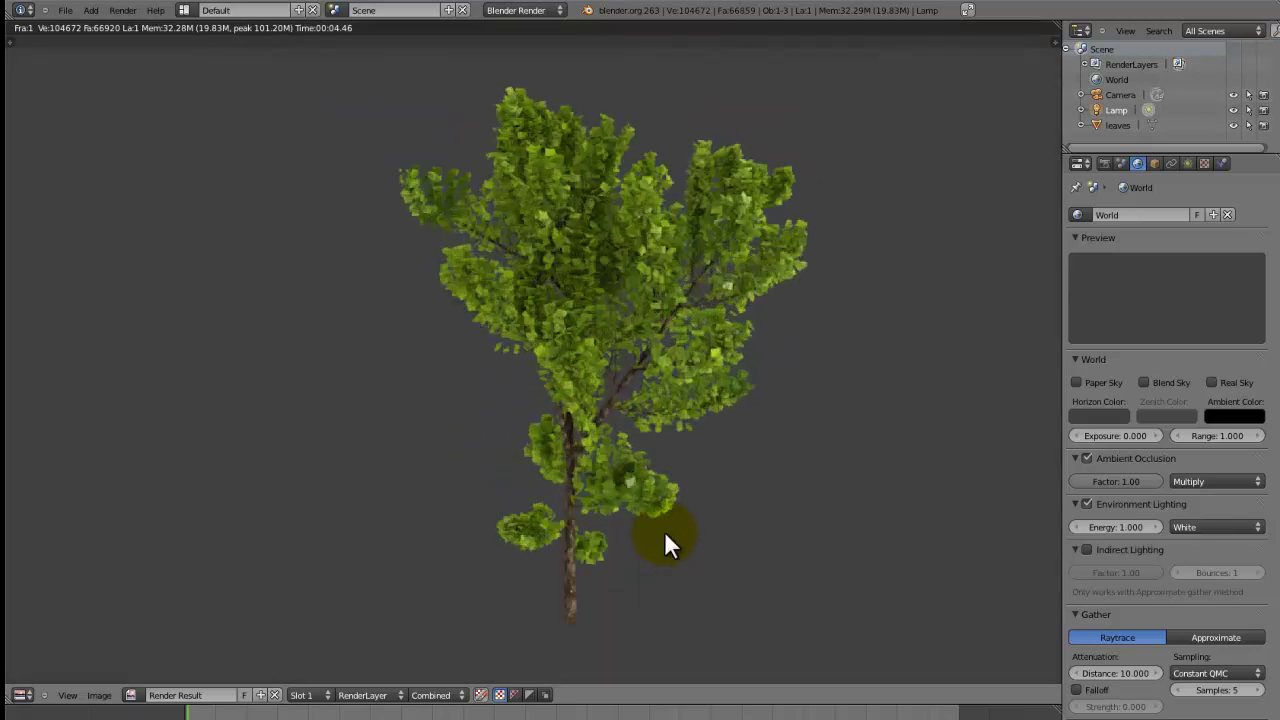
scroll(644, 518, "down", 2)
scroll(644, 518, "up", 1)
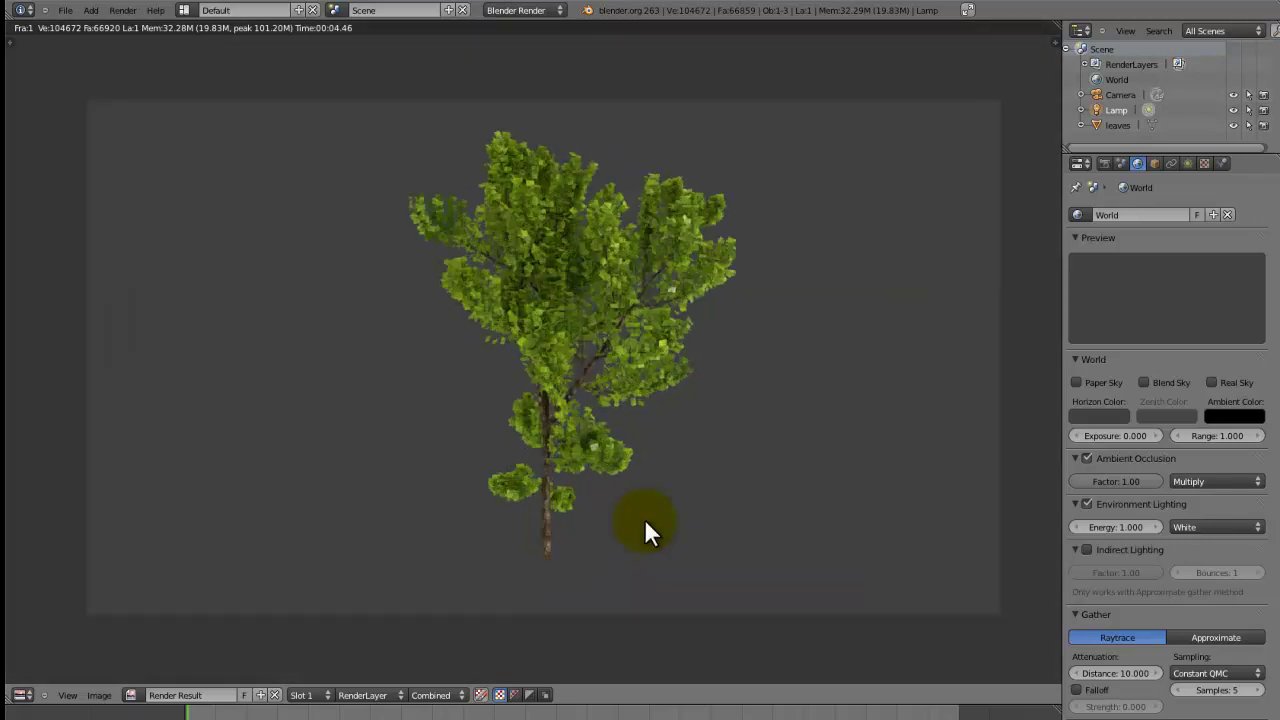
Close the render, return to viewing the model from the front and at an angle, and save the file
key("Escape")
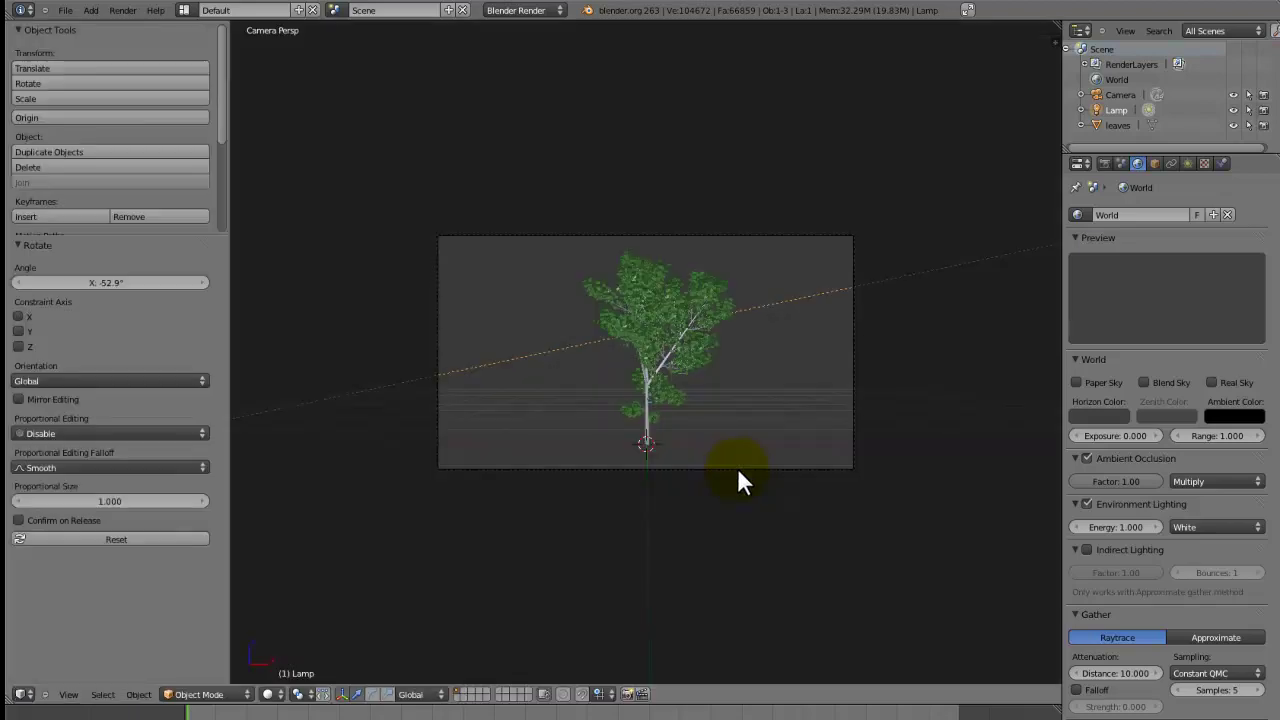
key("KP_1")
key("ctrl+s")
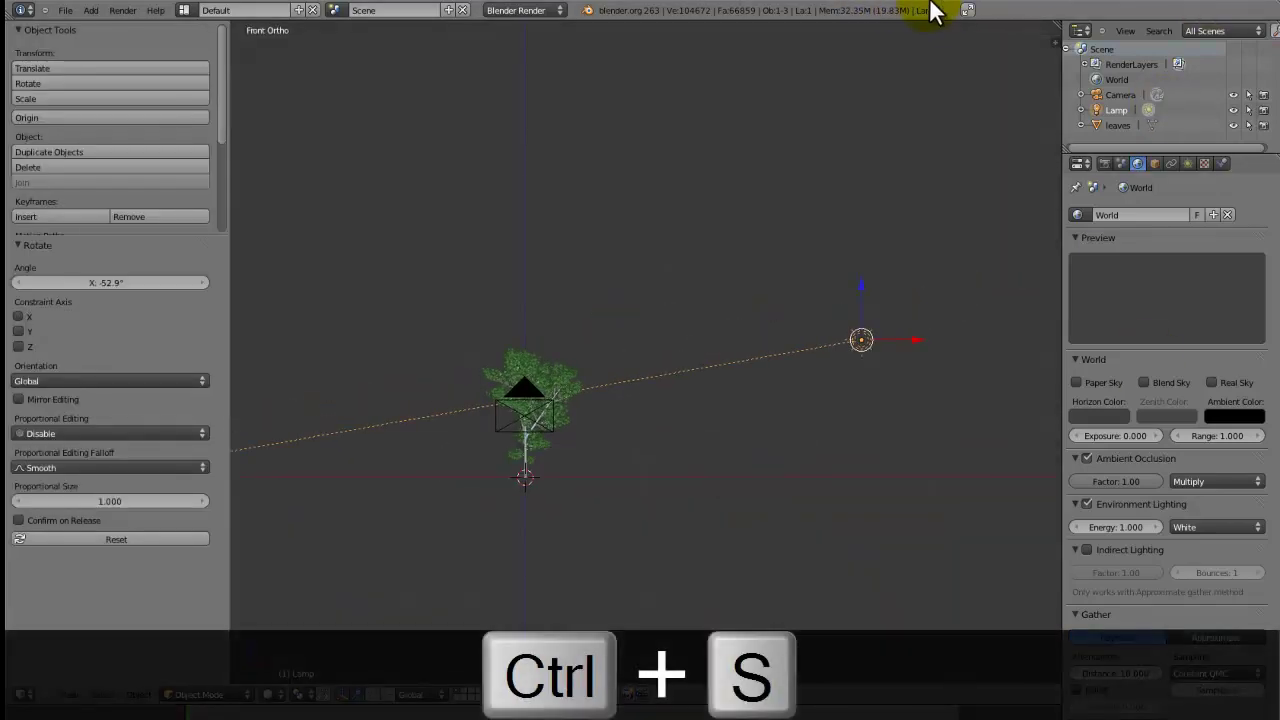
left_click(969, 13)
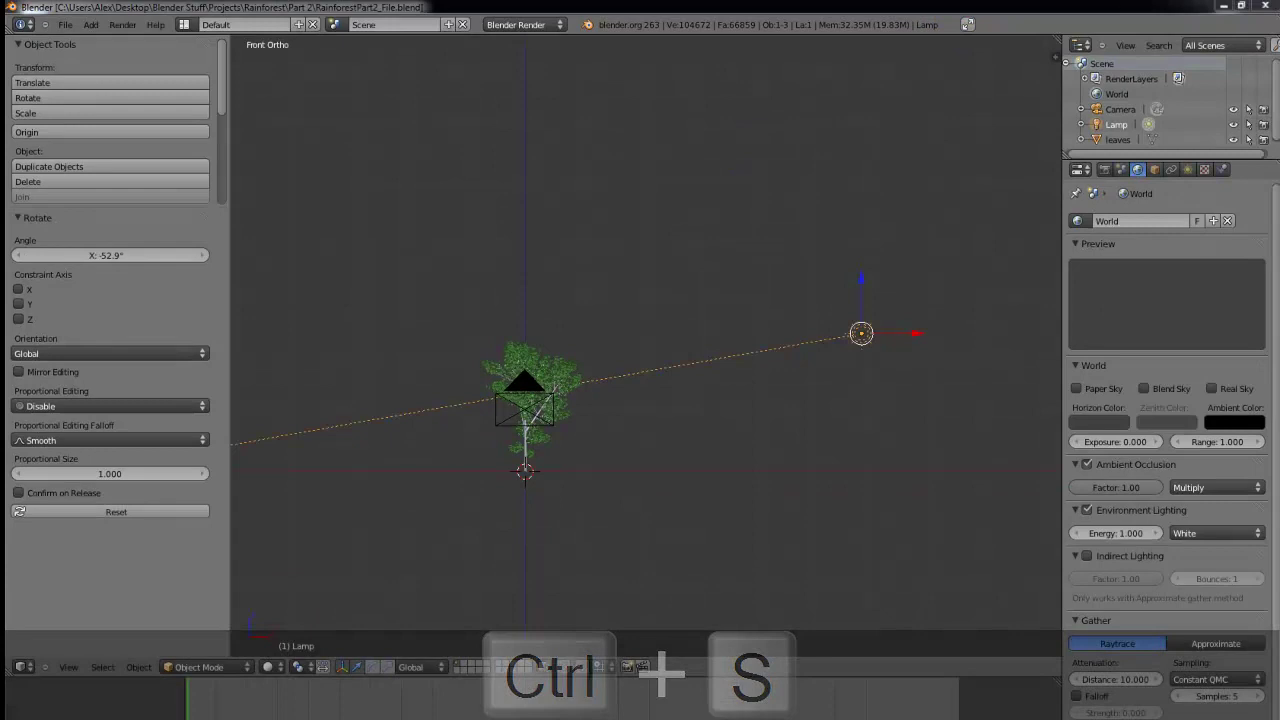
left_click(967, 24)
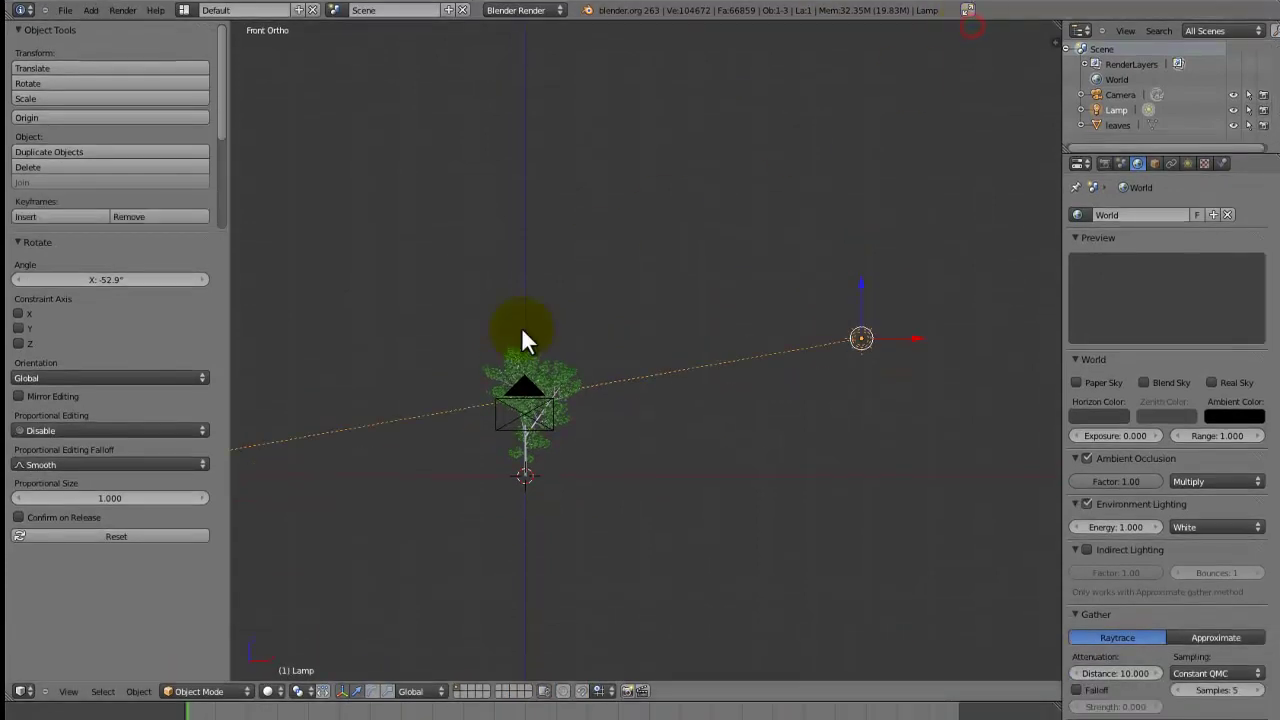
middle_click_drag(610, 368, 720, 505)
key("ctrl+s")
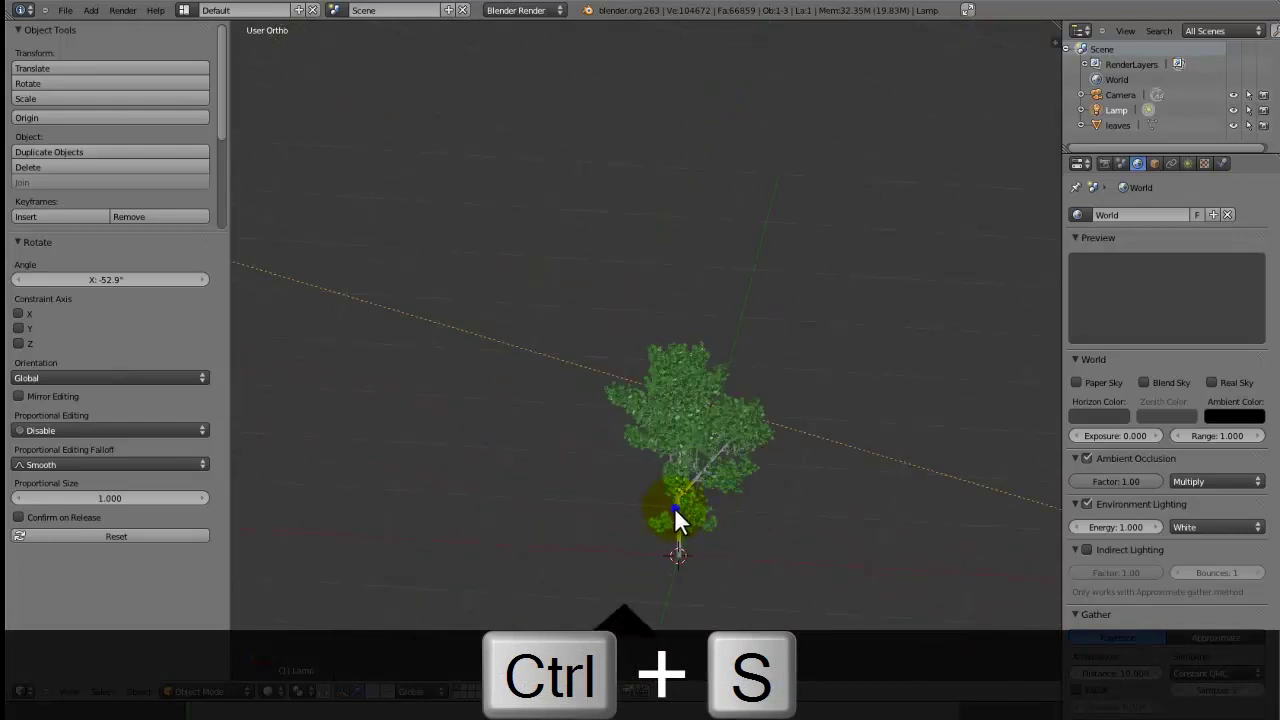
Move the finished leafy tree about 2.77 units in the negative X direction, and clear its location back to the origin
right_click(676, 502)
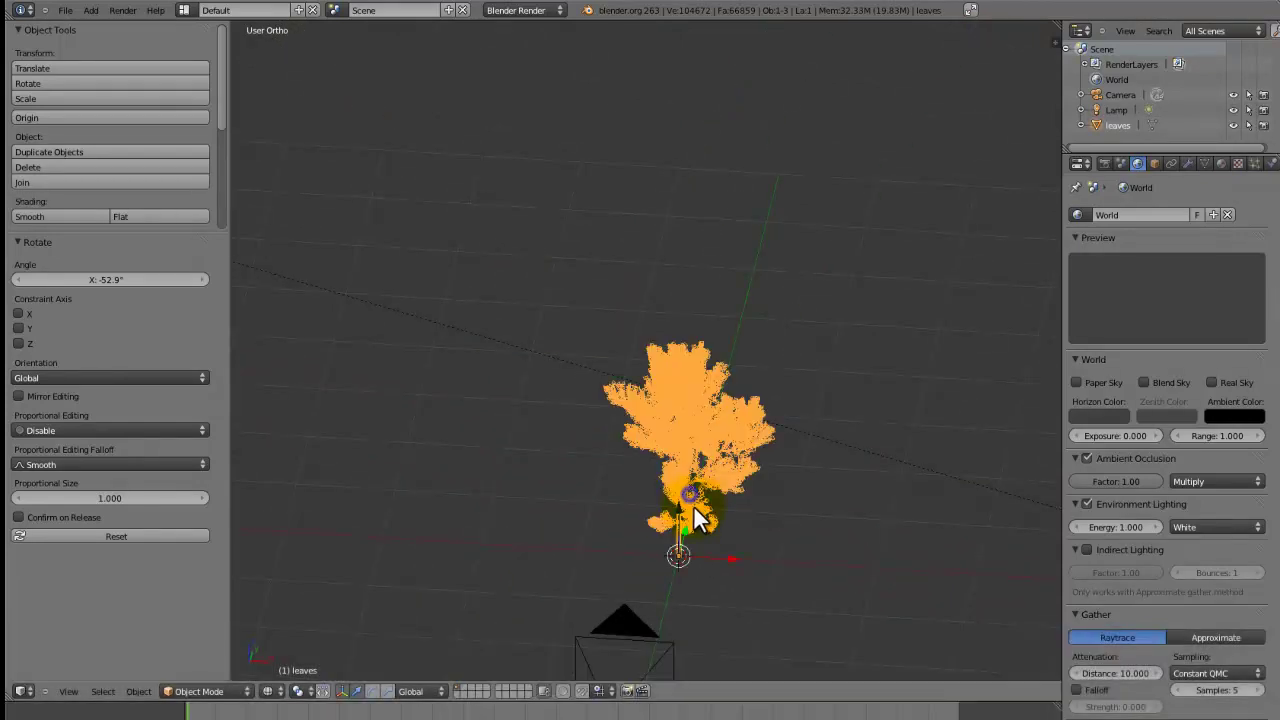
key("z")
middle_click_drag(694, 508, 656, 475, "shift")
key("g")
key("x")
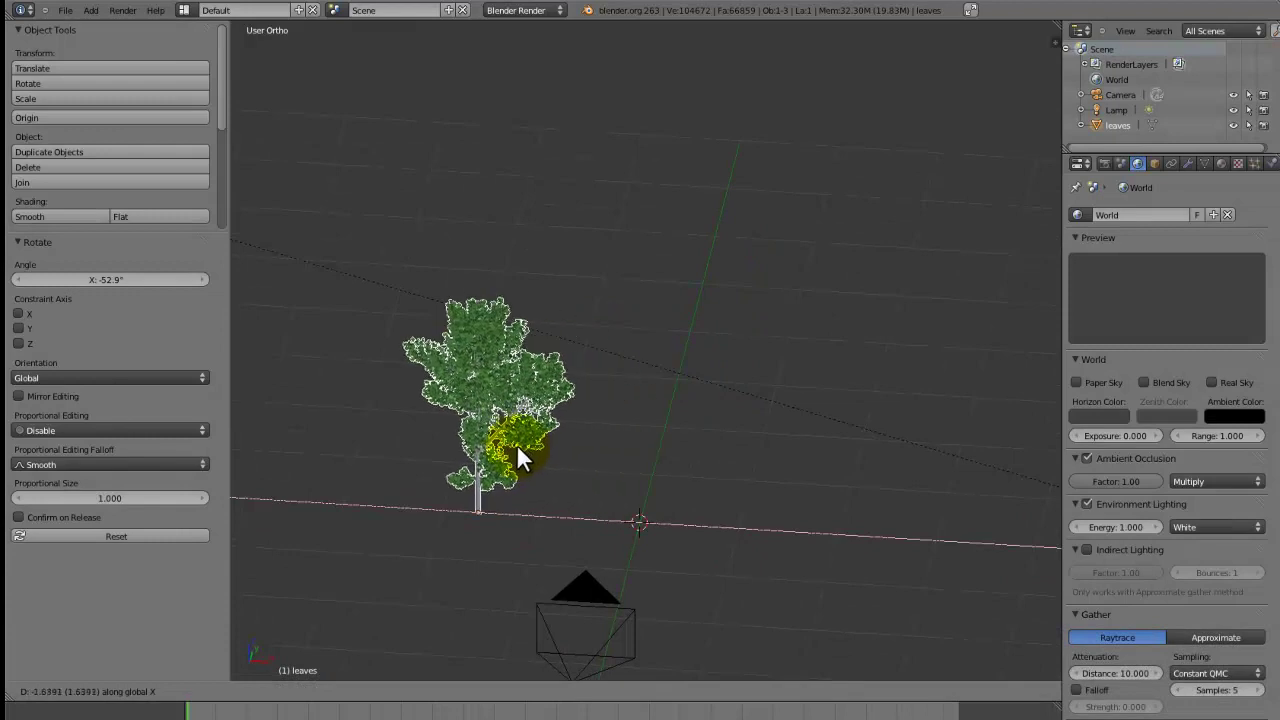
left_click(561, 447)
key("alt+space")
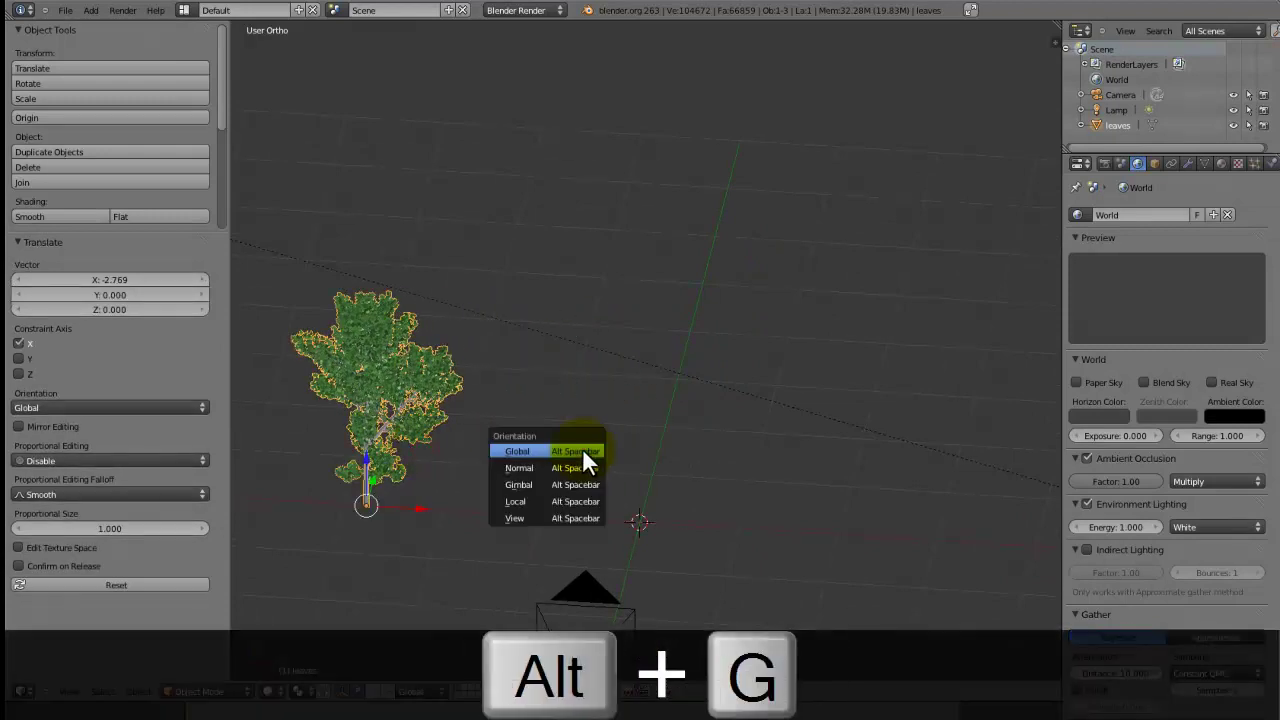
key("alt+g")
Switch to the empty second layer and add a Sapling tree there with the Forest Shrub preset
left_click(467, 696)
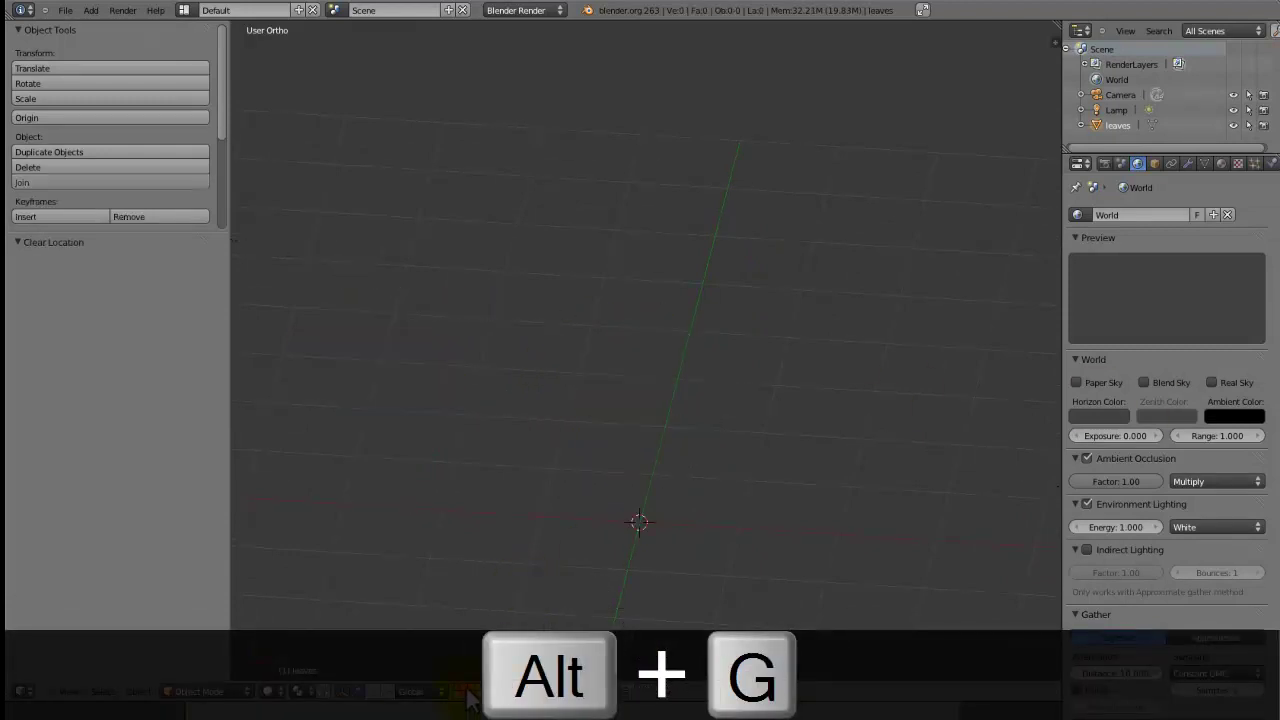
key("shift+a")
mouse_move(707, 354)
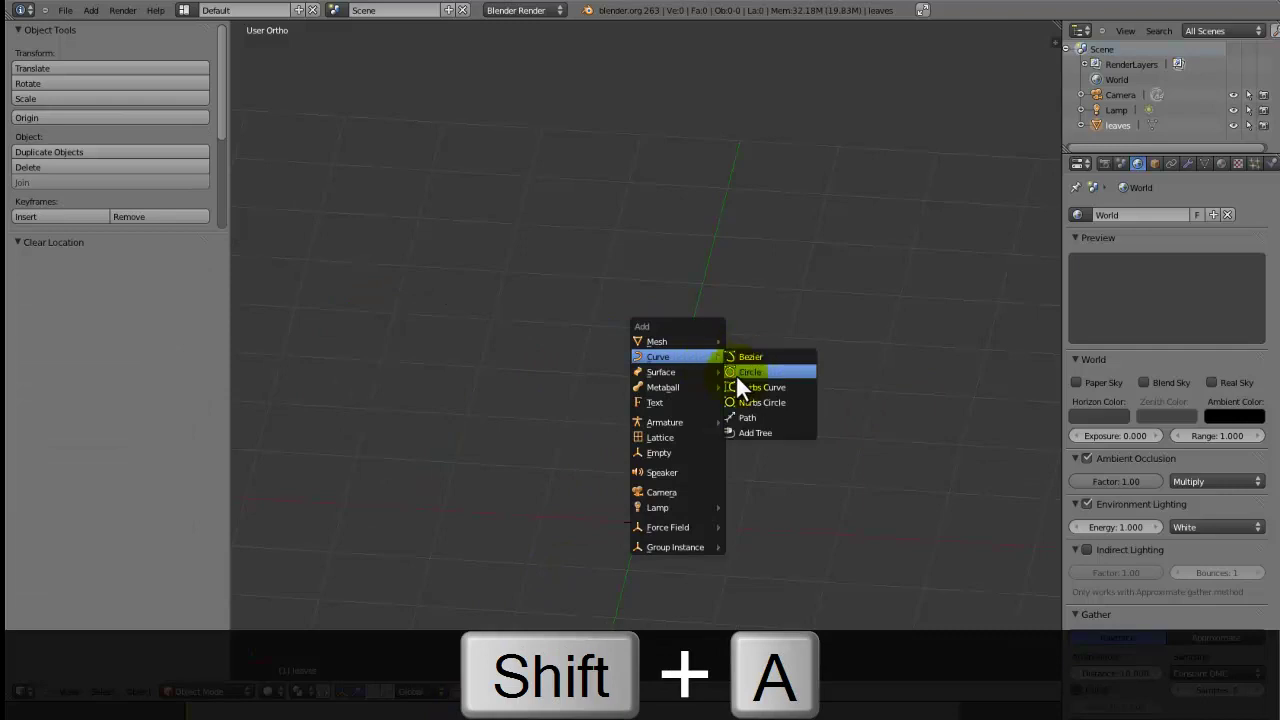
left_click(735, 432)
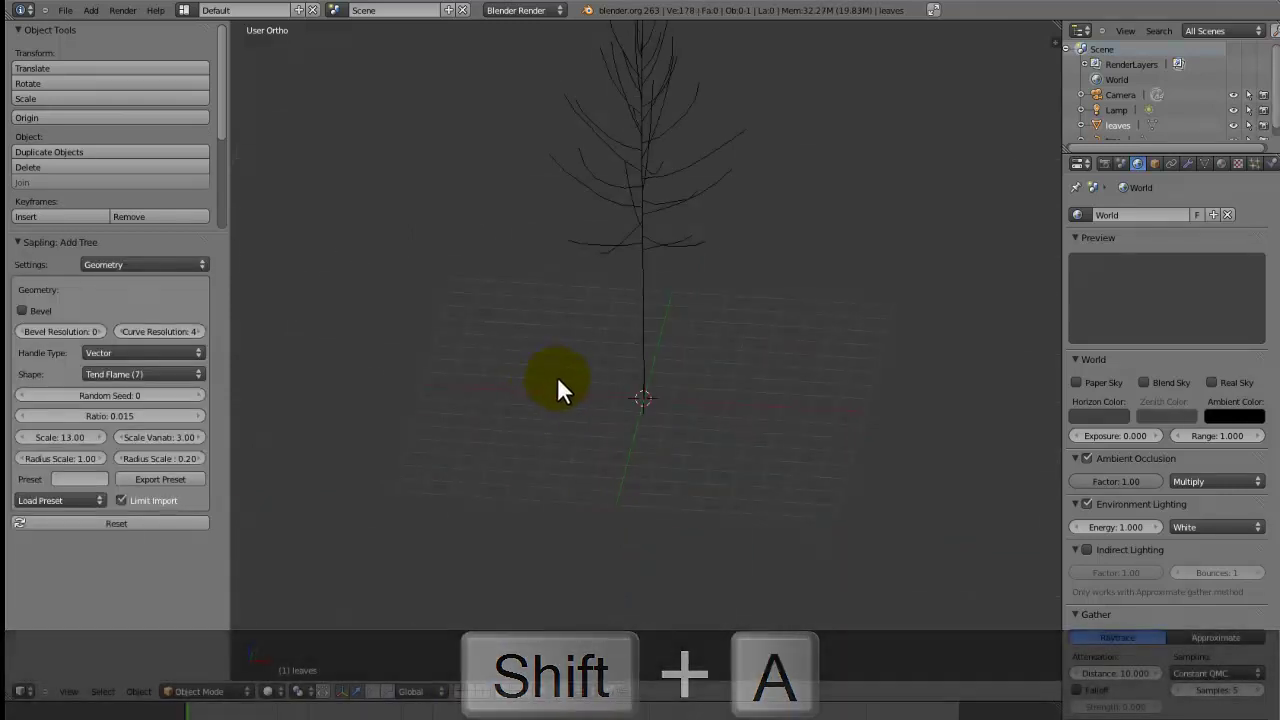
left_click(58, 496)
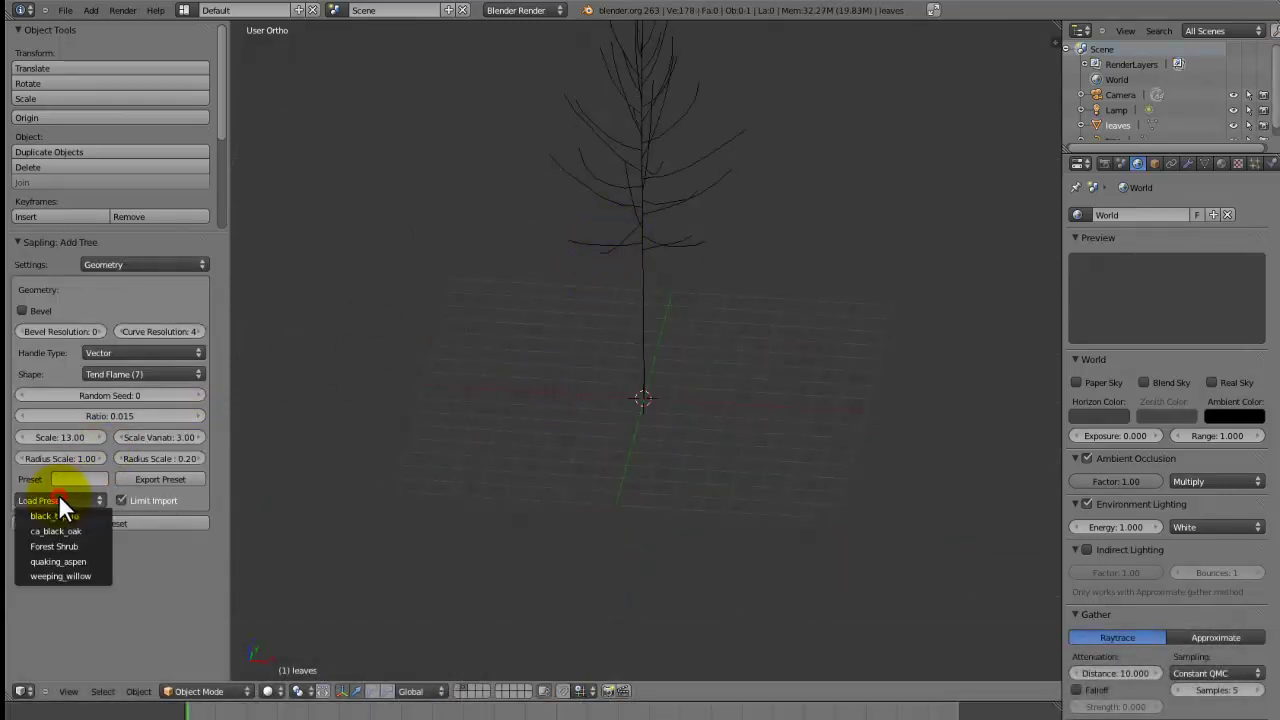
left_click(55, 543)
scroll(561, 450, "up", 10)
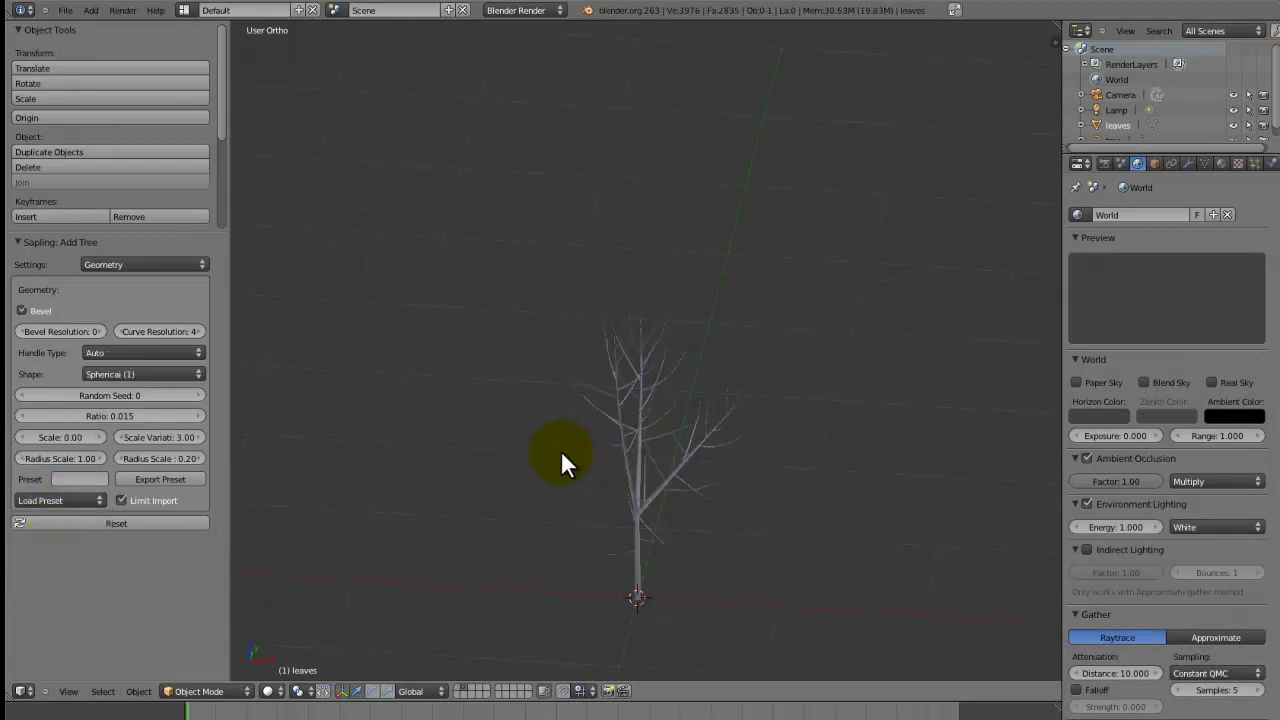
Set the new tree's branch splitting levels to 3
scroll(614, 410, "down", 6)
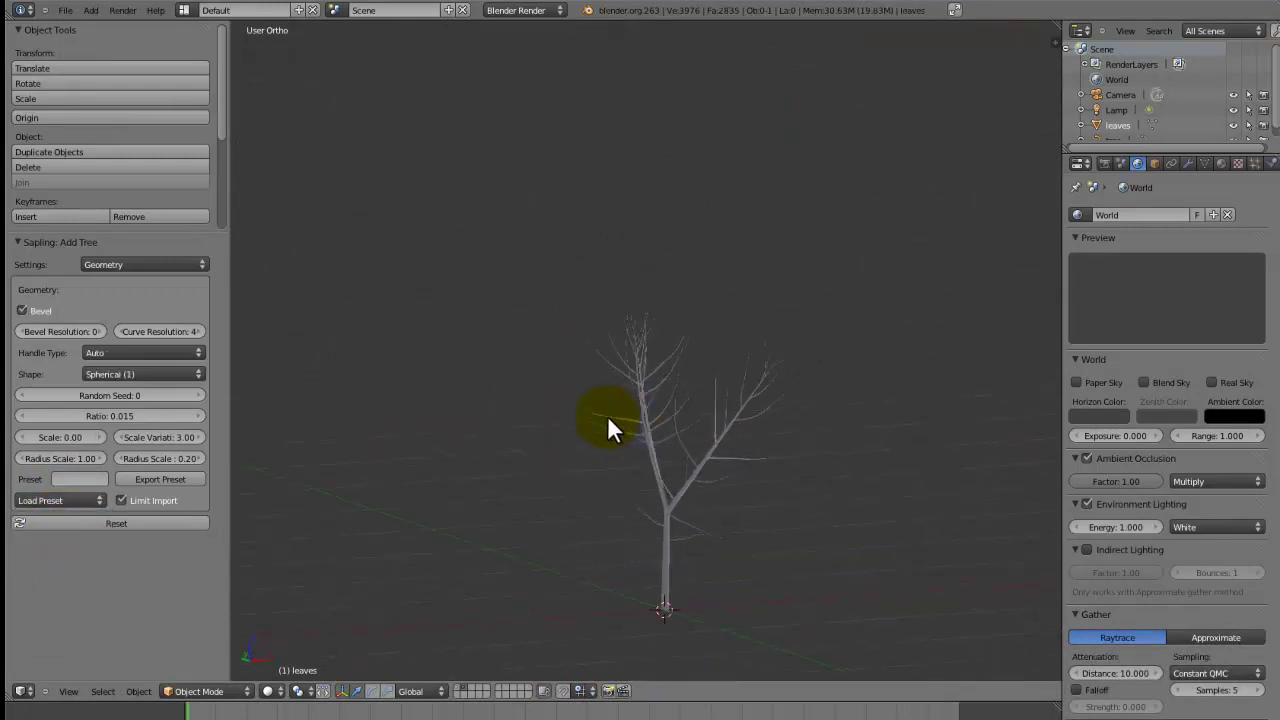
middle_click_drag(578, 431, 586, 292, "shift")
middle_click_drag(586, 292, 515, 300)
scroll(530, 368, "up", 4)
left_click(164, 263)
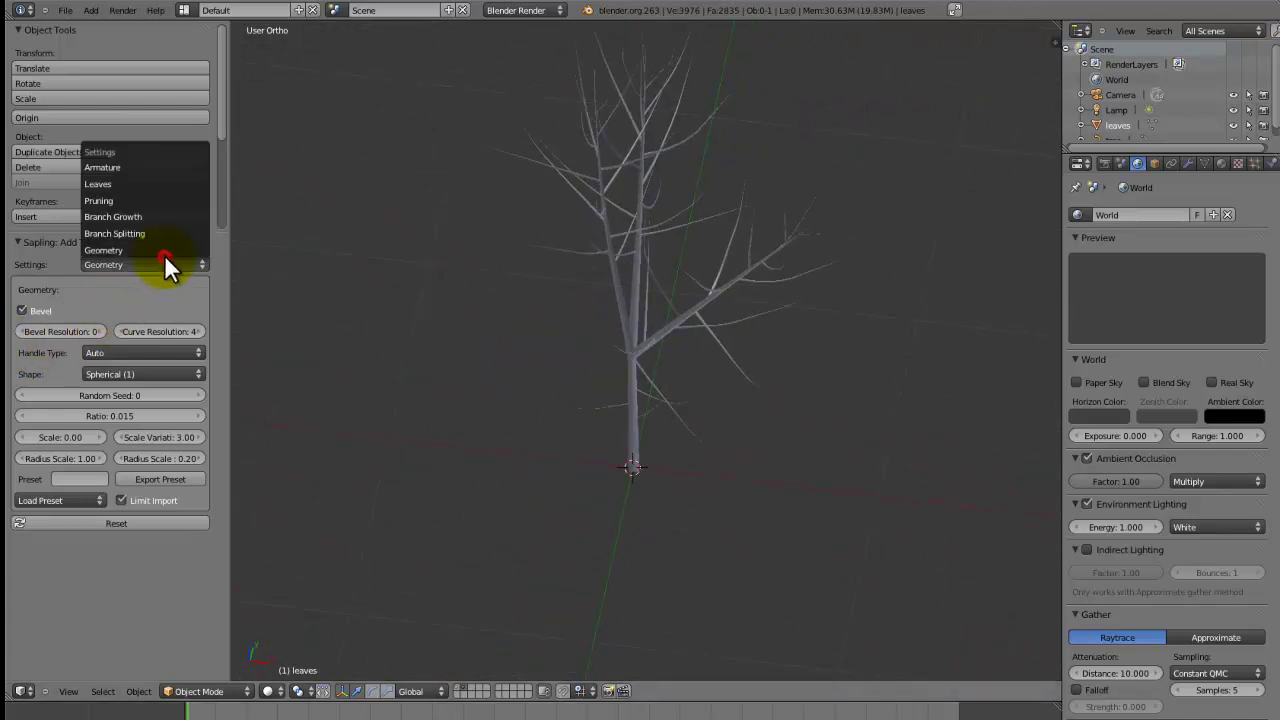
left_click(134, 264)
left_click(134, 216)
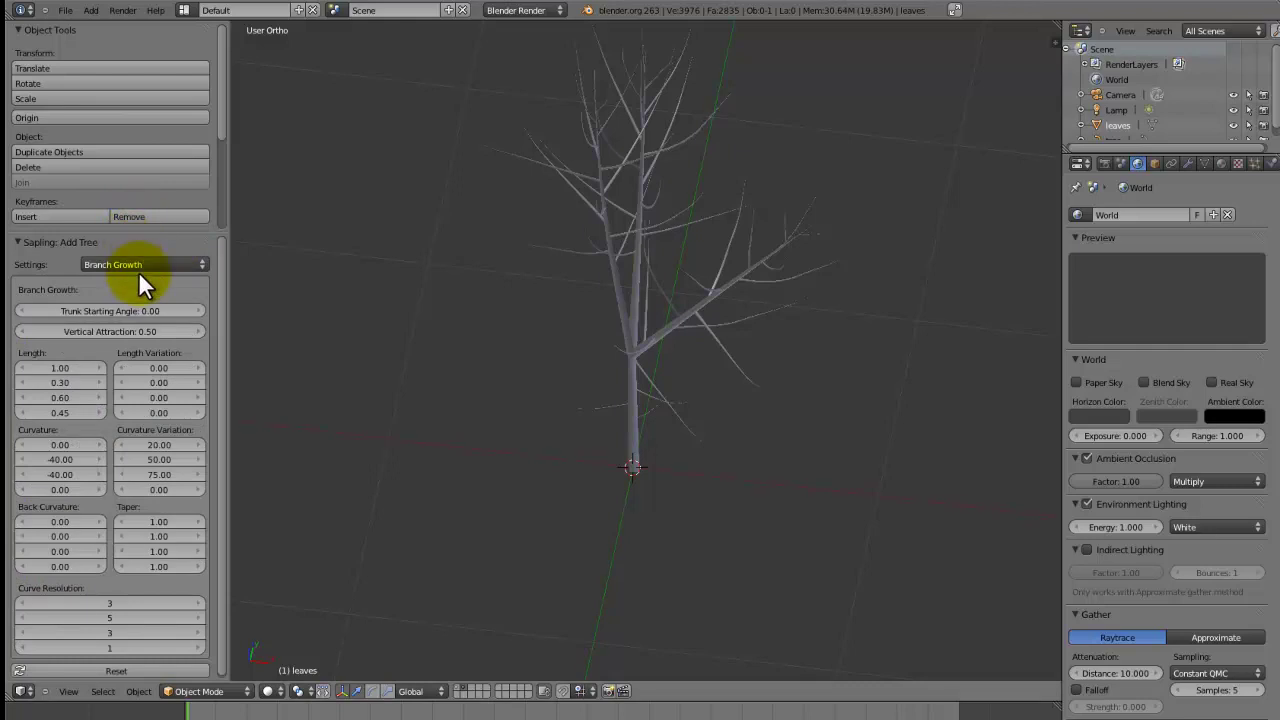
left_click(139, 266)
left_click(144, 232)
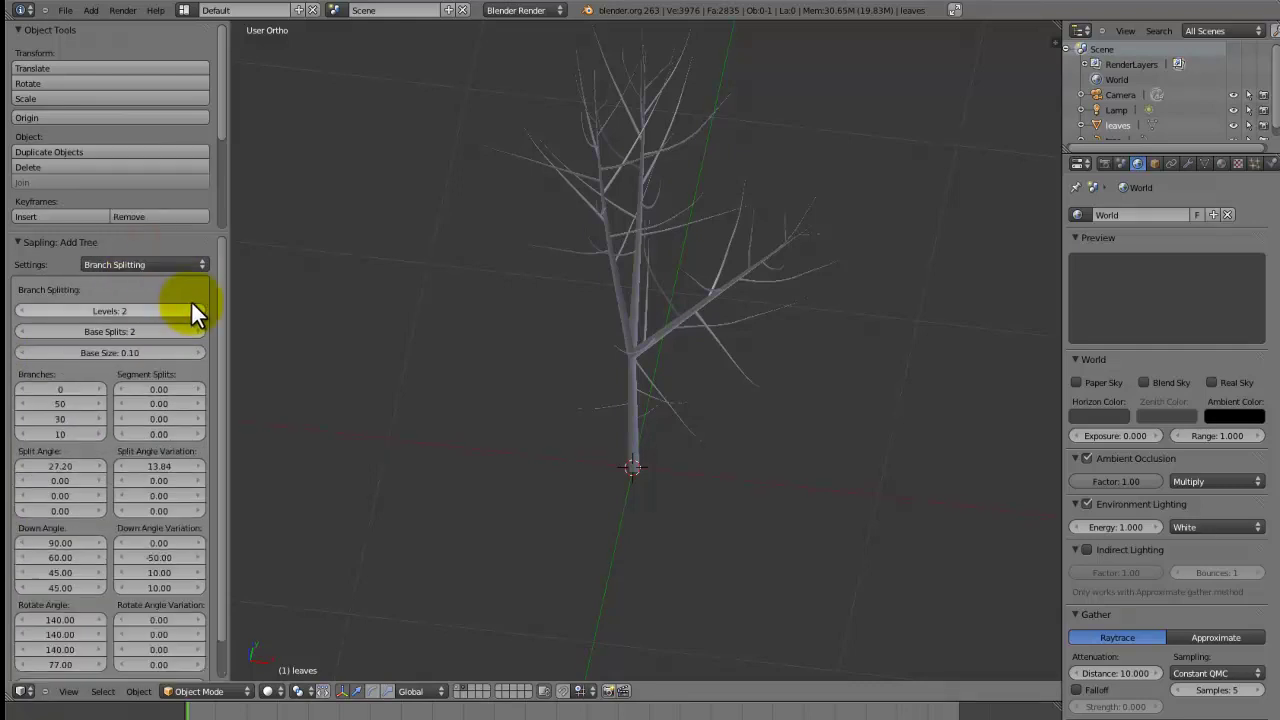
left_click(197, 308)
middle_click_drag(634, 318, 618, 415)
middle_click_drag(484, 396, 300, 340)
Show the leaves on the new tree and set its geometry random seed to 2
left_click(134, 266)
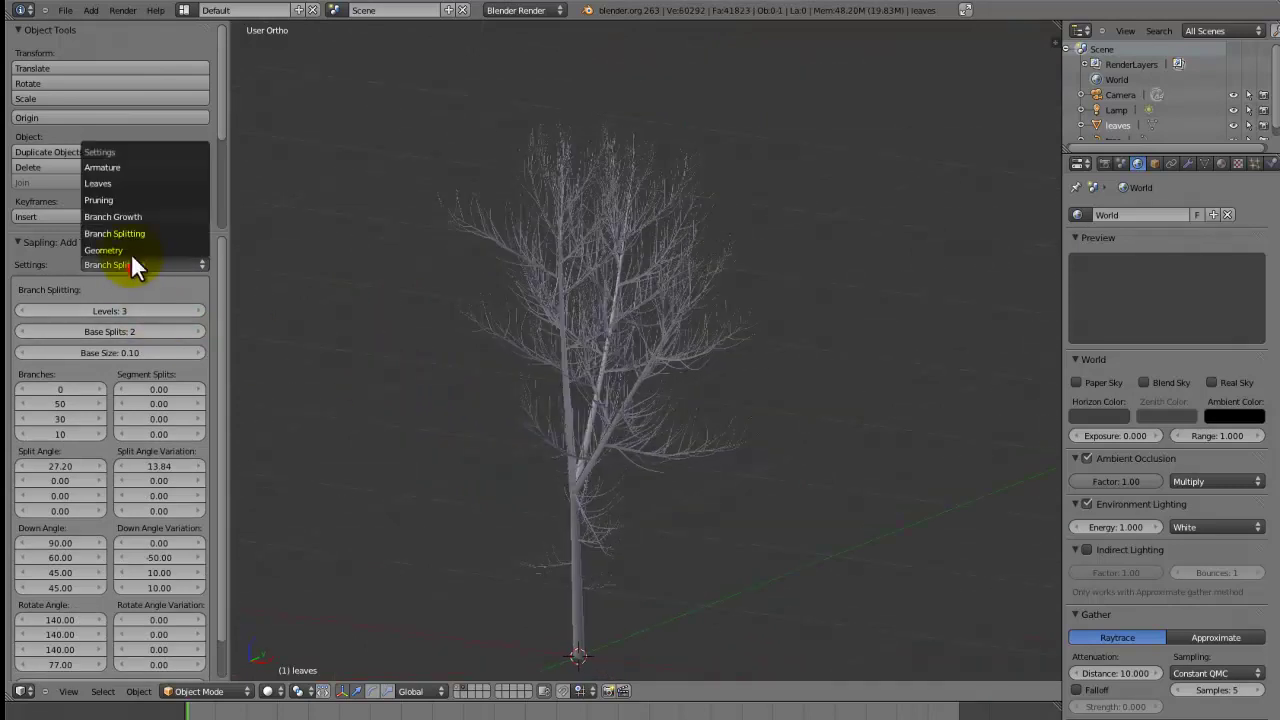
left_click(123, 183)
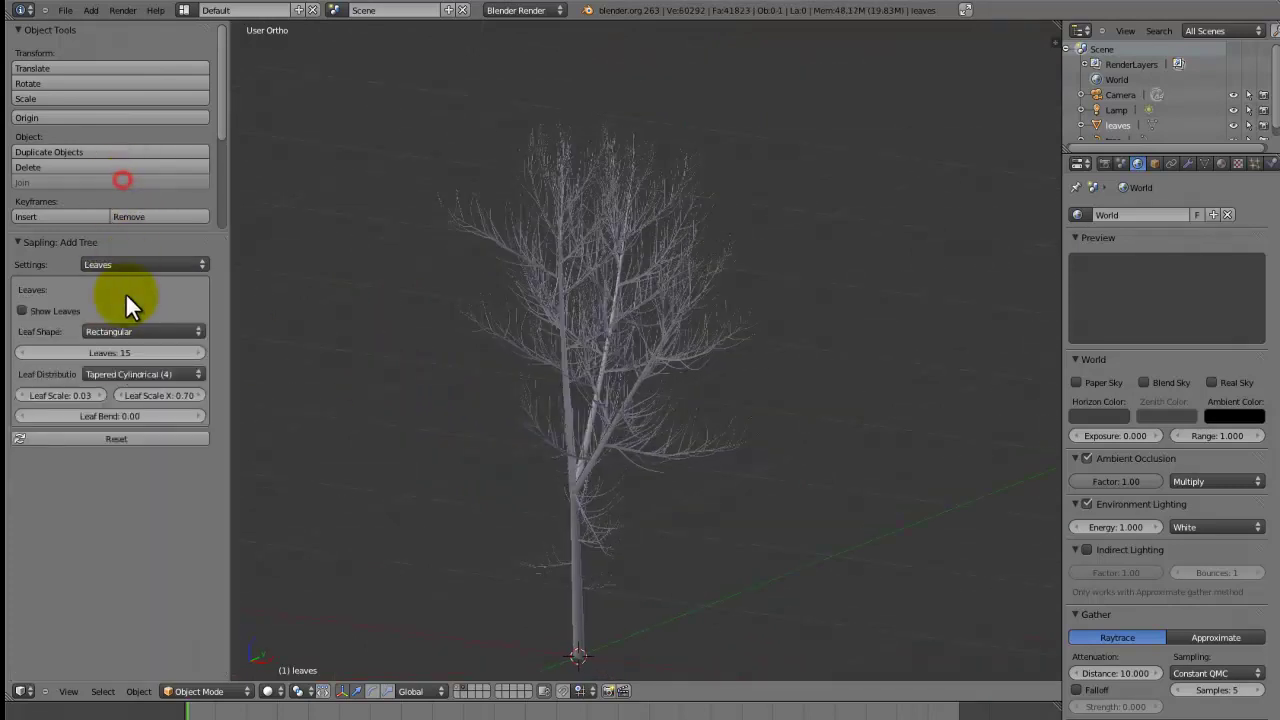
left_click(24, 310)
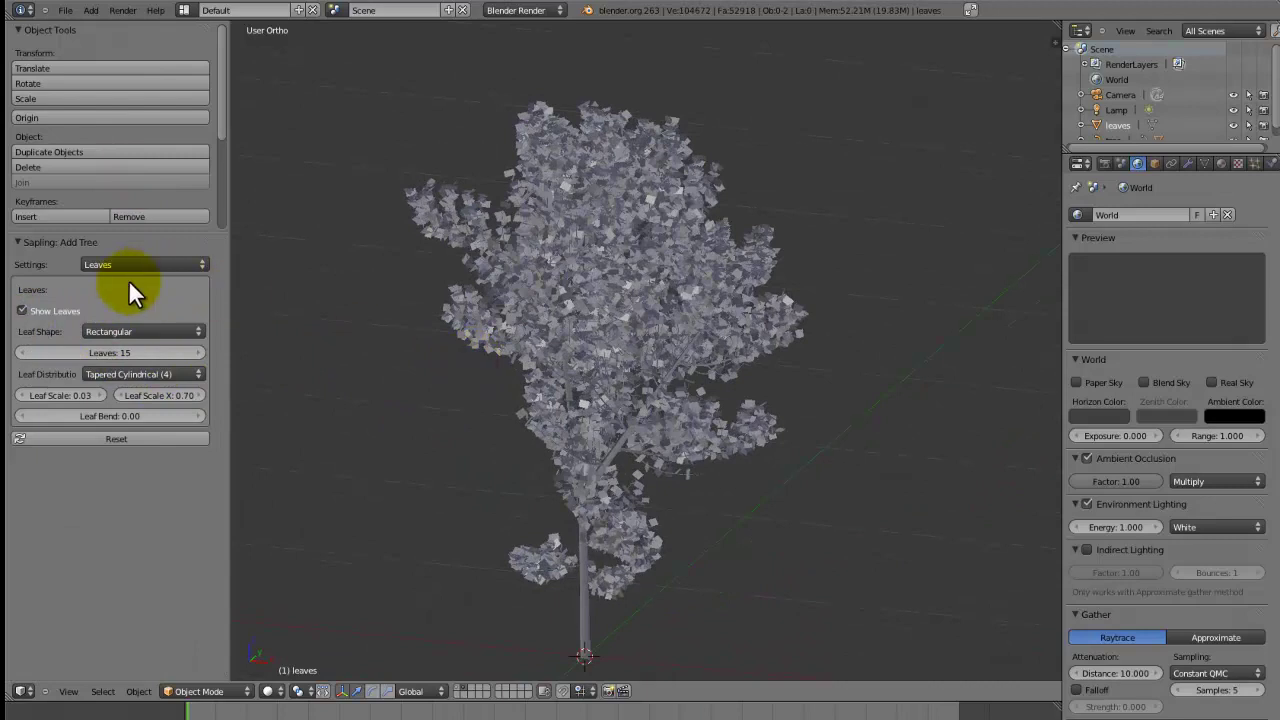
left_click(102, 274)
left_click(105, 251)
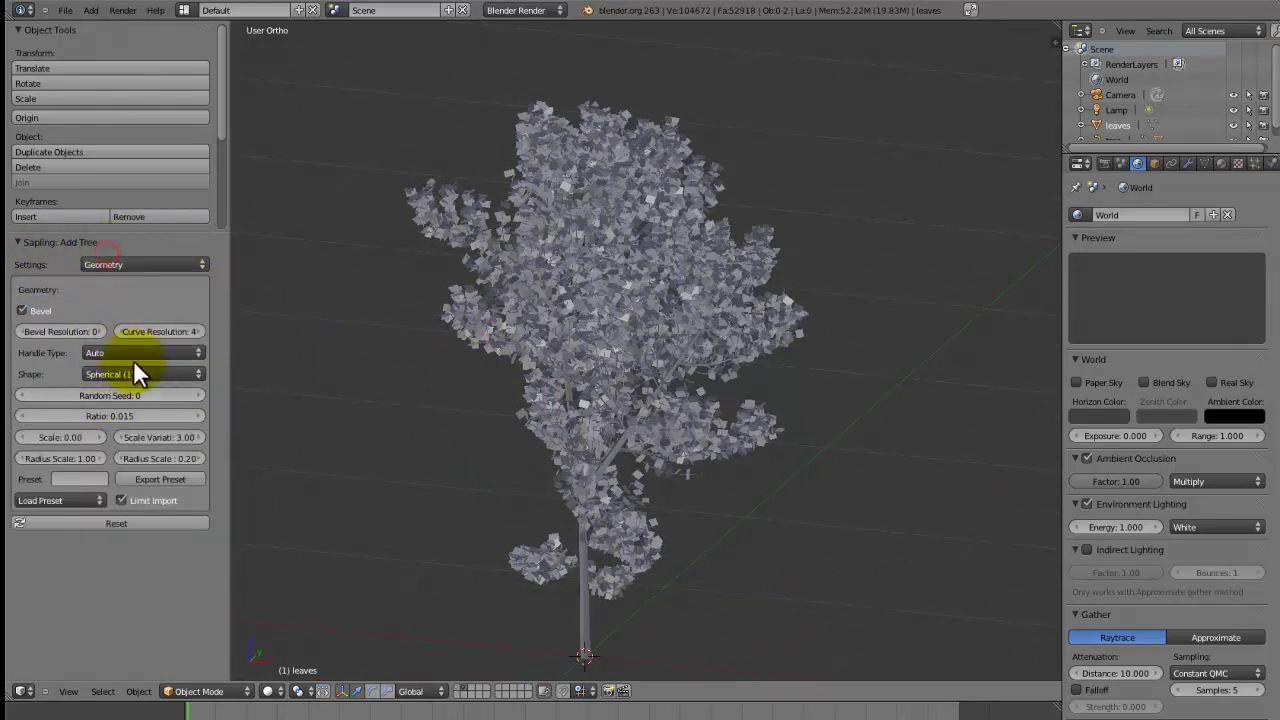
left_click(199, 395)
left_click(199, 395)
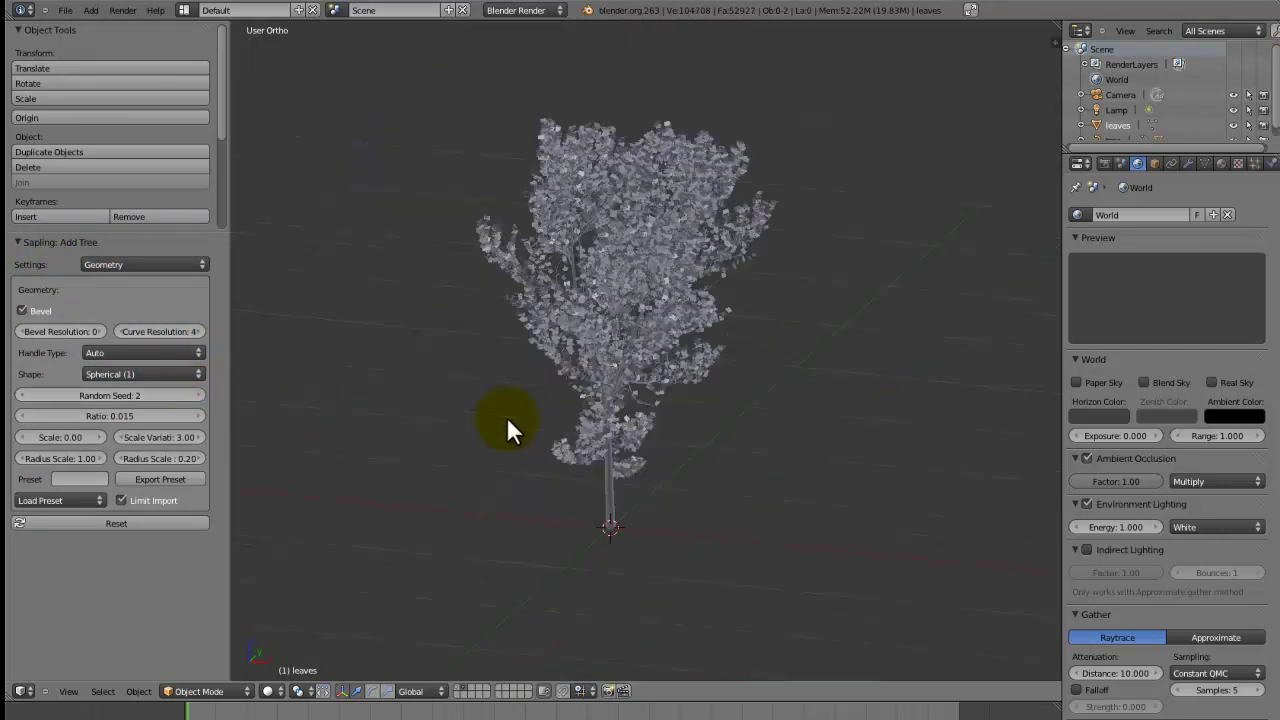
middle_click_drag(506, 416, 691, 244)
Assign the existing Leaves material to the new tree's foliage and the Shrub_Trunk material to its trunk and branches
right_click(691, 244)
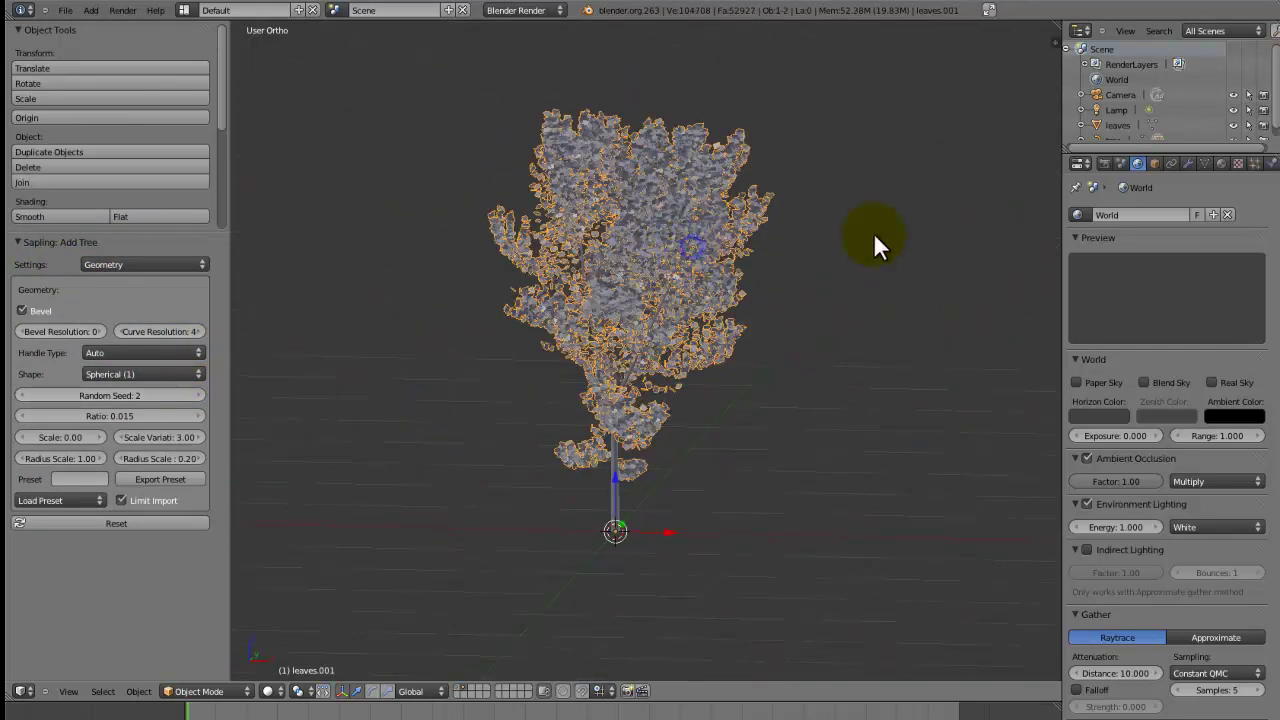
left_click(1222, 163)
left_click(1078, 264)
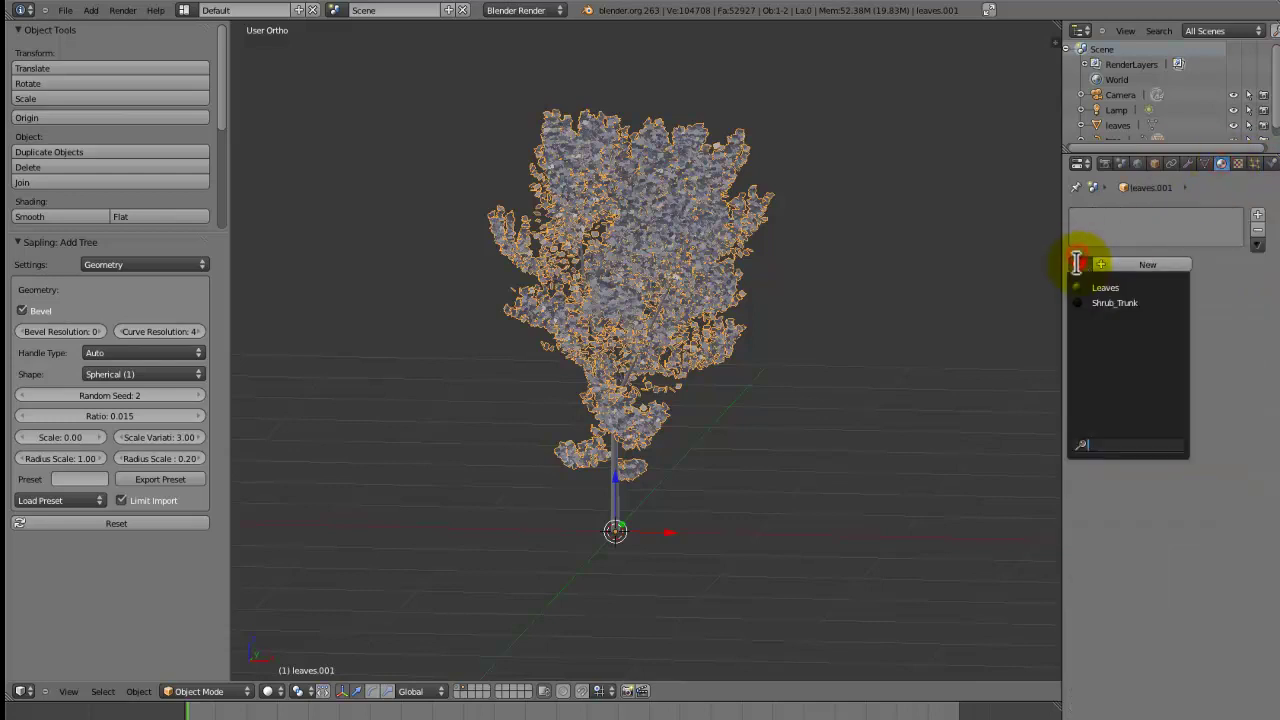
left_click(1092, 288)
right_click(608, 520)
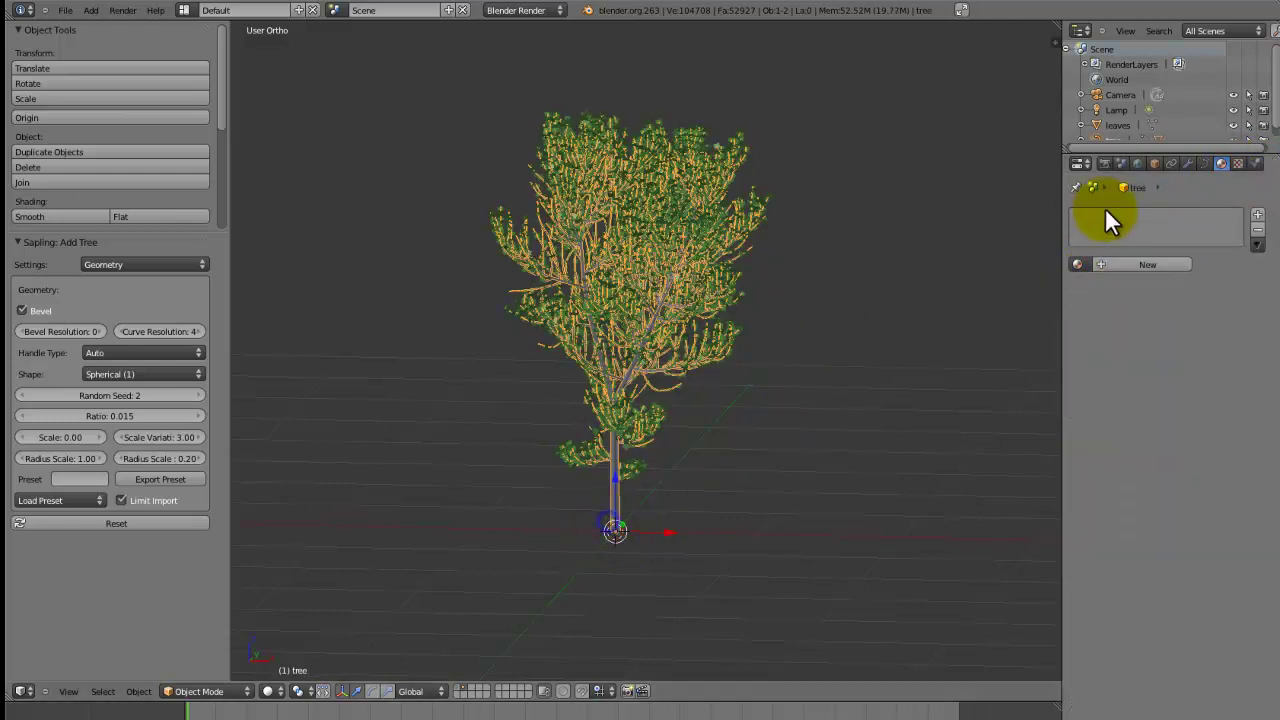
left_click(1078, 264)
left_click(1090, 302)
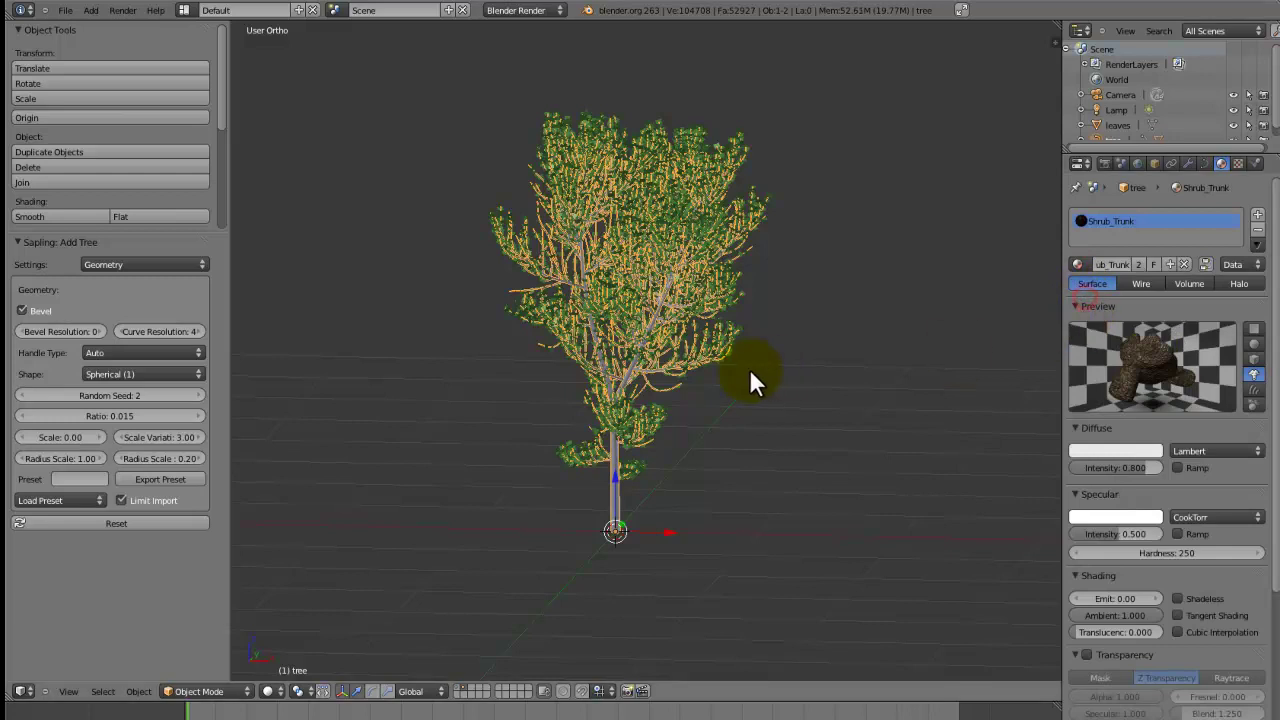
Select the new tree's leaves and trunk together, try to join them, and move both to the first layer
key("a")
right_click(631, 459)
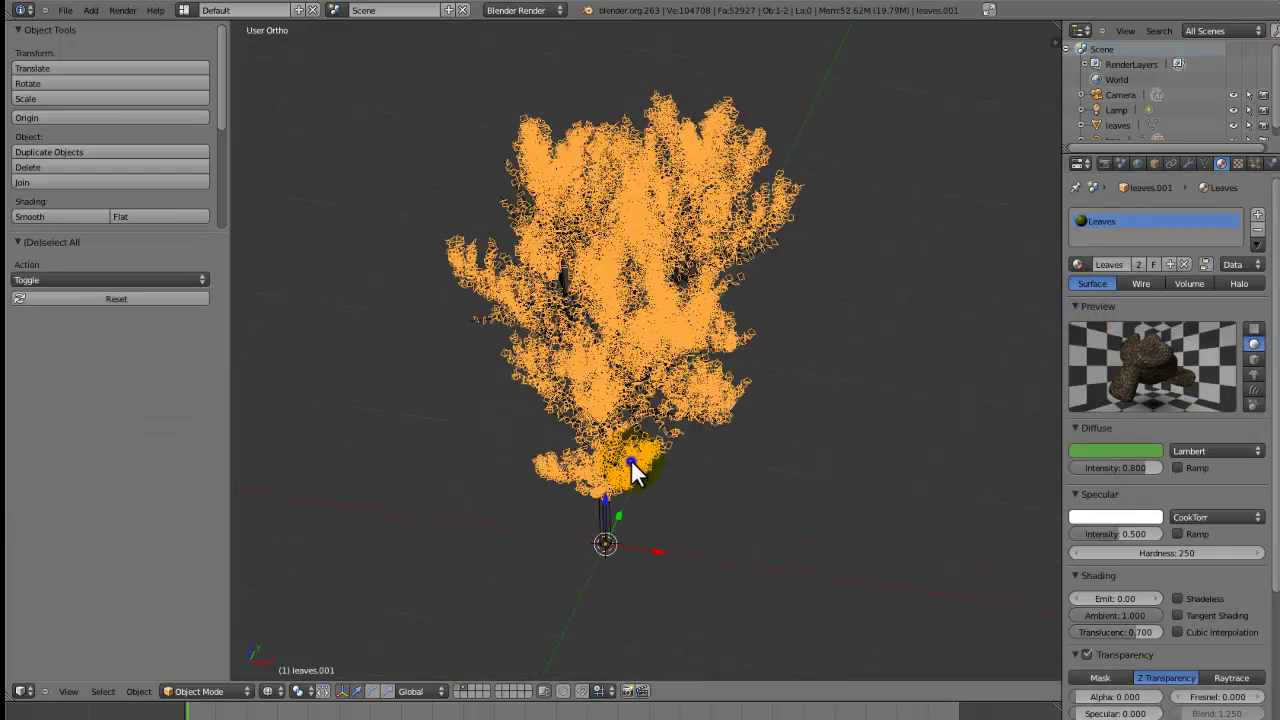
right_click(599, 519, "shift")
key("ctrl+j")
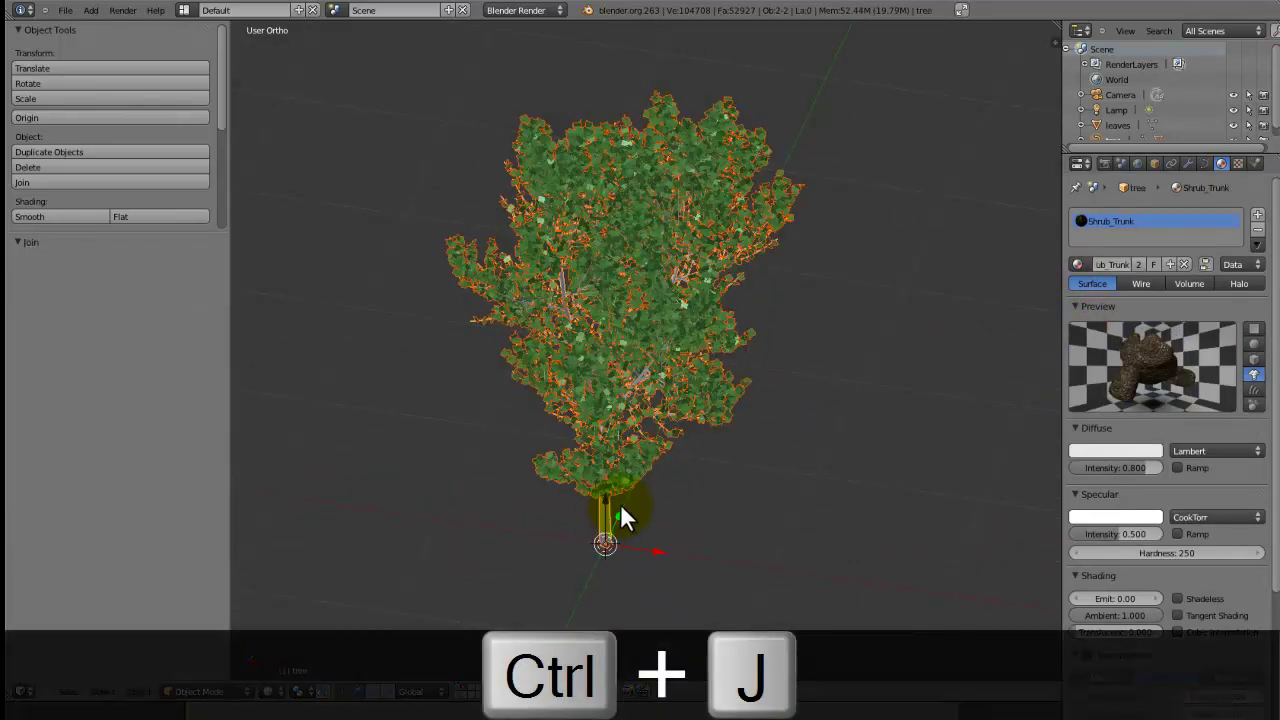
key("m")
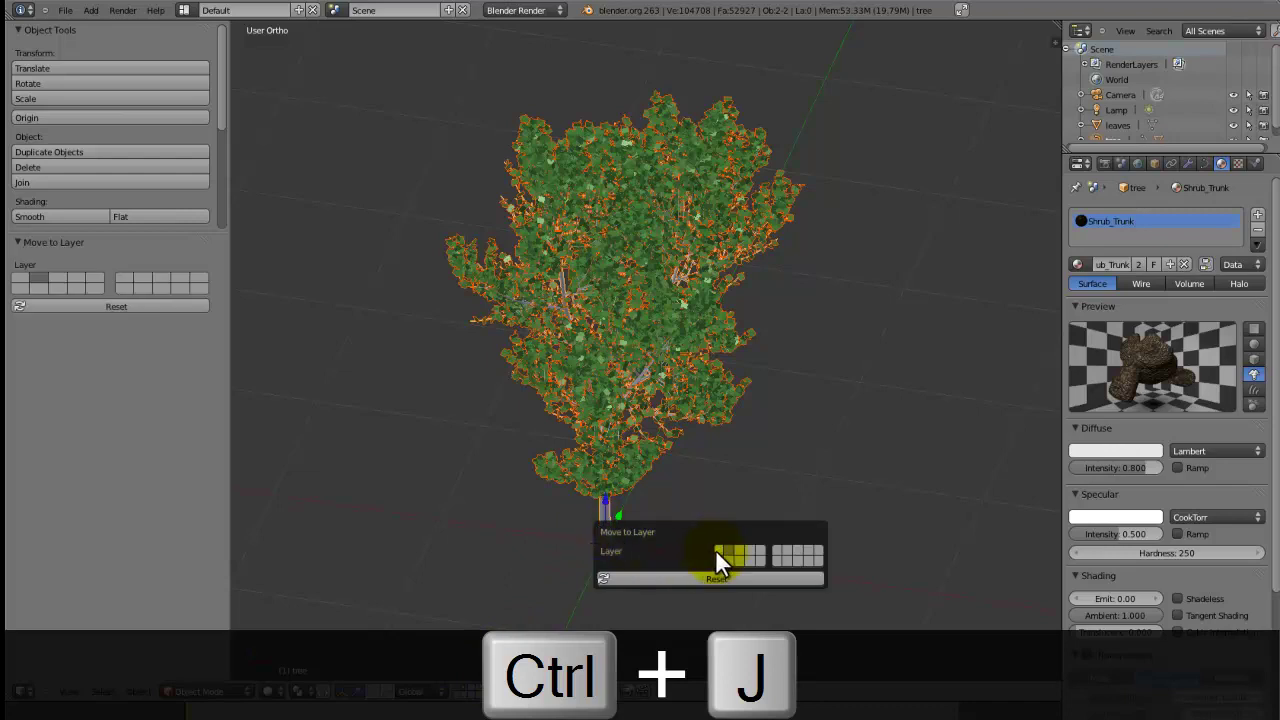
left_click(718, 551)
Add another Sapling tree on the second layer with the Forest Shrub preset
key("shift+a")
mouse_move(569, 487)
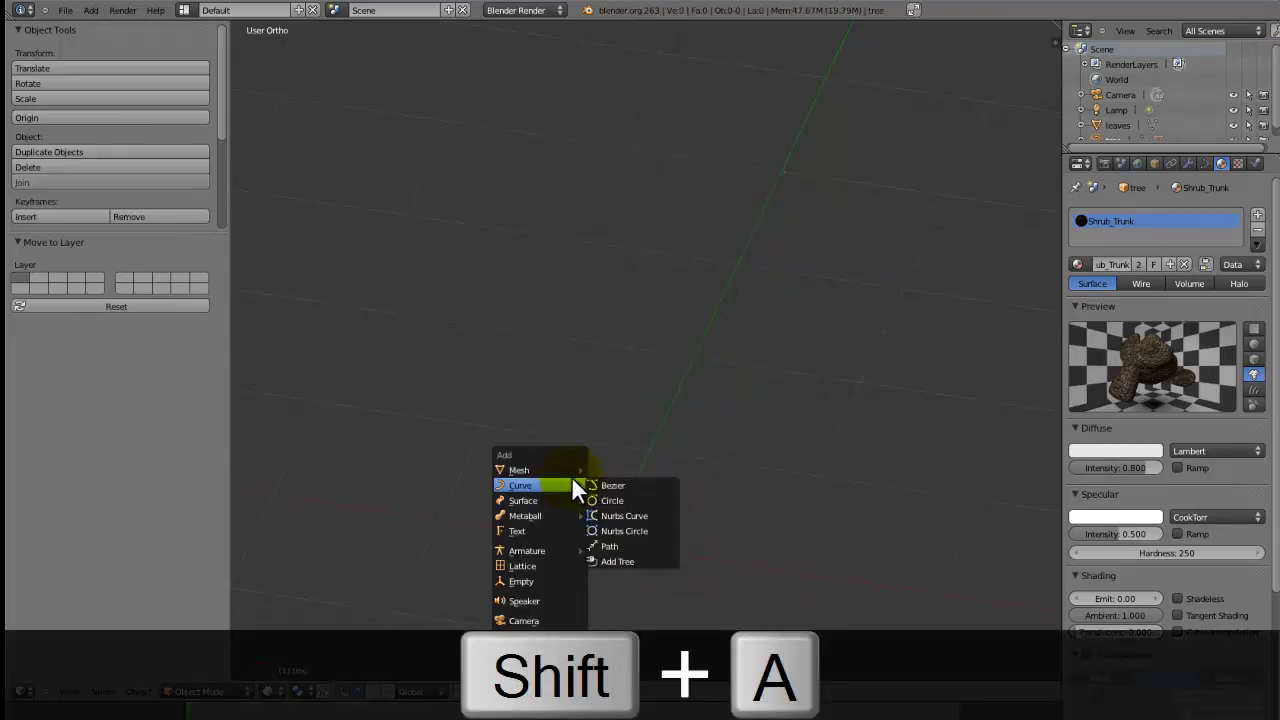
left_click(628, 560)
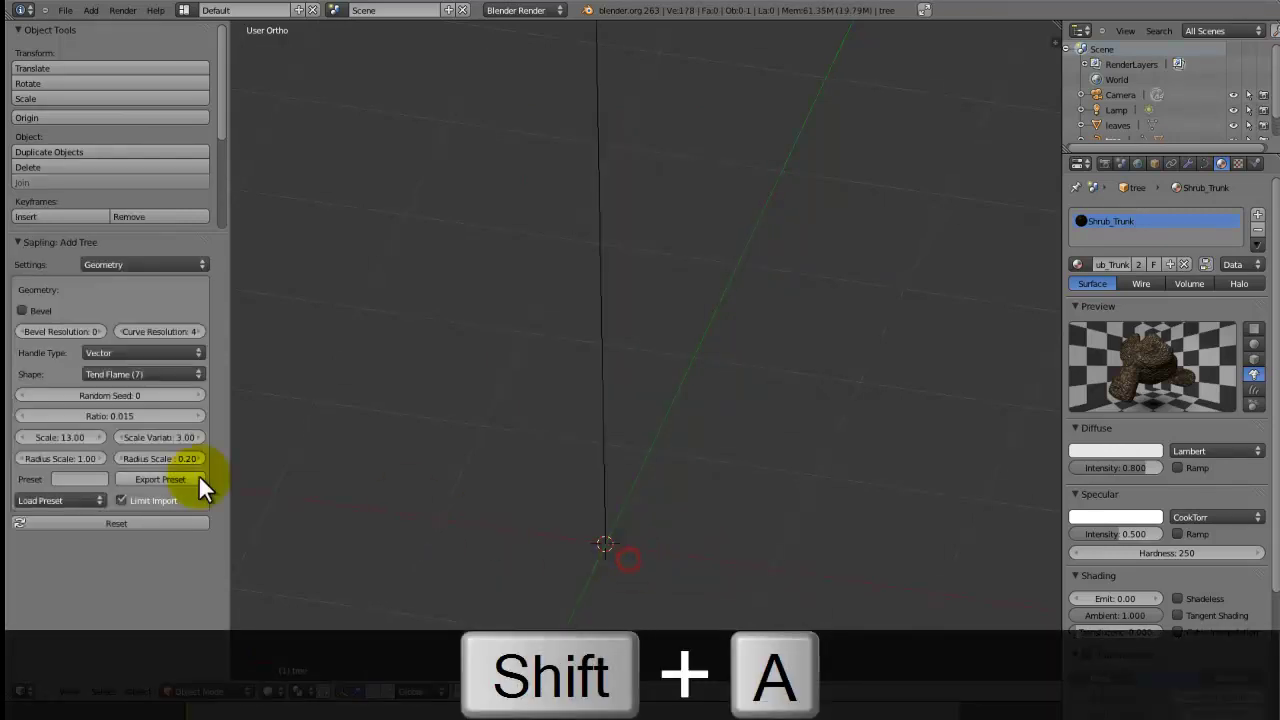
left_click(74, 497)
left_click(66, 497)
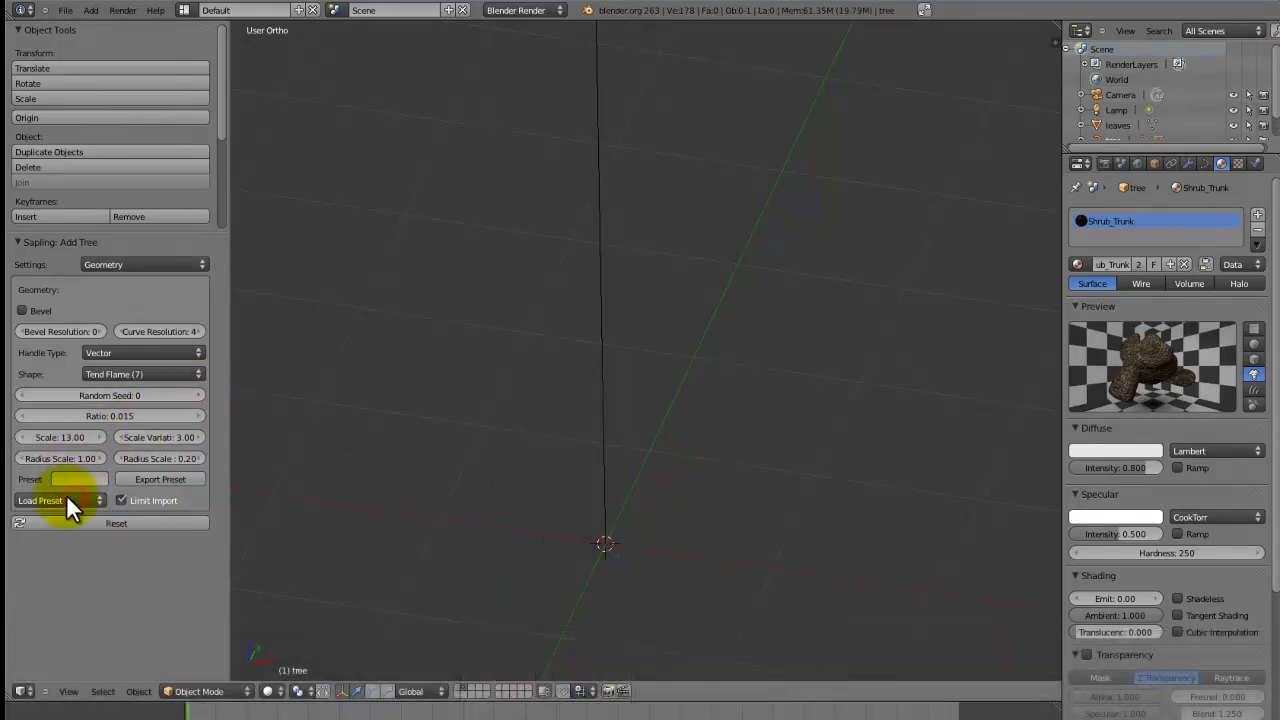
left_click(64, 497)
left_click(52, 541)
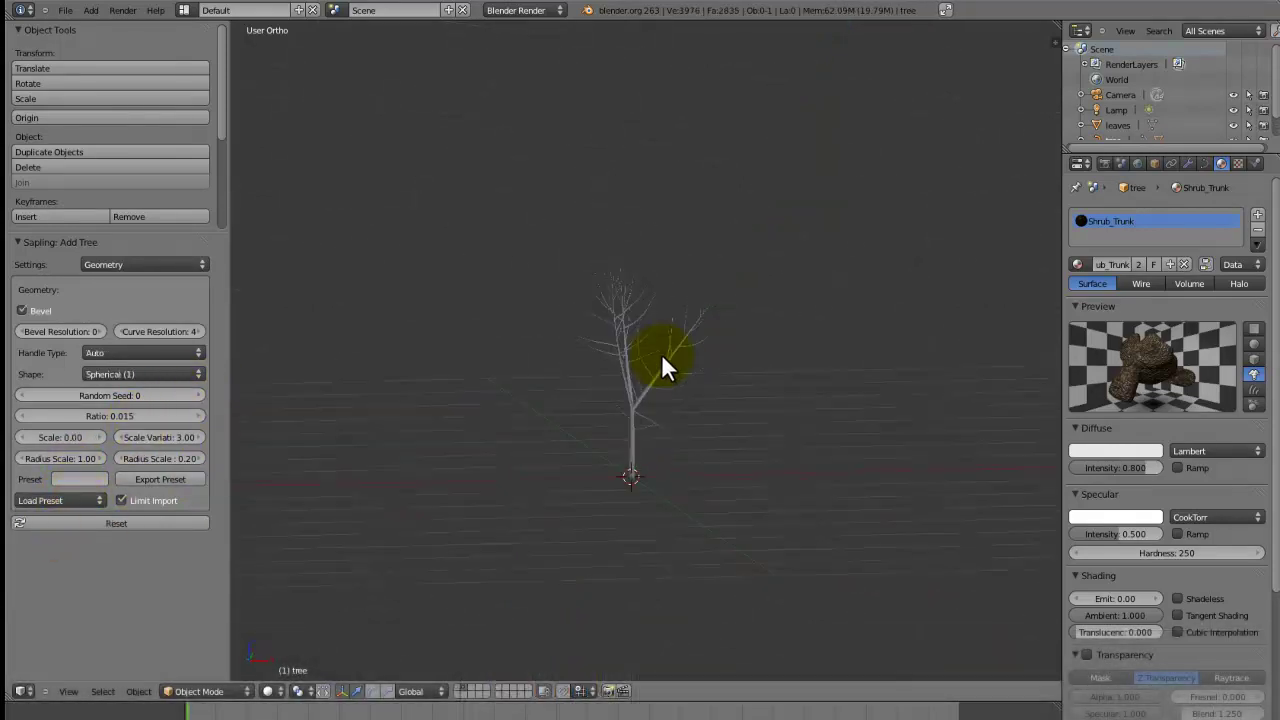
middle_click_drag(620, 411, 520, 444)
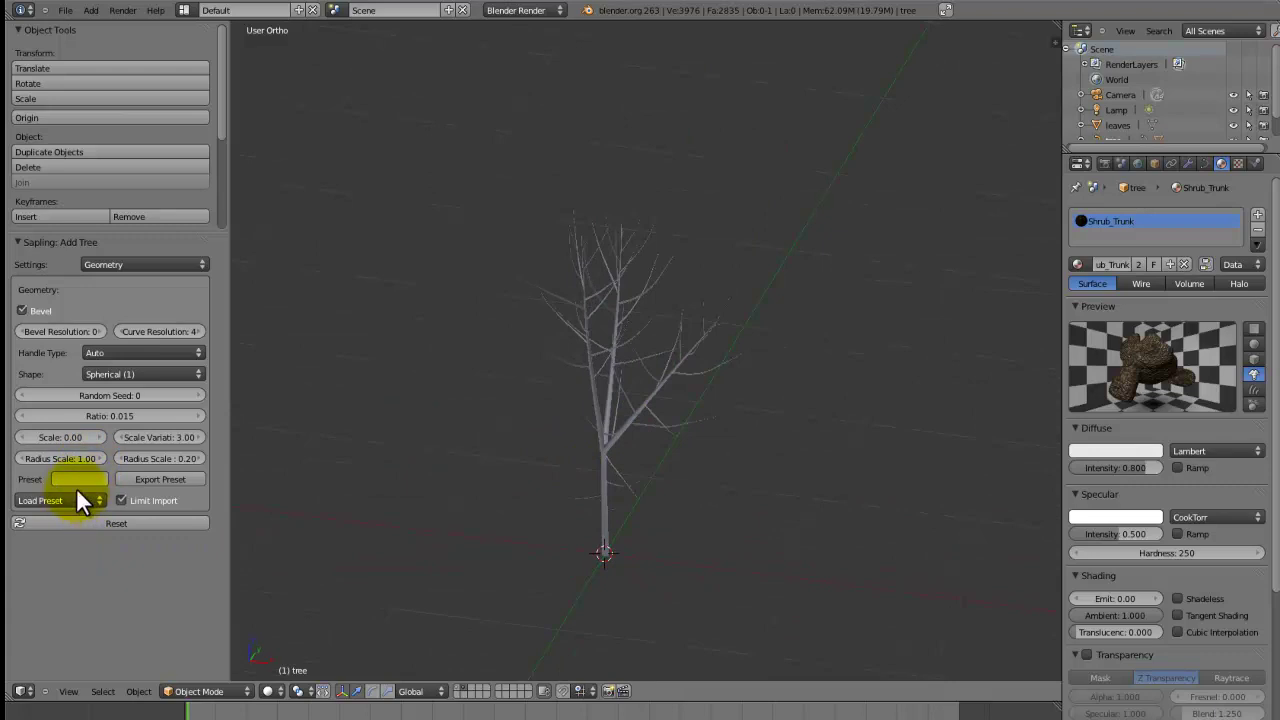
Load the black_tupelo preset on the tree, and switch back to the Forest Shrub preset
left_click(76, 497)
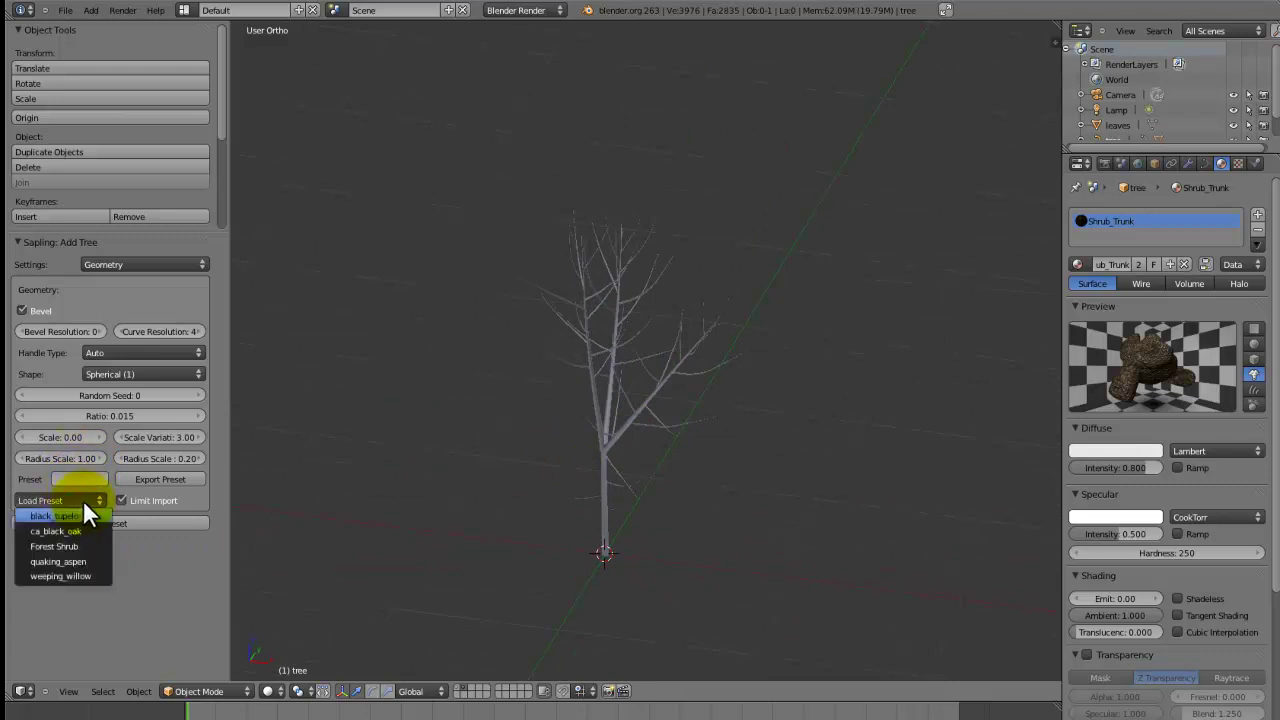
left_click(82, 510)
left_click(105, 500)
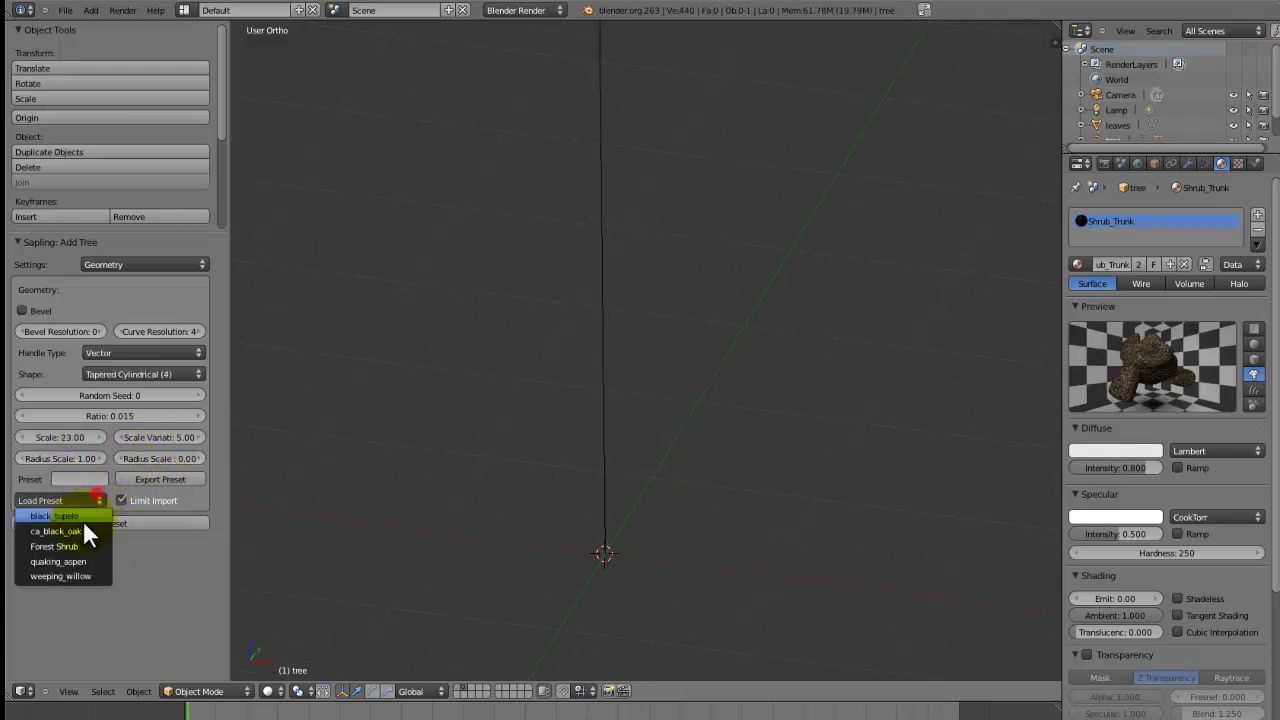
left_click(71, 543)
Set the third tree's geometry random seed to 6 for a different branch shape
middle_click_drag(663, 390, 212, 384)
left_click(198, 393)
left_click(198, 393)
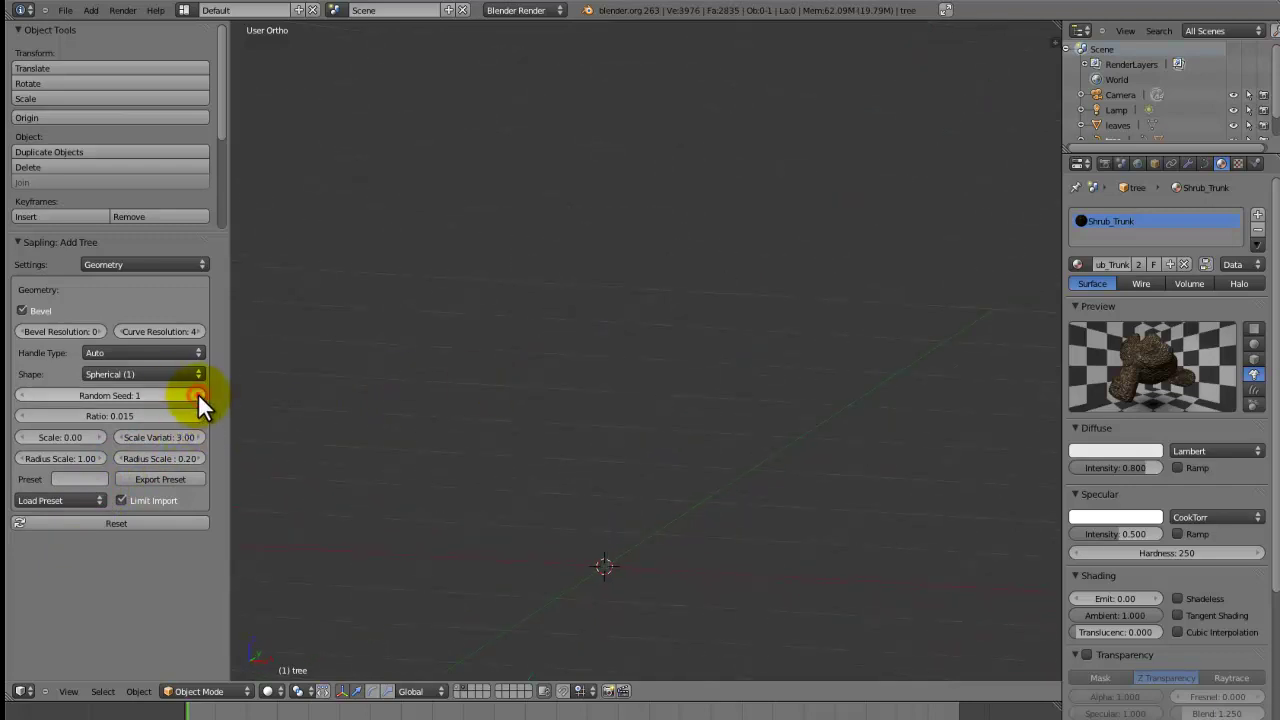
left_click(198, 393)
left_click(198, 393)
left_click(198, 393)
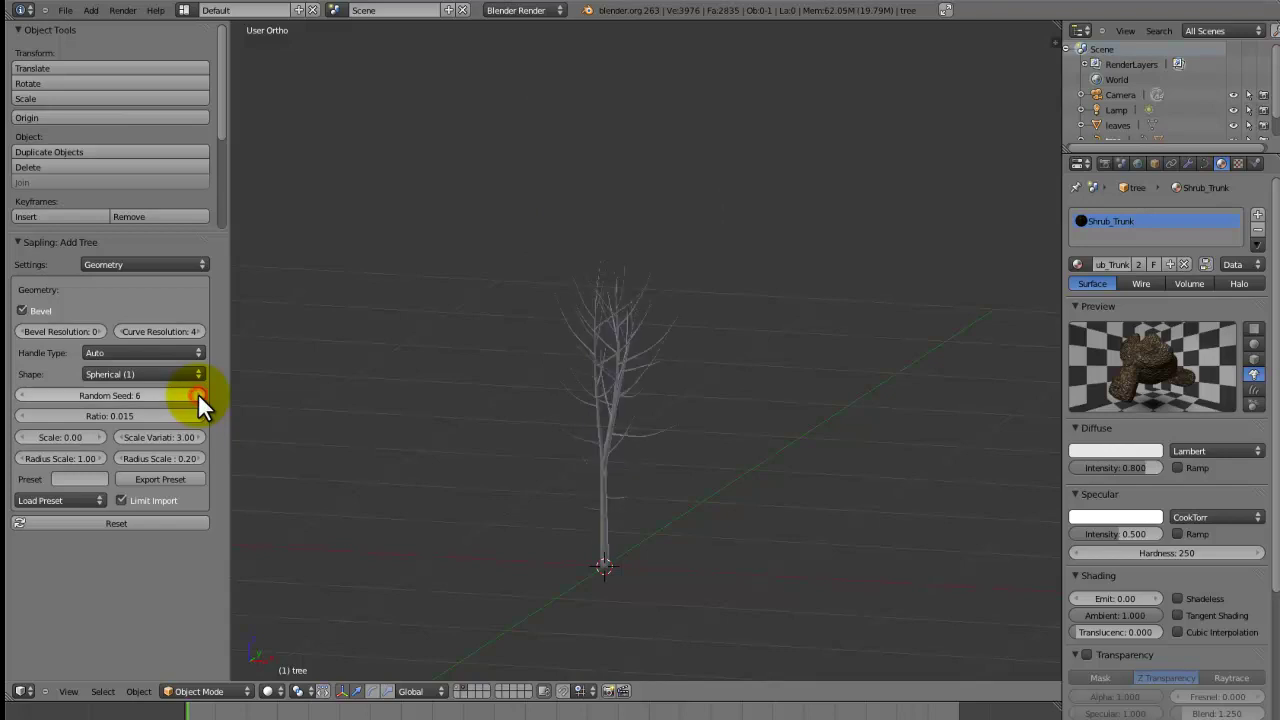
Set the third tree's branch splitting levels to 3 and show its leaves
middle_click_drag(661, 449, 409, 441)
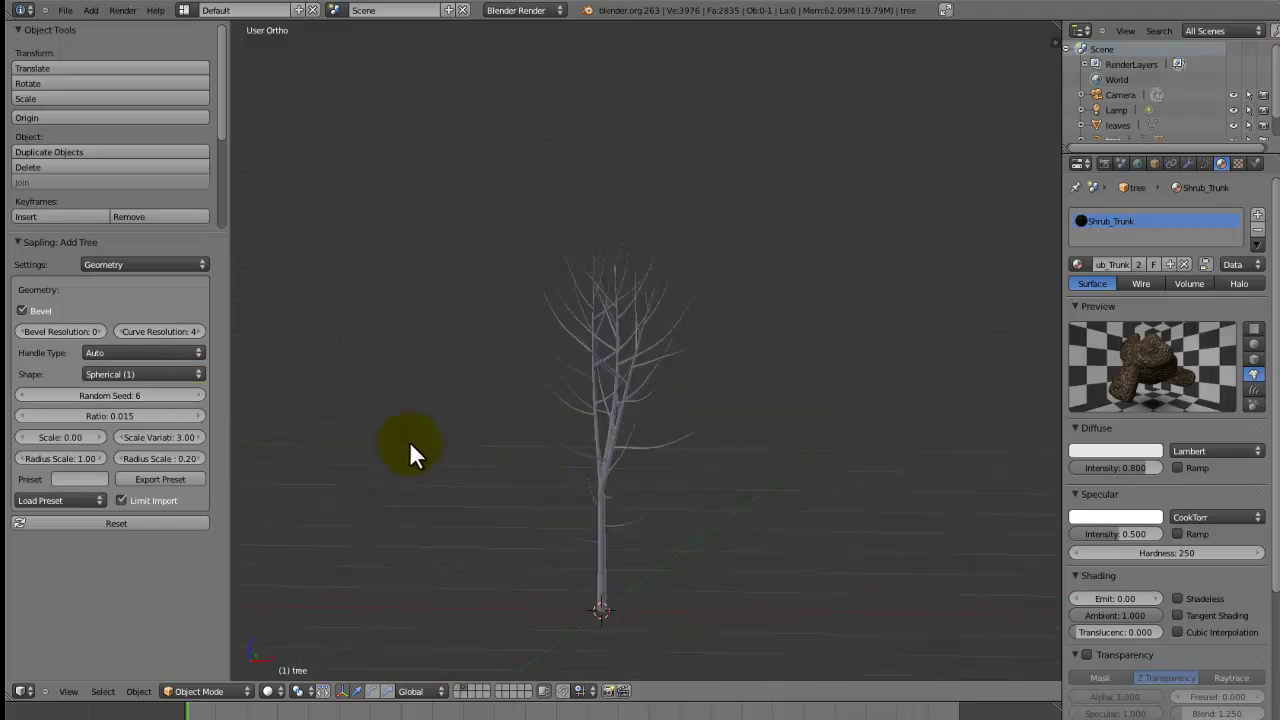
left_click(125, 263)
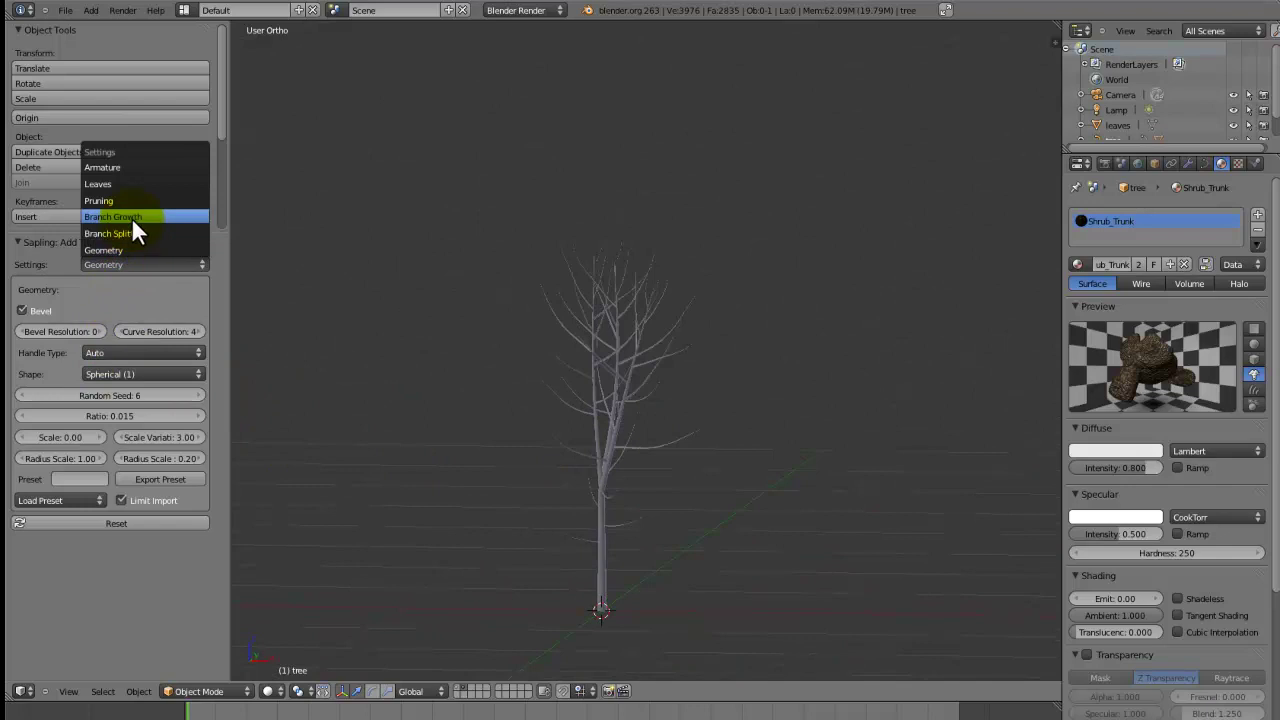
left_click(134, 233)
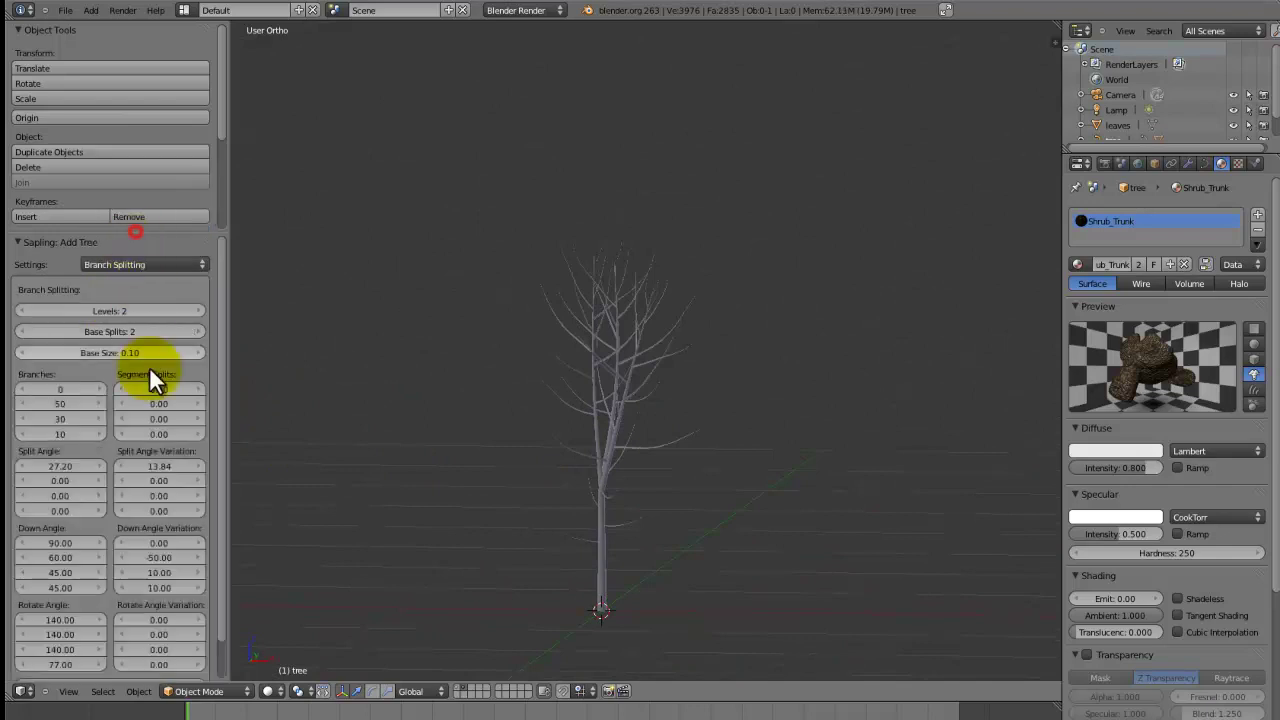
left_click(199, 309)
left_click(165, 263)
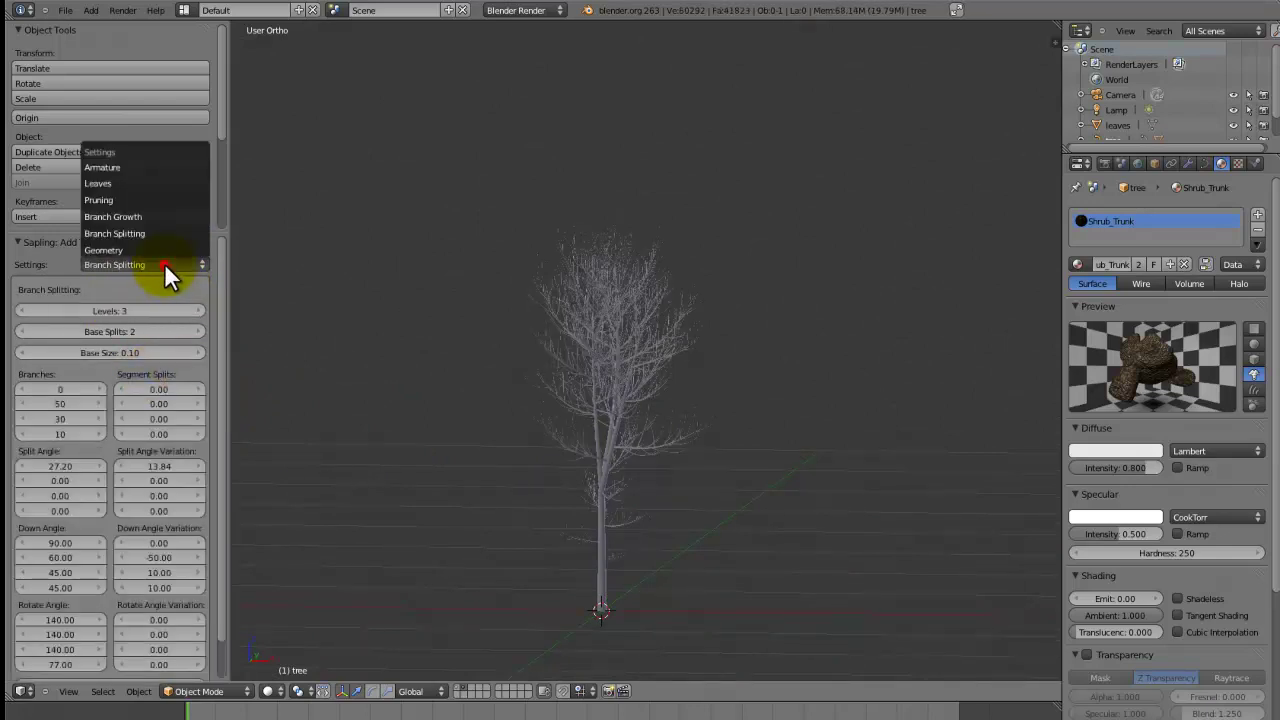
left_click(137, 183)
left_click(74, 309)
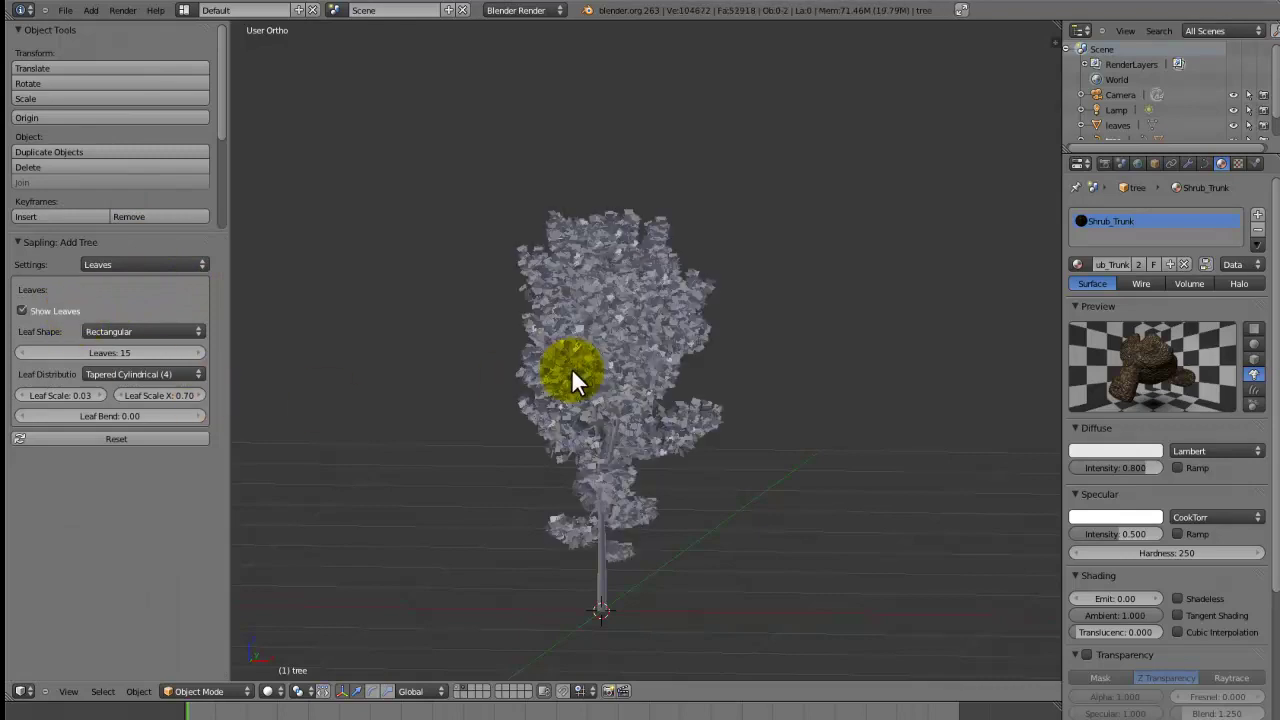
Assign the existing Leaves material to the third tree's leaves and the Shrub_Trunk material to its trunk
scroll(657, 419, "up", 4)
right_click(652, 425)
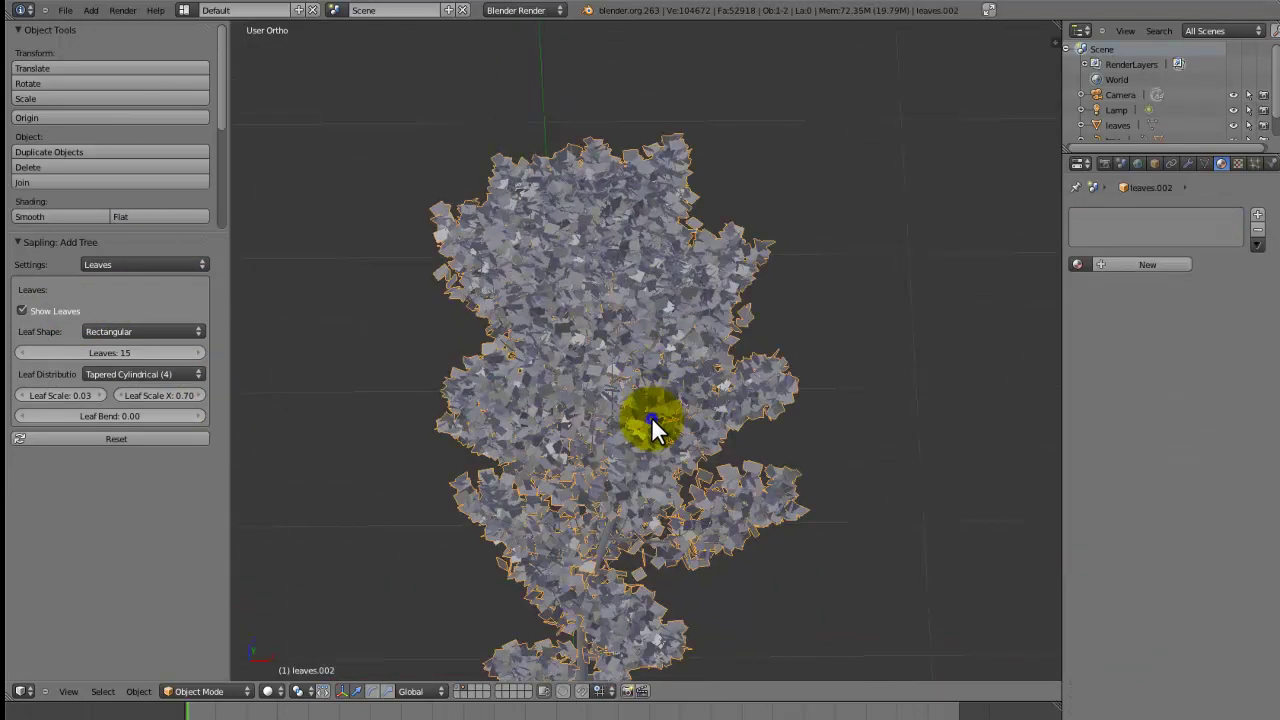
left_click(1075, 264)
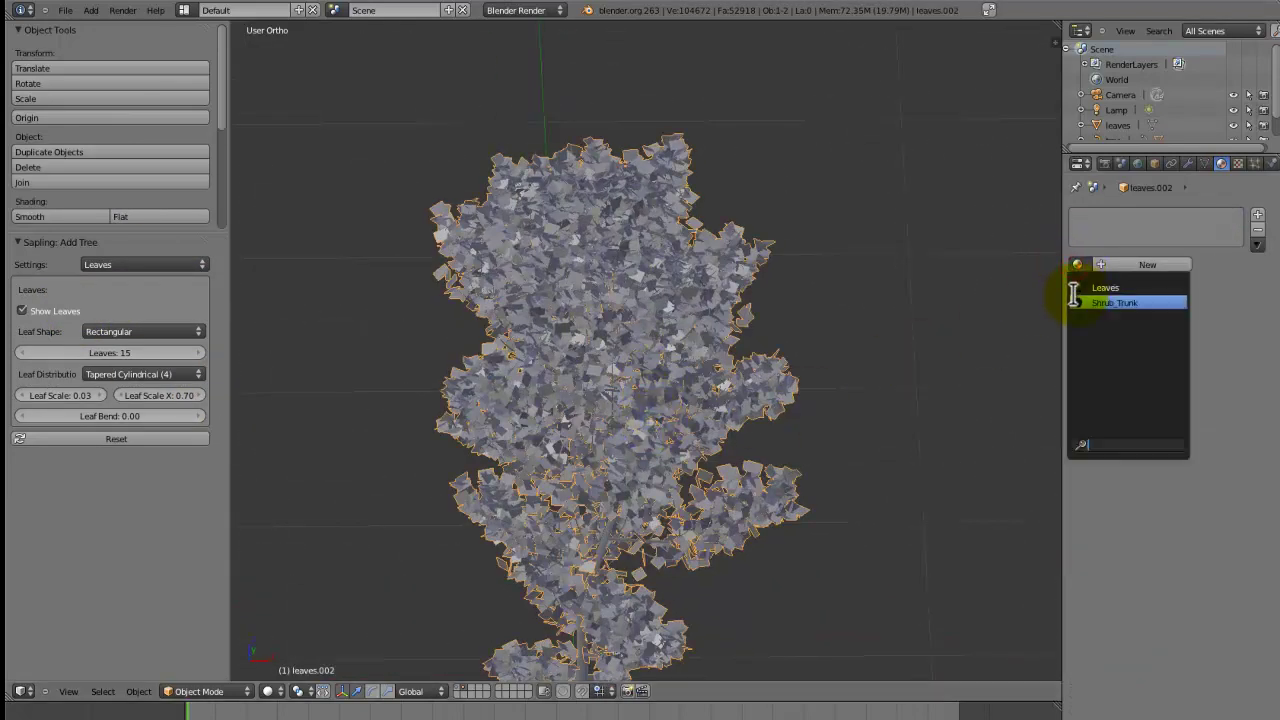
left_click(1080, 288)
scroll(717, 475, "down", 2)
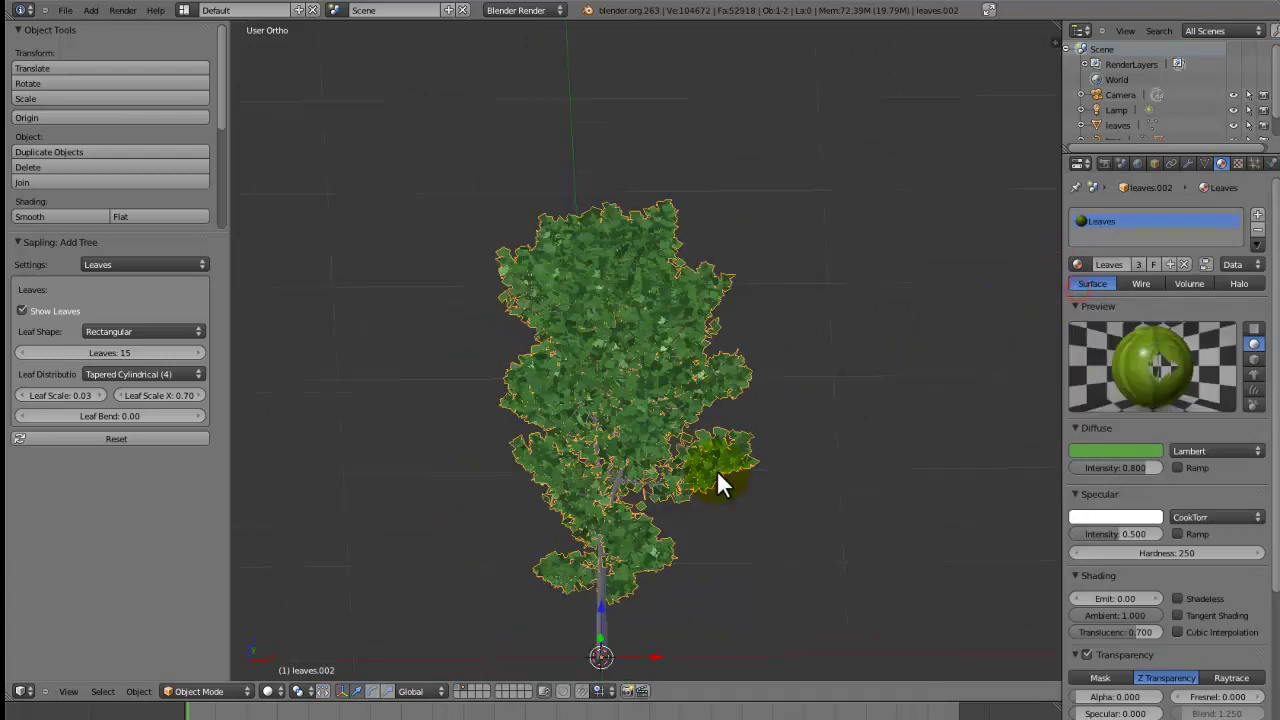
right_click(600, 614)
left_click(1079, 263)
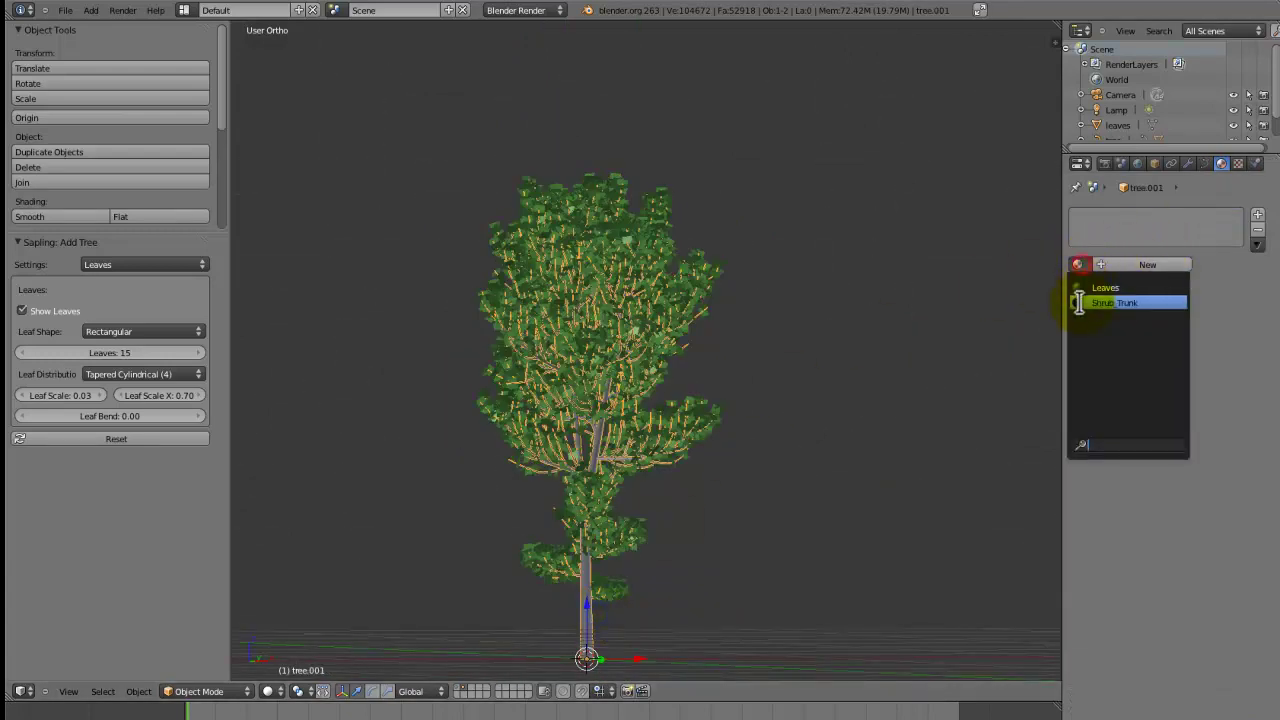
left_click(1082, 294)
Try to join the third tree's leaves and trunk into one object
middle_click_drag(363, 480, 535, 488)
right_click(623, 527, "shift")
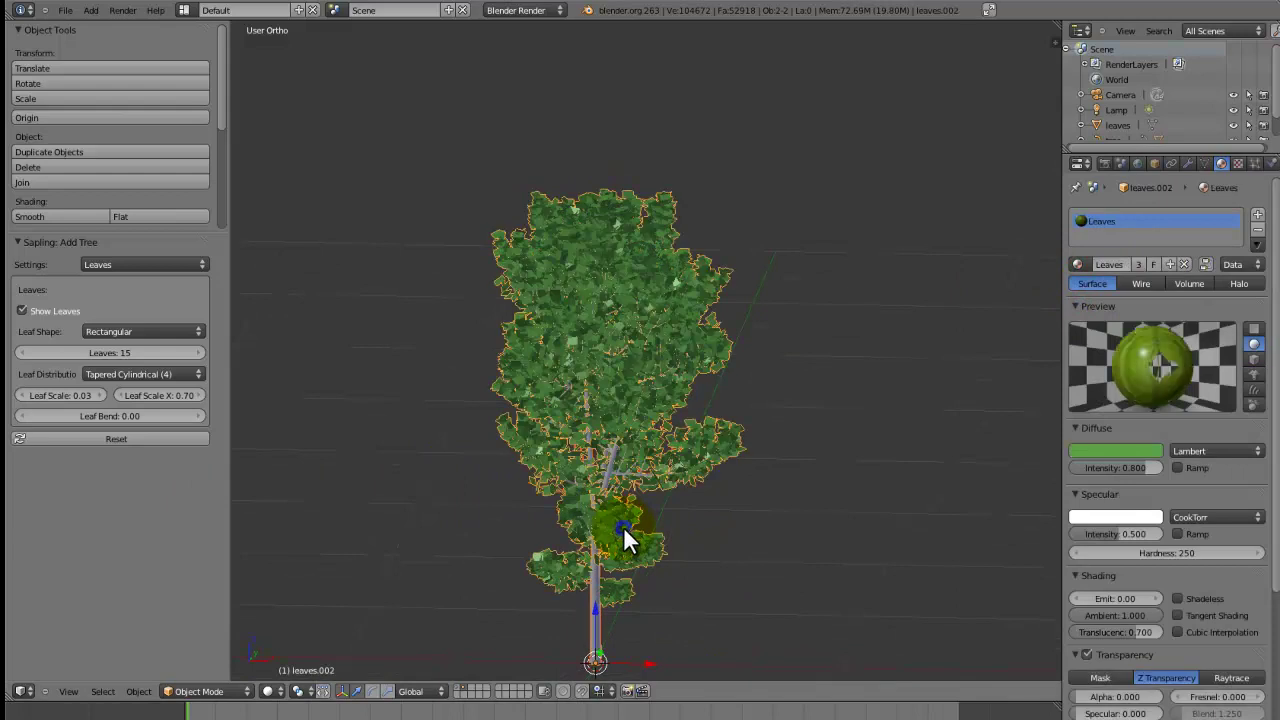
key("ctrl+j")
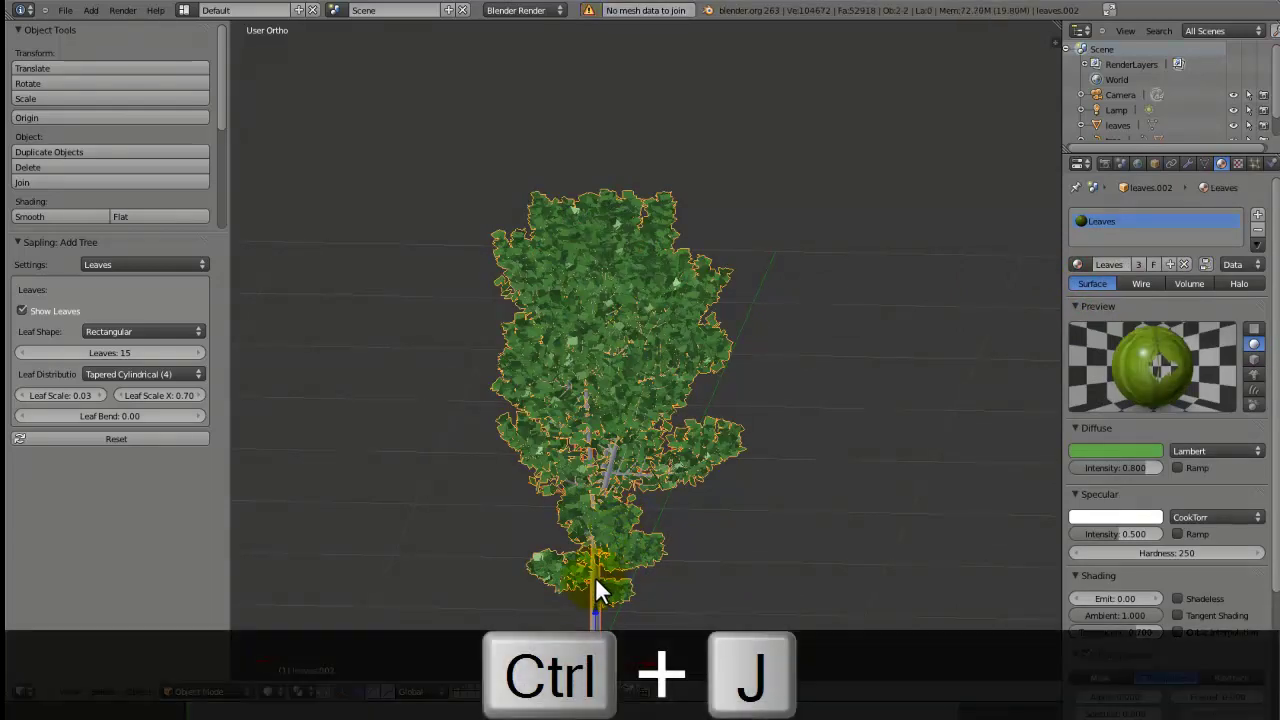
Convert the third tree's trunk from curve to mesh and join it with its leaves
right_click(595, 590, "shift")
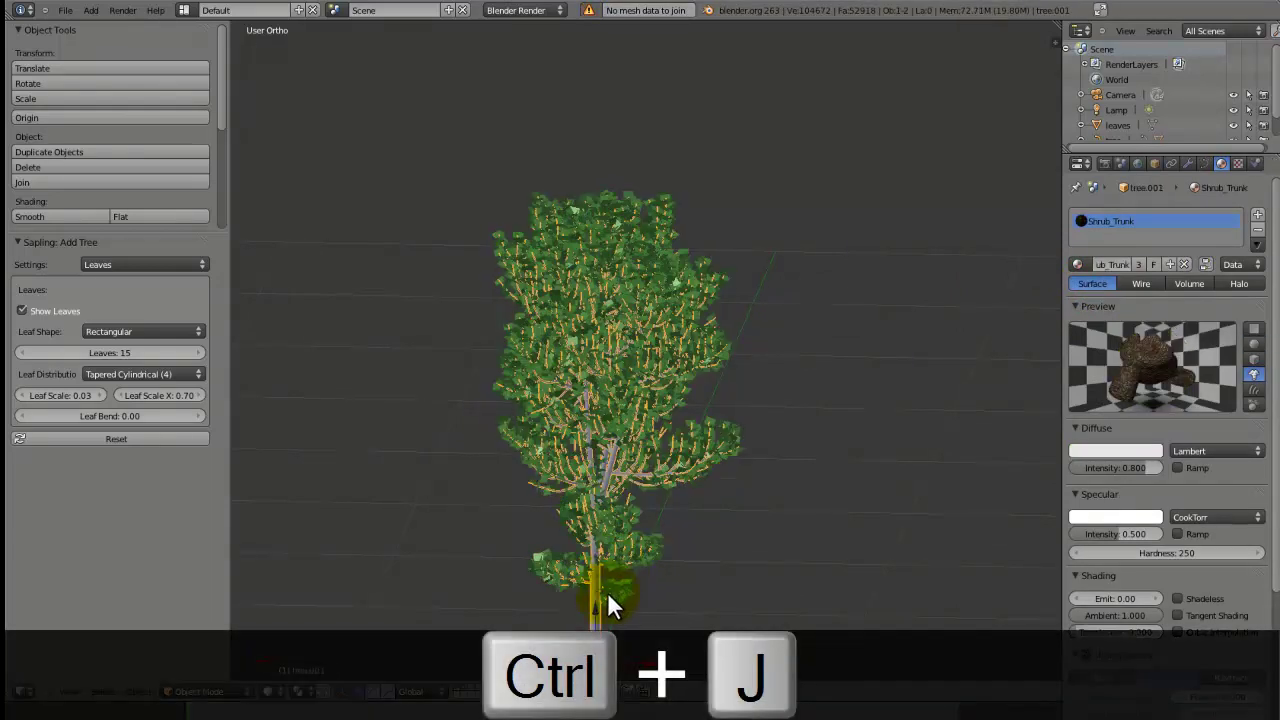
key("alt+c")
left_click(607, 591)
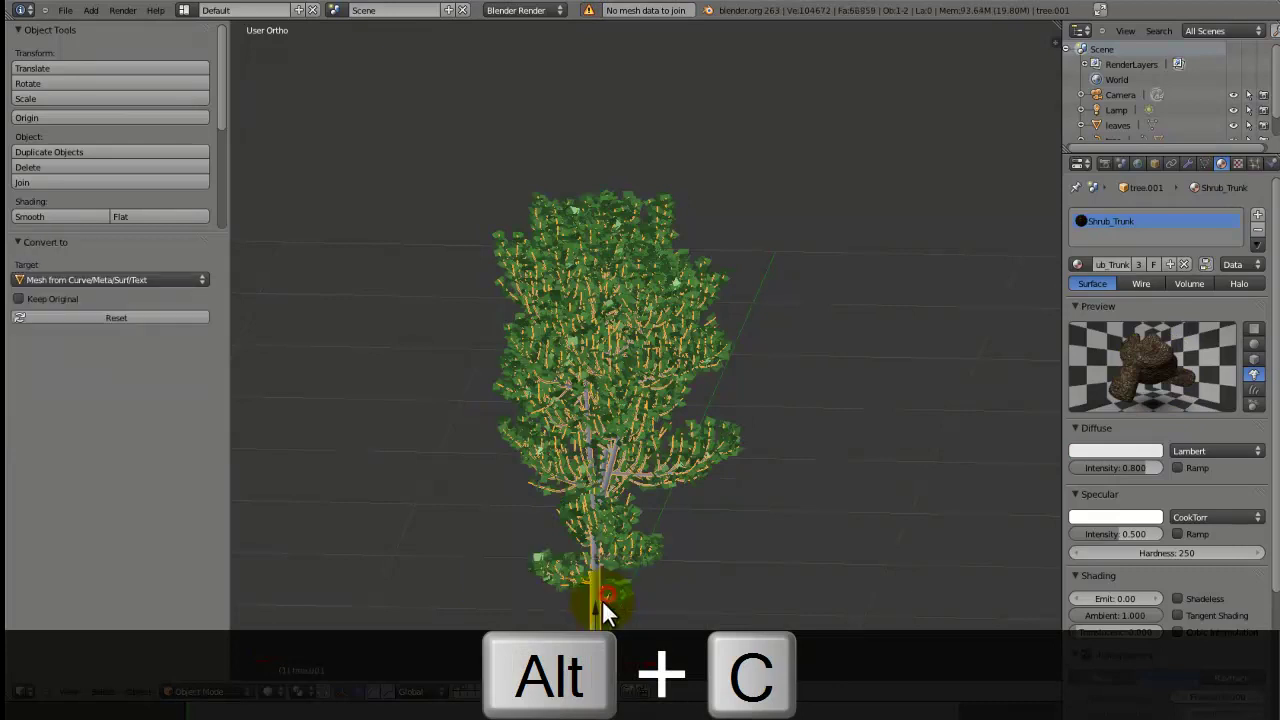
right_click(630, 551, "shift")
key("ctrl+j")
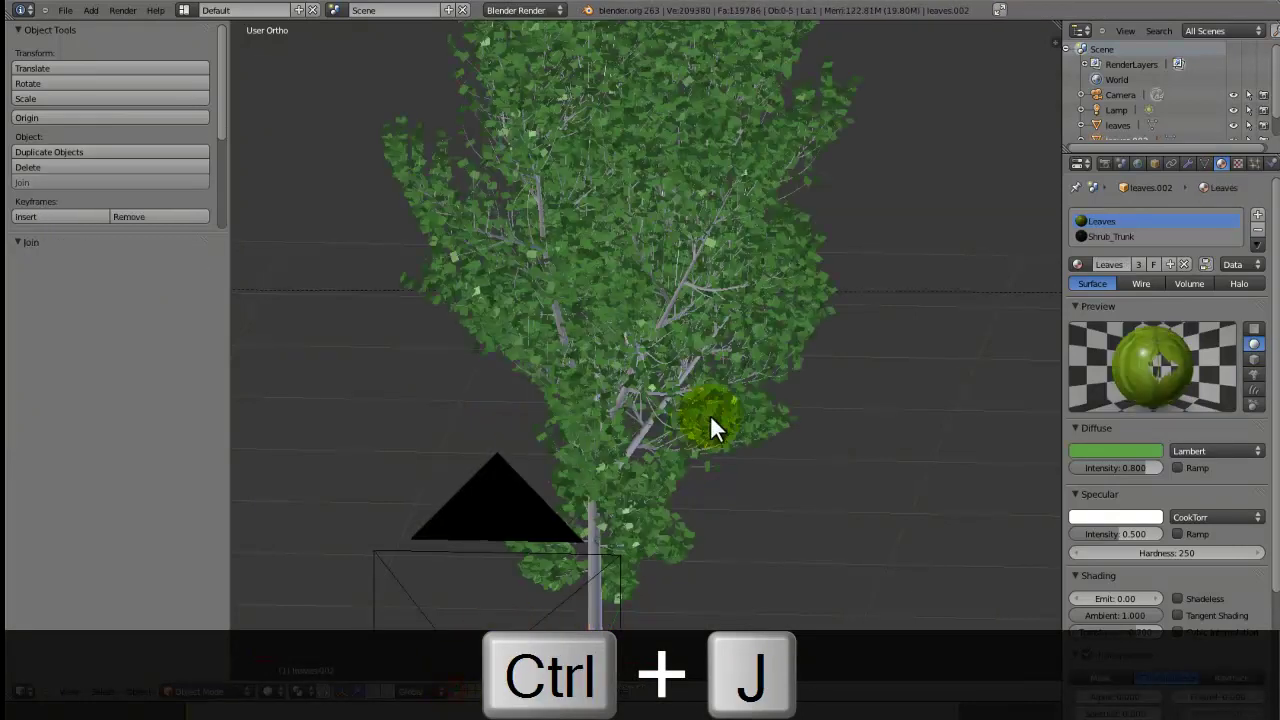
Show the first layer and move the first tree about -2.146 along the global X axis
scroll(714, 423, "down", 3)
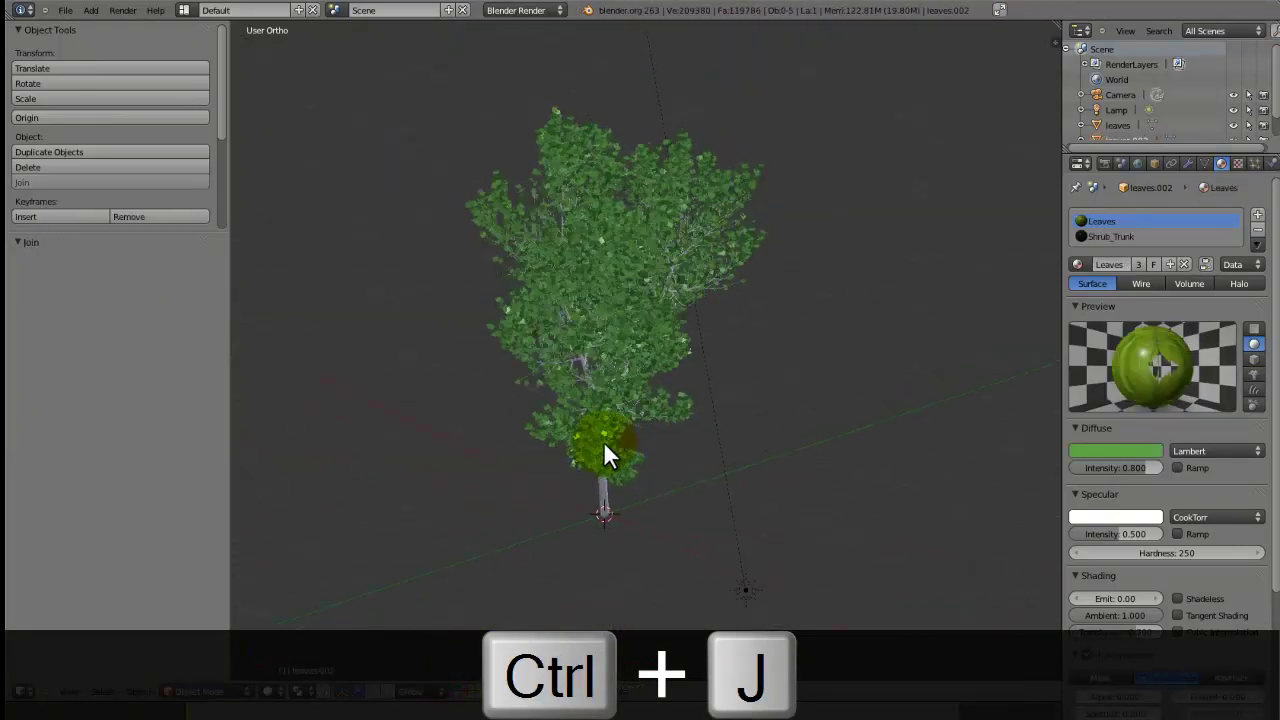
right_click(615, 506)
key("g")
key("x")
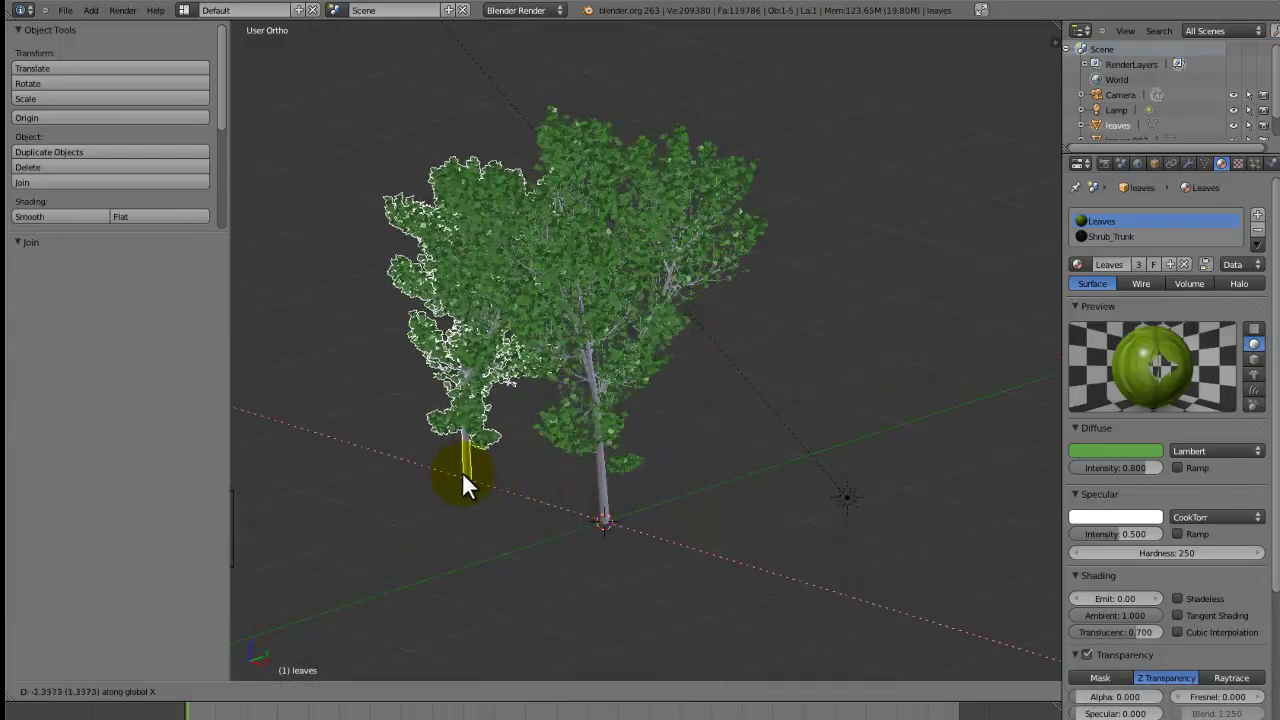
left_click(392, 447)
Convert the second tree's trunk curve to a mesh and join it with that tree's leaves
key("KP_1")
middle_click_drag(602, 373, 611, 413)
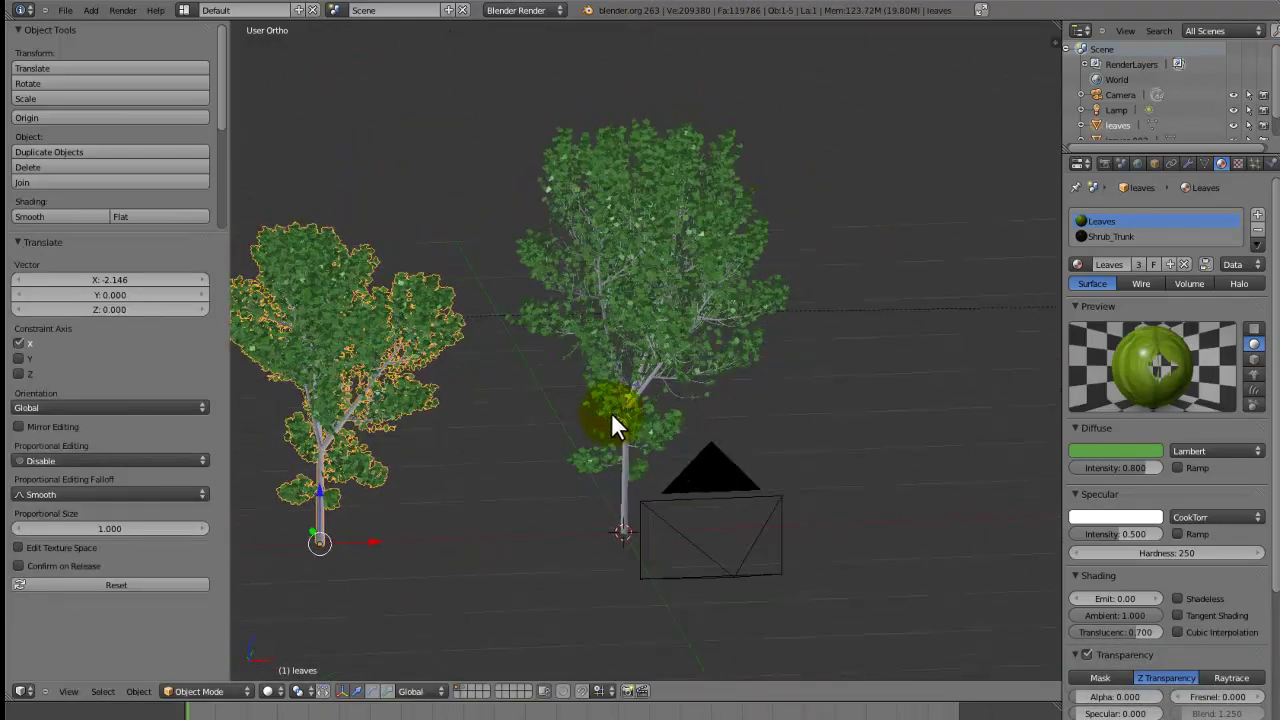
right_click(628, 452)
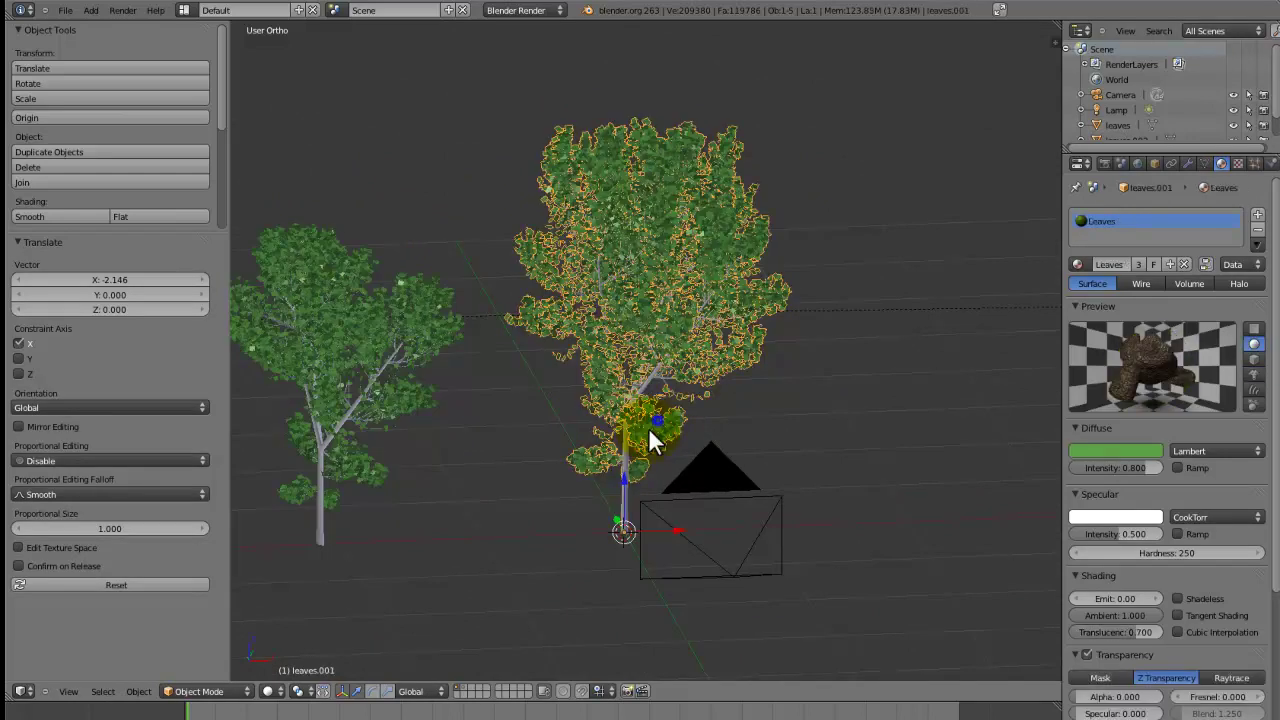
key("alt+c")
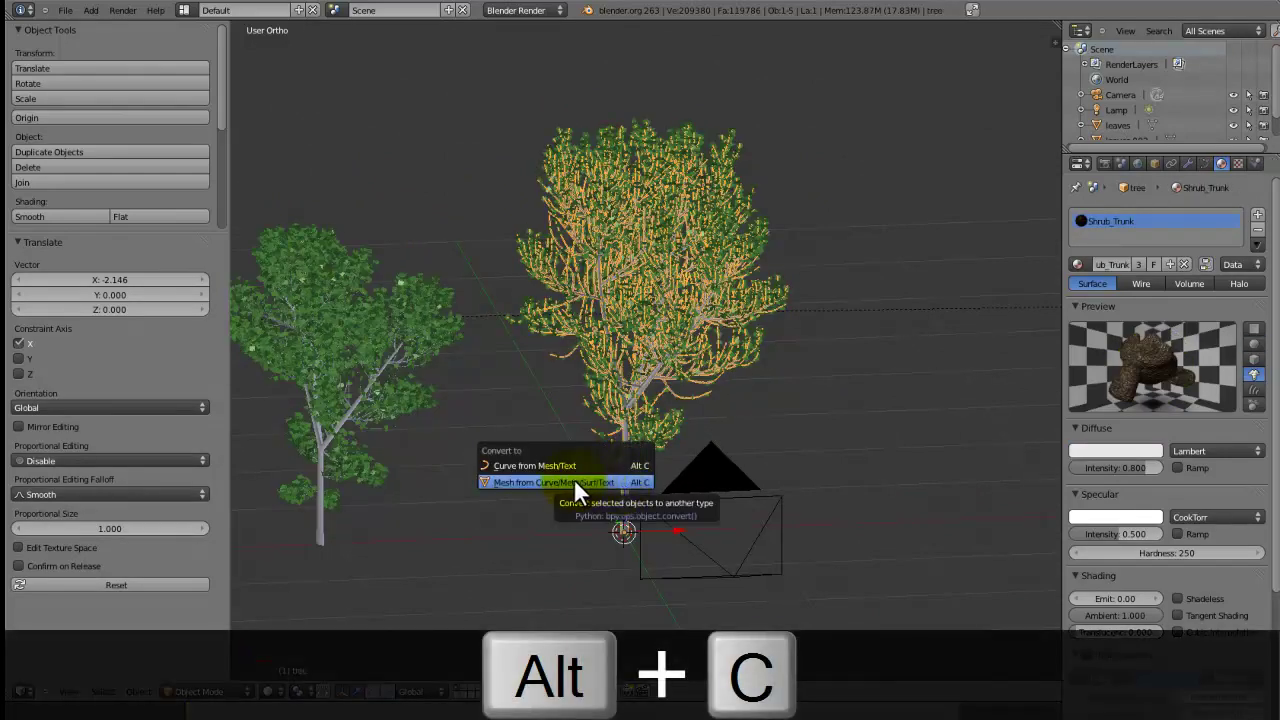
left_click(572, 481)
scroll(637, 437, "up", 3)
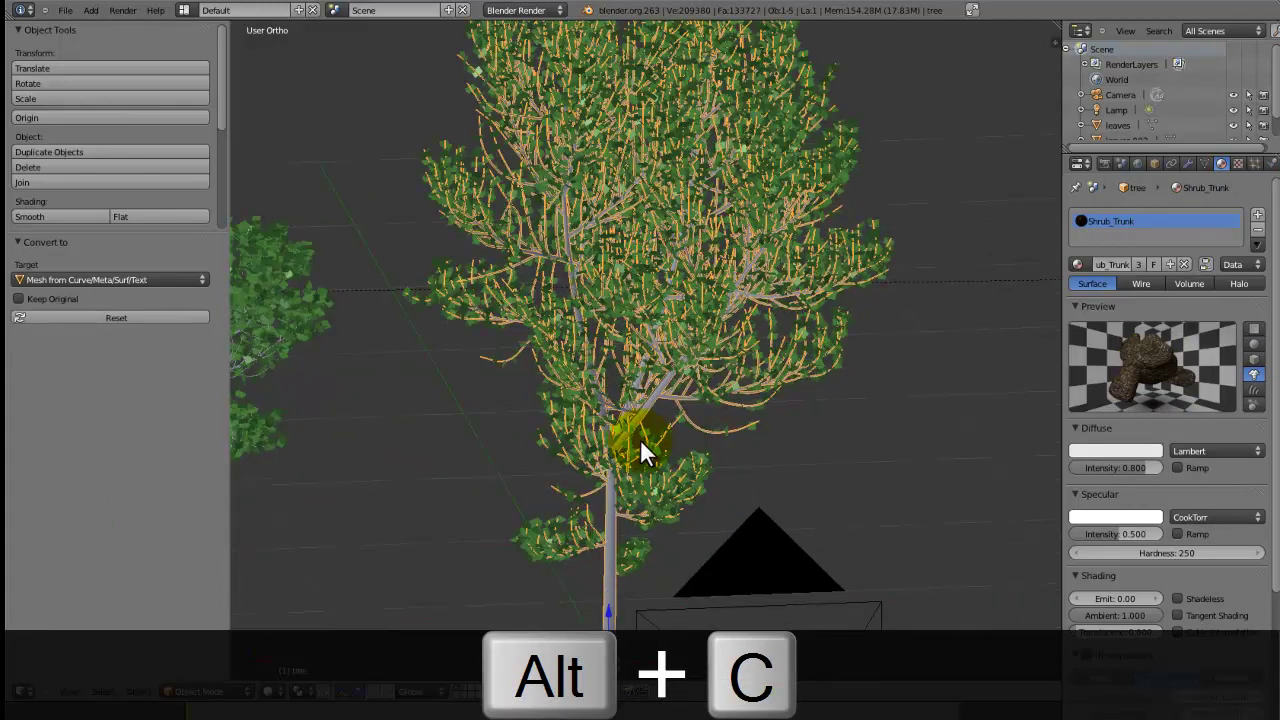
right_click(645, 462, "shift")
key("ctrl+j")
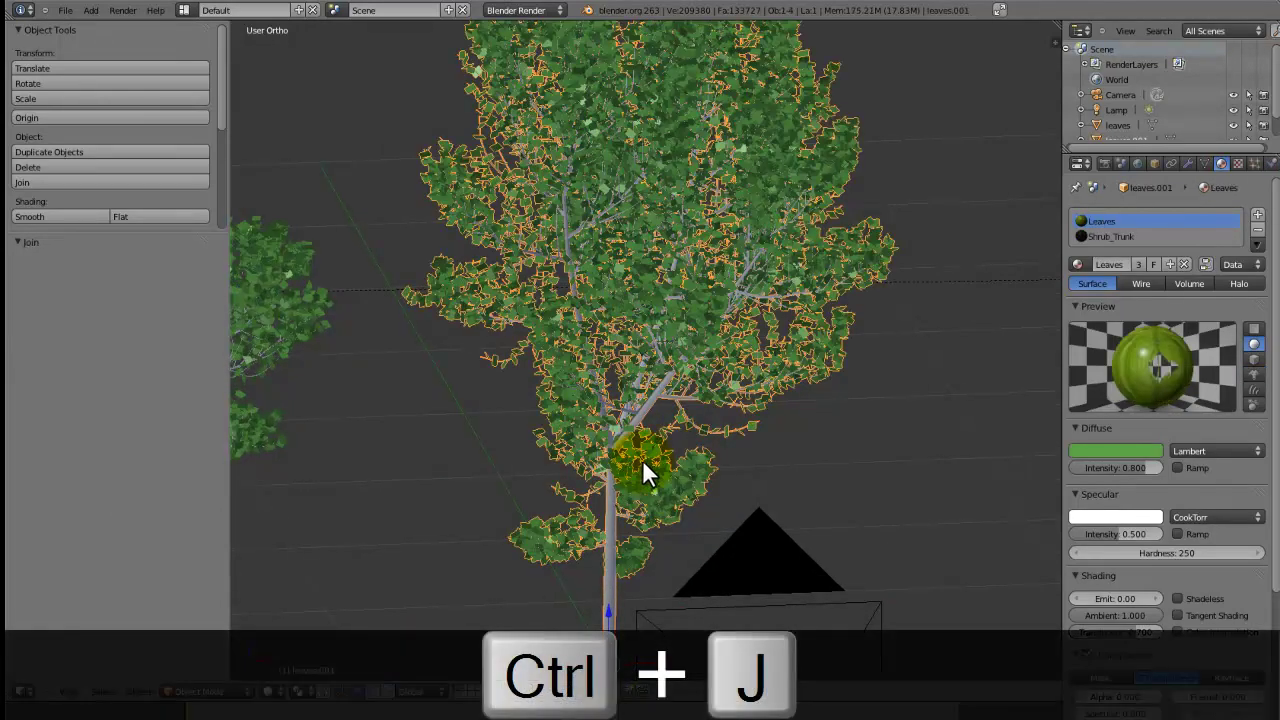
Show the second layer and move the joined third tree from it to the first layer
scroll(641, 460, "down", 4)
middle_click_drag(628, 439, 470, 670)
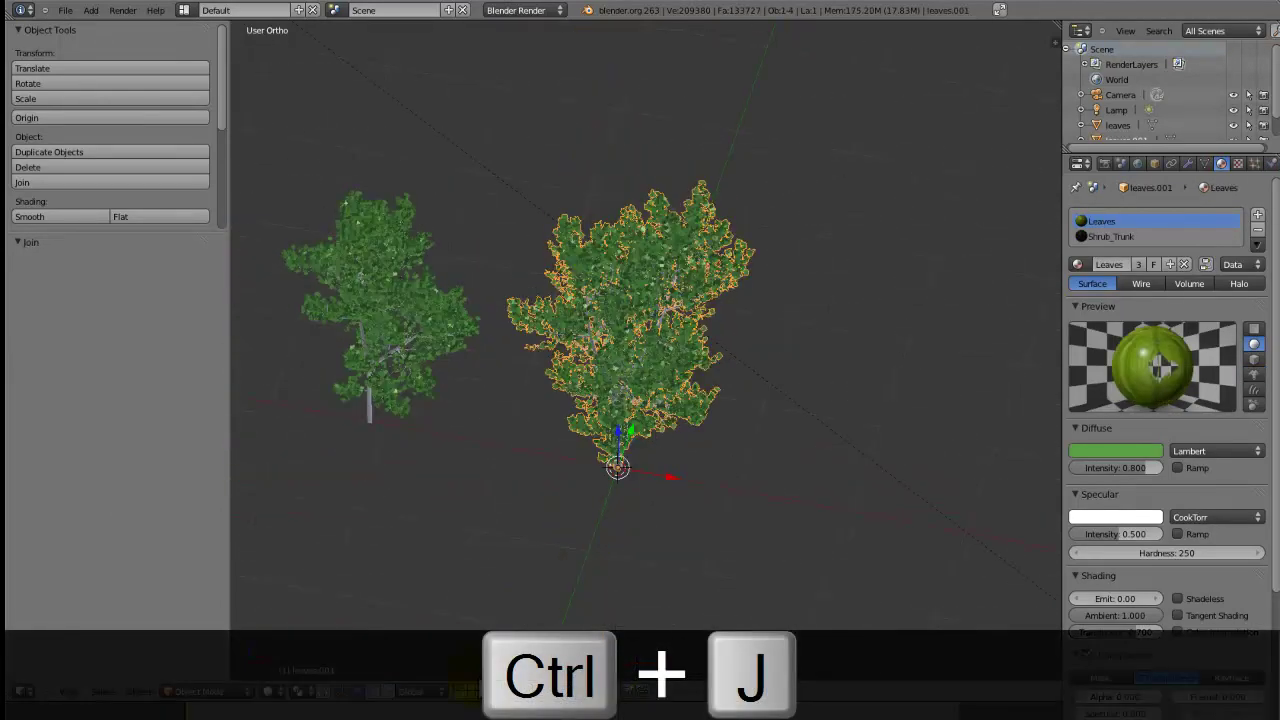
left_click(472, 690)
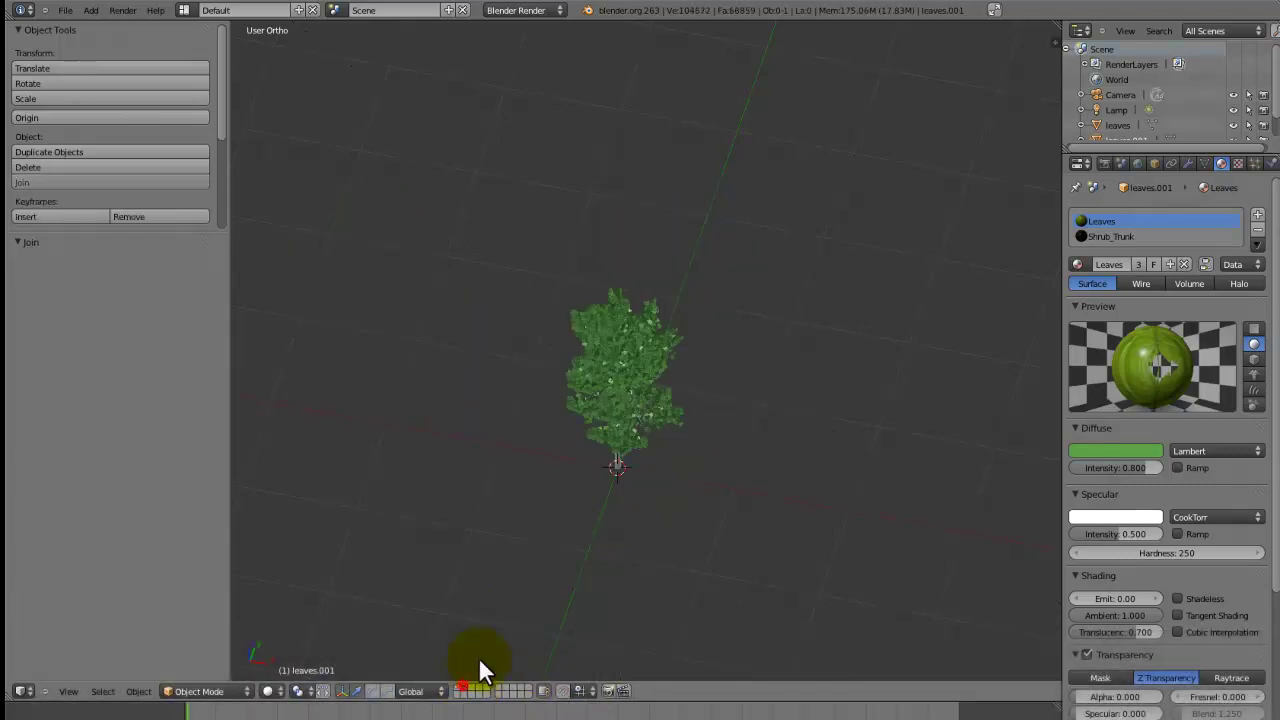
right_click(615, 410)
middle_click_drag(615, 410, 648, 289)
key("m")
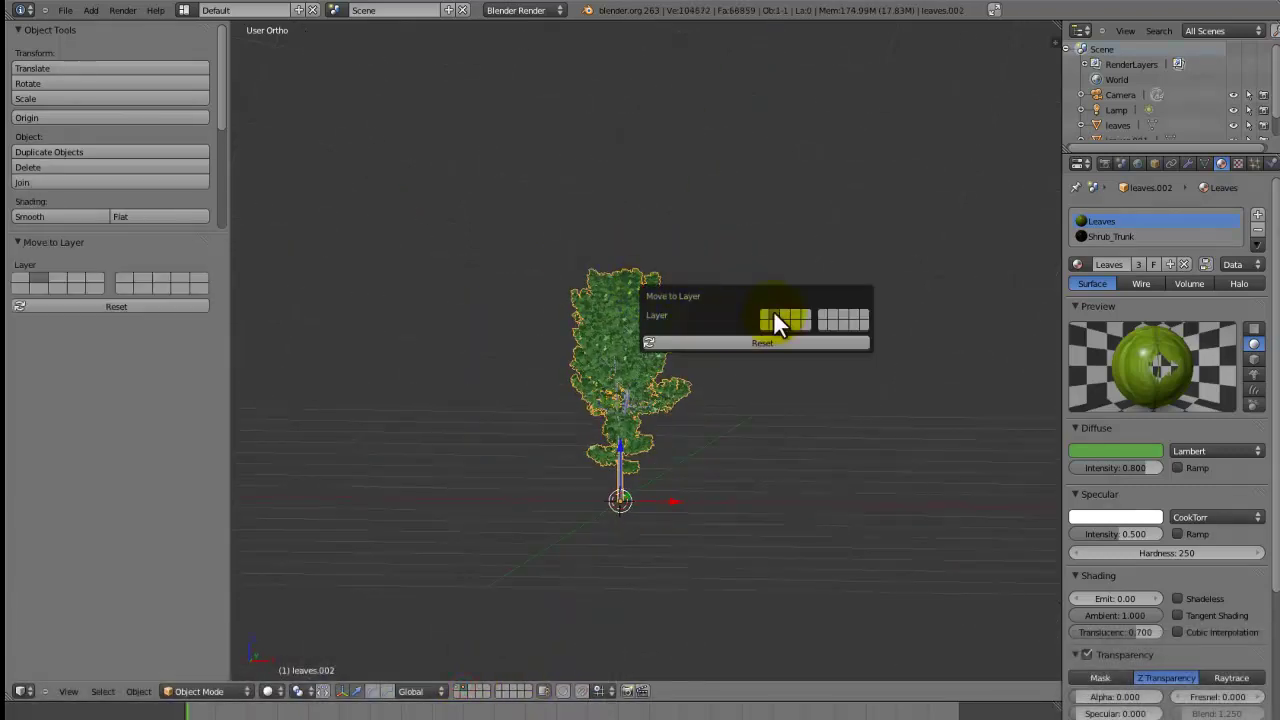
left_click(766, 313)
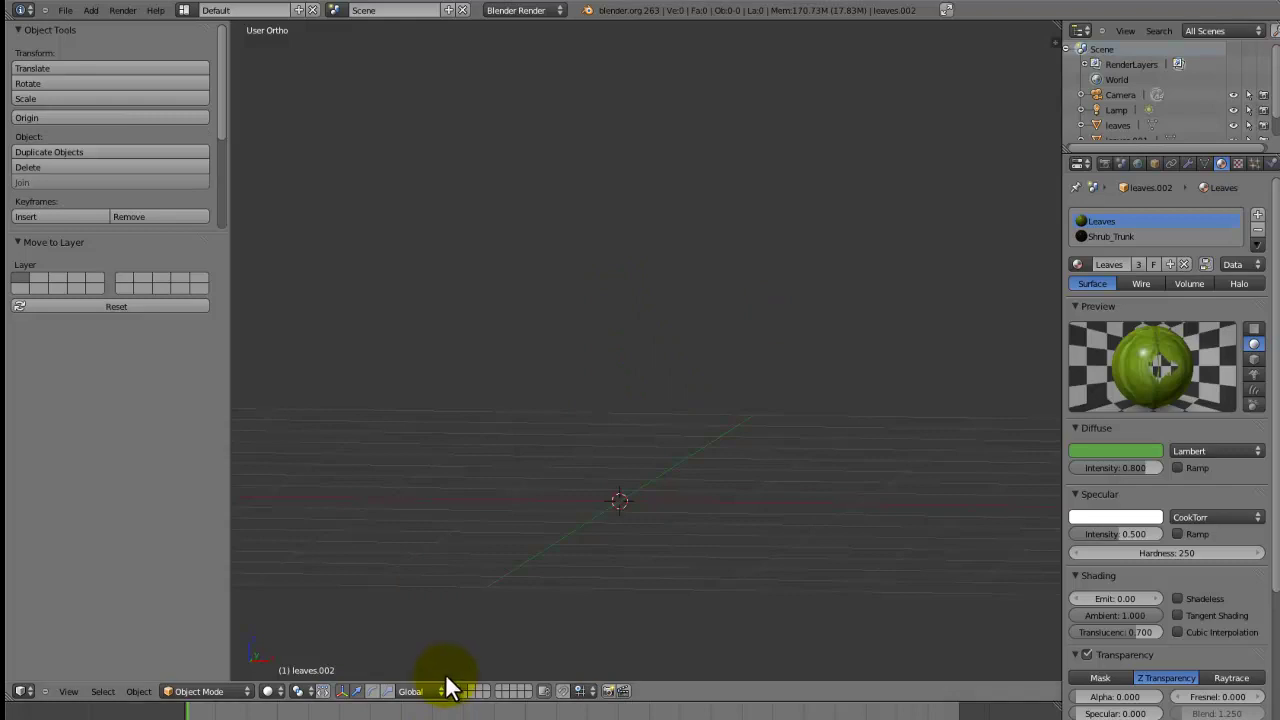
Show the first layer and move the third tree about 1.615 along the global X axis
left_click(460, 690)
key("g")
key("x")
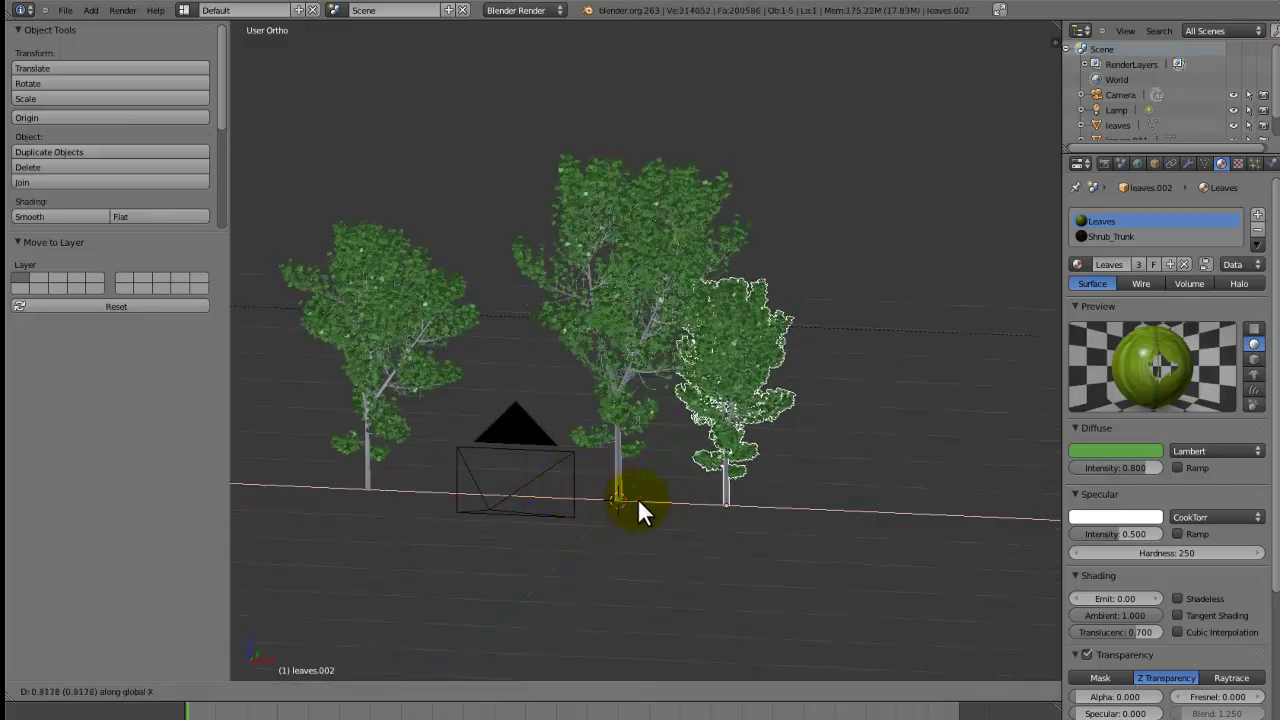
left_click(690, 512)
Save the blend file with the three trees placed side by side
key("ctrl+s")
left_click(697, 506)
middle_click_drag(697, 506, 597, 516)
scroll(711, 537, "up", 2)
key("ctrl+s")
left_click(708, 541)
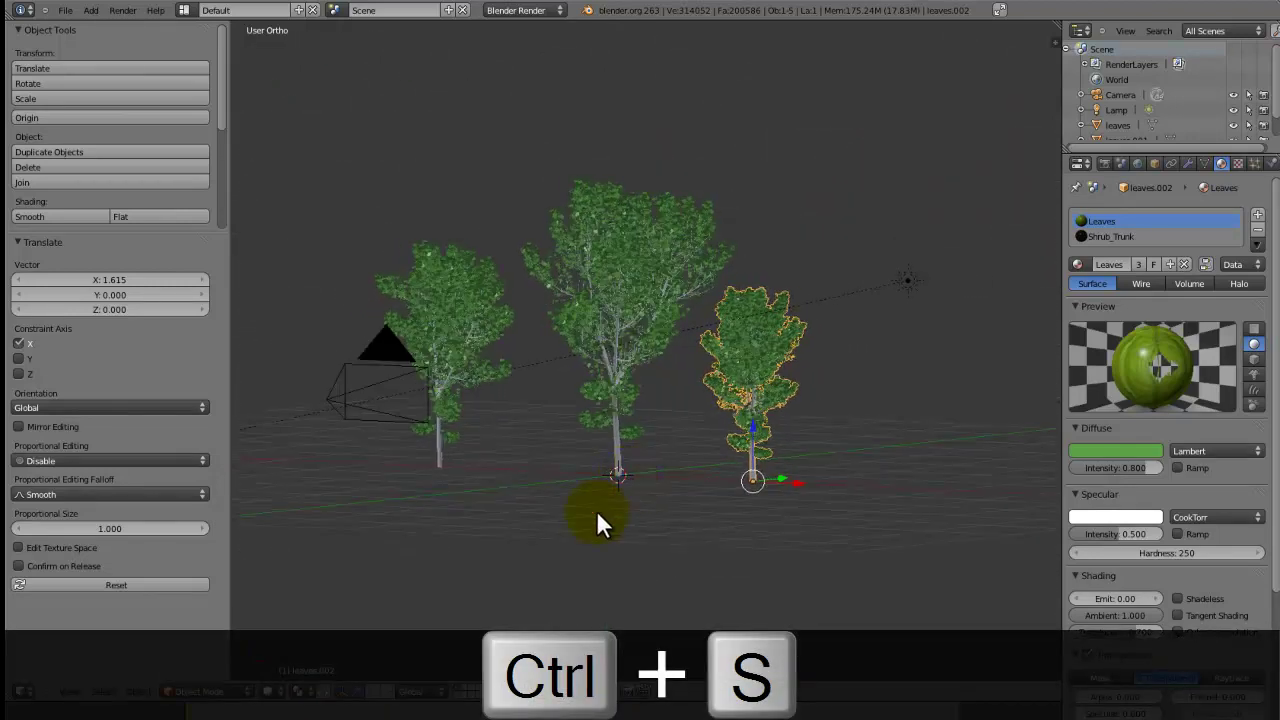
Add a fourth Sapling tree on the second layer and load the Forest Shrub preset
left_click(468, 697)
key("shift+a")
mouse_move(572, 510)
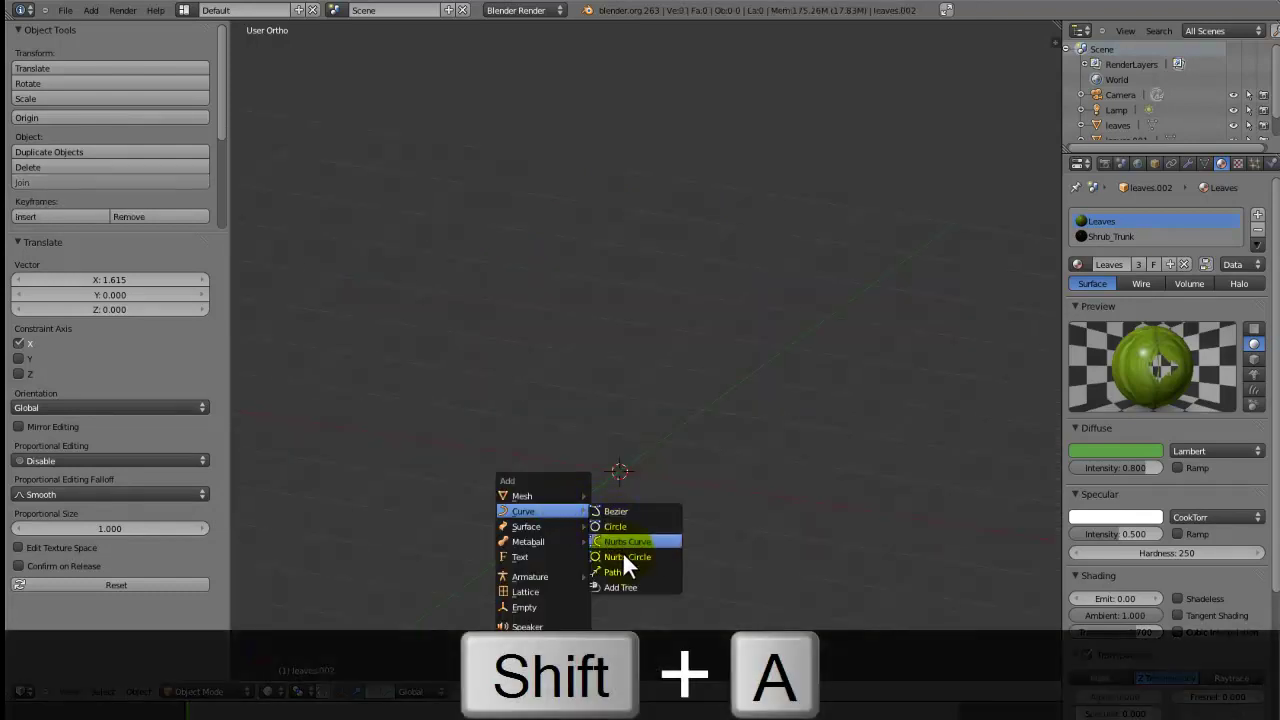
left_click(620, 587)
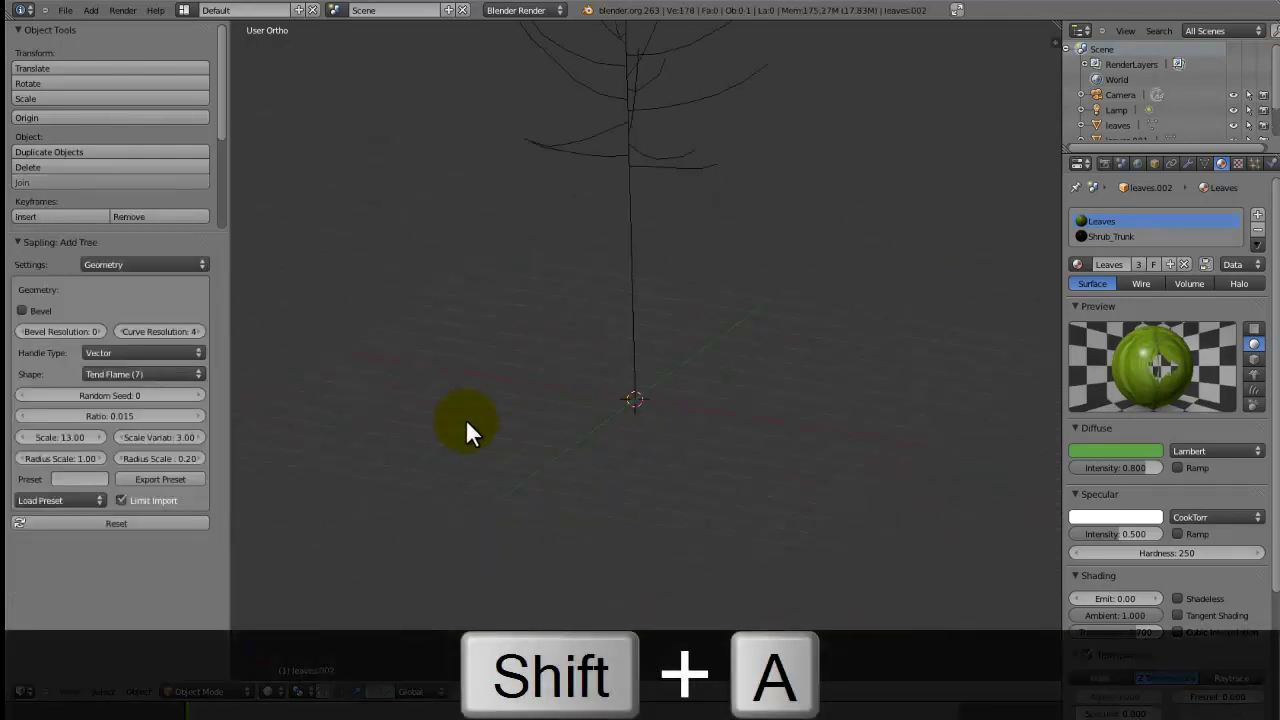
right_click(633, 279)
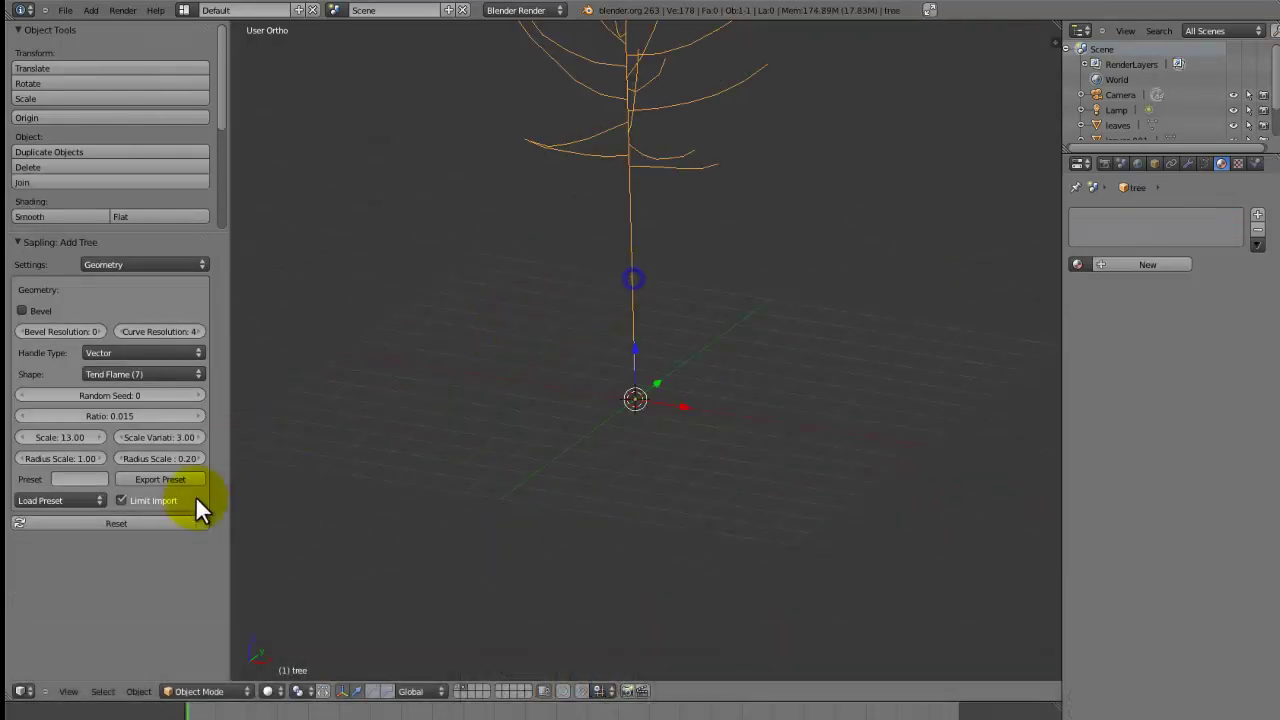
left_click(71, 502)
left_click(73, 544)
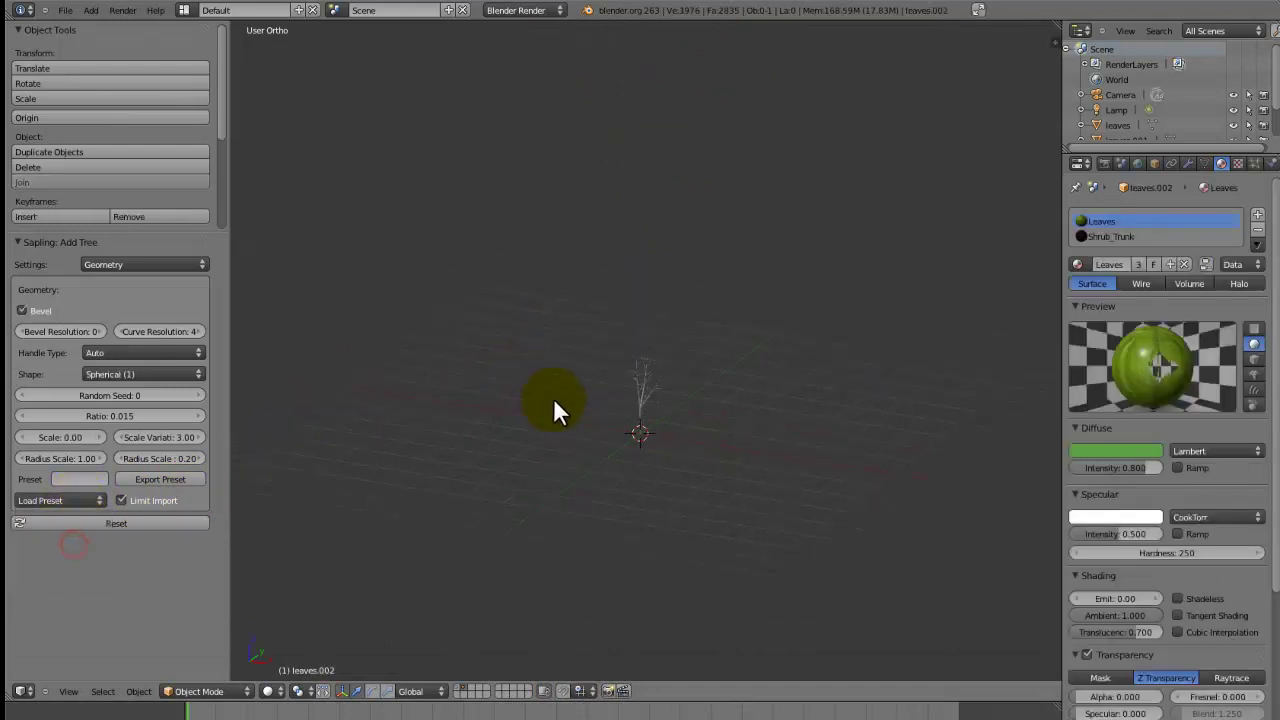
scroll(562, 385, "up", 5)
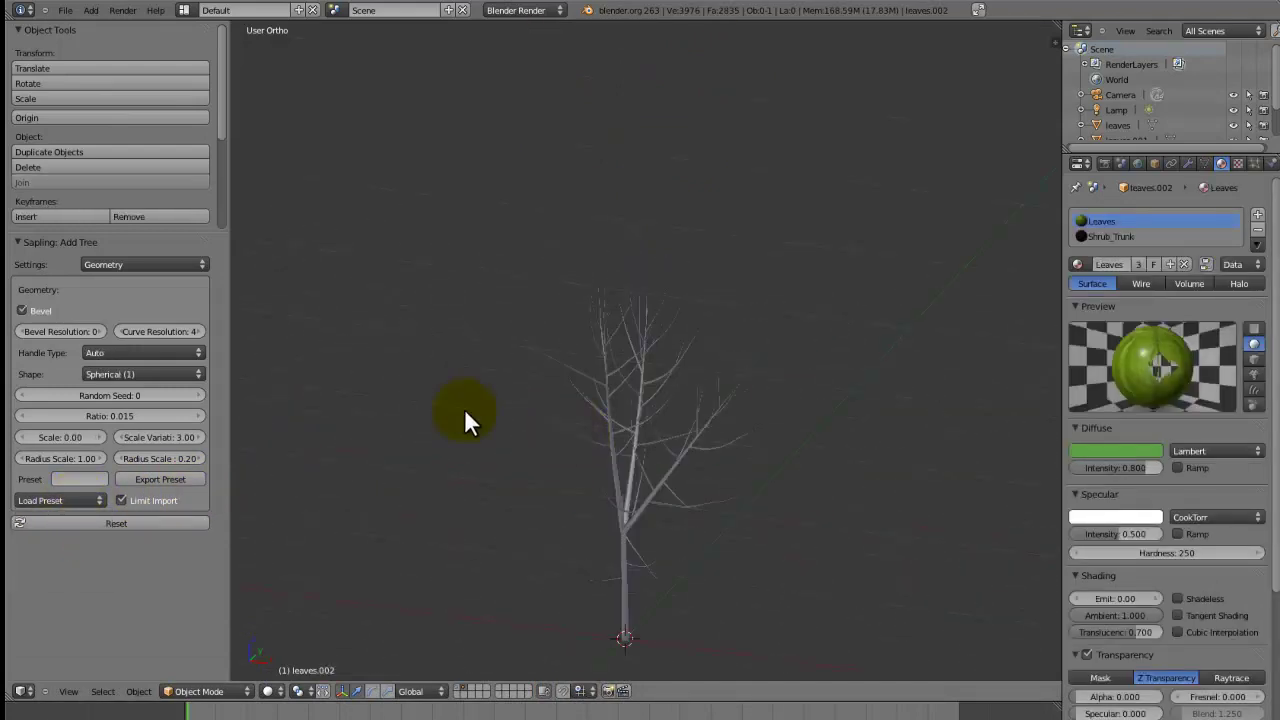
Set the fourth tree's branch splitting levels to 3
left_click(129, 266)
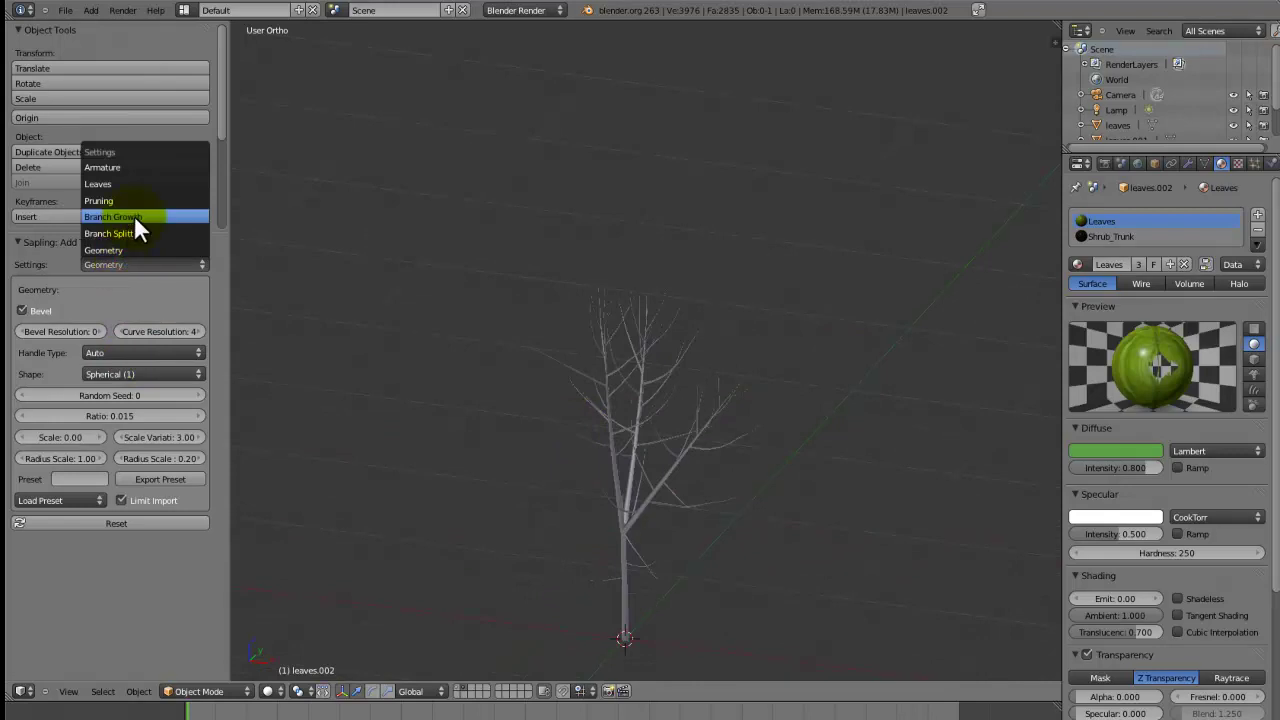
left_click(133, 232)
left_click(194, 314)
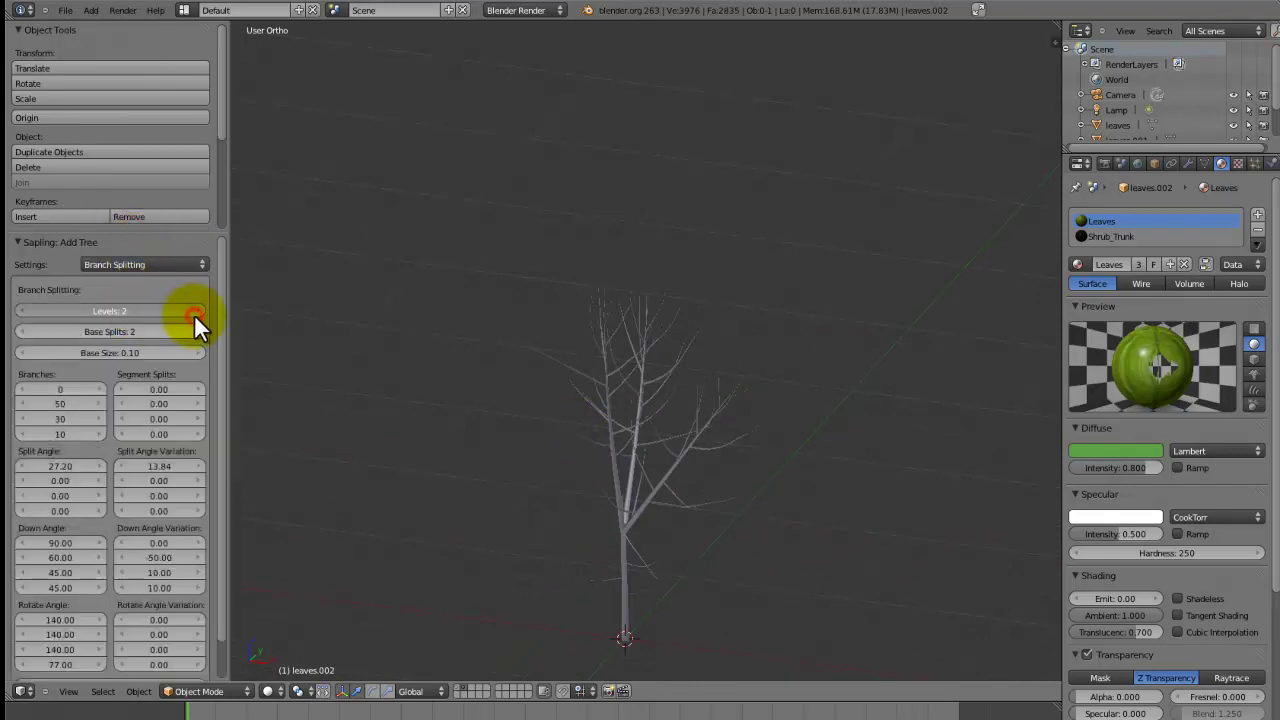
middle_click_drag(583, 495, 621, 462)
scroll(630, 472, "up", 6)
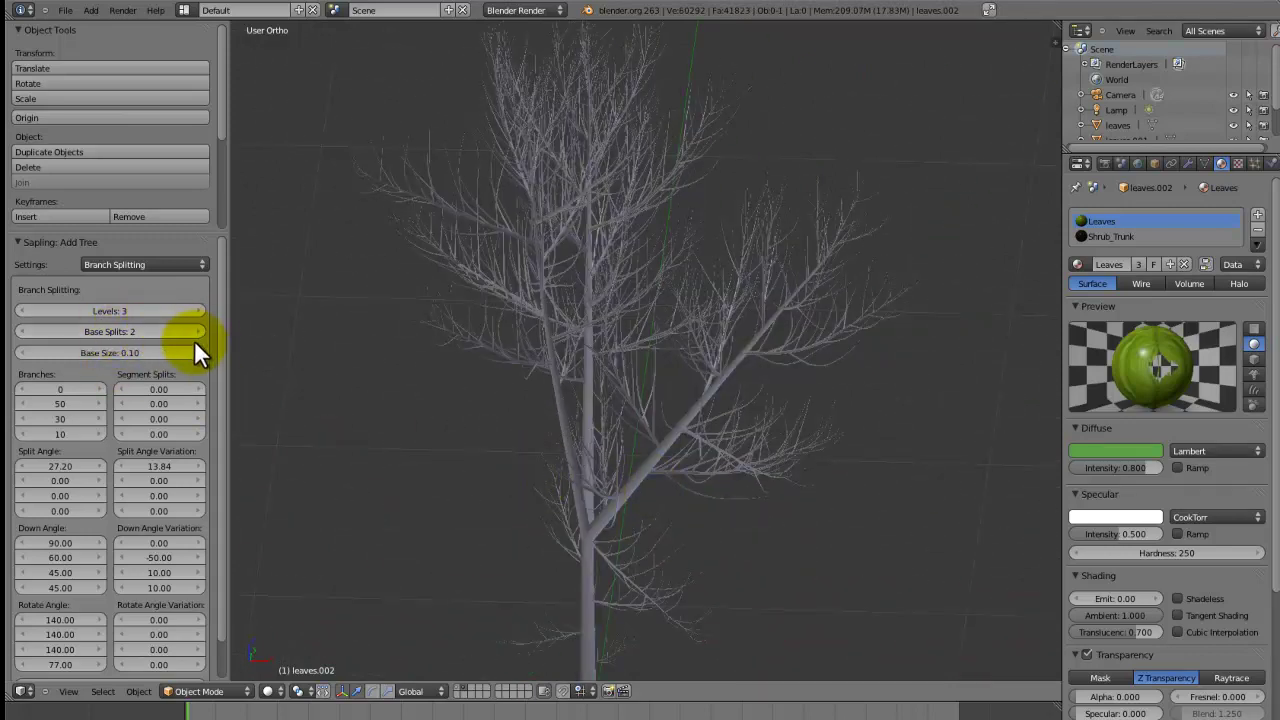
Show the fourth tree's leaves and open its geometry settings
left_click(184, 265)
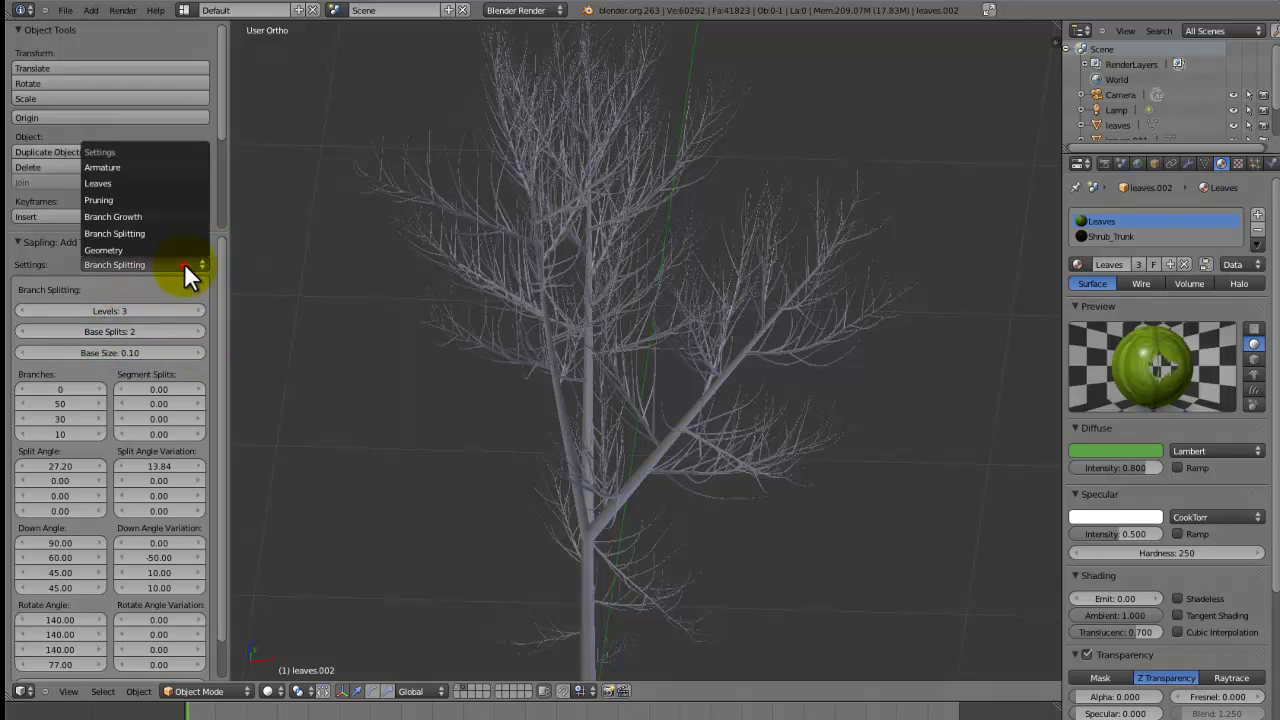
left_click(150, 184)
left_click(41, 312)
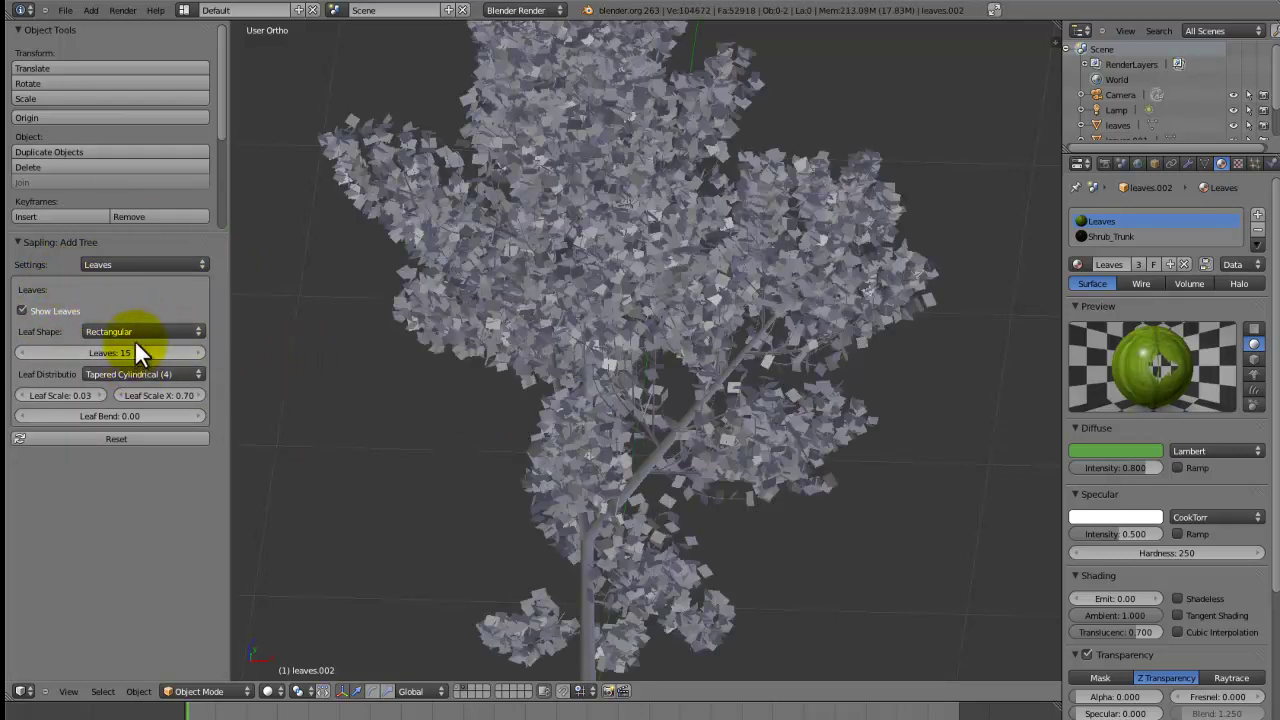
left_click(121, 265)
left_click(121, 263)
left_click(119, 261)
left_click(117, 247)
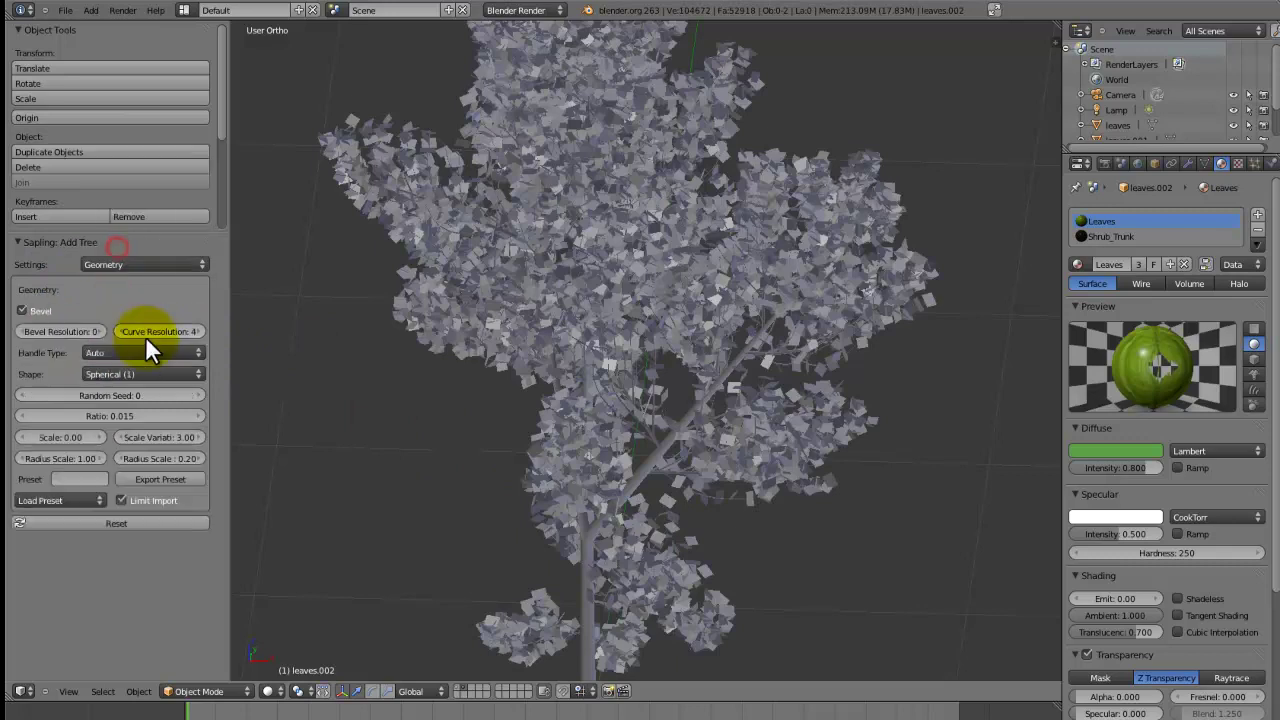
scroll(723, 405, "down", 2)
Assign the existing Leaves material to the fourth tree's leaves
right_click(722, 400)
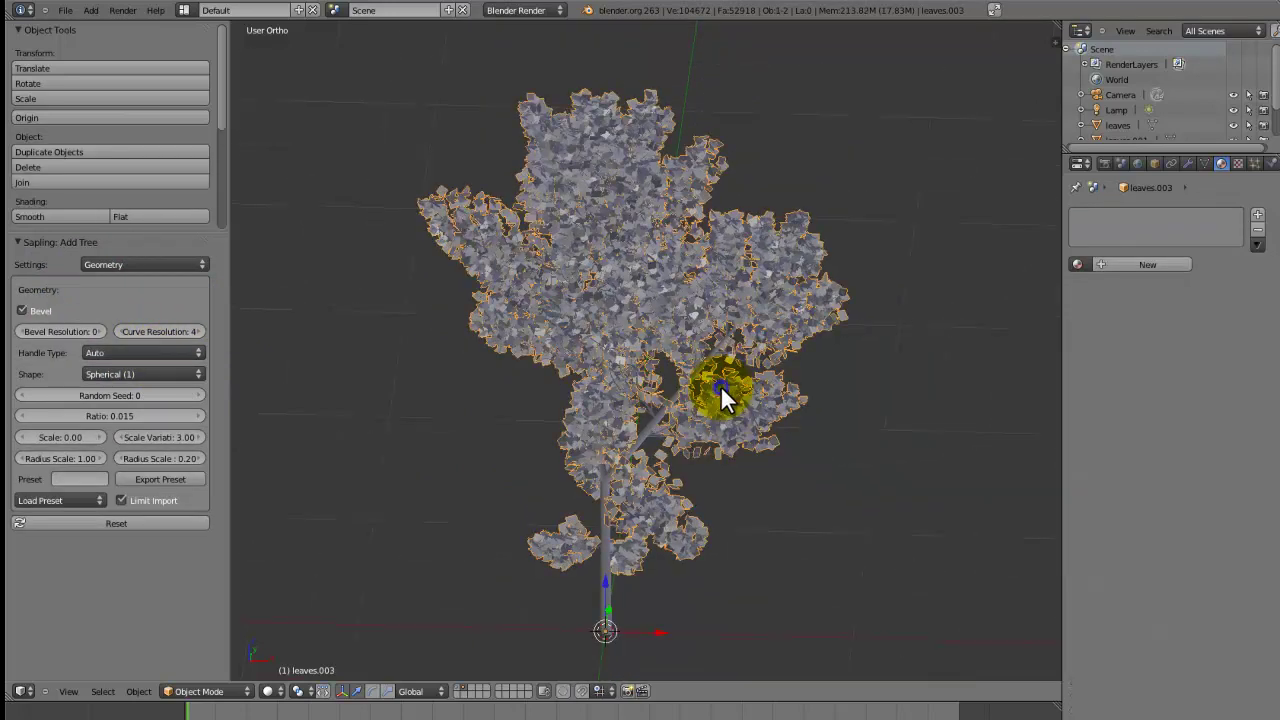
left_click(1077, 264)
left_click(1082, 287)
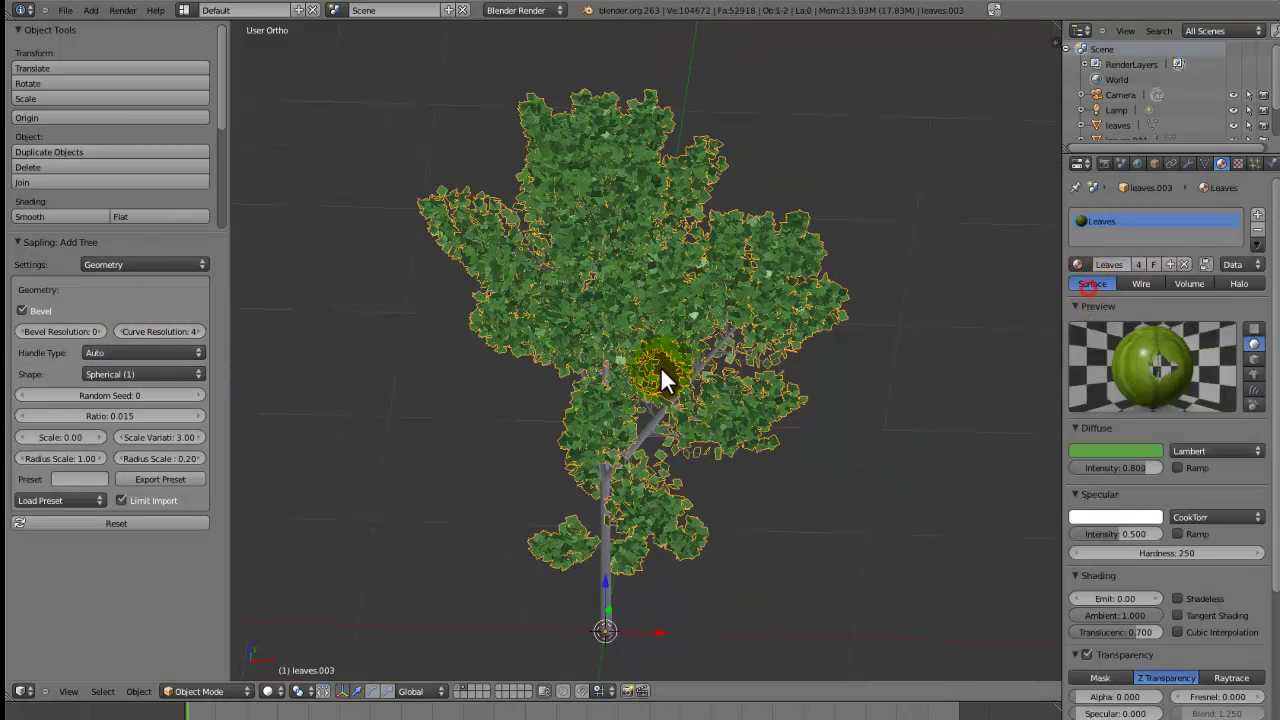
Assign the existing Shrub_Trunk material to the fourth tree's trunk and branches
middle_click_drag(660, 366, 766, 428)
scroll(405, 368, "up", 4)
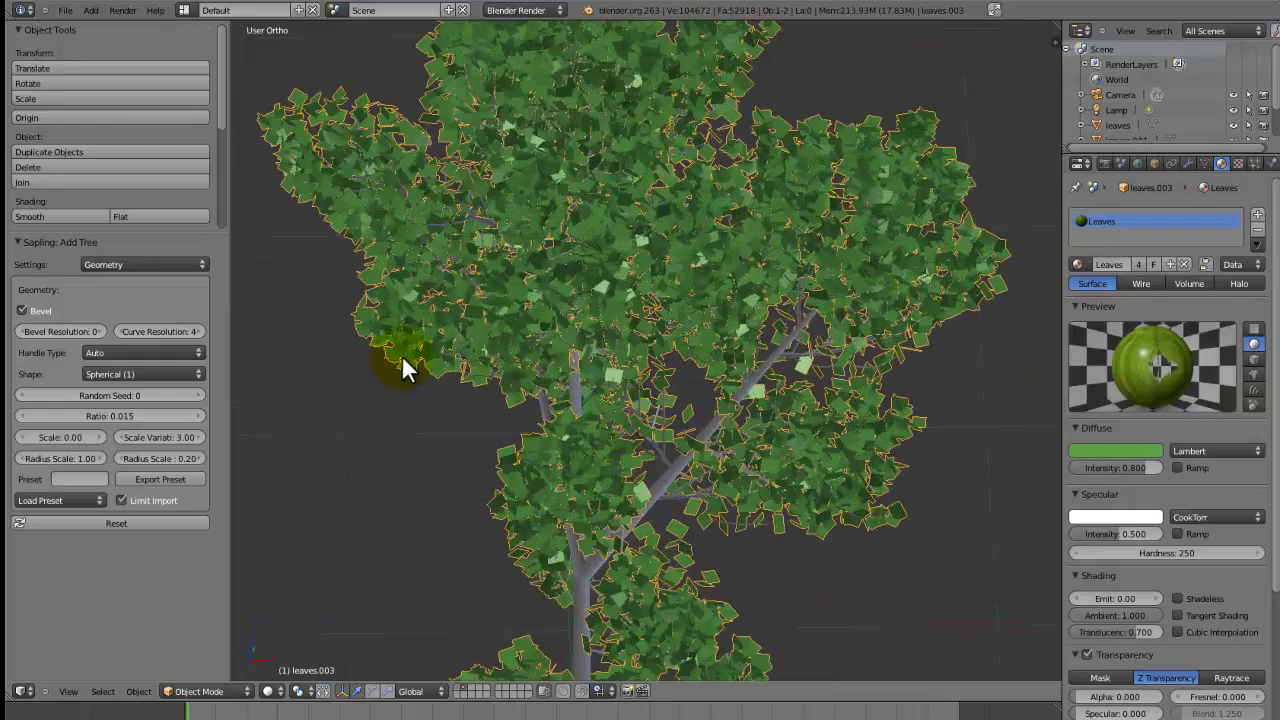
mouse_move(624, 395)
middle_mouse_down()
mouse_move(670, 324)
mouse_move(624, 373)
mouse_move(662, 324)
mouse_move(726, 354)
mouse_move(623, 384)
mouse_move(602, 481)
mouse_move(626, 380)
middle_mouse_up()
scroll(646, 356, "up", 2)
scroll(624, 373, "down", 3)
scroll(602, 480, "down", 2)
scroll(620, 380, "up", 5)
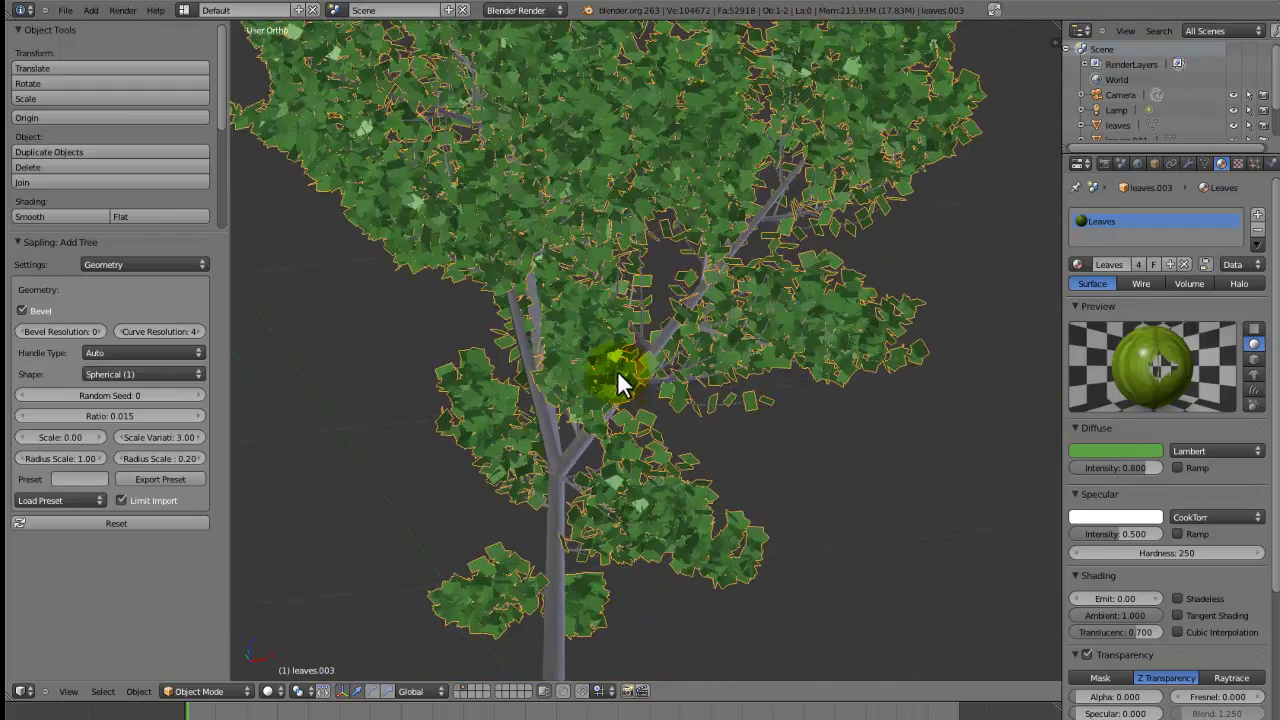
right_click(552, 445)
left_click(1077, 264)
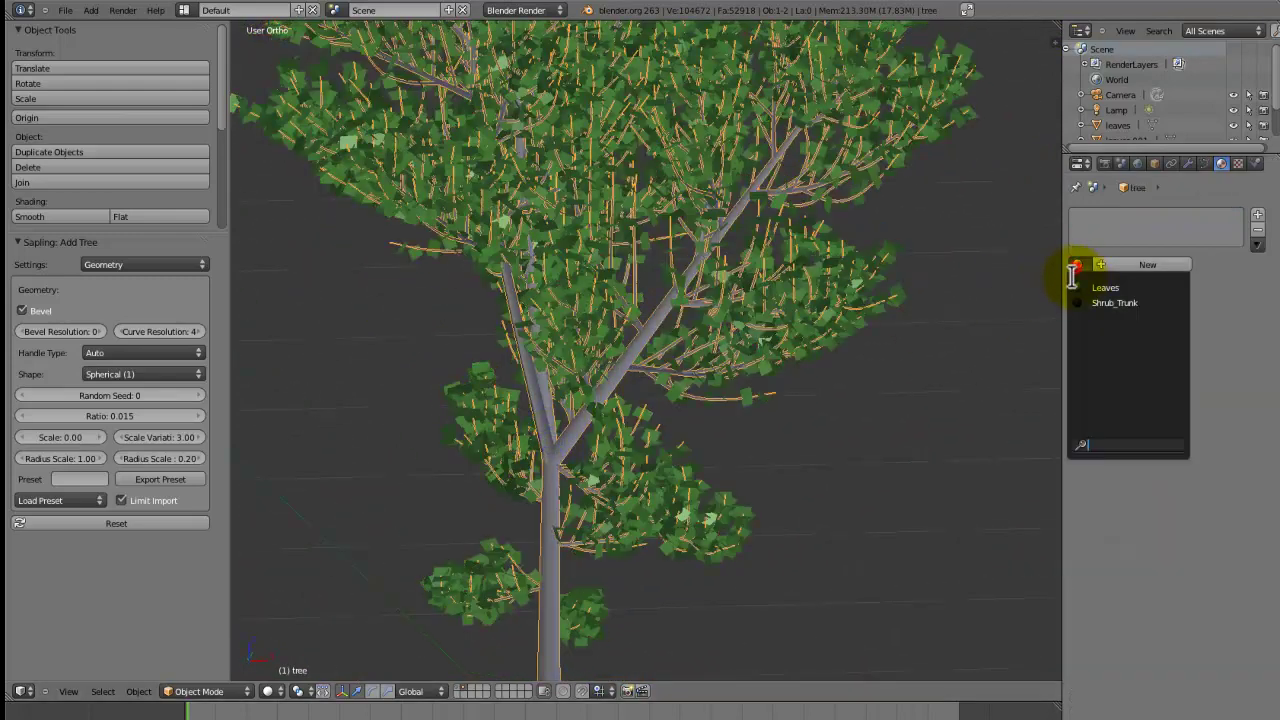
left_click(1078, 302)
Convert the fourth tree's trunk curve to a mesh and join it with its leaves
key("alt+c")
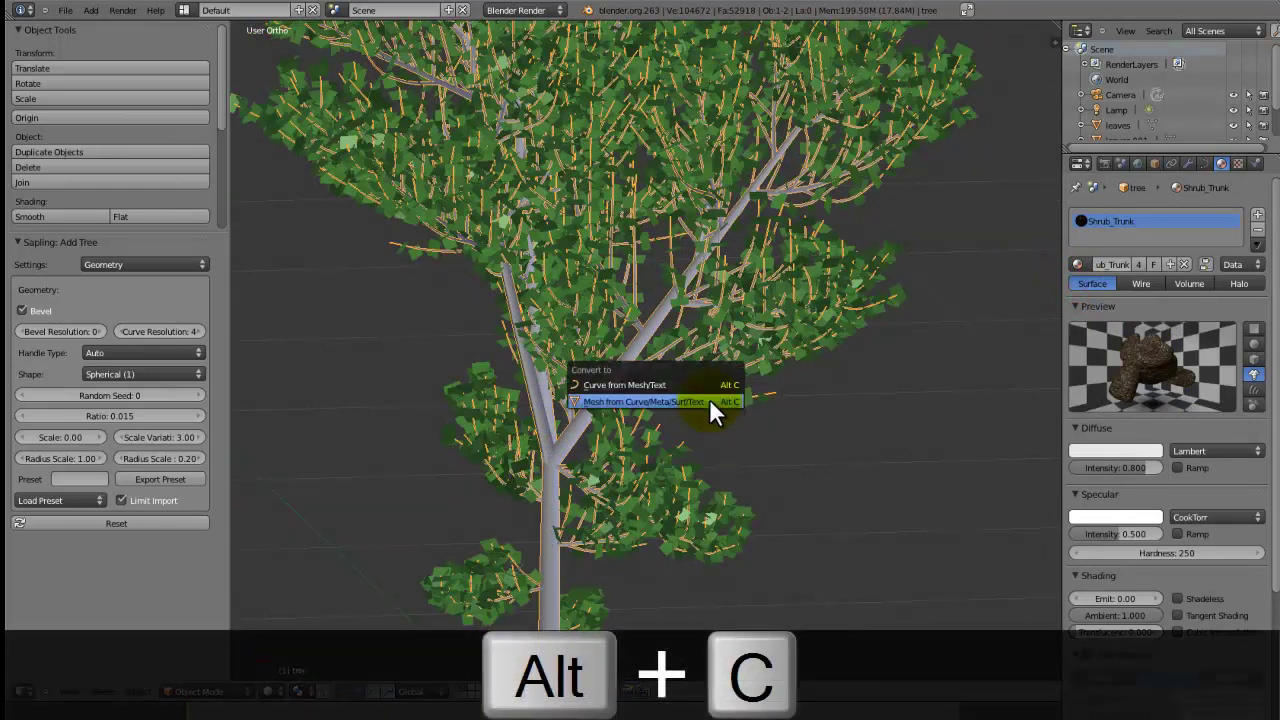
left_click(709, 398)
right_click(769, 304)
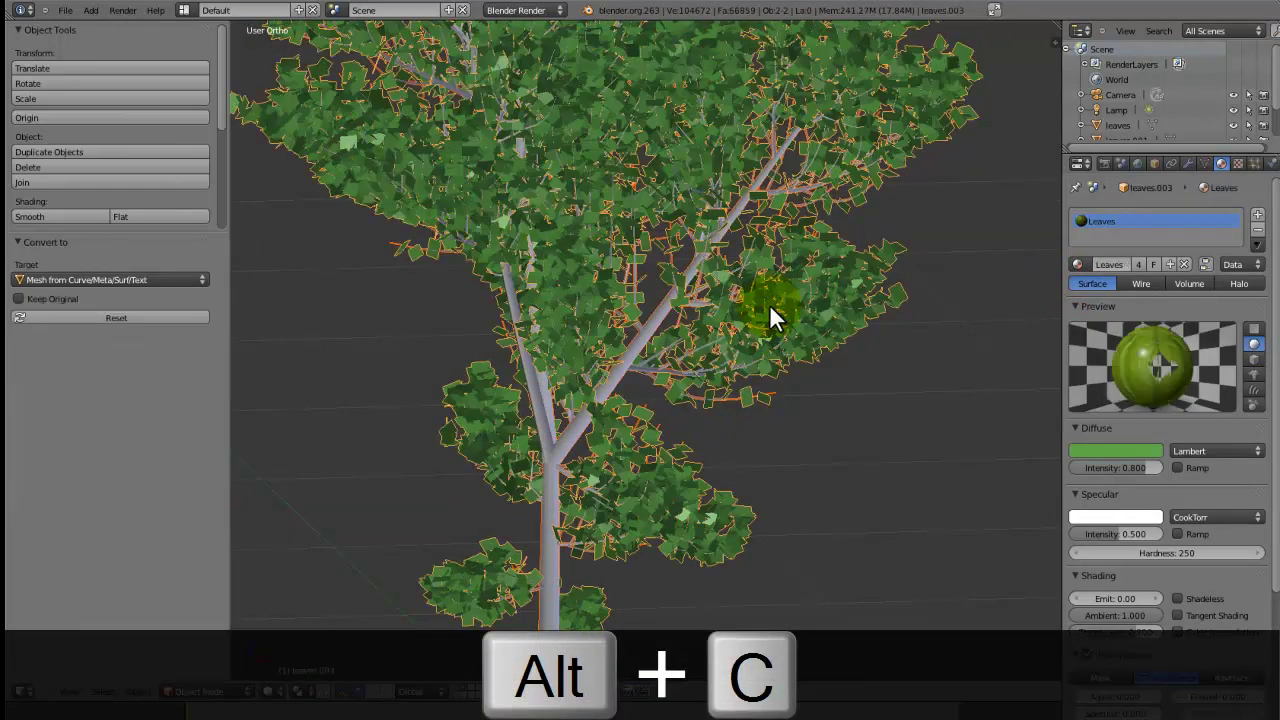
key("ctrl+j")
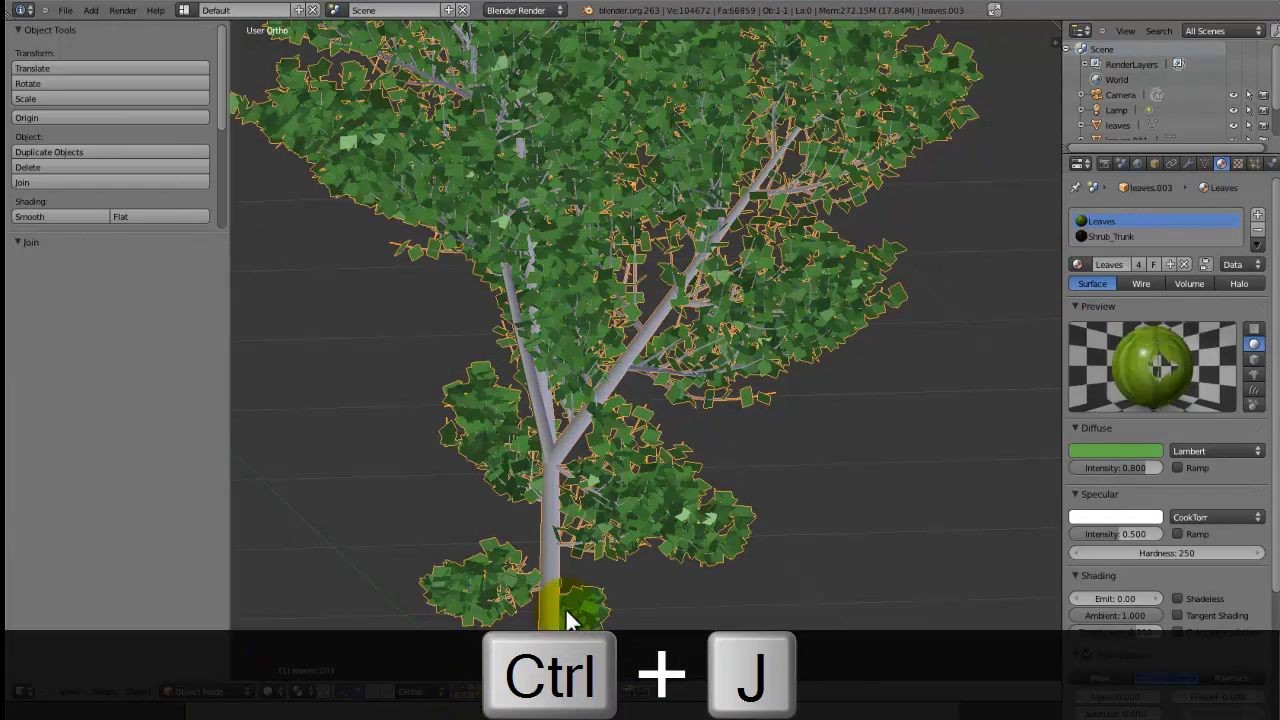
Send the joined fourth tree to the first layer and show that layer
key("m")
left_click(692, 650)
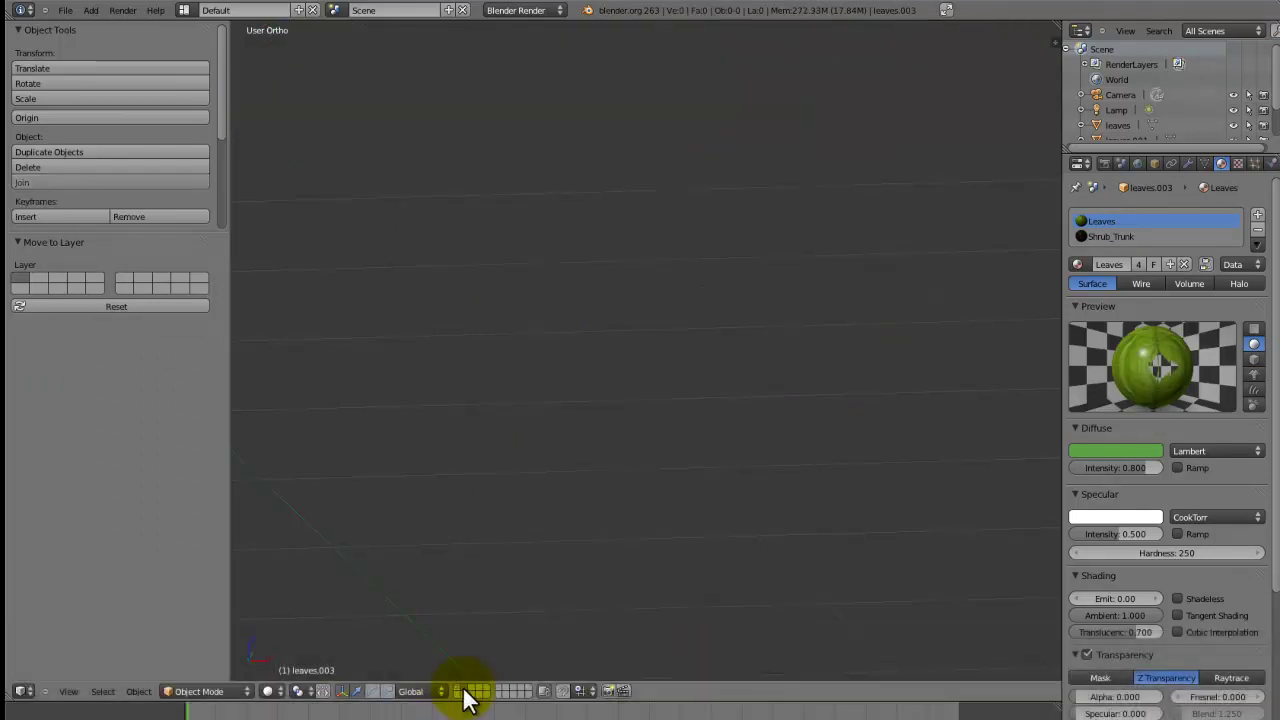
left_click(459, 689)
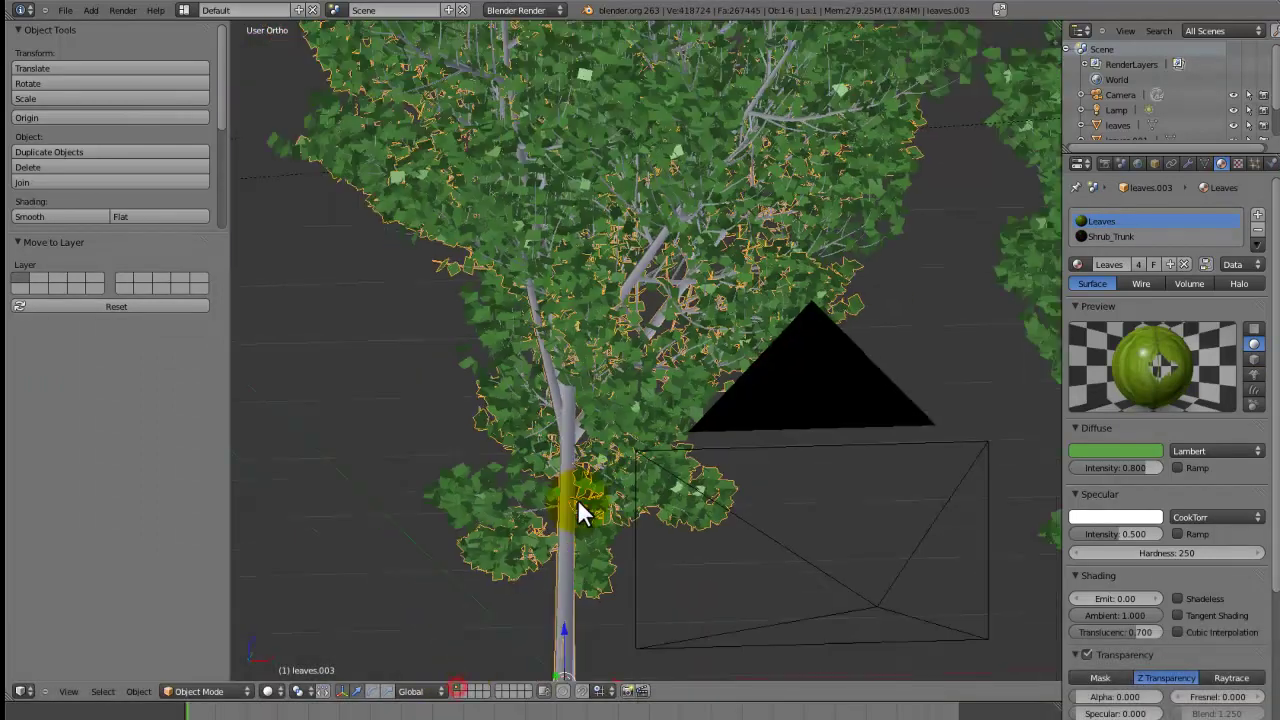
Move the fourth tree 2.931 along the global X axis, beyond the third tree
scroll(589, 502, "down", 6)
key("g")
key("x")
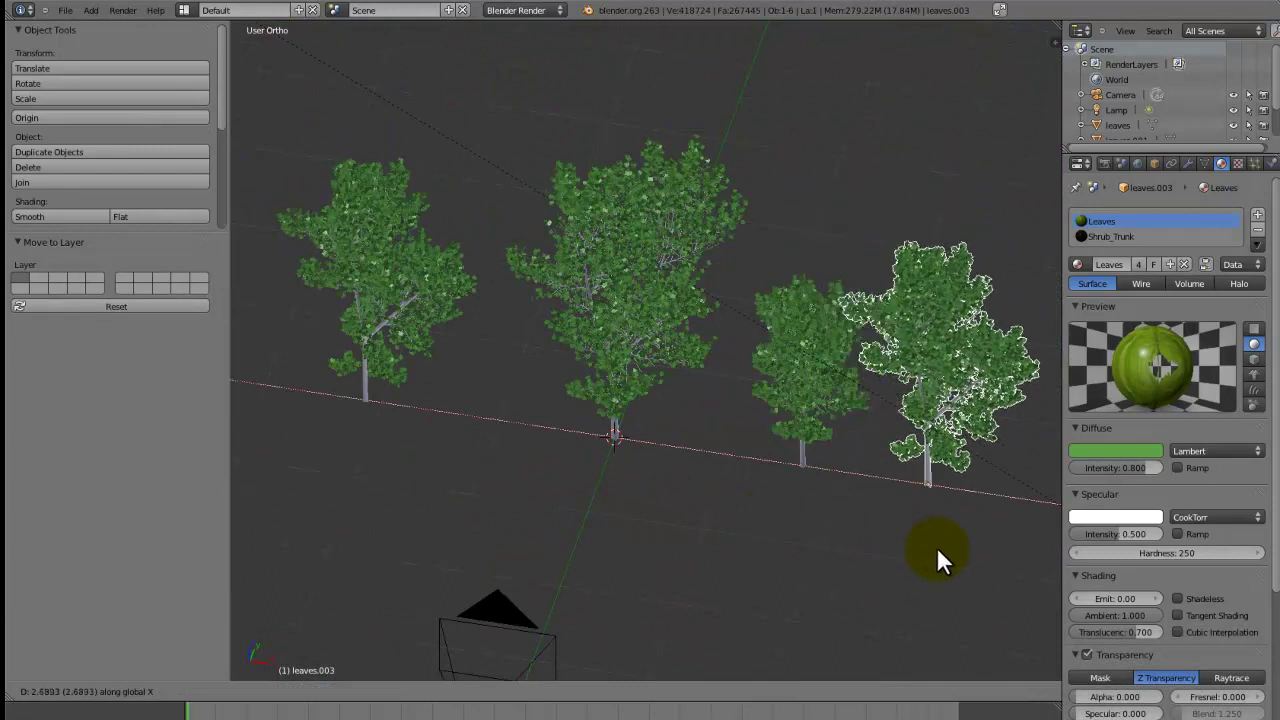
left_click(937, 547)
Delete the fourth tree at the end of the row
middle_click_drag(850, 543, 889, 457)
key("x")
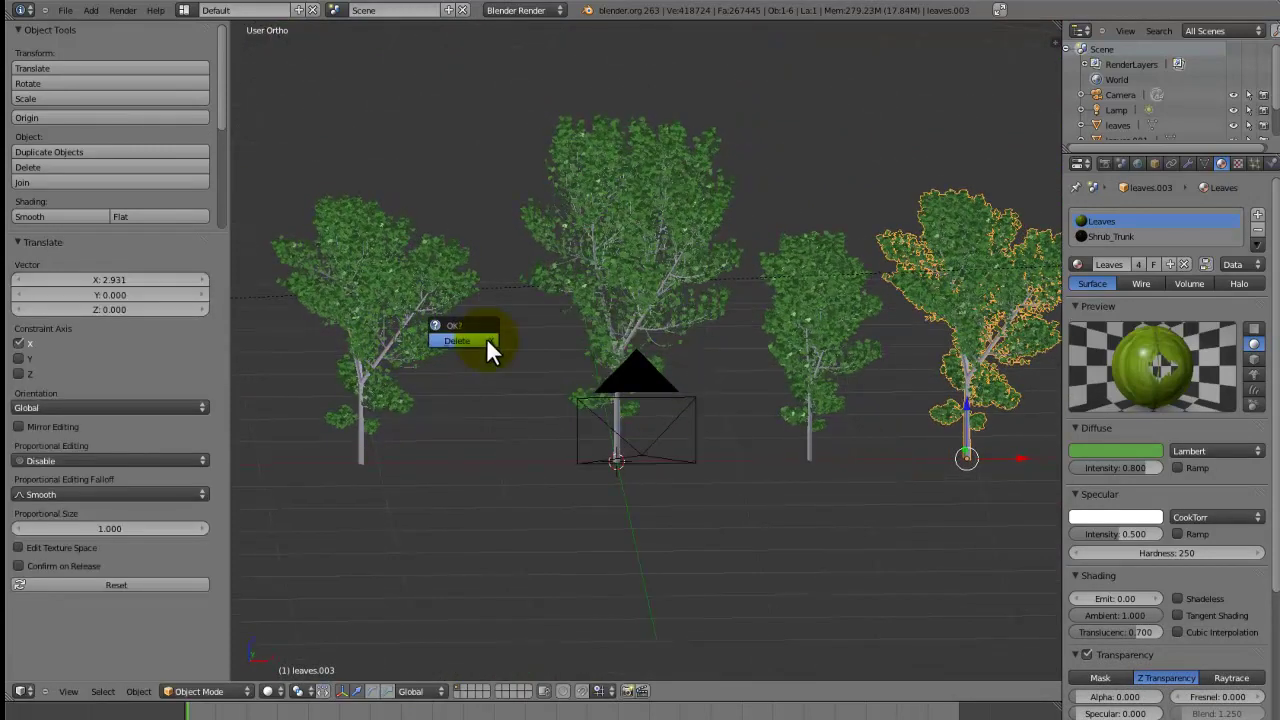
left_click(486, 338)
Show the second layer, add a new Sapling tree there and load the Forest Shrub preset
middle_click_drag(494, 423, 471, 659)
key("shift+a")
left_click(465, 697)
key("shift+a")
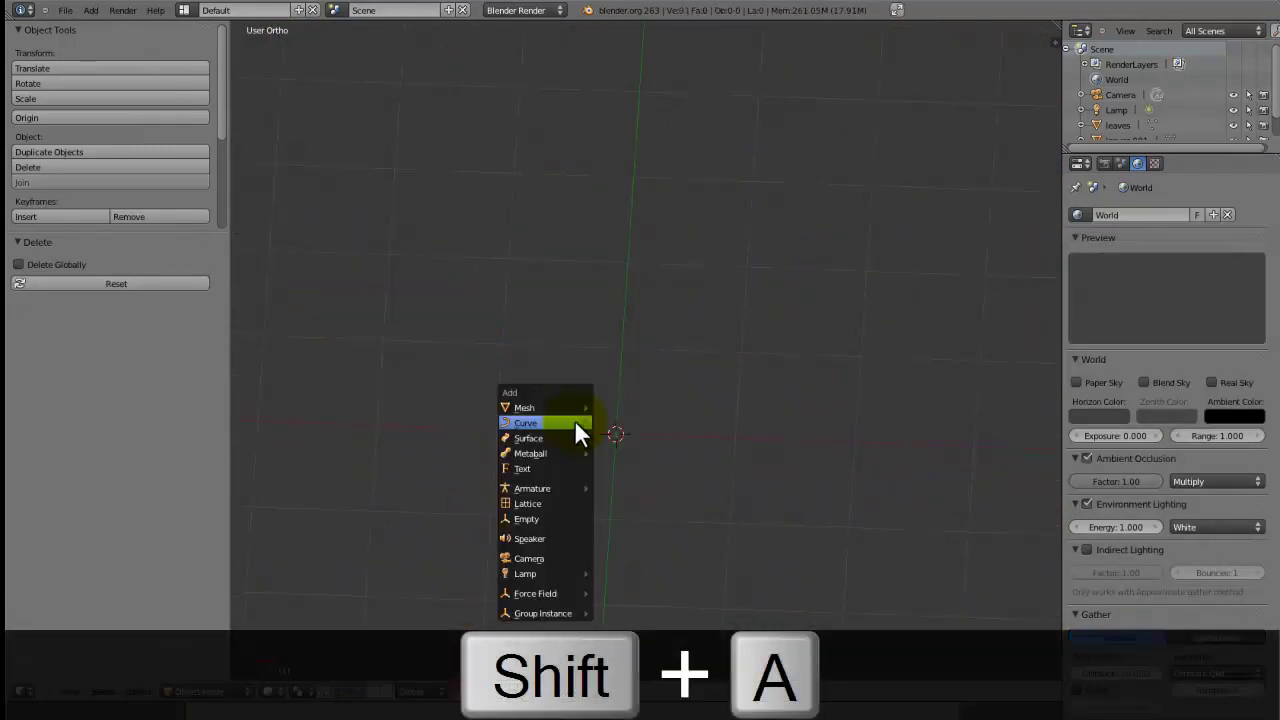
mouse_move(578, 424)
left_click(611, 502)
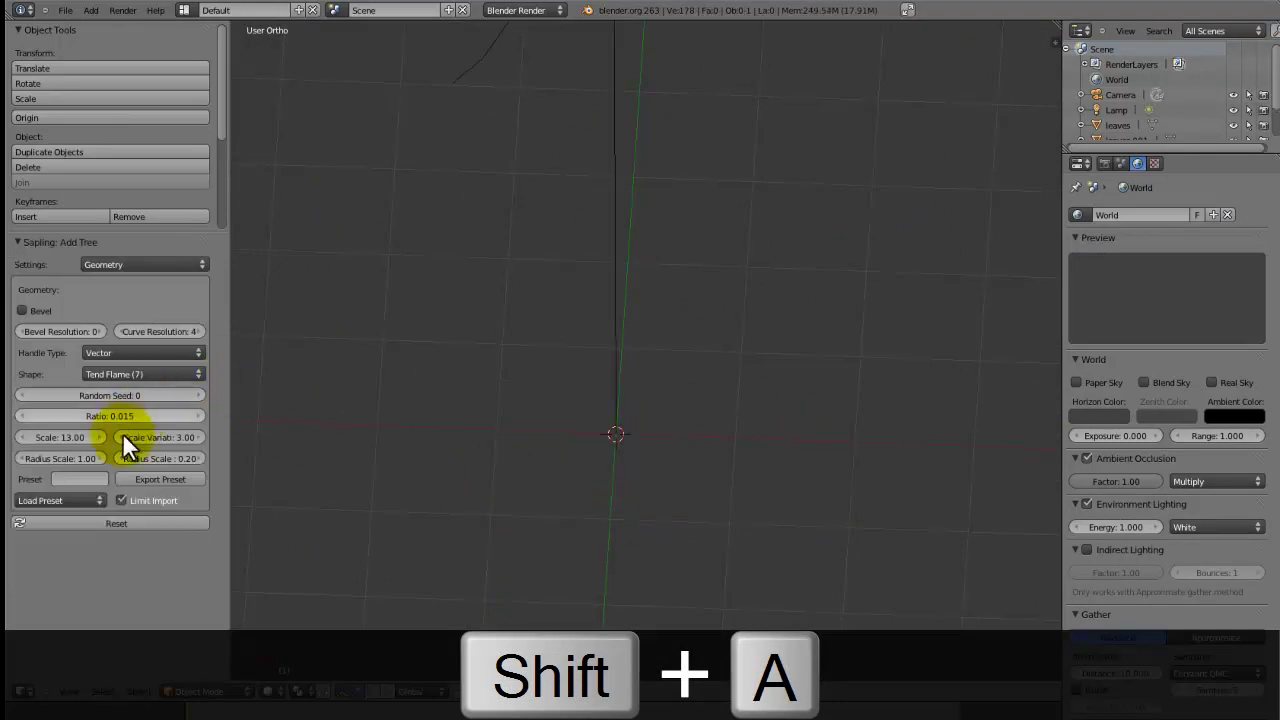
left_click(82, 500)
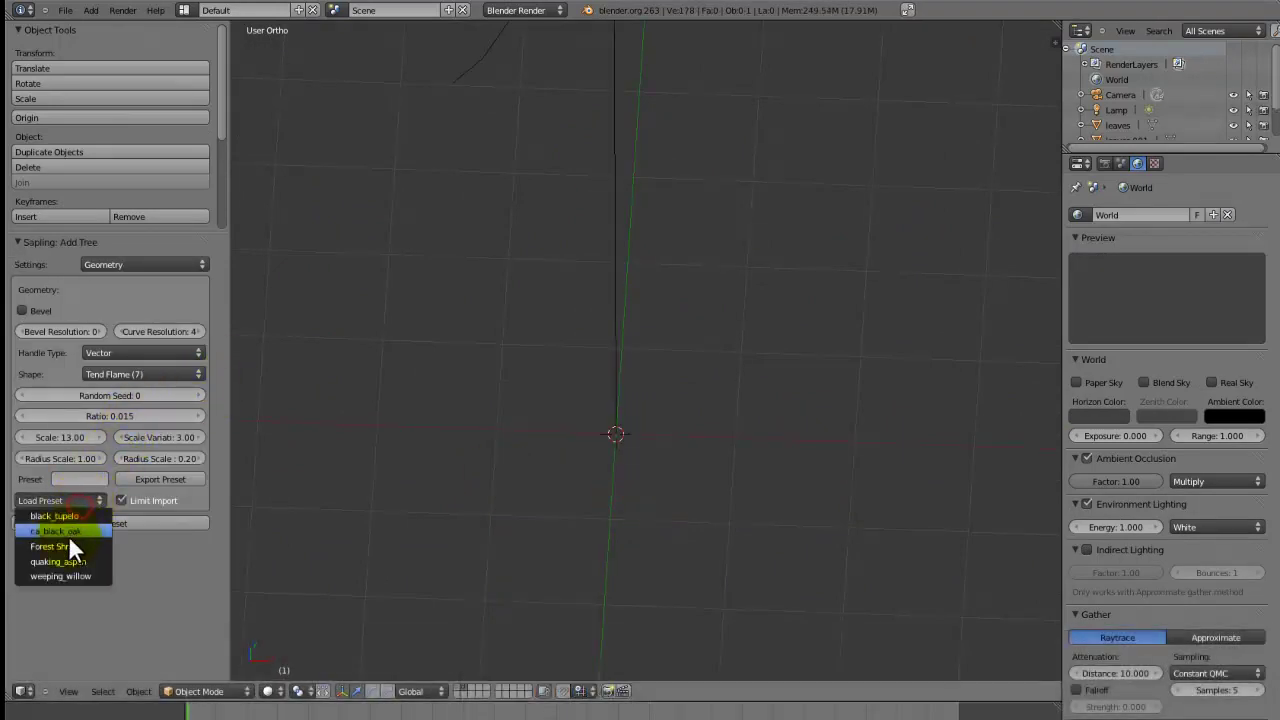
left_click(68, 531)
Set the new tree's random seed to 15
left_click(200, 395)
left_click(200, 395)
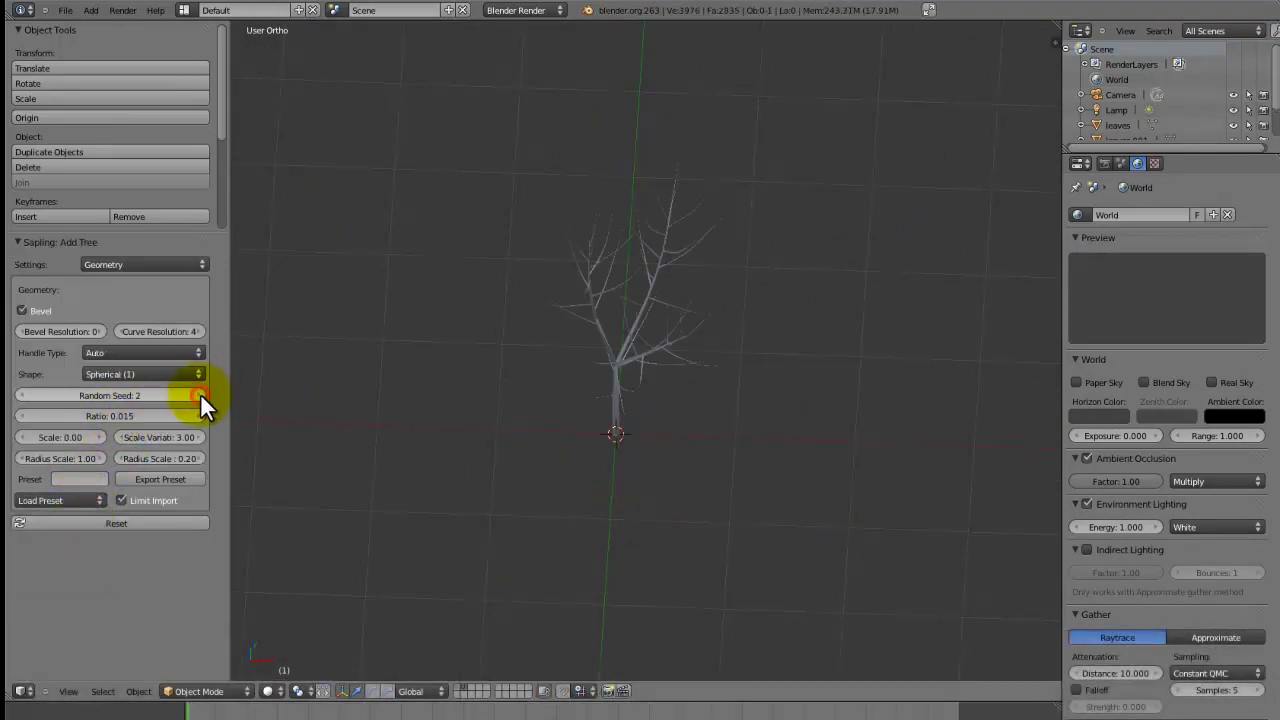
left_click(200, 395)
left_click(200, 395)
left_click(200, 395)
left_click(200, 395)
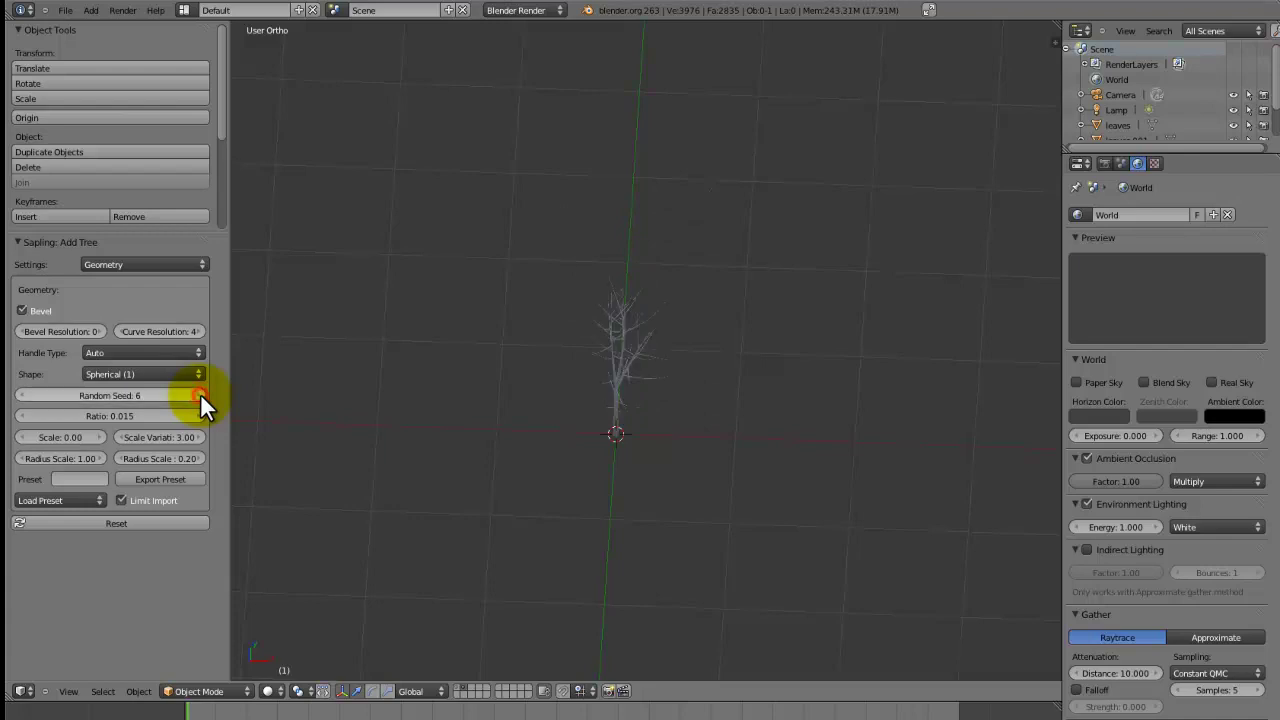
scroll(406, 409, "up", 4)
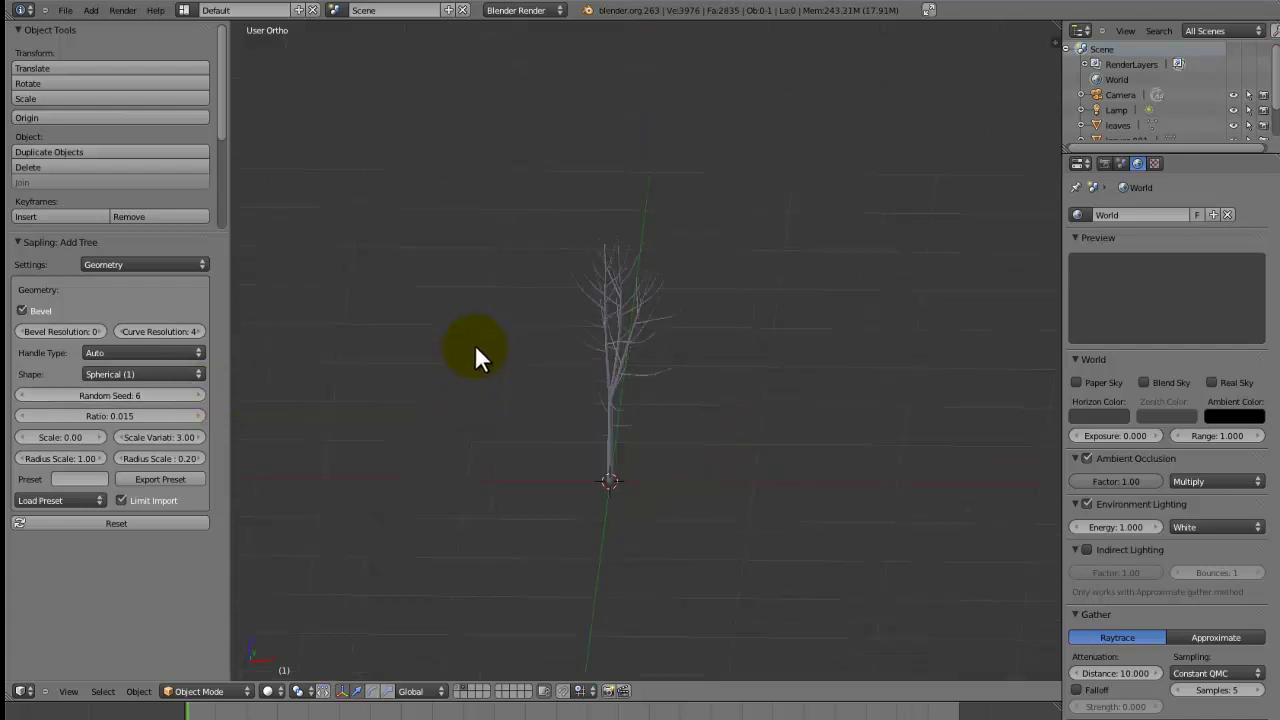
left_click(200, 395)
left_click(200, 395)
left_click(200, 395)
left_click(200, 395)
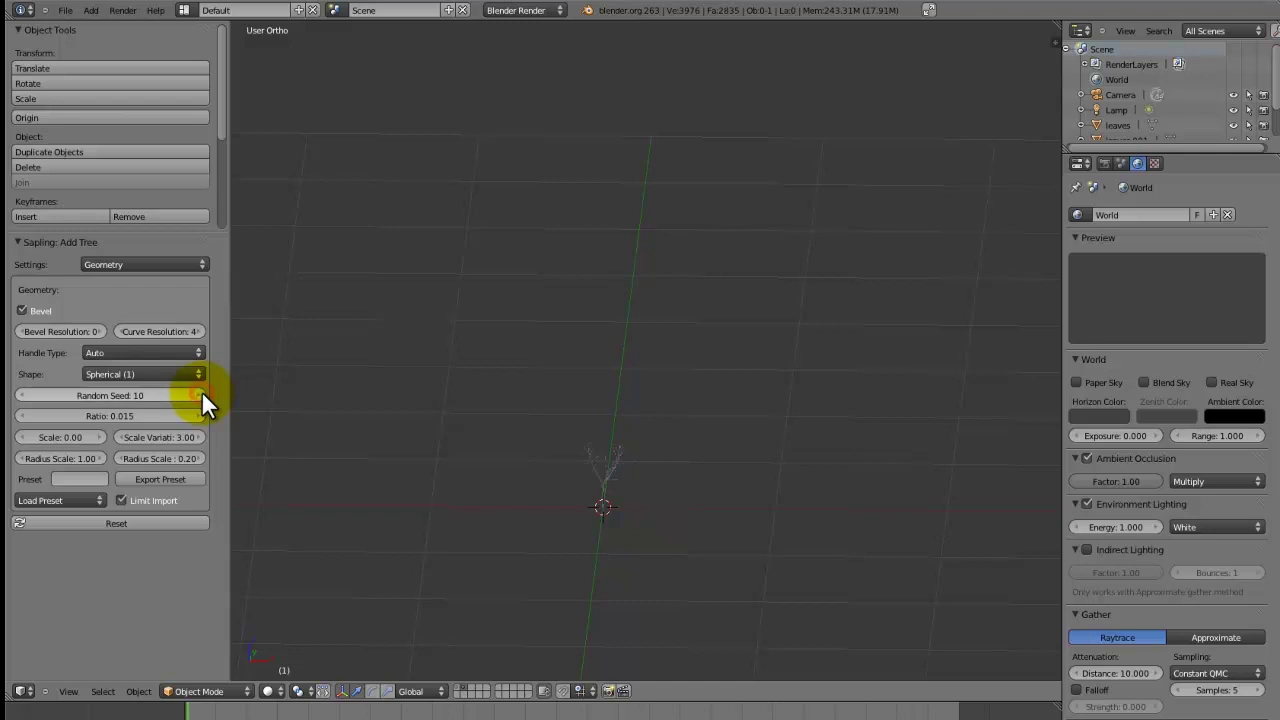
left_click(200, 395)
left_click(200, 395)
left_click(200, 395)
left_click(200, 395)
left_click(200, 395)
middle_click_drag(698, 301, 674, 362)
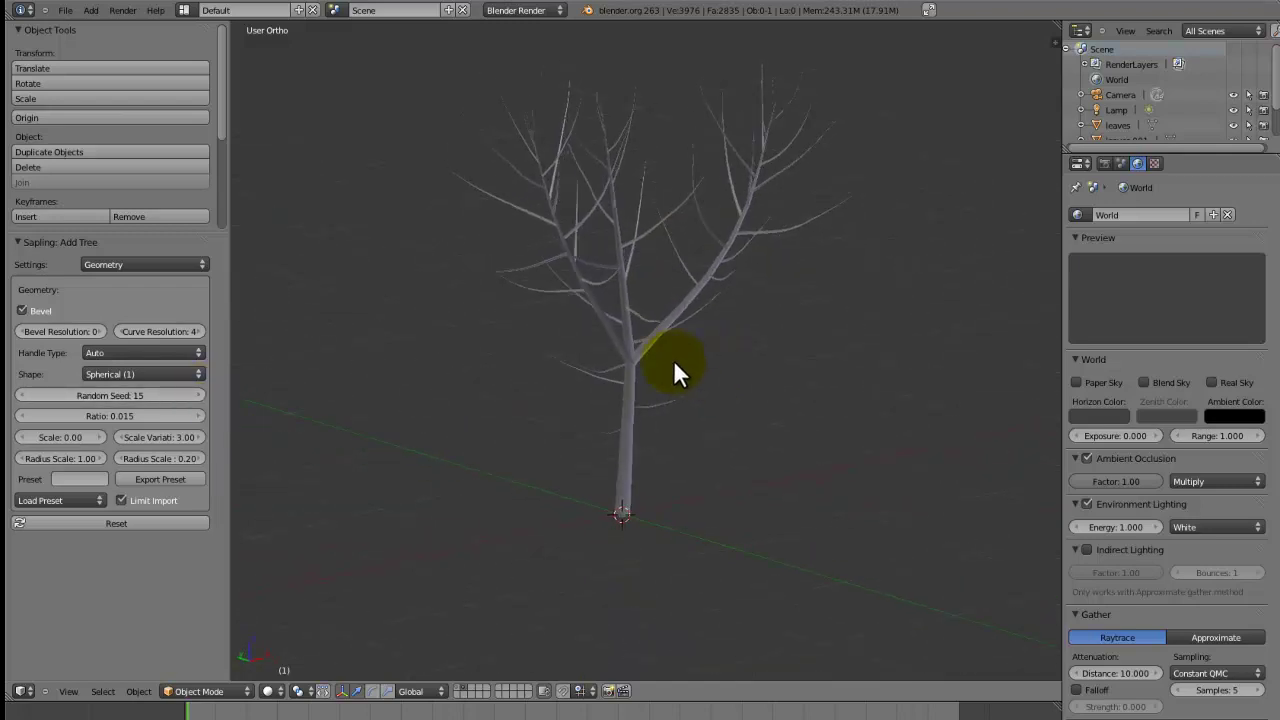
Set the new tree's branch splitting levels to 3 and show its leaves
left_click(155, 266)
left_click(143, 234)
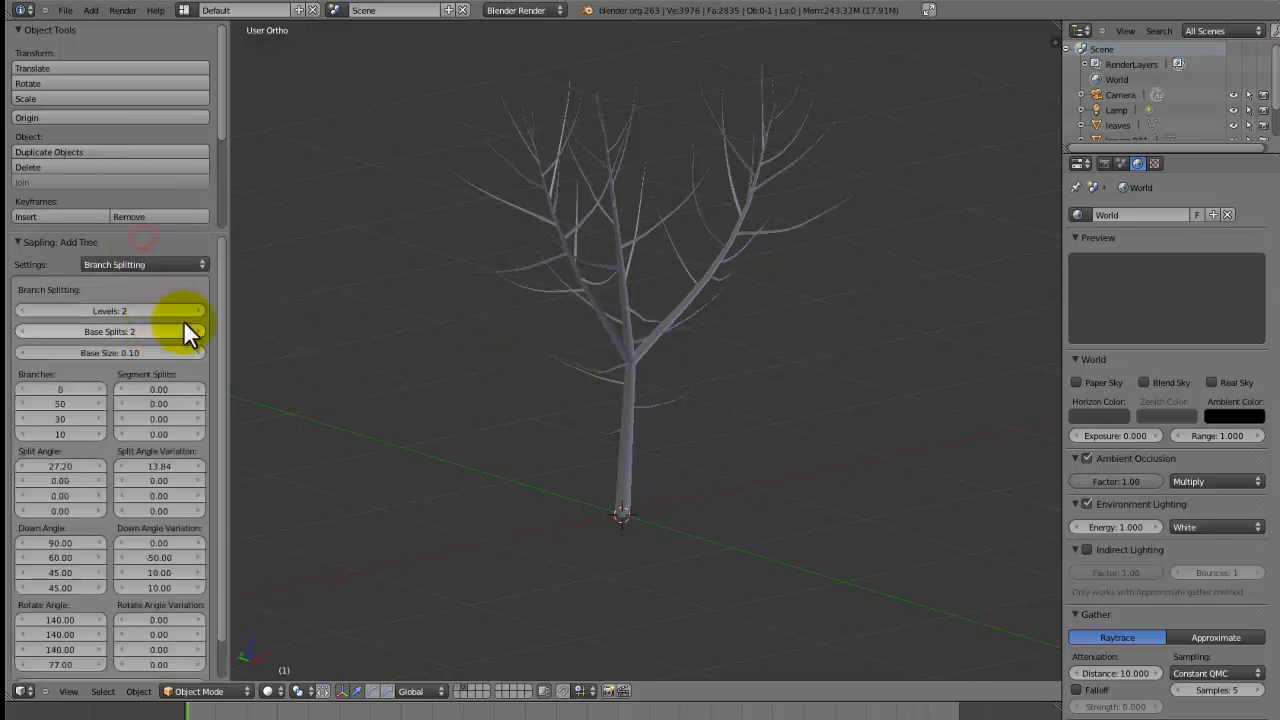
left_click(199, 309)
left_click(173, 262)
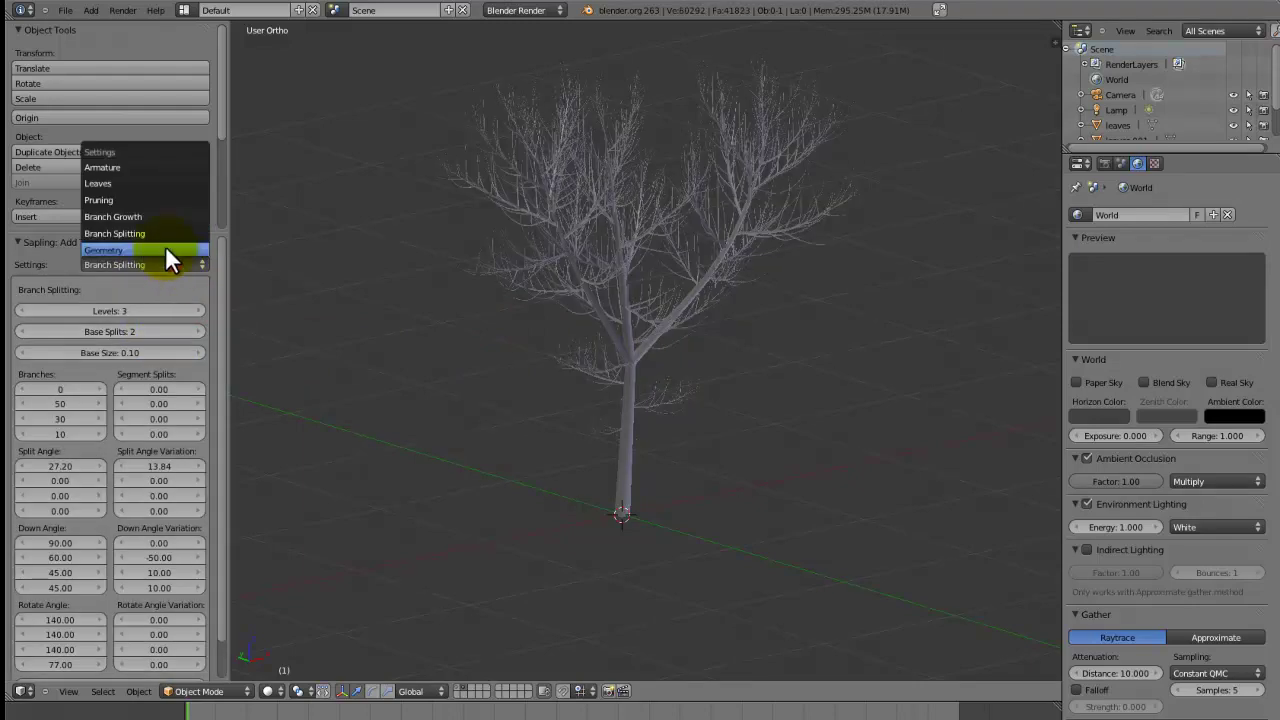
left_click(157, 184)
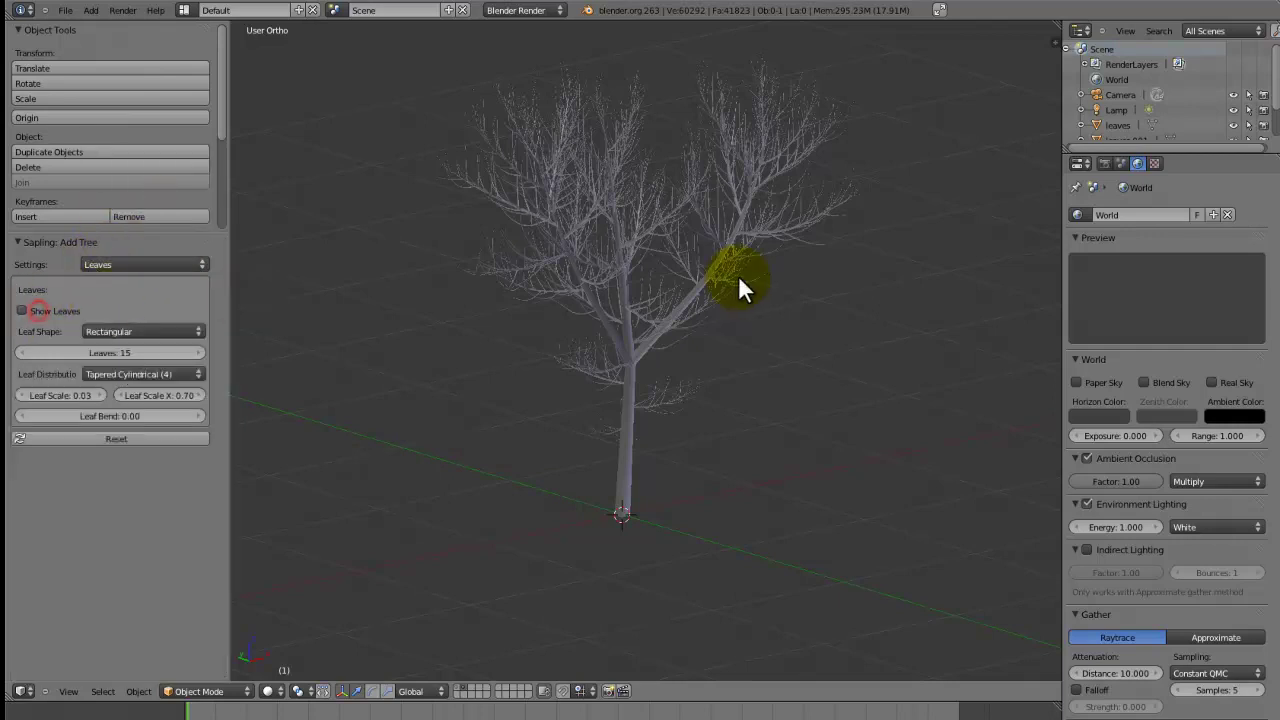
middle_click_drag(715, 298, 669, 326)
scroll(645, 348, "up", 5)
middle_click_drag(604, 399, 600, 466)
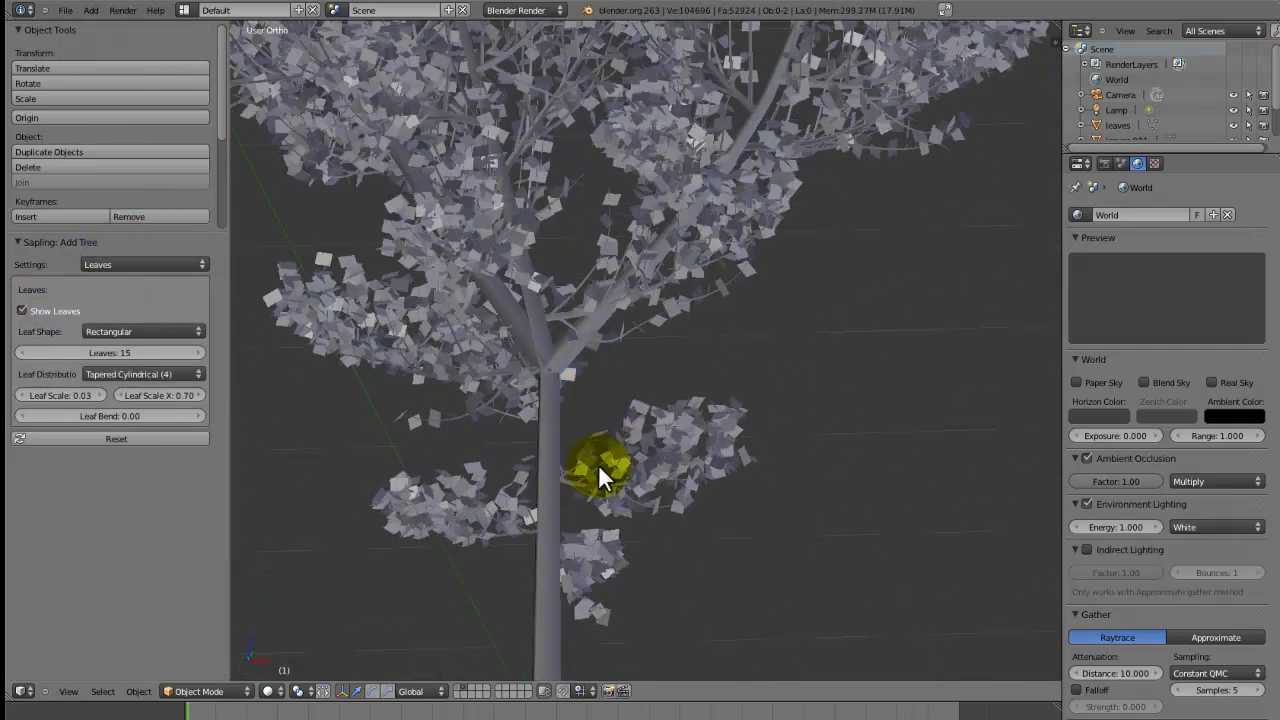
Assign the existing Shrub_Trunk material to the new tree's trunk and the Leaves material to its leaves
right_click(543, 532)
left_click(1081, 264)
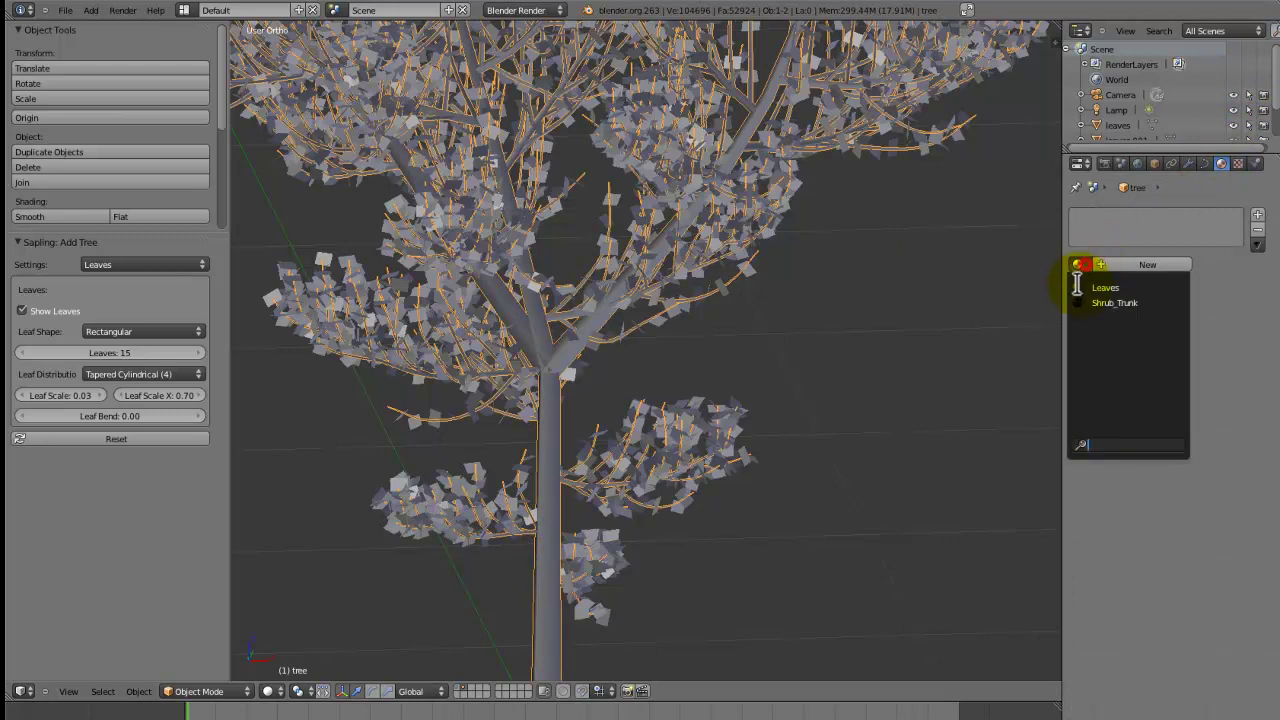
left_click(1080, 301)
right_click(651, 416)
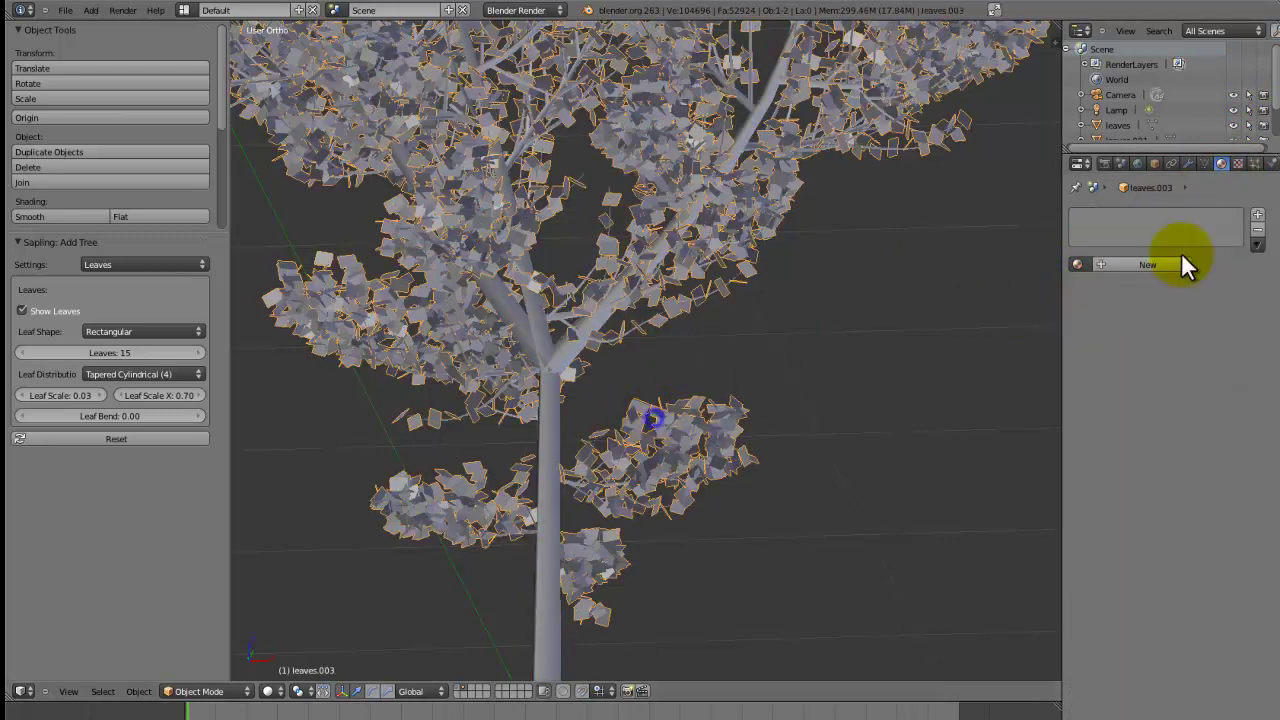
left_click(1081, 264)
left_click(1086, 284)
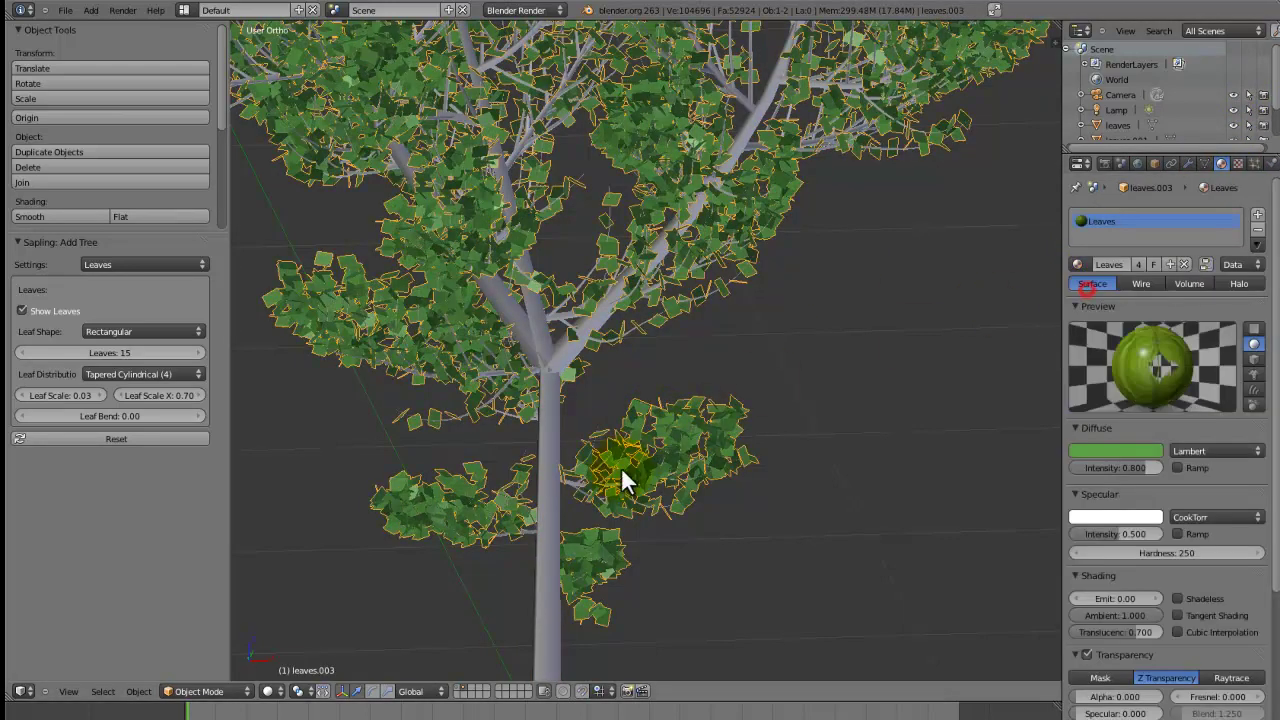
Convert the new tree's trunk curve to a mesh and join it with the leaves
right_click(553, 535)
key("alt+c")
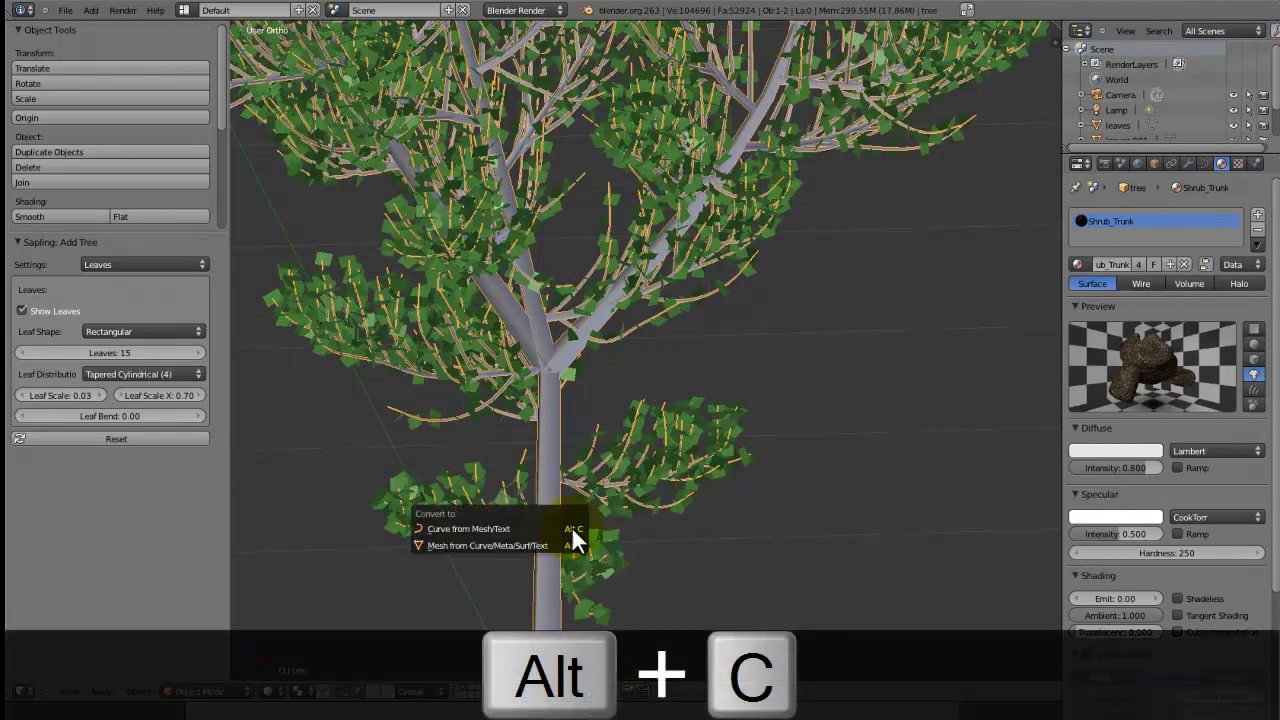
left_click(555, 545)
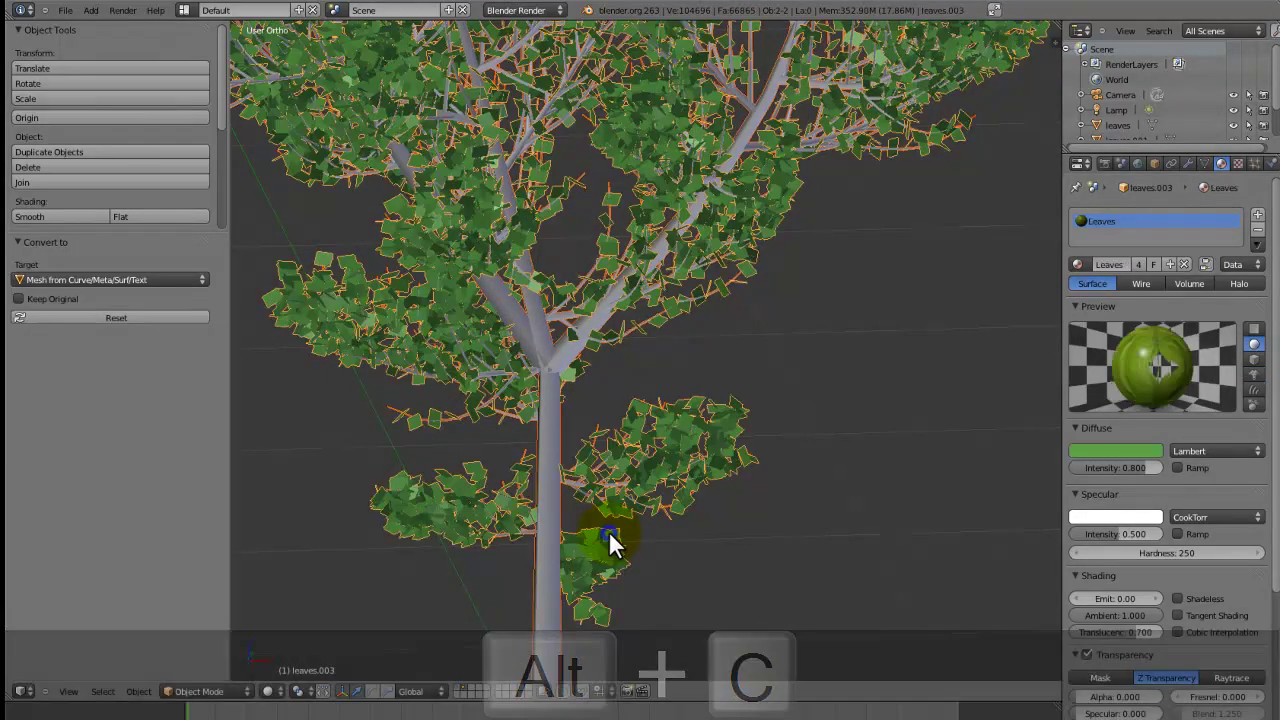
key("ctrl+j")
Send the joined seed-15 tree to the first layer and show that layer
scroll(608, 530, "down", 3)
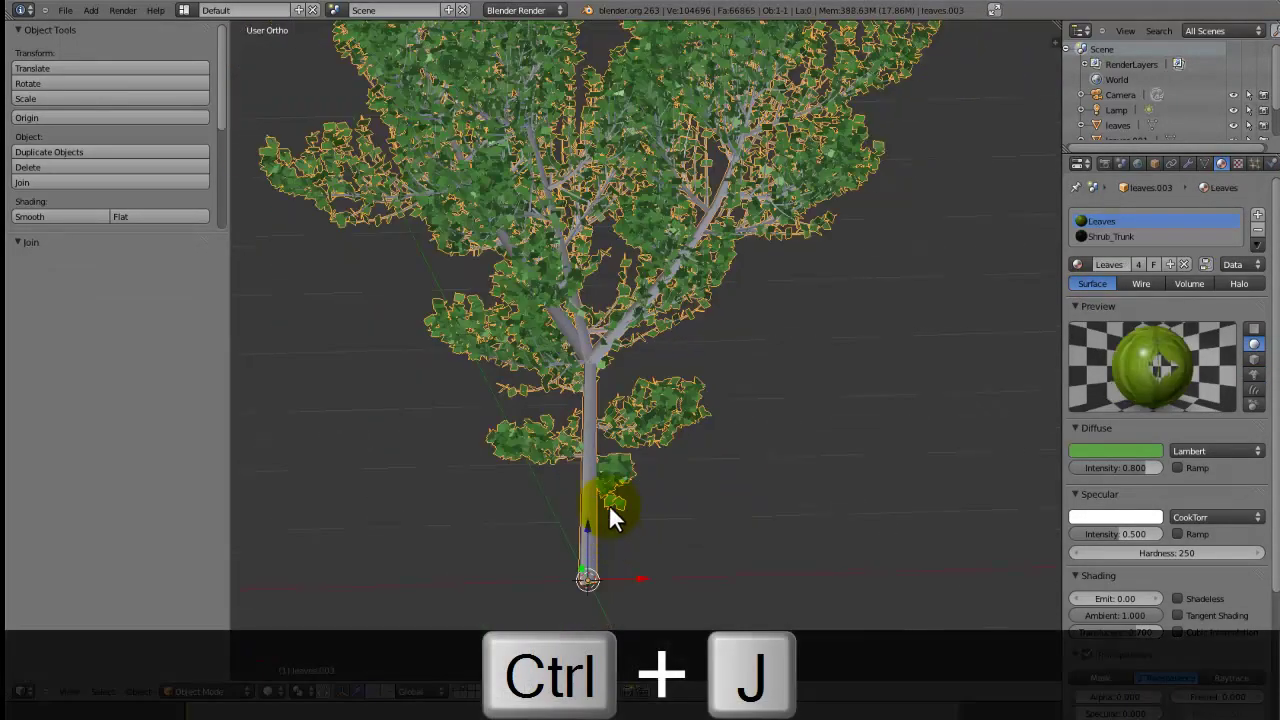
key("m")
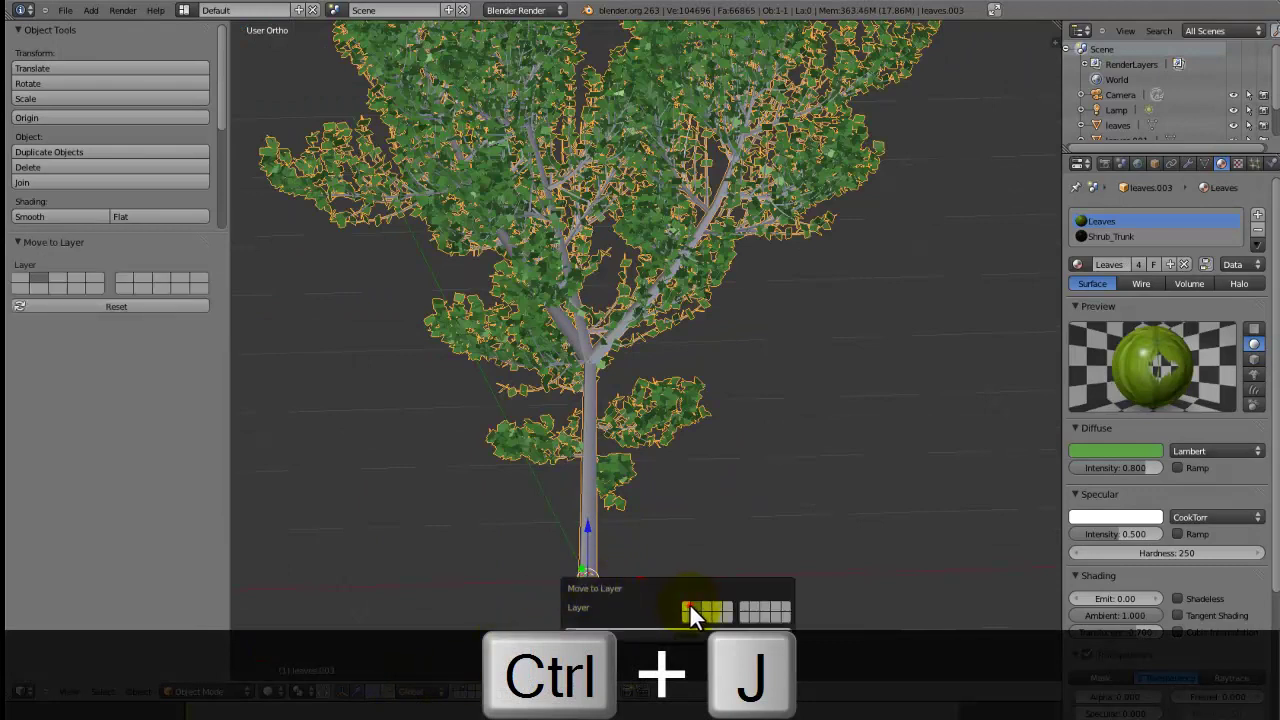
left_click(689, 605)
left_click(457, 690)
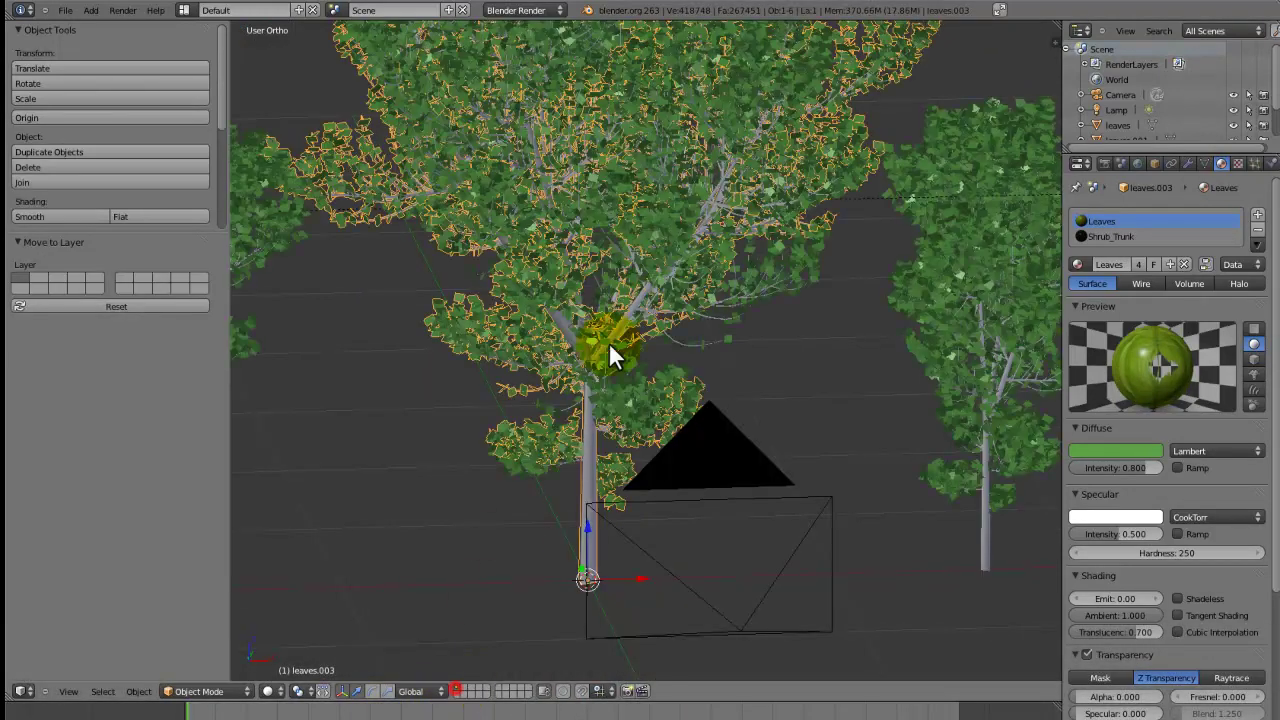
Move the newly joined tree along the X axis to the end of the row beyond the smallest tree, finishing with a 0.858-unit shift
scroll(603, 343, "down", 4)
middle_click_drag(596, 343, 578, 362)
key("g")
key("x")
left_click(870, 387)
middle_click_drag(452, 353, 566, 340)
scroll(523, 350, "down", 3)
key("g")
key("x")
left_click(580, 349)
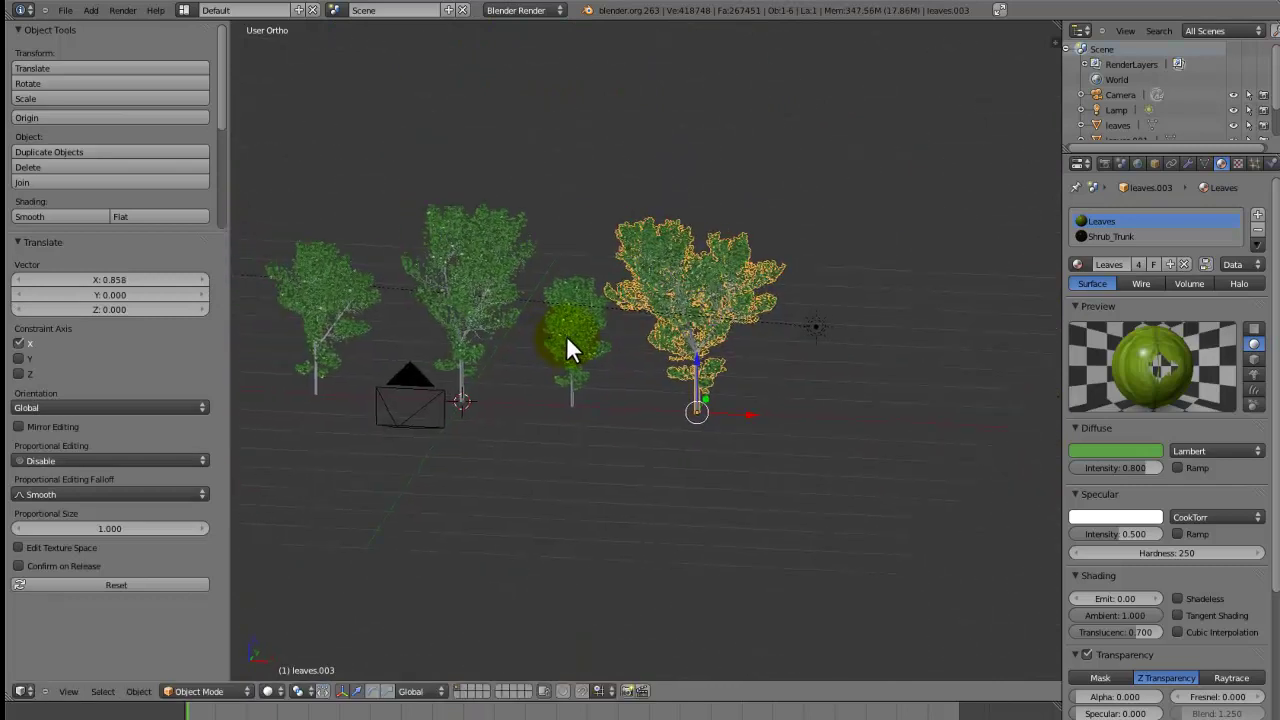
Save the scene over the existing Blender file
scroll(580, 341, "up", 2)
key("ctrl+s")
left_click(580, 341)
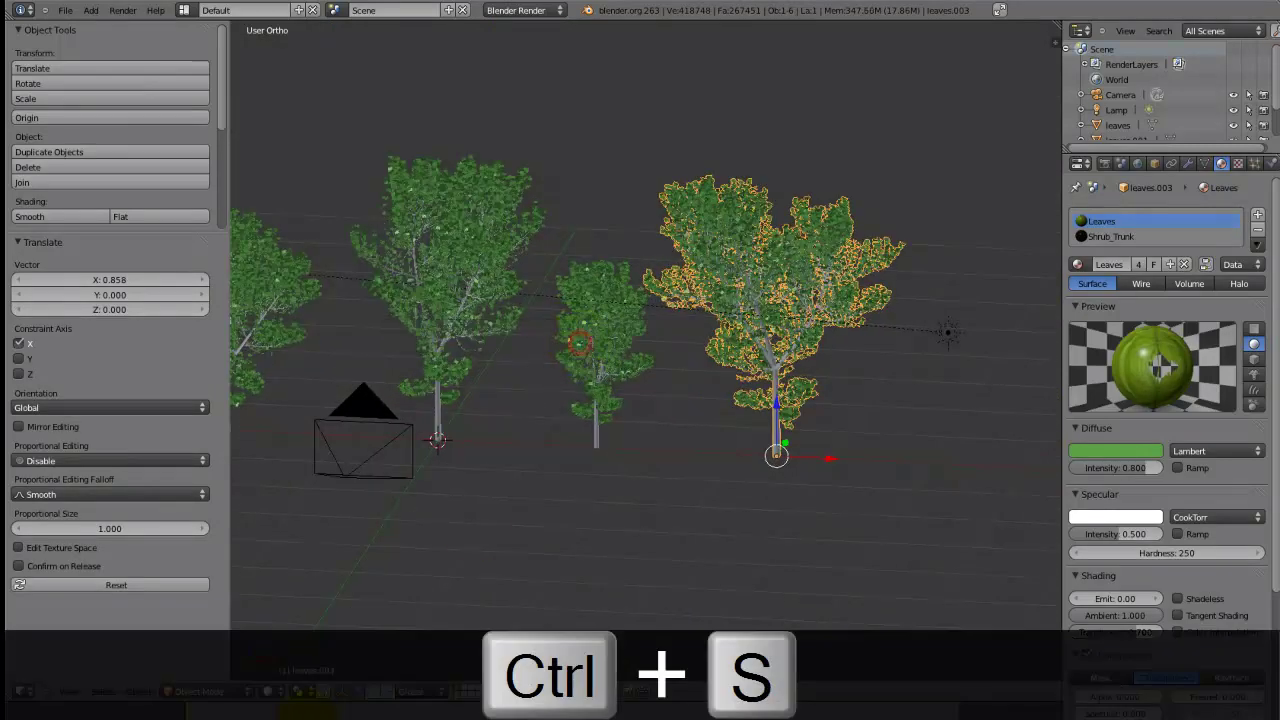
Switch to the empty second layer and add a new Sapling tree curve there
left_click(466, 692)
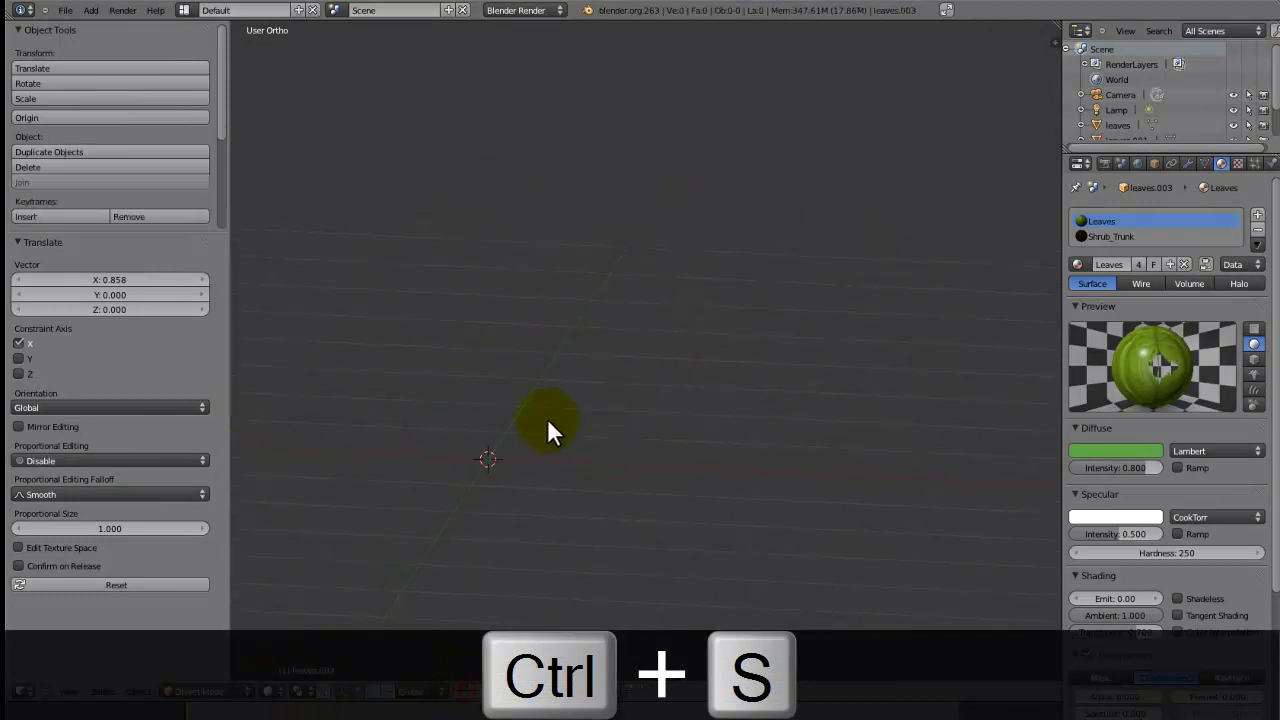
key("shift+a")
mouse_move(547, 420)
left_click(580, 494)
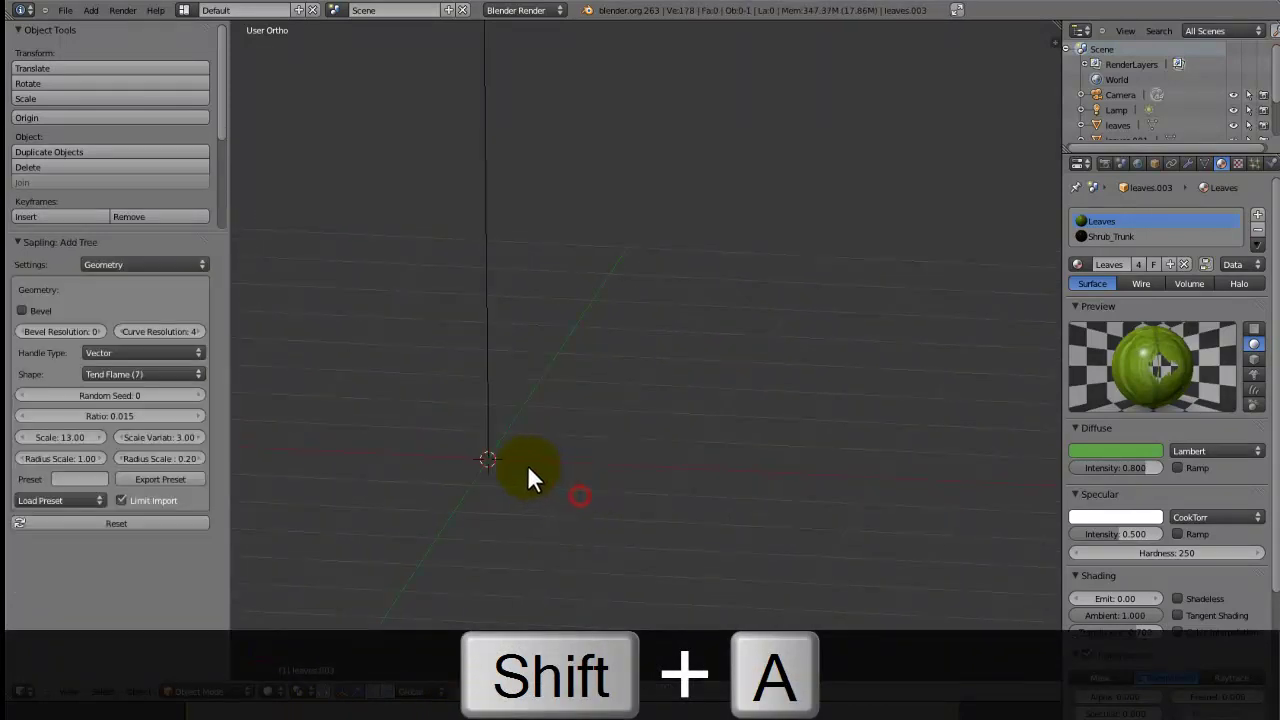
Load the Forest Shrub preset for the new Sapling tree
scroll(525, 458, "down", 3)
middle_click_drag(511, 414, 550, 429, "shift")
scroll(580, 385, "down", 4)
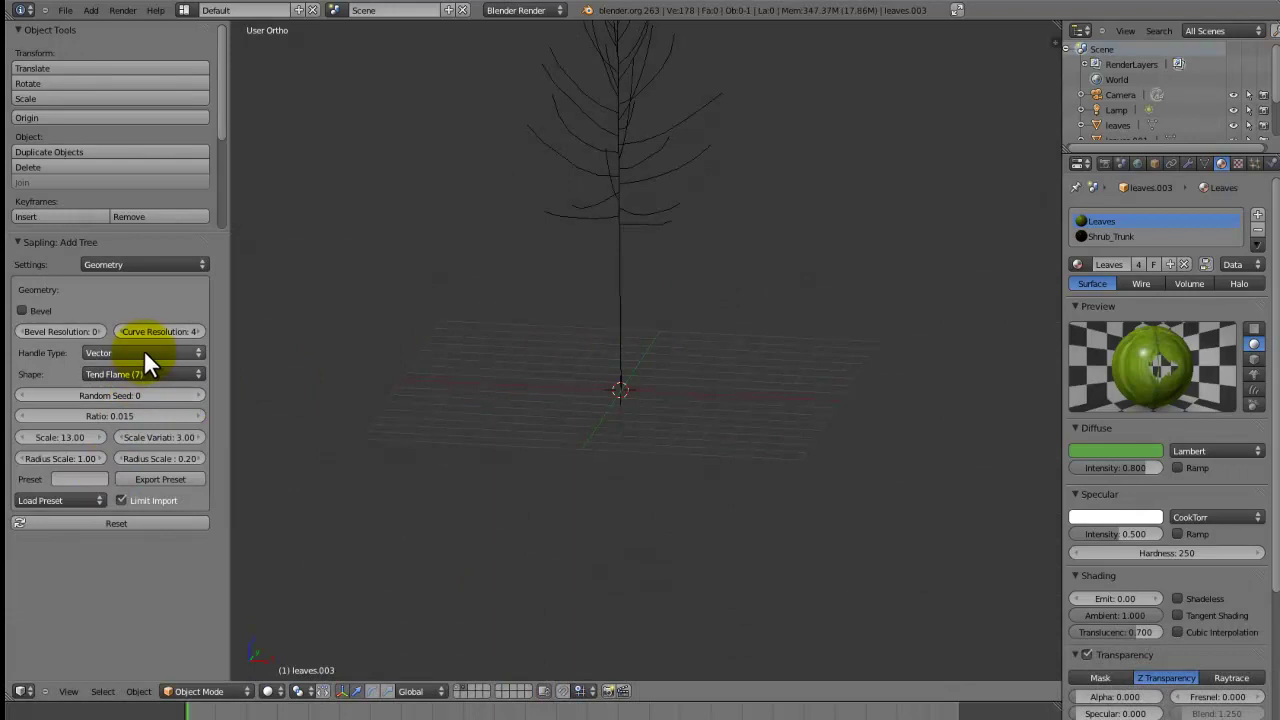
left_click(79, 496)
left_click(73, 537)
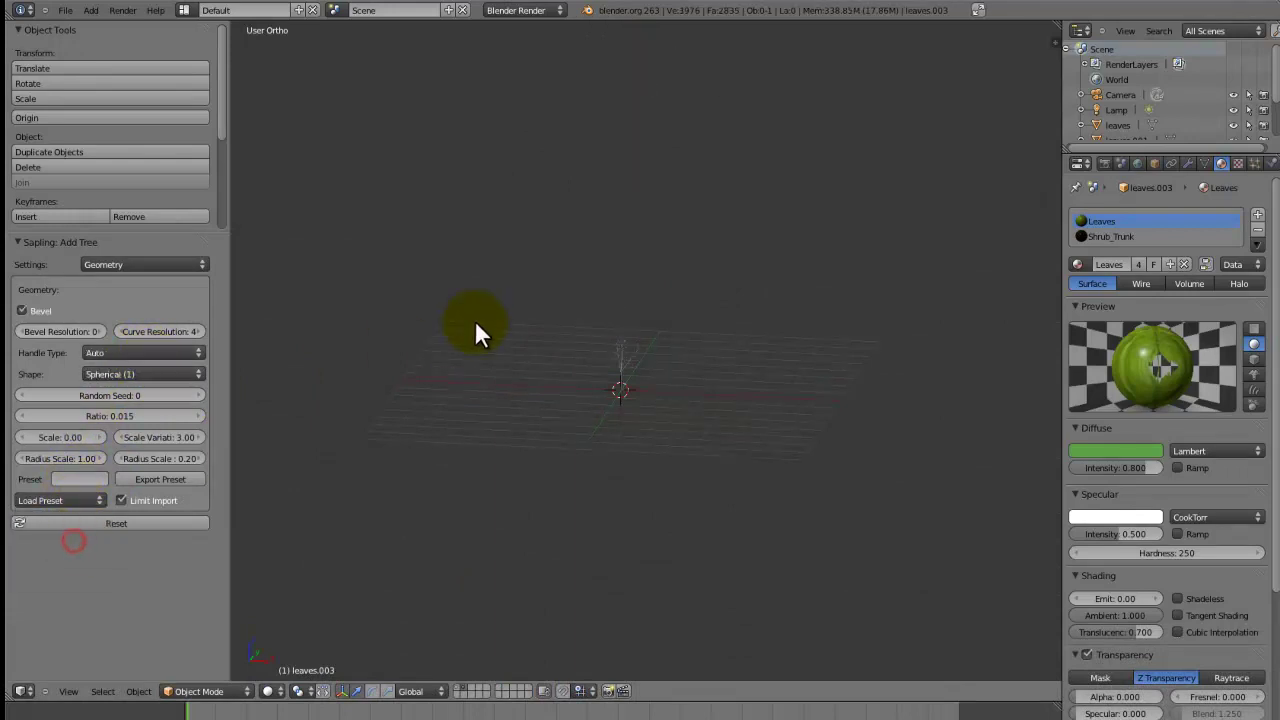
scroll(475, 320, "up", 8)
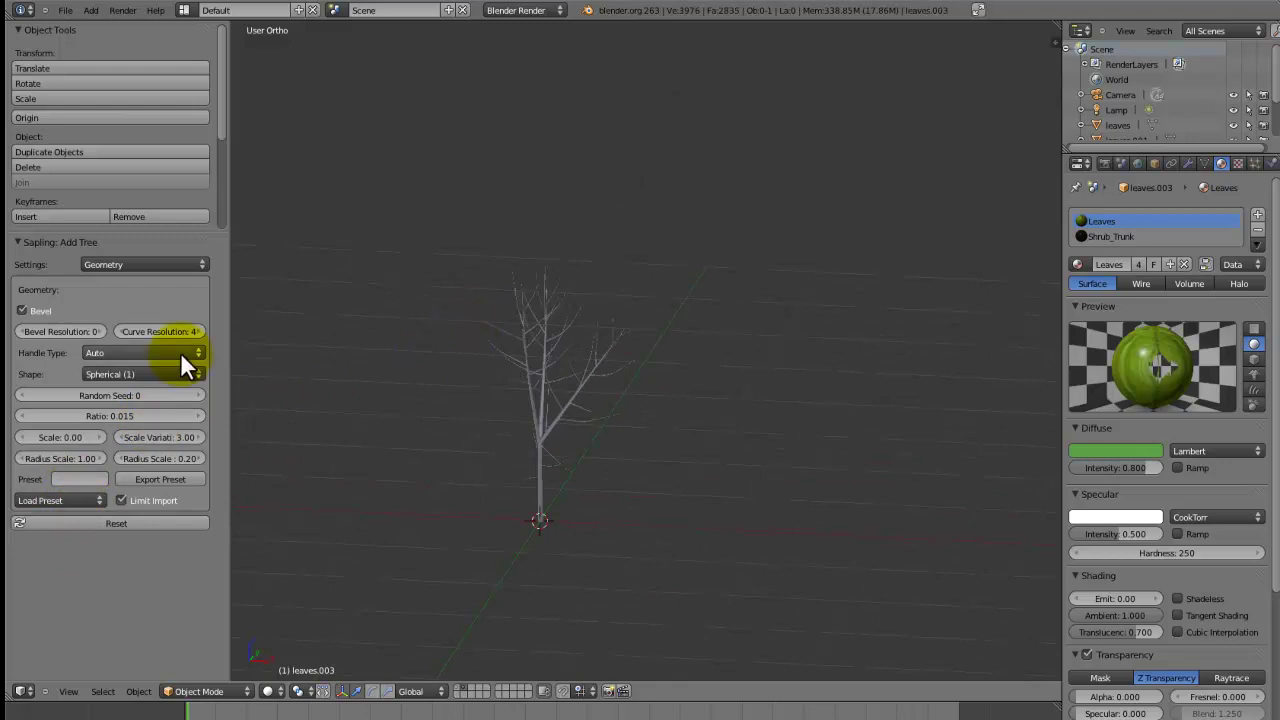
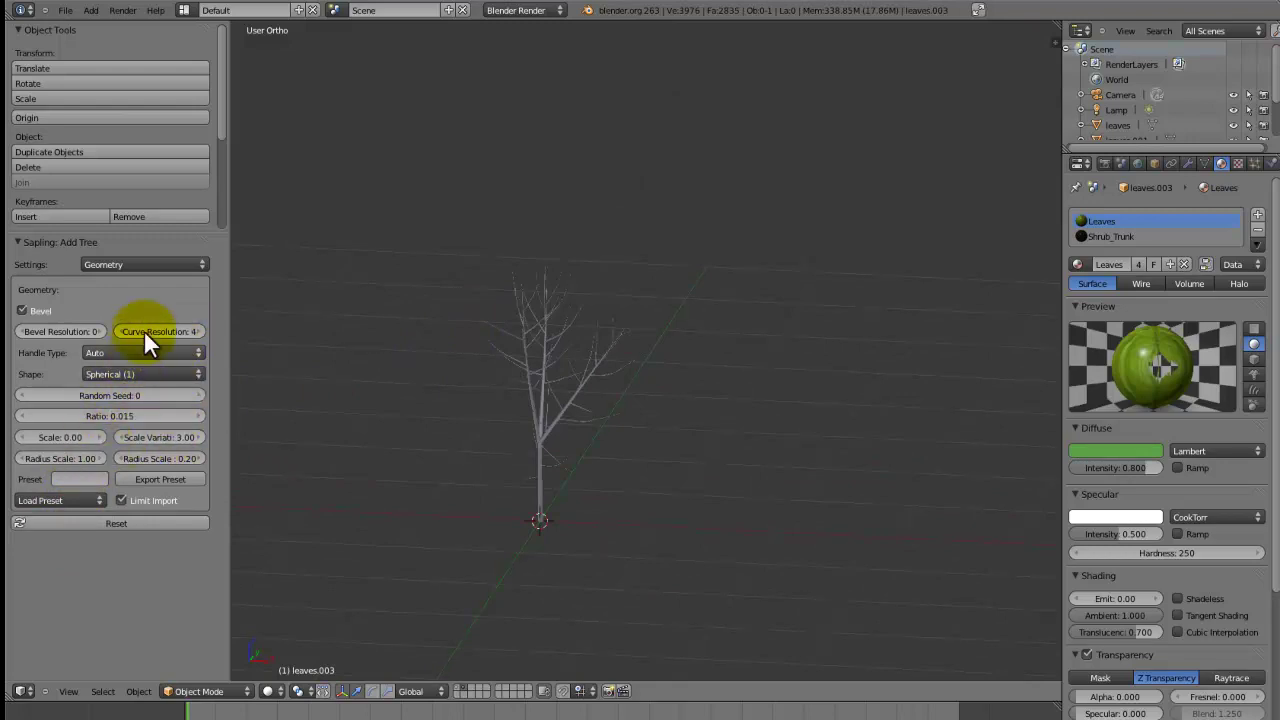
Set the new Sapling tree's branch splitting levels to 3
left_click(153, 264)
left_click(149, 237)
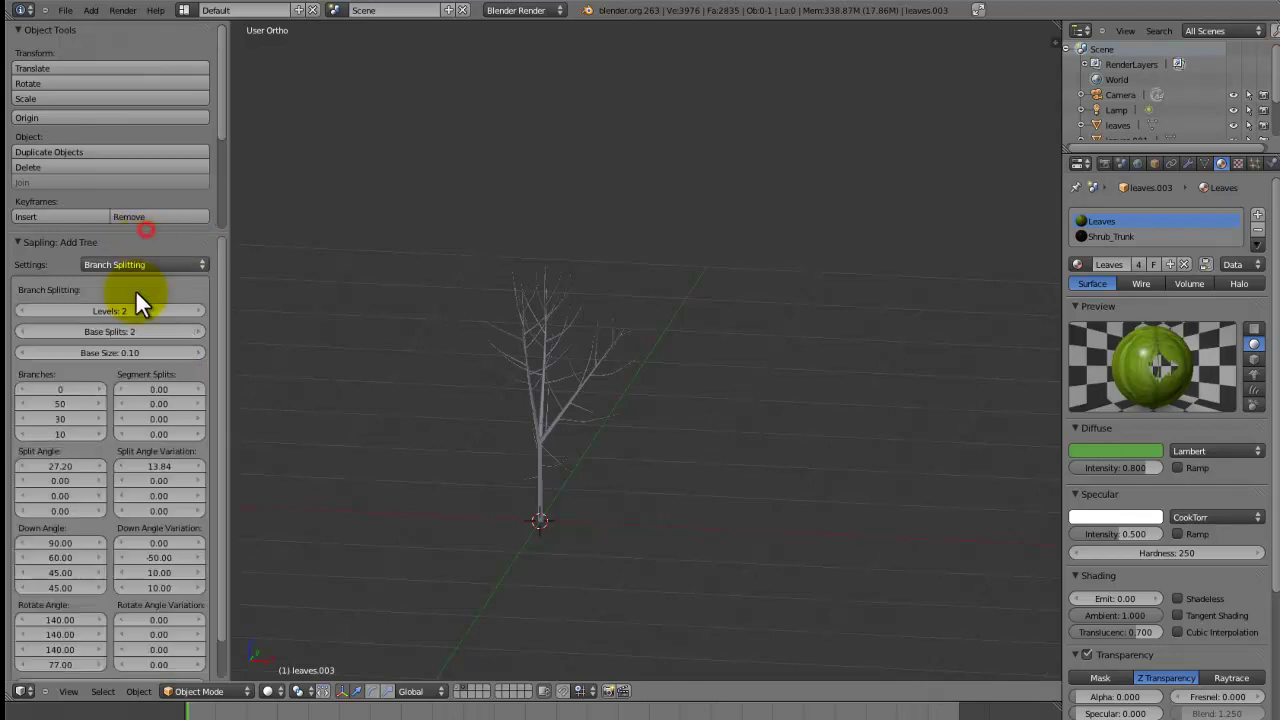
left_click(198, 309)
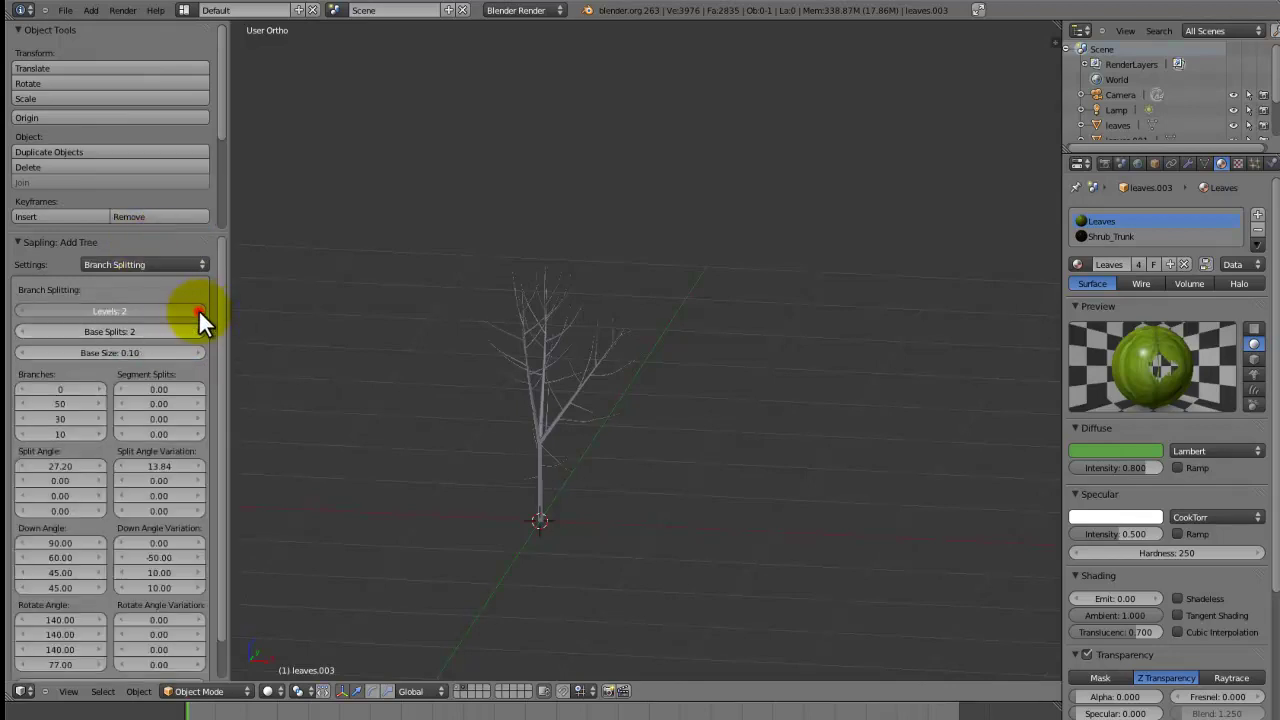
middle_click_drag(550, 395, 681, 293, "shift")
scroll(624, 399, "up", 4)
middle_click_drag(613, 403, 557, 405)
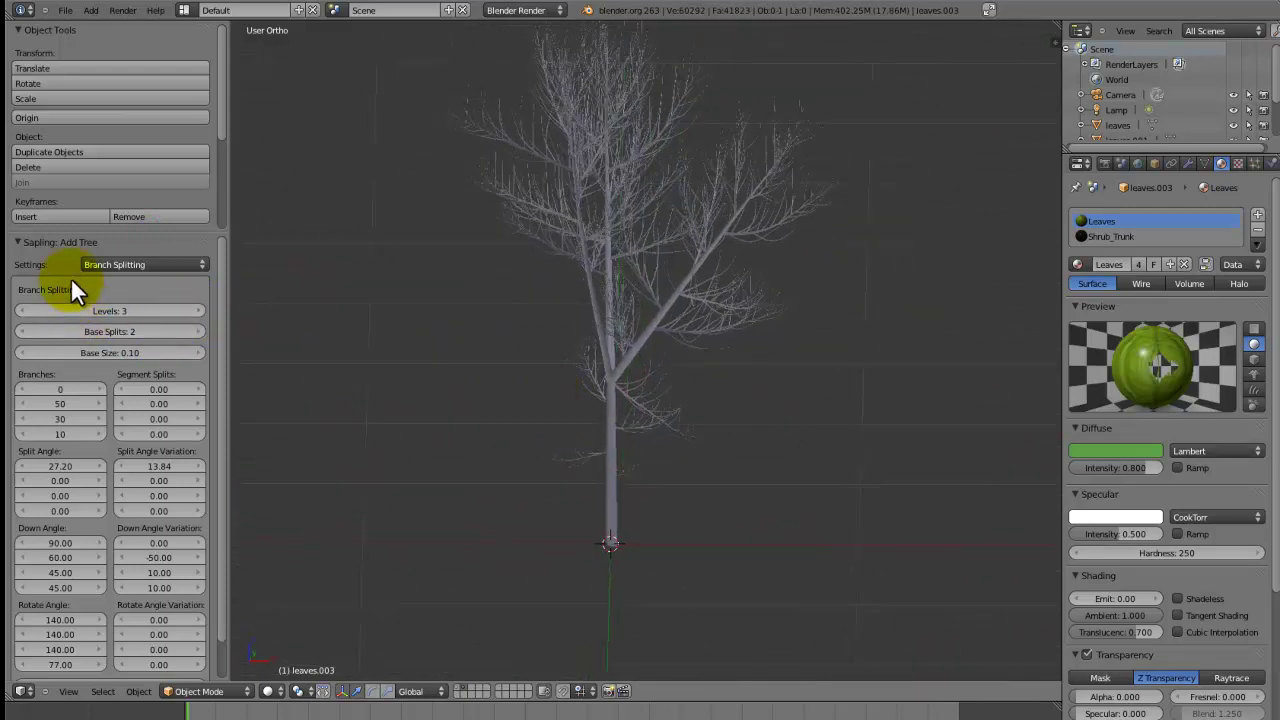
Turn on leaves for the Sapling tree
left_click(110, 260)
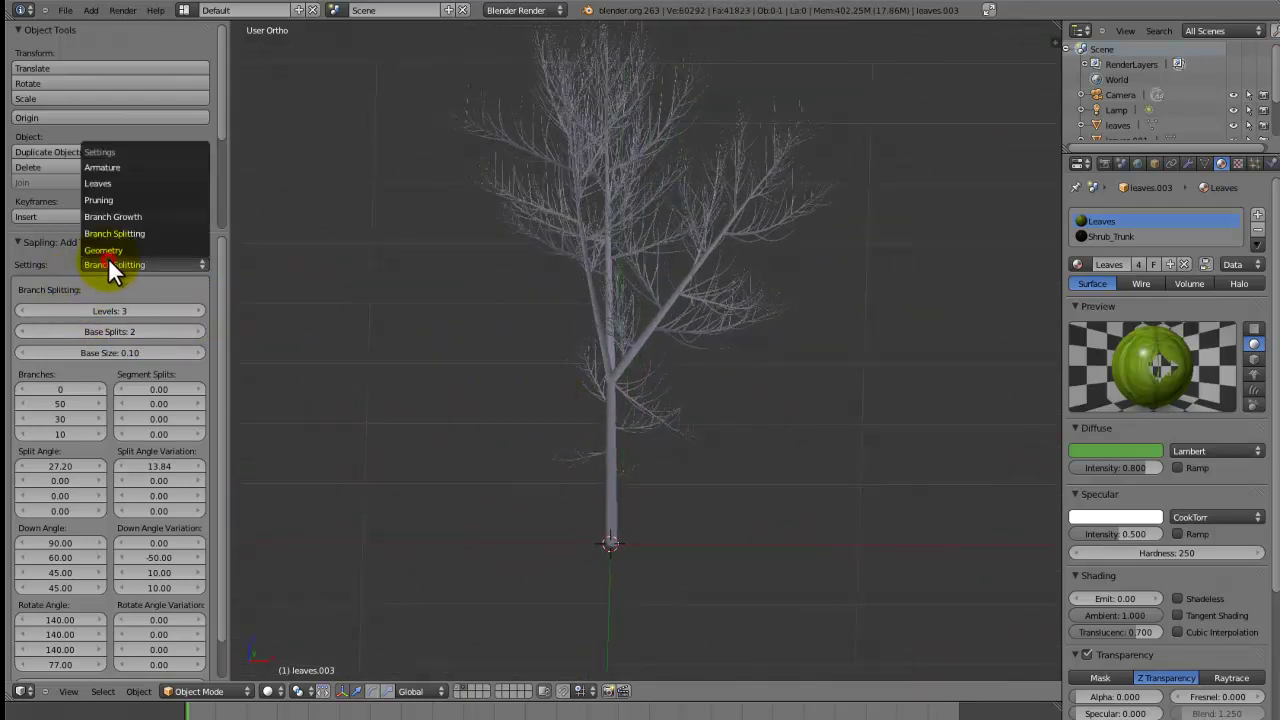
left_click(105, 184)
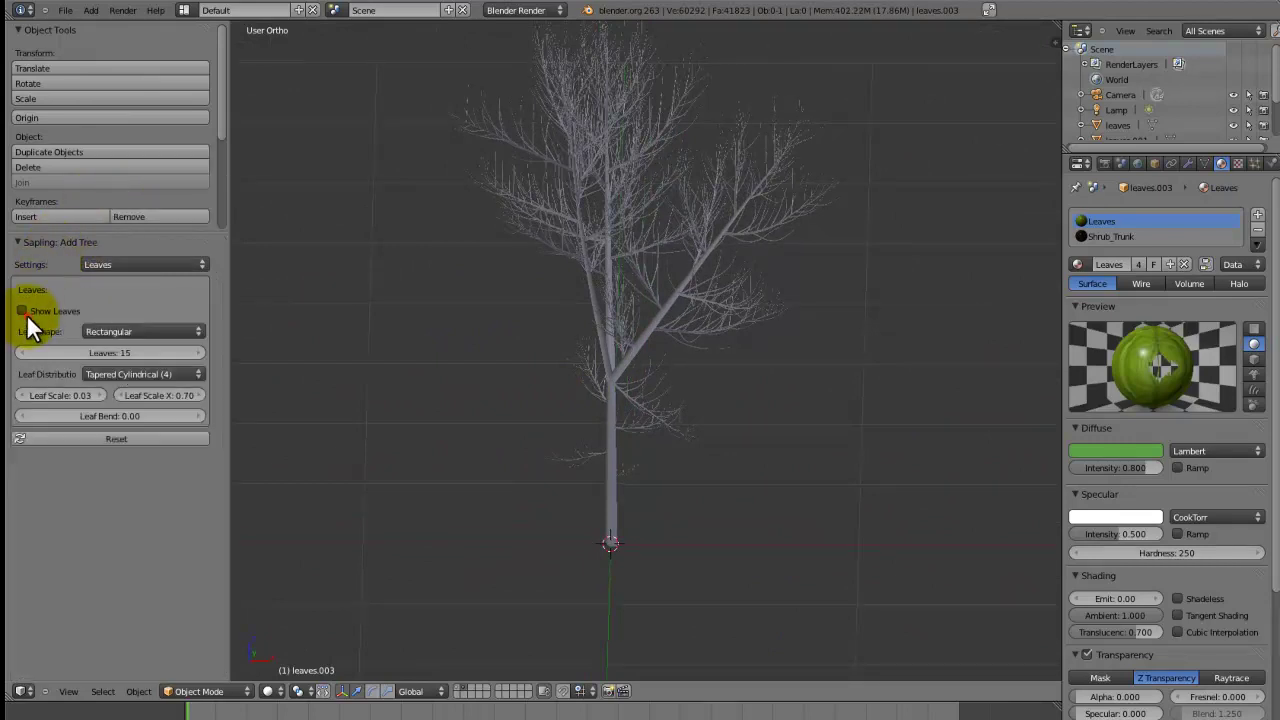
left_click(23, 311)
middle_click_drag(624, 263, 687, 395)
Assign the existing Leaves material to the new leaves and the Shrub_Trunk material to the tree curve
left_click(1077, 264)
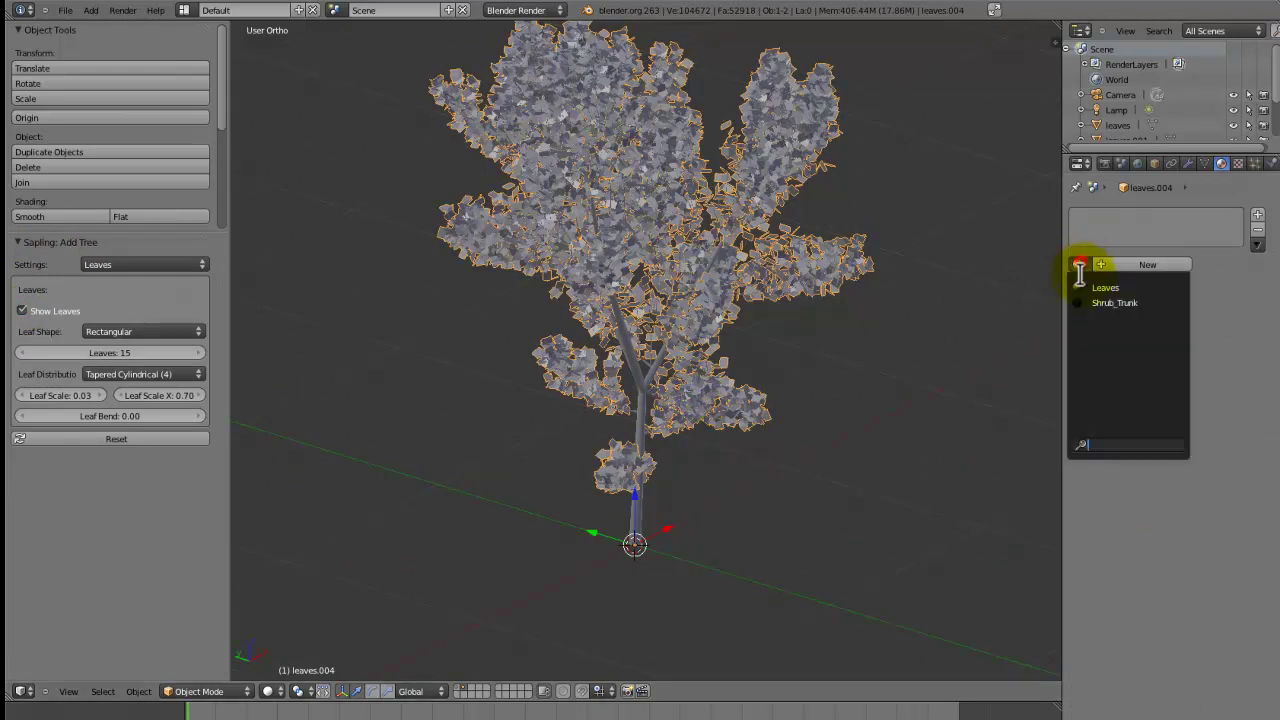
left_click(1095, 286)
right_click(625, 508)
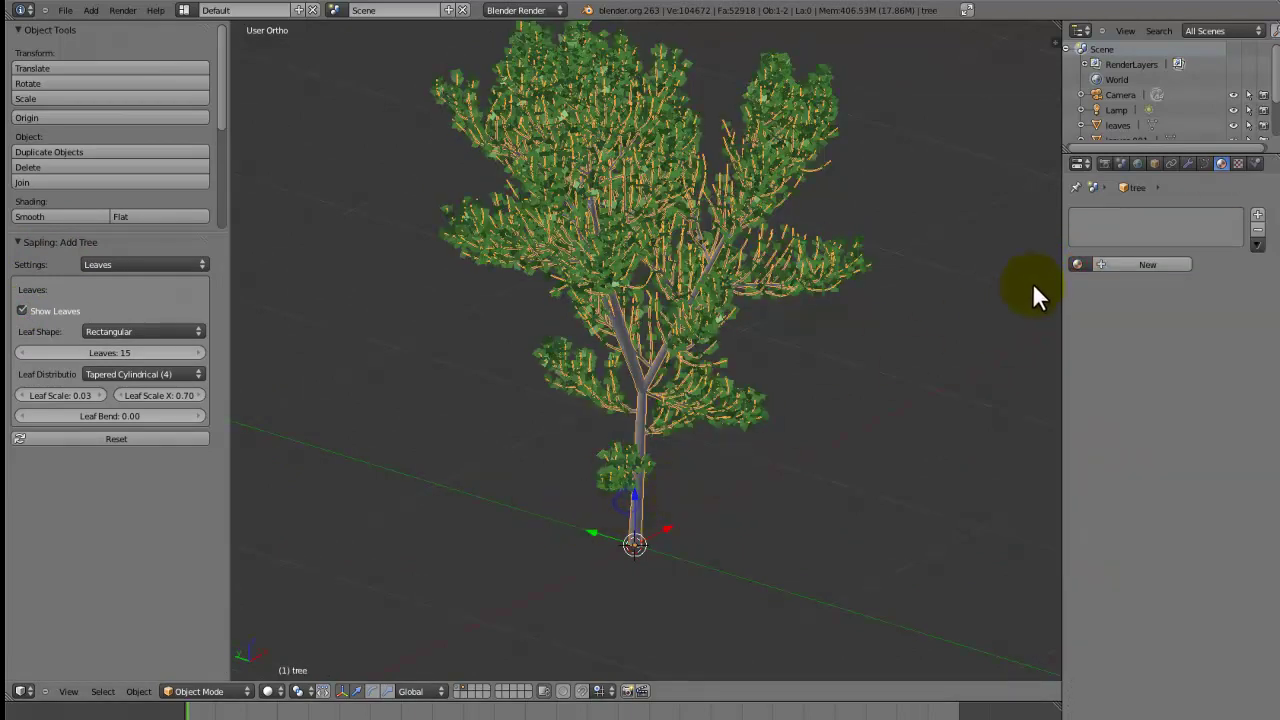
left_click(1077, 264)
left_click(1078, 303)
Convert the tree curve to a mesh and join it with its leaves into one object
key("alt+c")
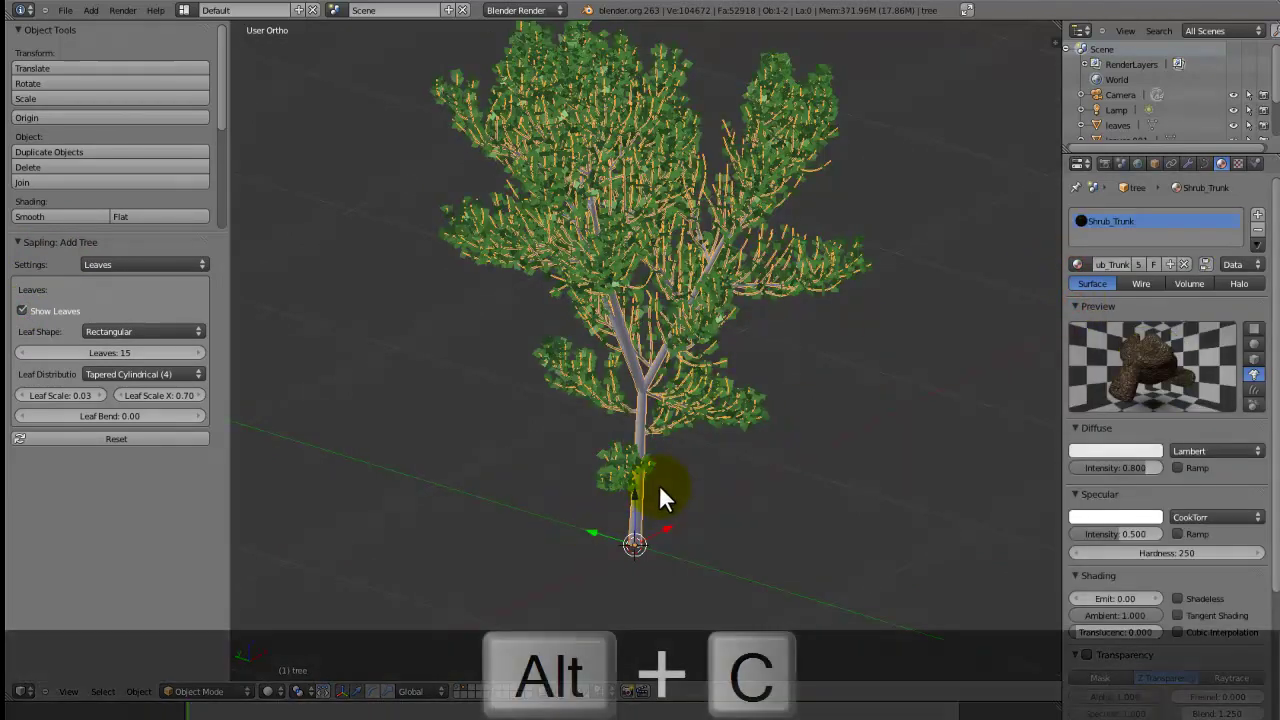
left_click(659, 490)
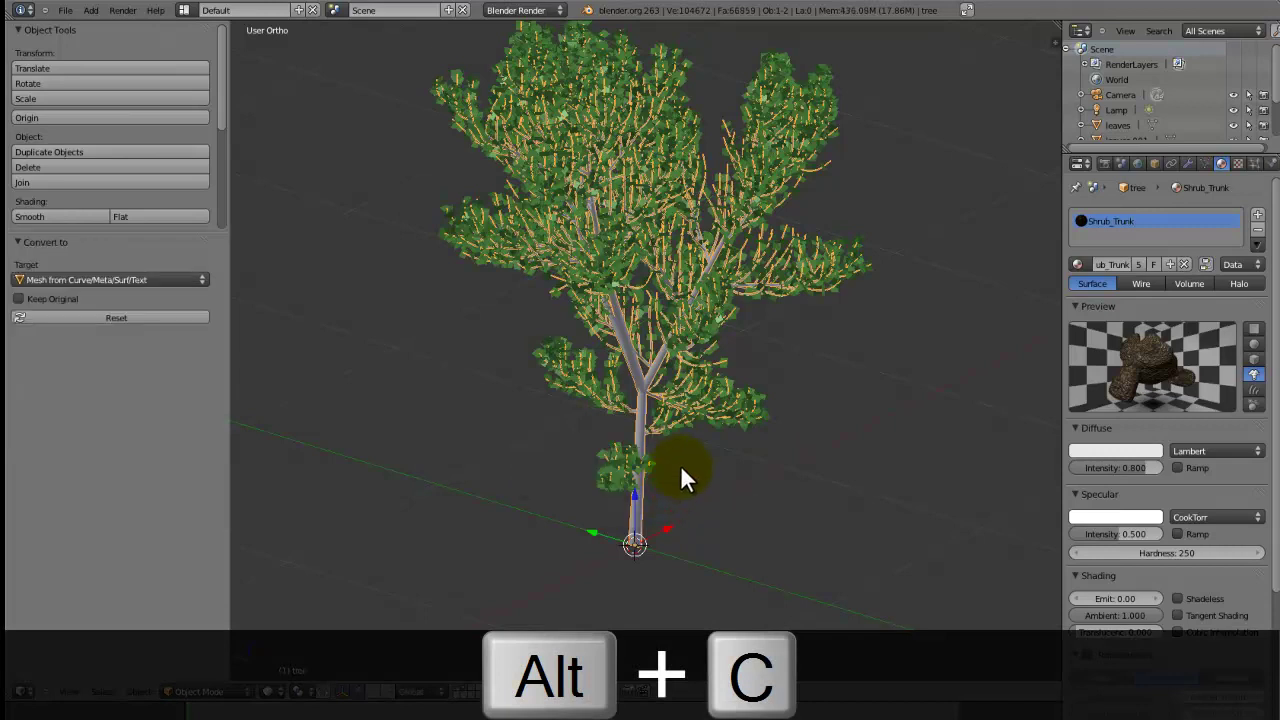
right_click(757, 410)
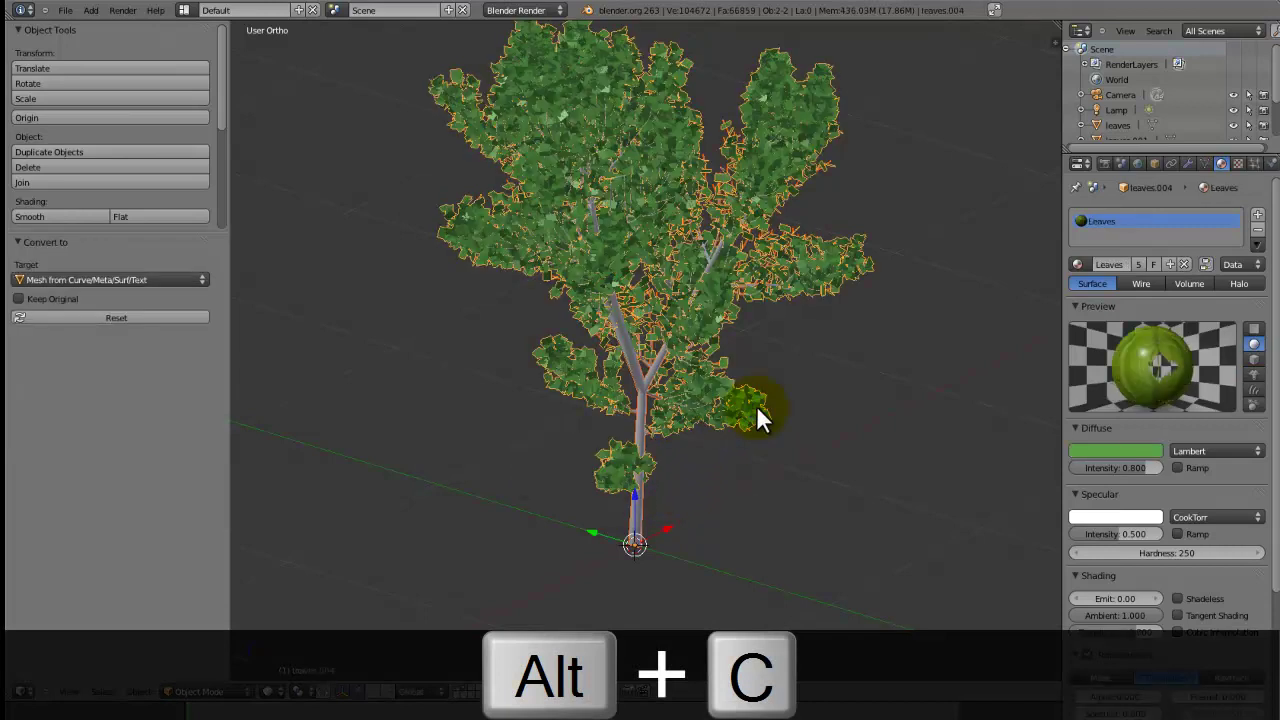
key("ctrl+j")
middle_click_drag(755, 408, 643, 515)
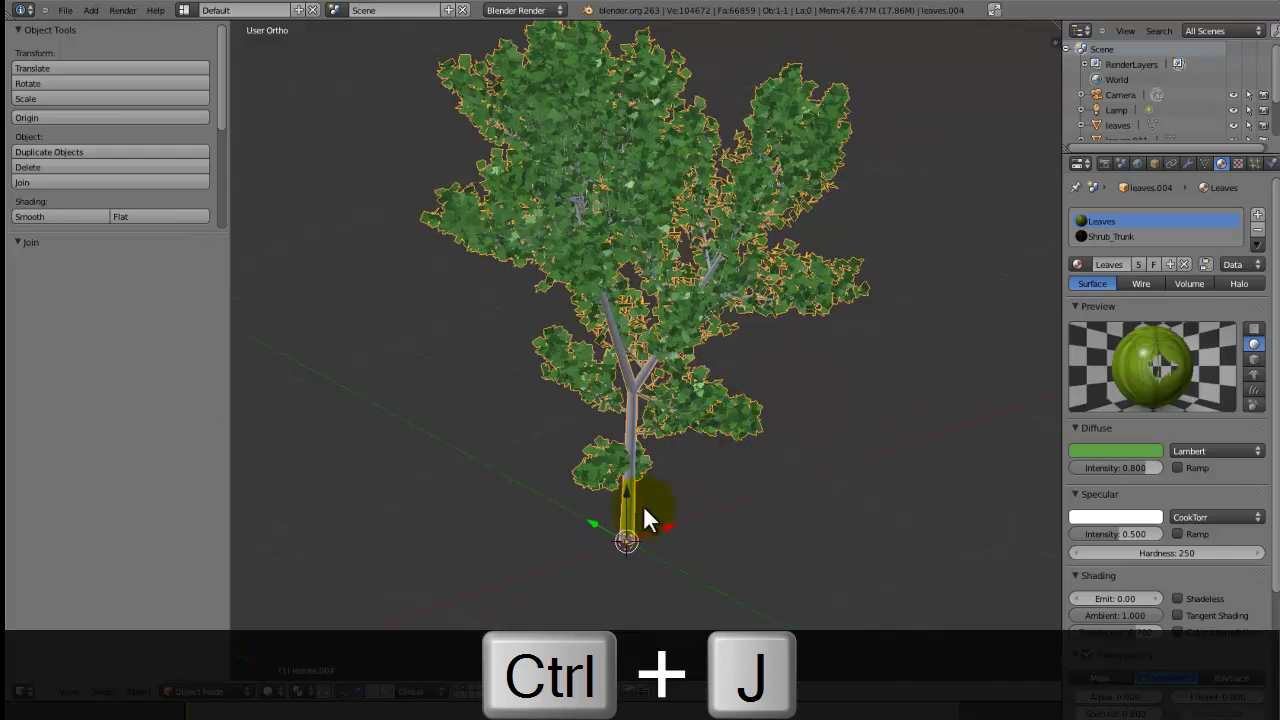
Move the joined tree to the first layer and show that layer
key("m")
left_click(764, 545)
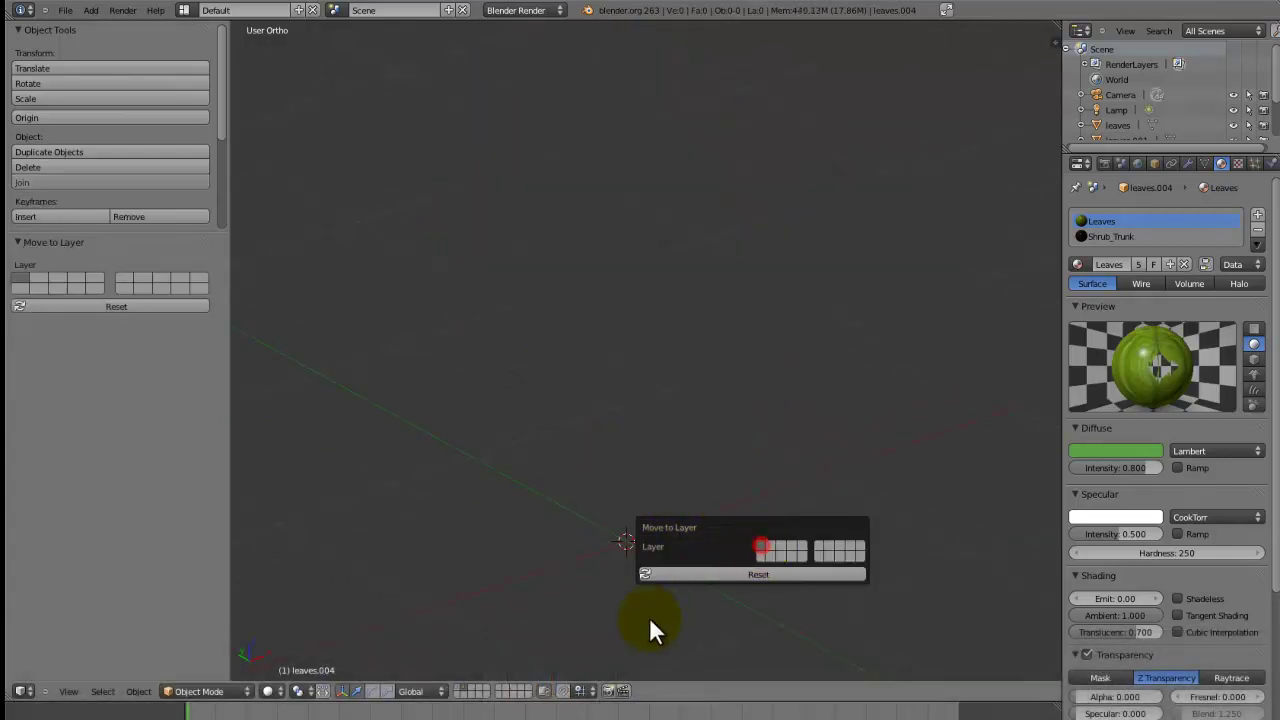
left_click(458, 691)
Move the tree along the X axis by -3.976 and another -0.119 units to the free end of the row
scroll(585, 426, "down", 3)
middle_click_drag(519, 383, 506, 379)
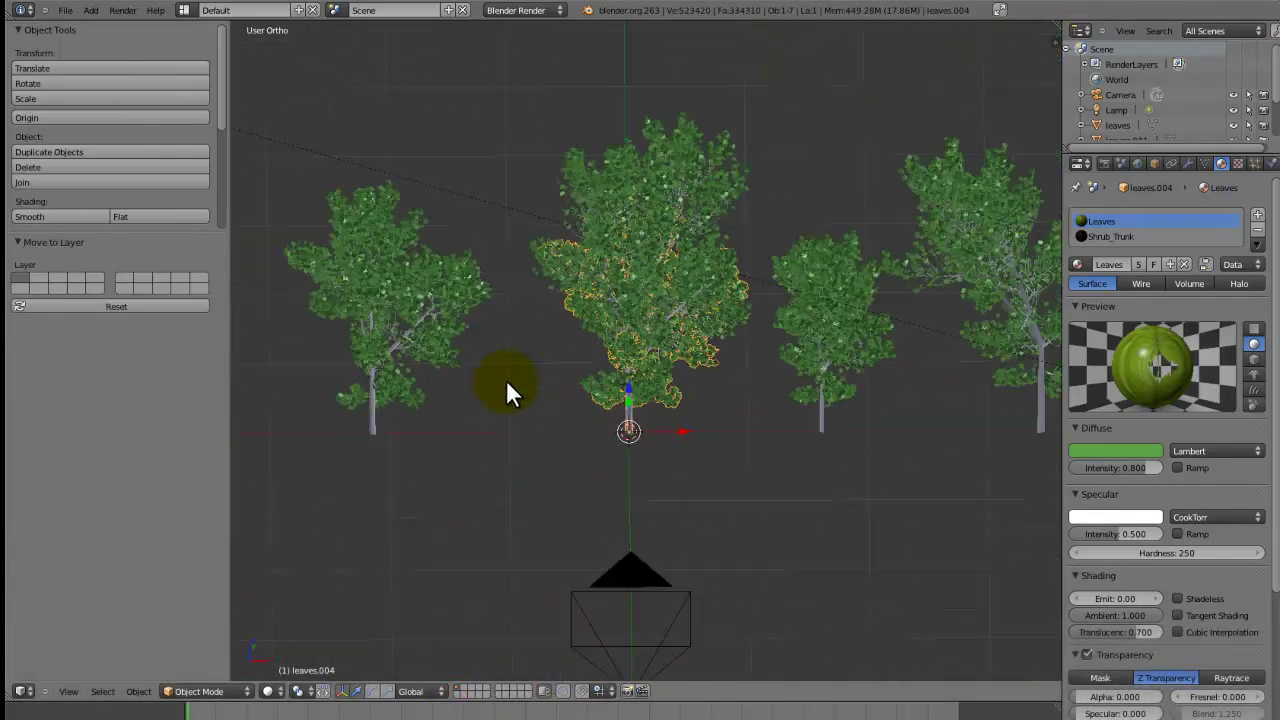
scroll(576, 364, "down", 4)
key("g")
key("x")
left_click(347, 402)
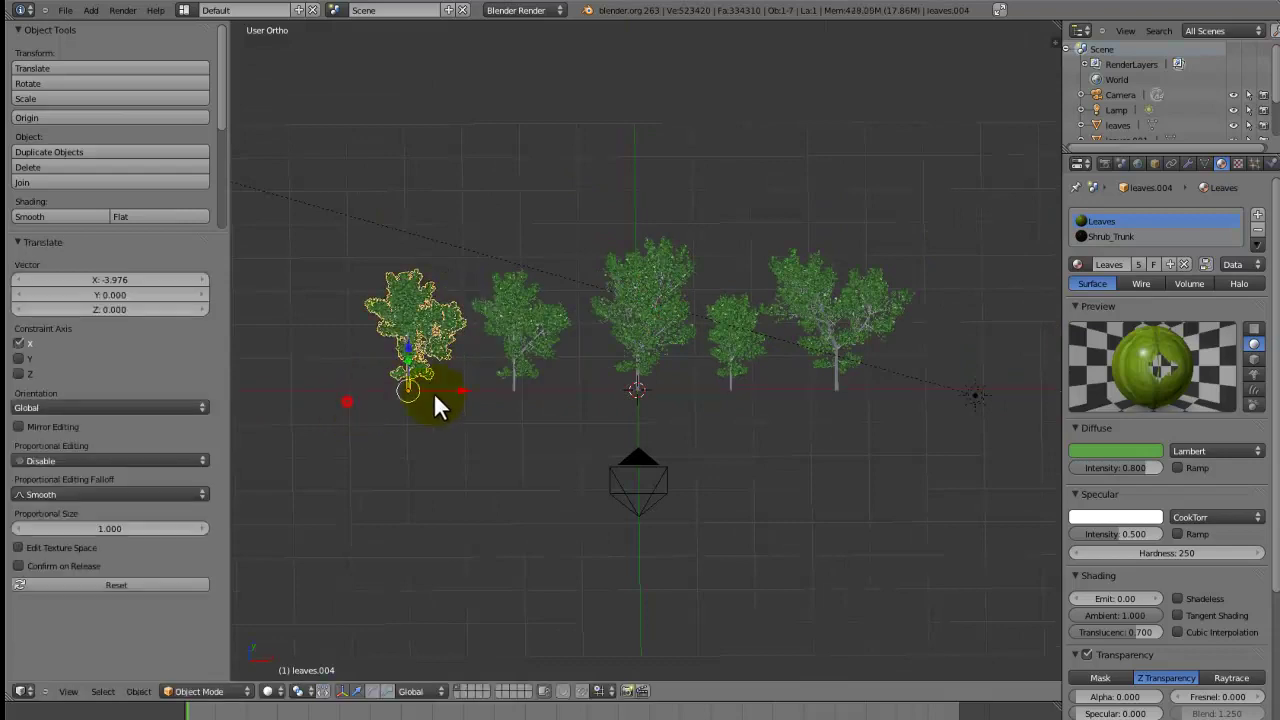
key("g")
key("x")
left_click(495, 390)
Save the scene over the existing file
middle_click_drag(718, 352, 761, 373)
scroll(679, 291, "up", 3)
key("ctrl+s")
left_click(673, 291)
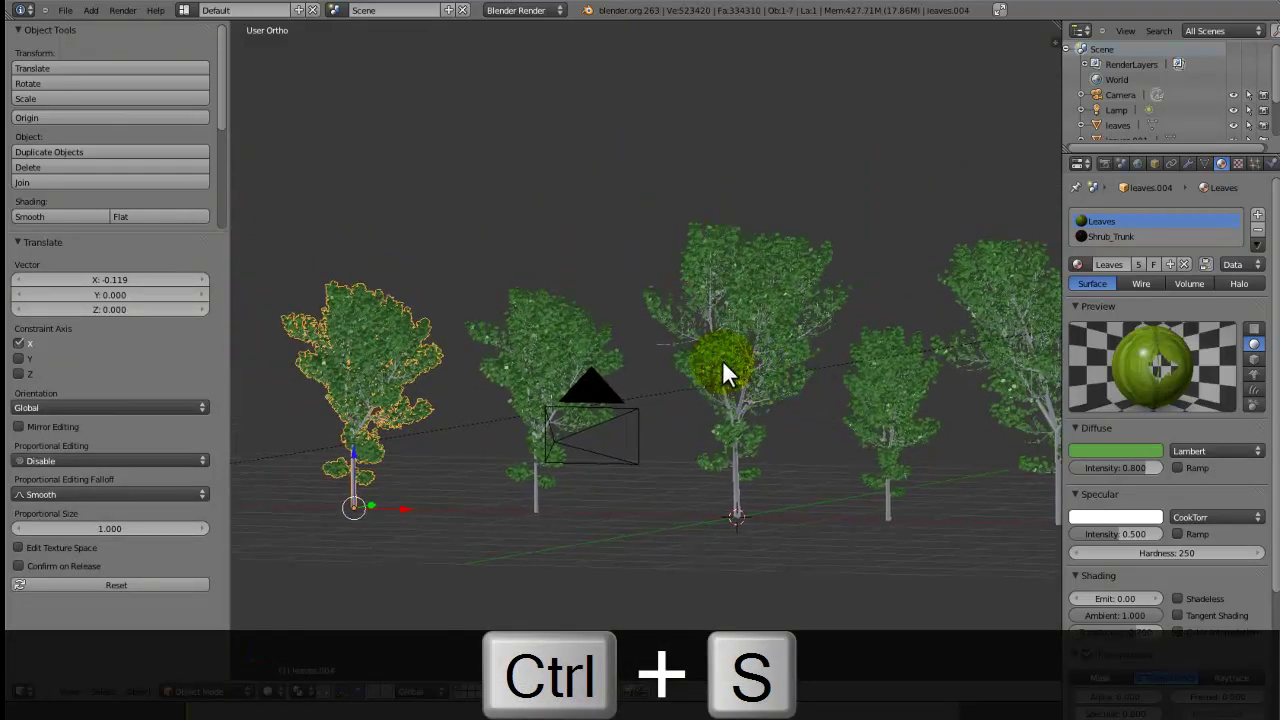
Switch to the front view, show the object properties and rename the newly placed tree Shrub1
key("KP_1")
key("n")
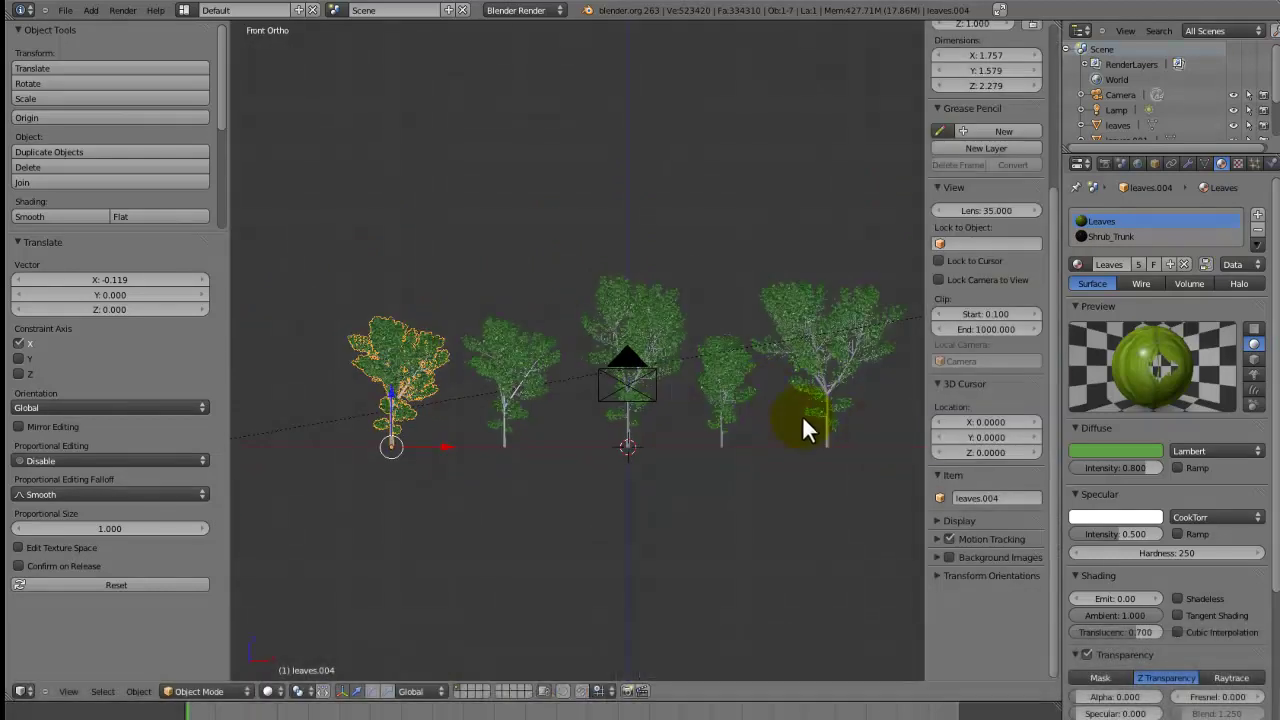
left_click(968, 499)
type("Shr")
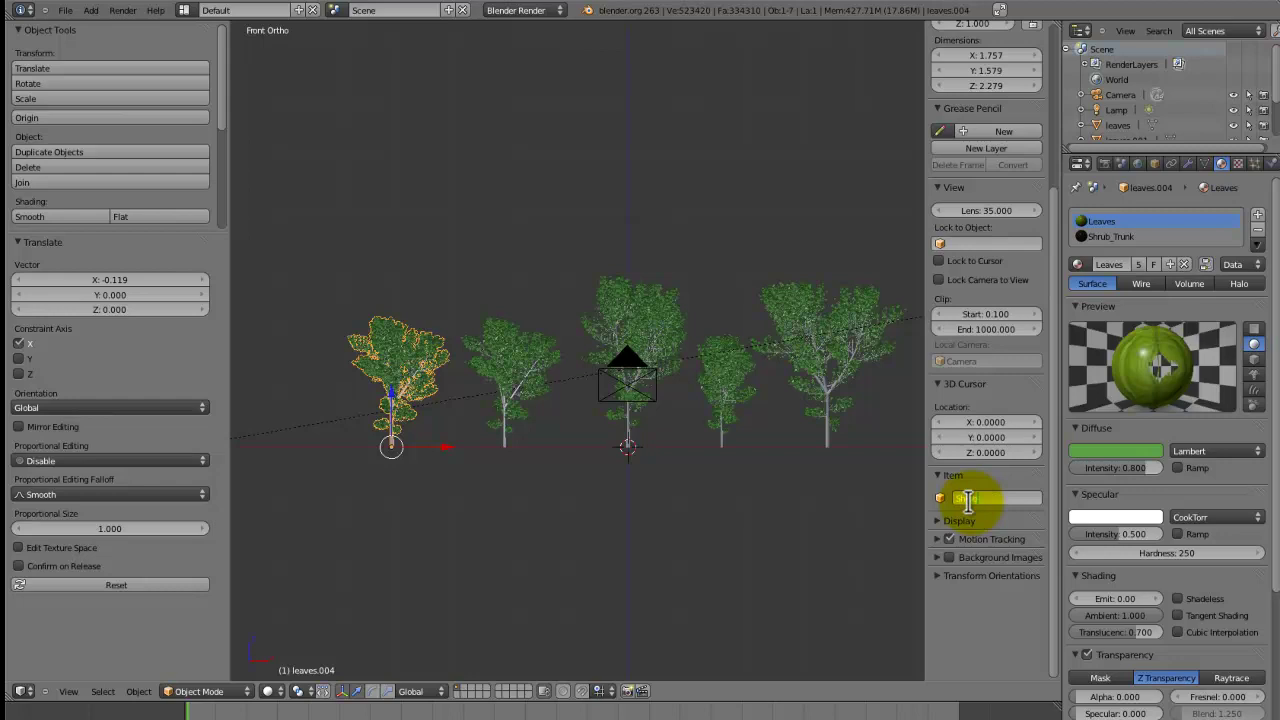
type("ub1")
key("Return")
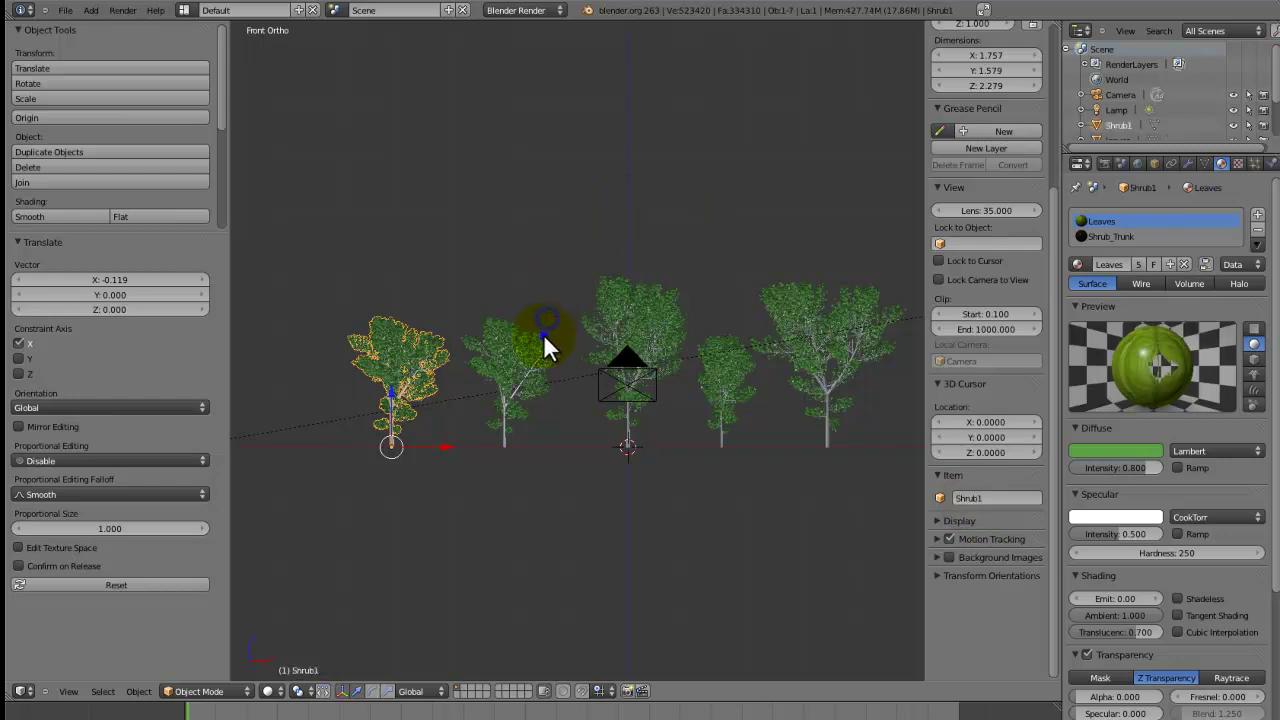
Rename the second tree in the row, next to Shrub1, as Shrub2
right_click(546, 345)
left_click(1025, 497)
type("Shrub")
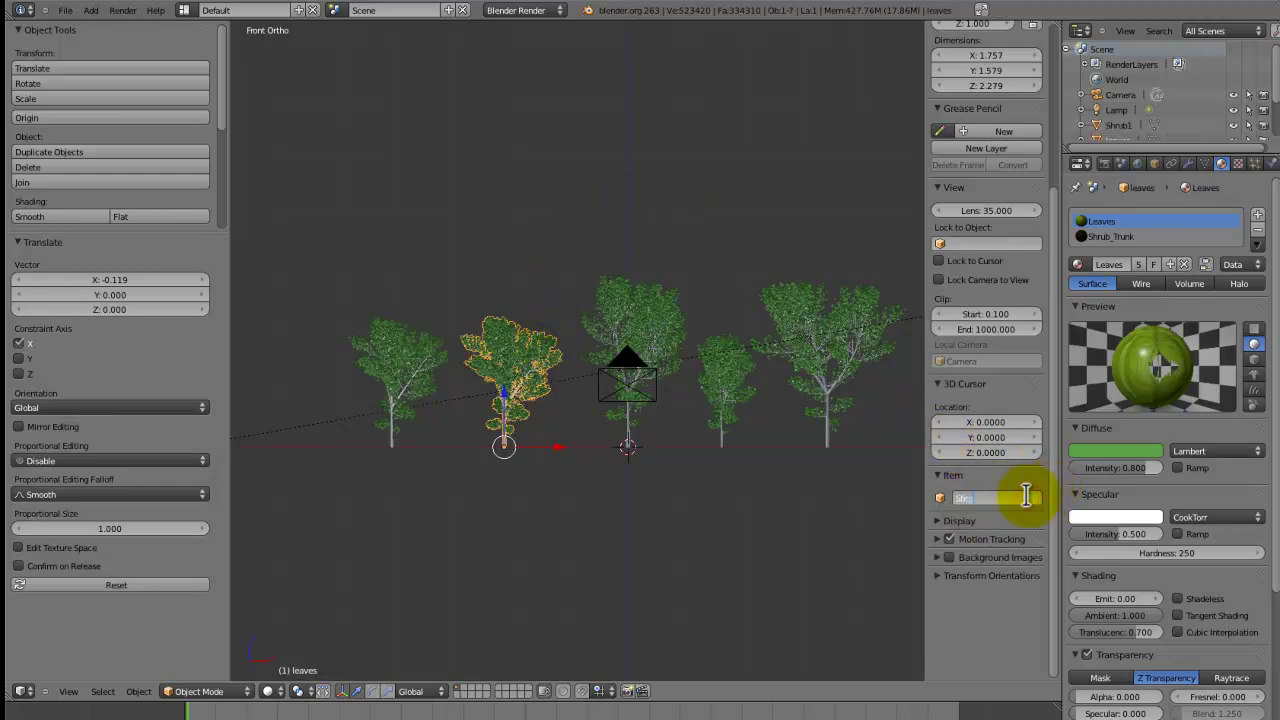
type("2")
key("Return")
Rename the tall middle tree Shrub3 and copy the base name Shrub for reuse
right_click(633, 290)
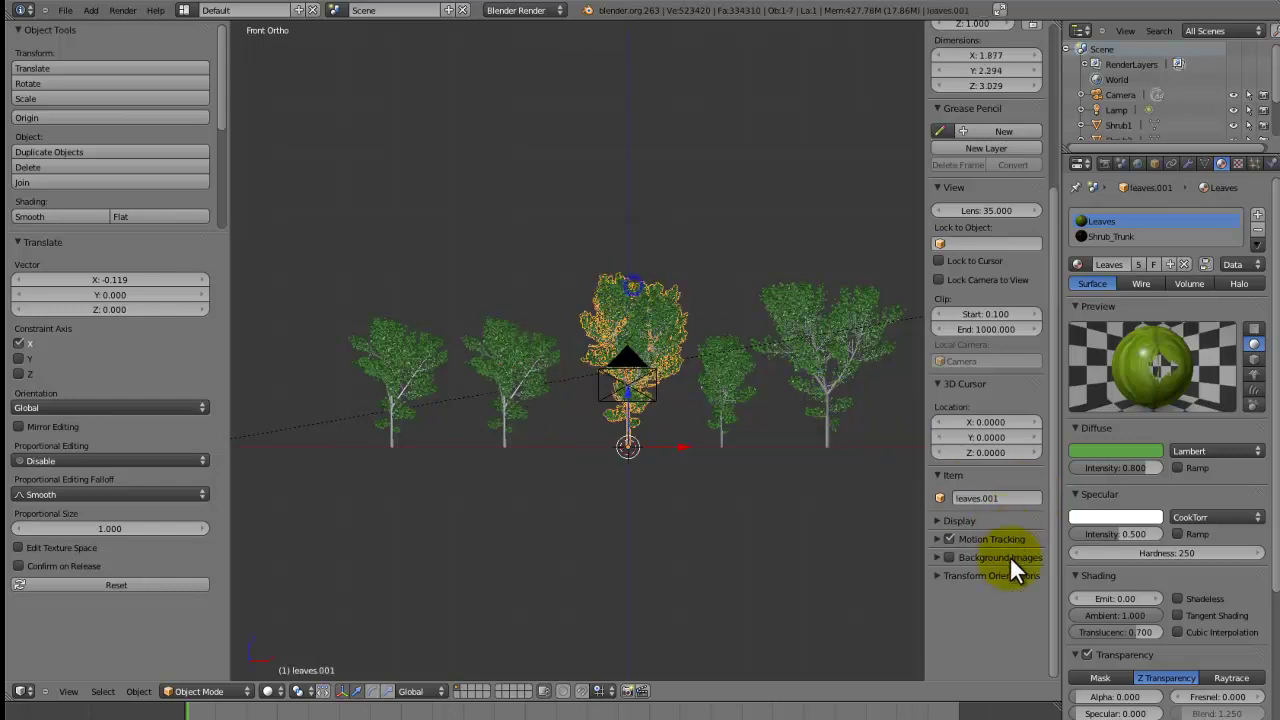
left_click(1000, 497)
type("Shrub")
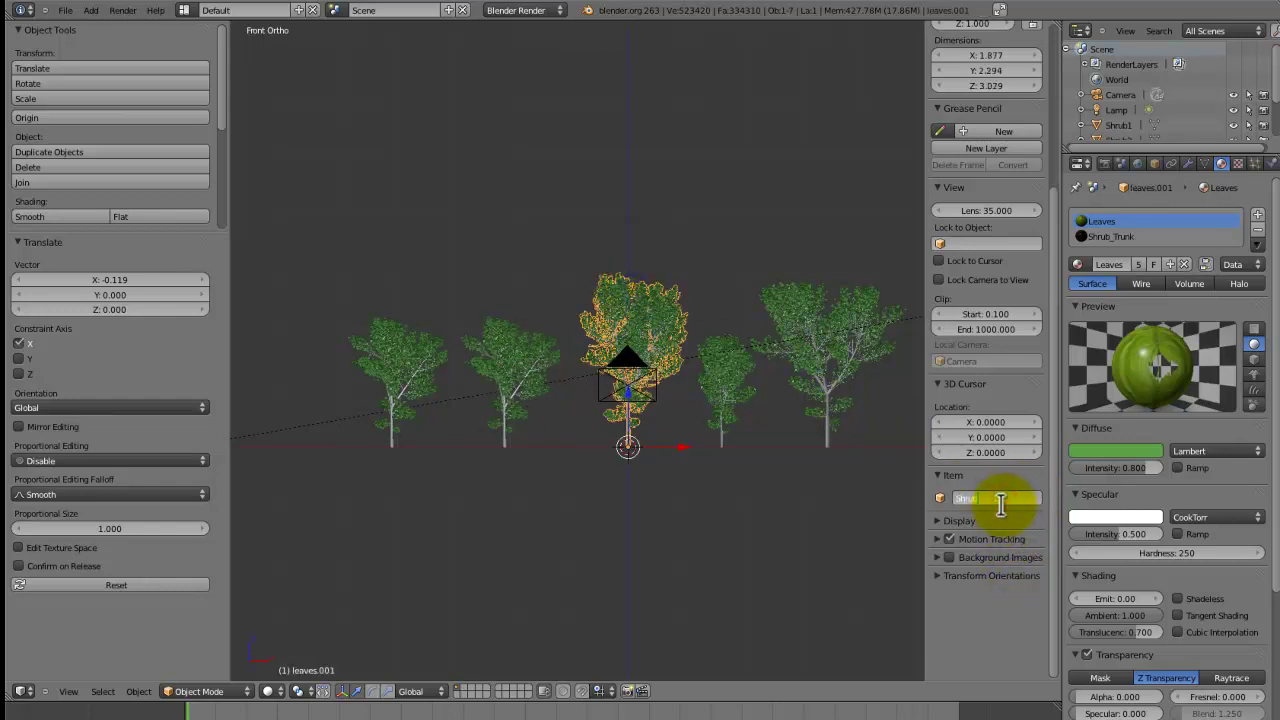
left_click(1001, 515)
left_click(989, 497)
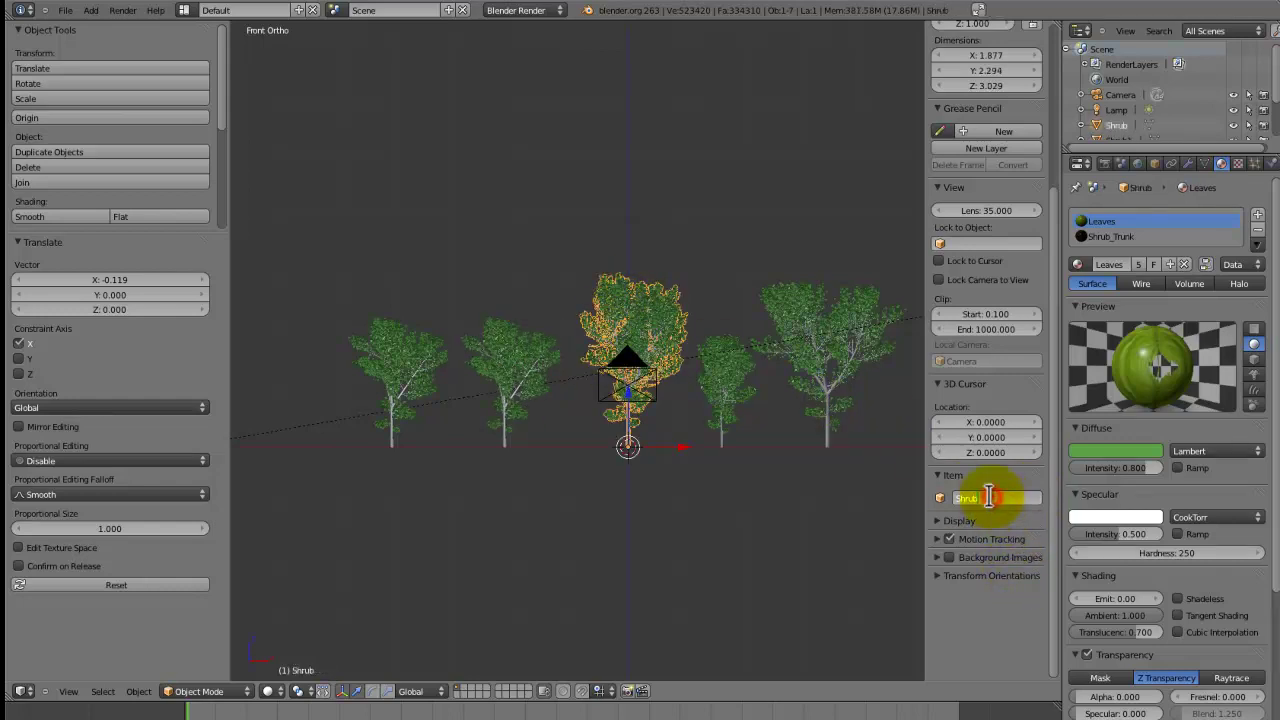
left_click_drag(991, 497, 936, 500)
key("ctrl+c")
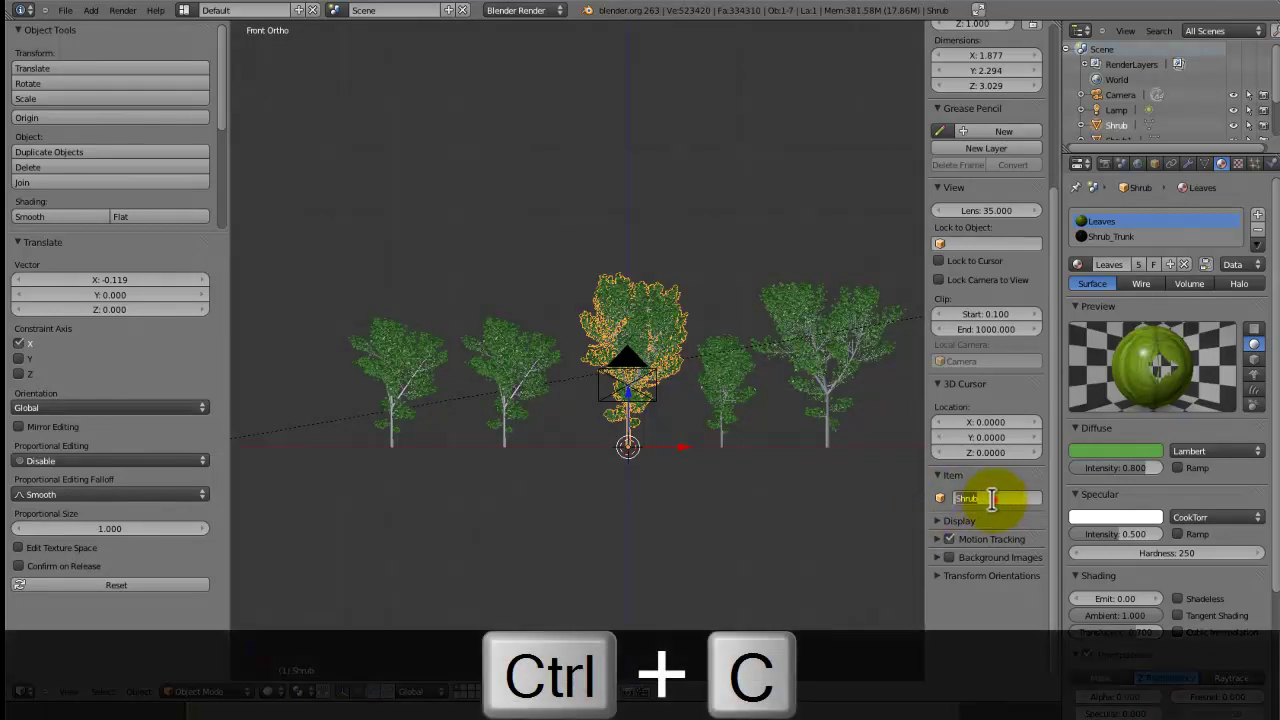
key("Escape")
Rename the smallest tree with the copied Shrub base name, continuing the numbering
right_click(715, 386)
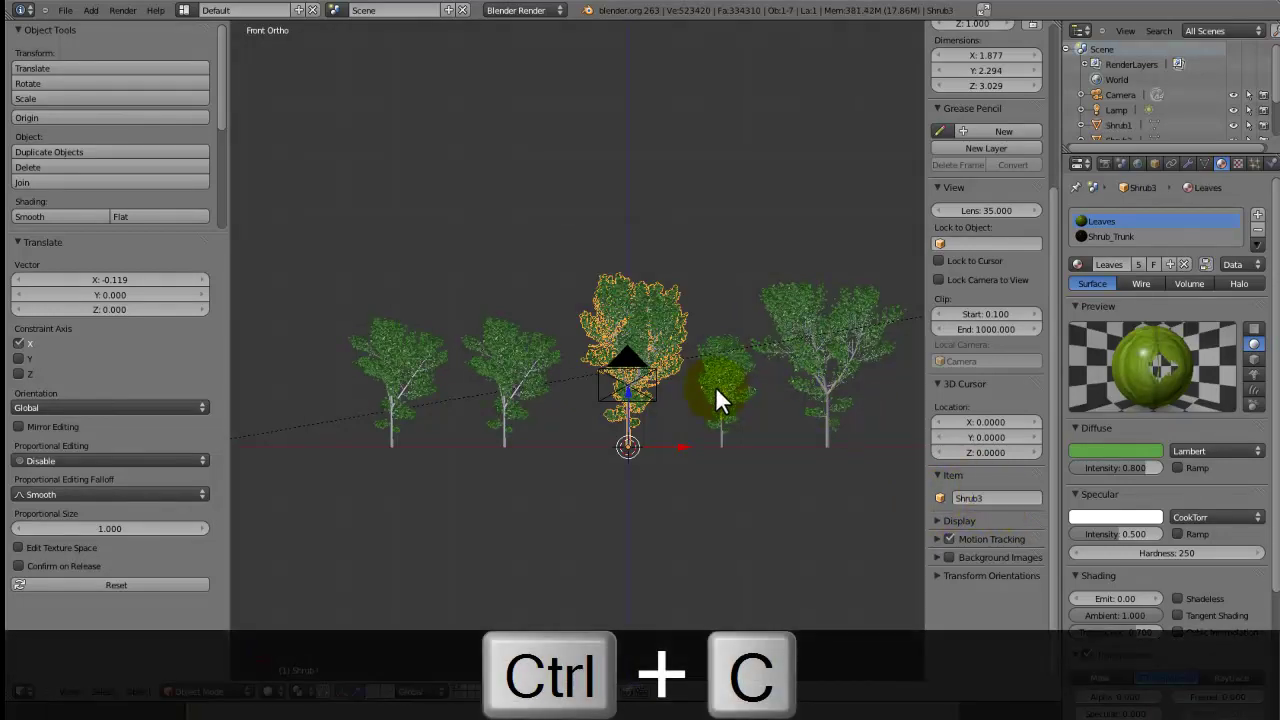
left_click(975, 498)
key("ctrl+v")
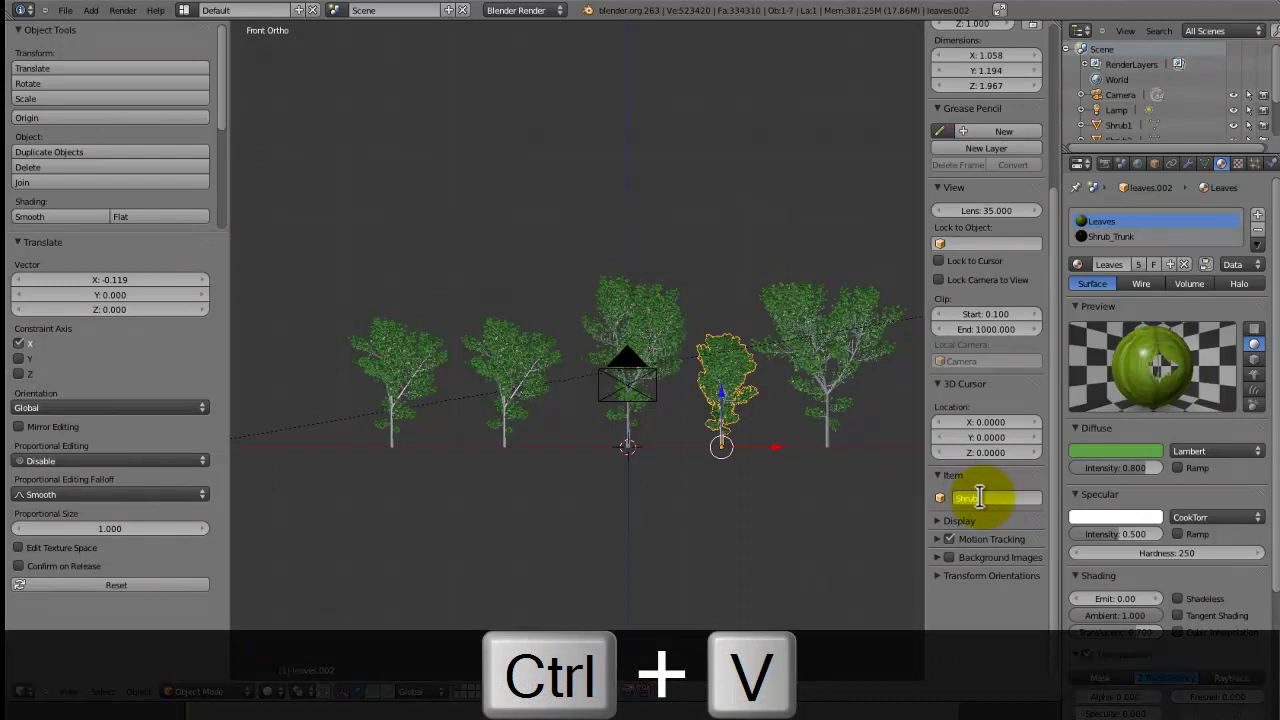
key("Return")
Rename the wide tree at the end of the row as Shrub5, reusing the copied base name
right_click(811, 315)
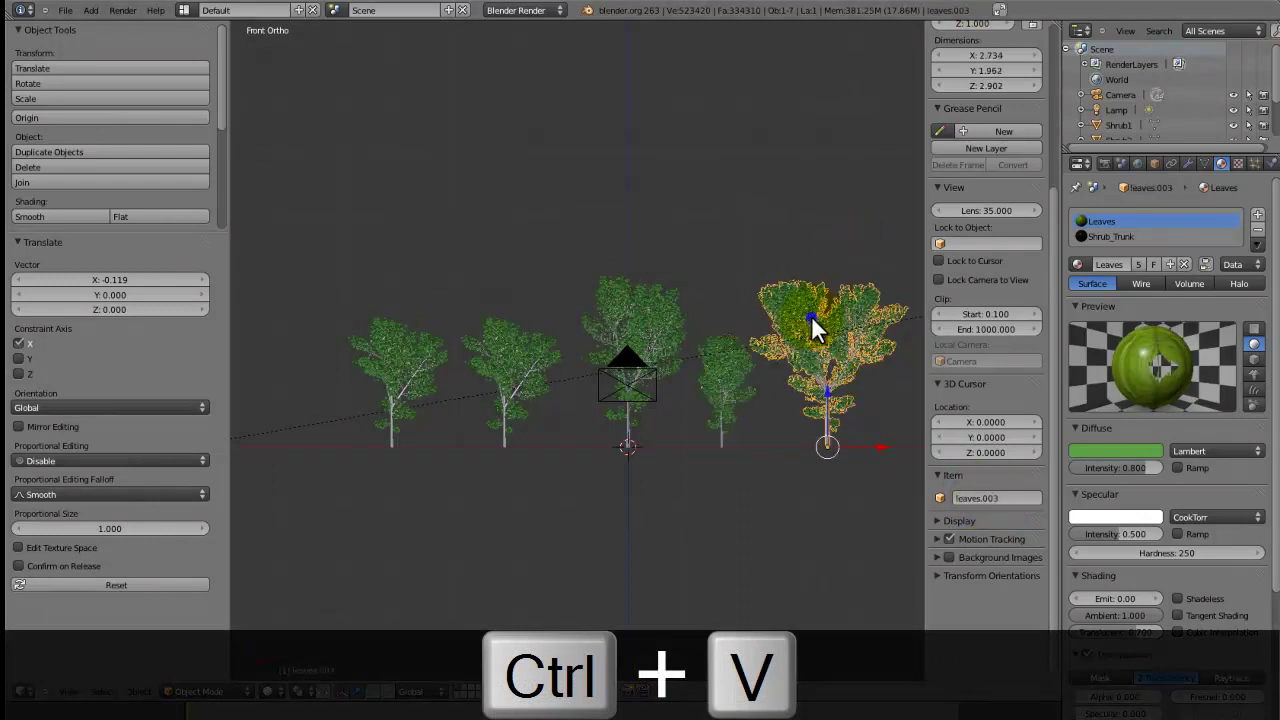
left_click(991, 498)
key("ctrl+v")
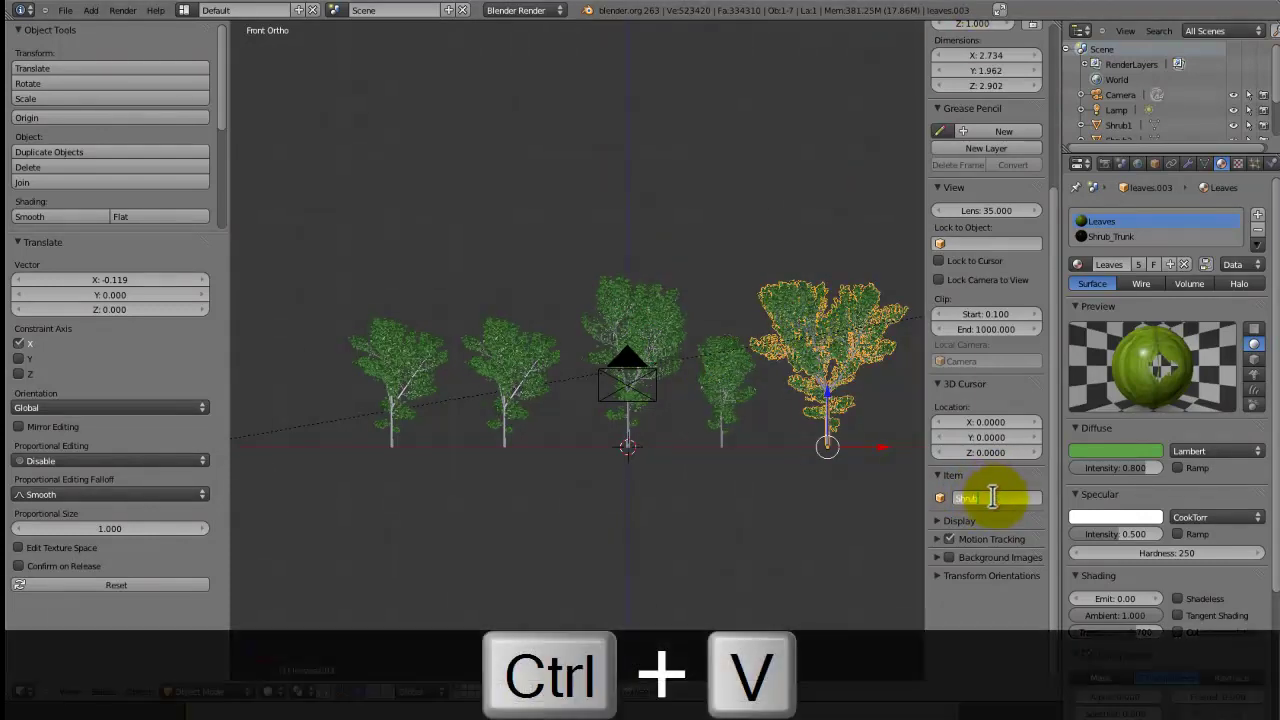
type("5")
key("Return")
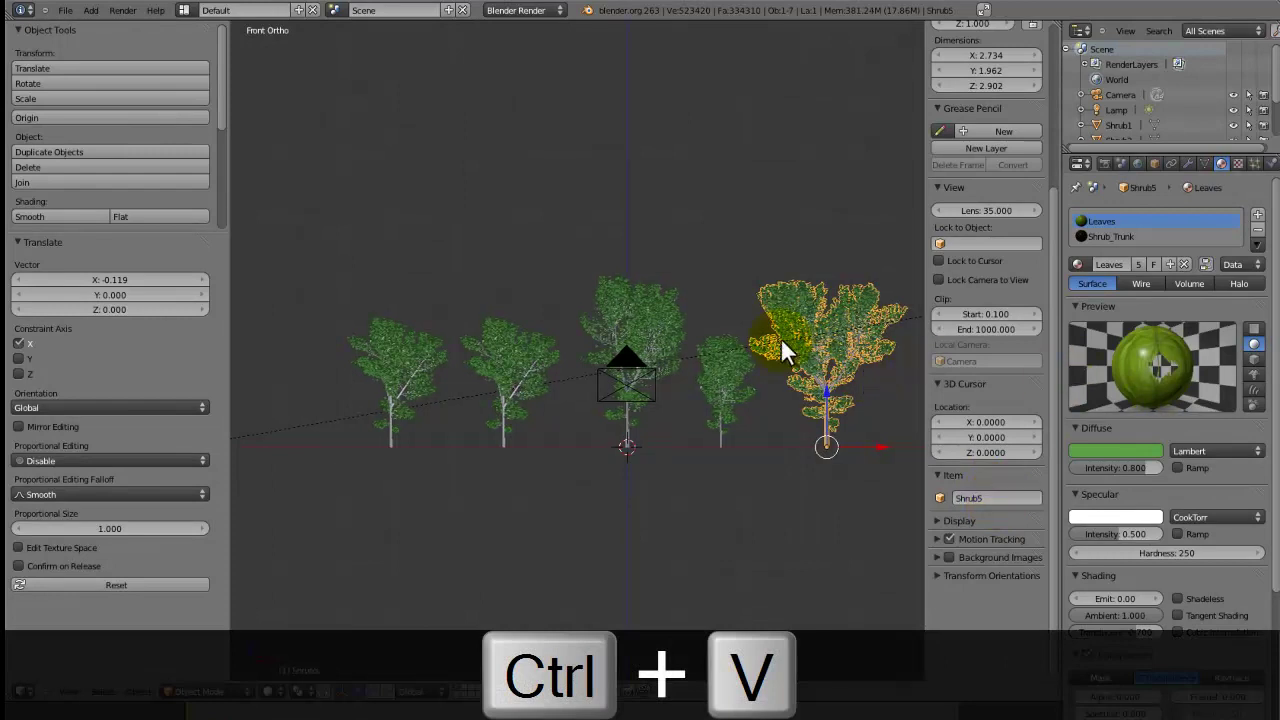
Look through the camera, select it and set the render resolution's X value to 2500
middle_click_drag(780, 340, 663, 428, "shift")
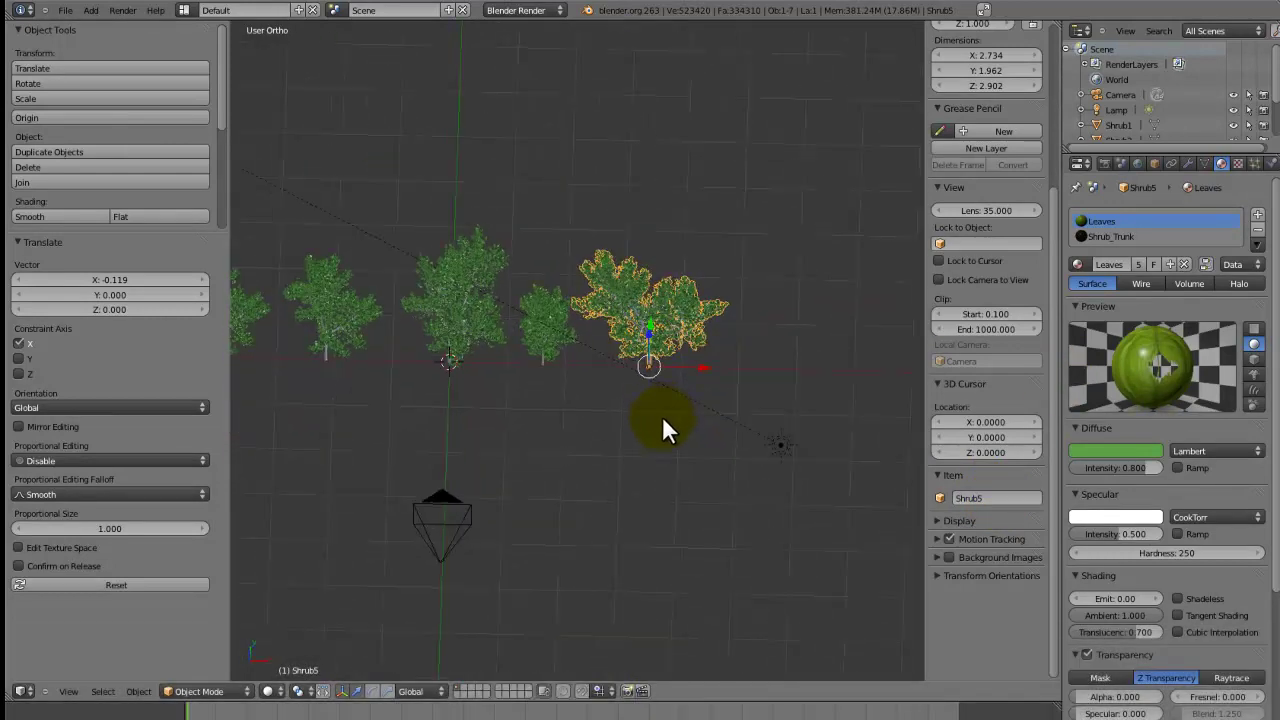
key("KP_0")
right_click(698, 256)
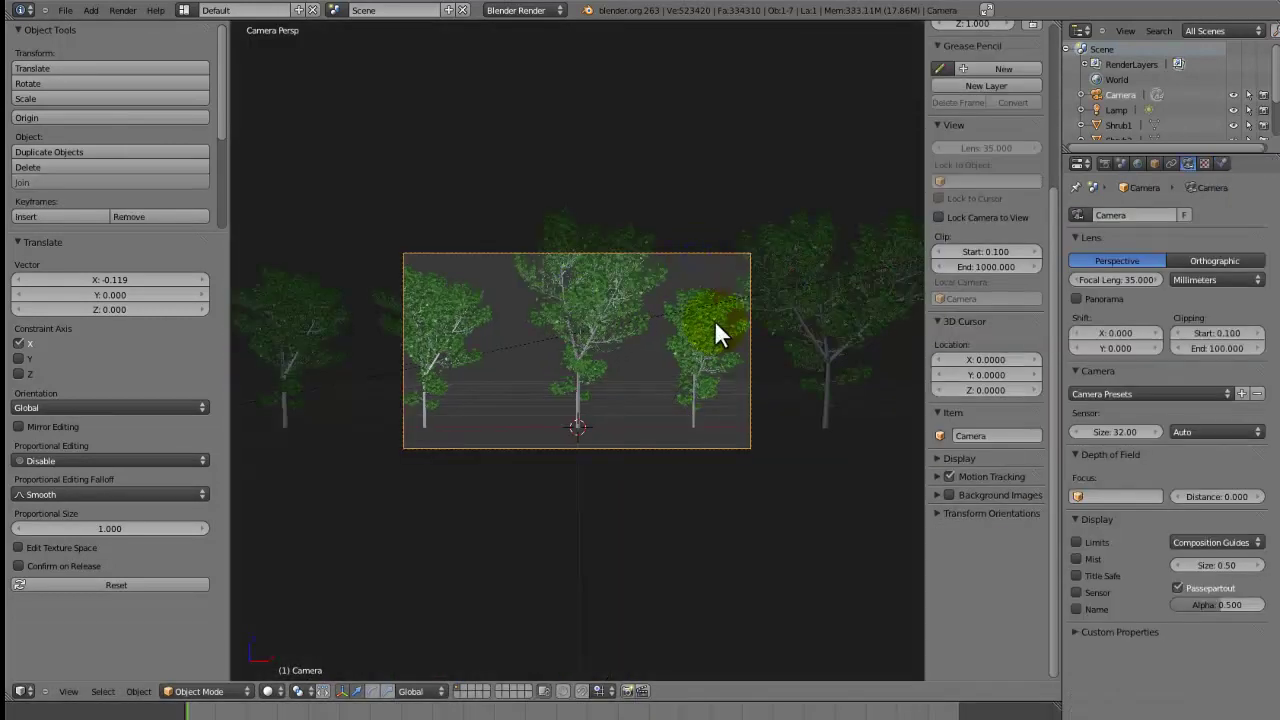
left_click(1105, 163)
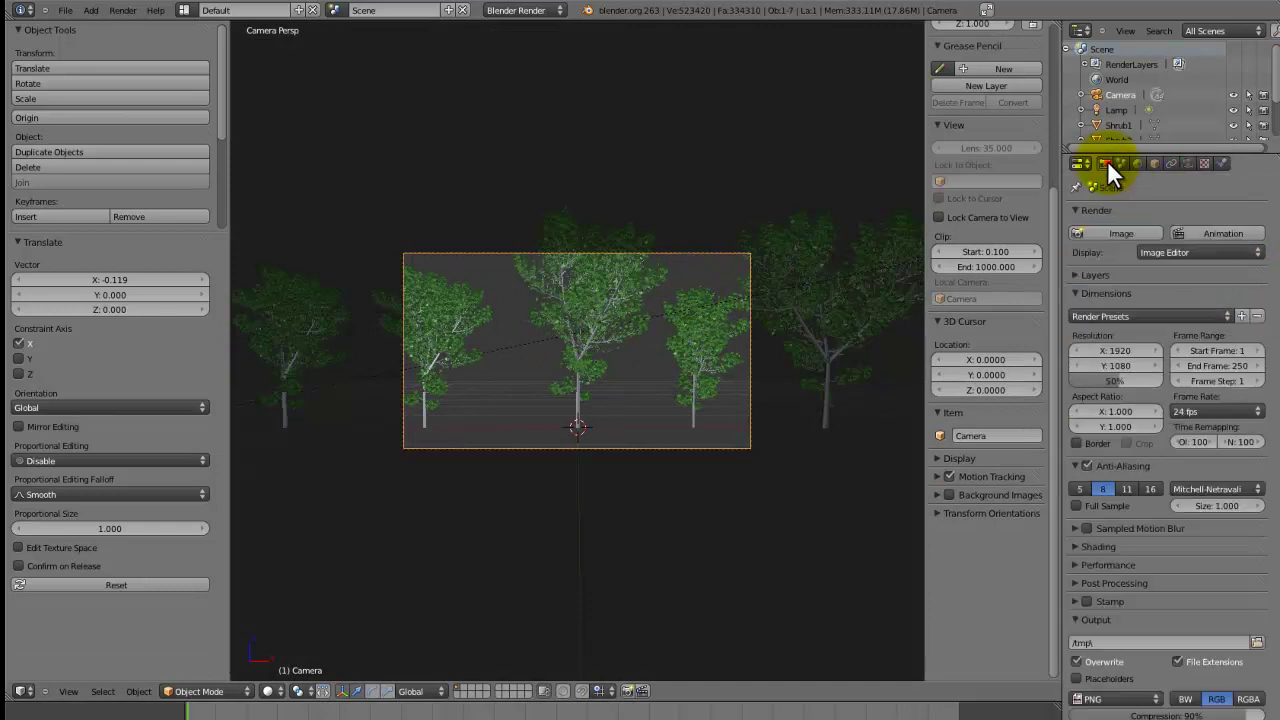
left_click(1115, 348)
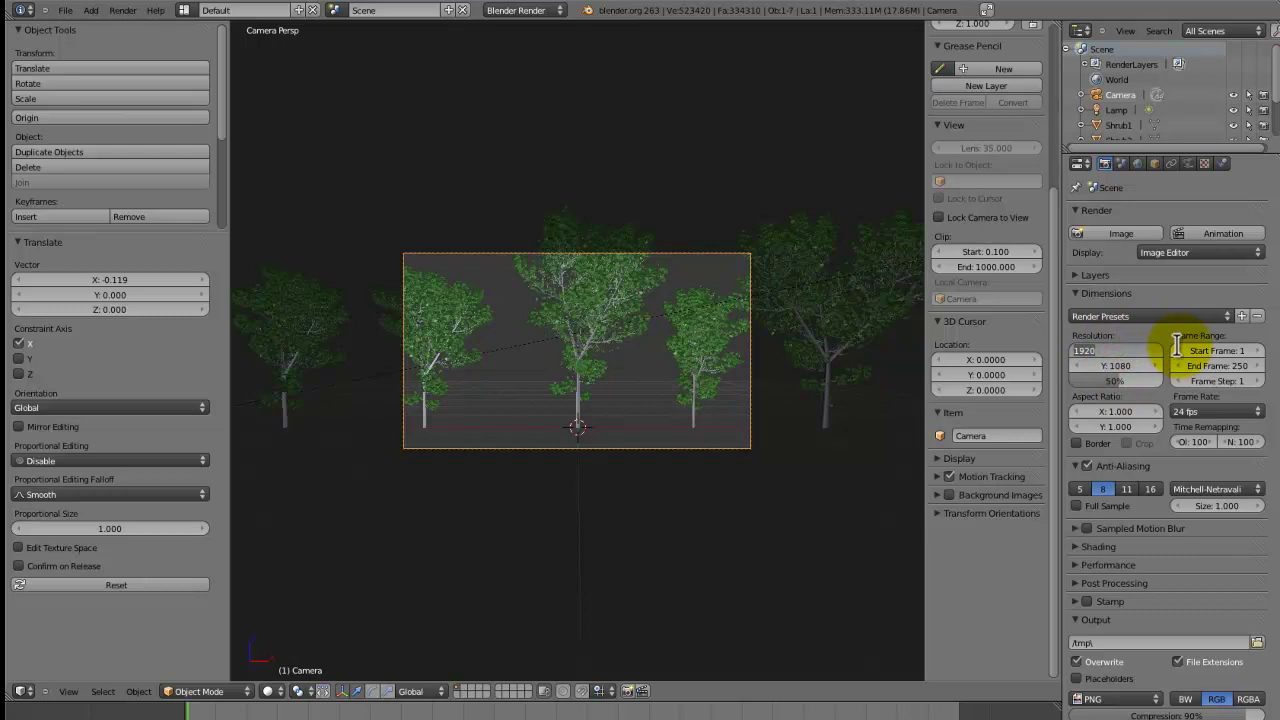
type("2500")
key("Return")
Pull the camera back to frame all five shrubs and raise it 0.192 units along the Z axis
key("g")
key("y")
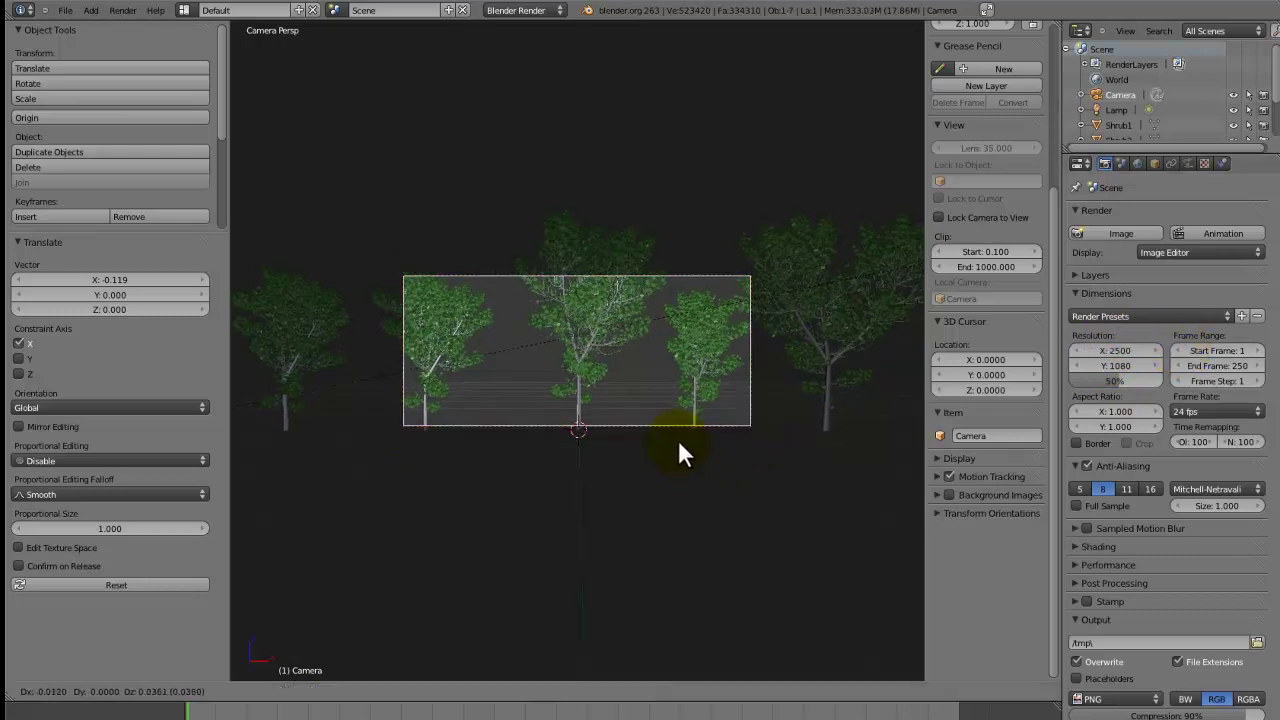
key("z")
left_click(687, 375)
Save the scene and render the camera view of the five shrubs
key("ctrl+s")
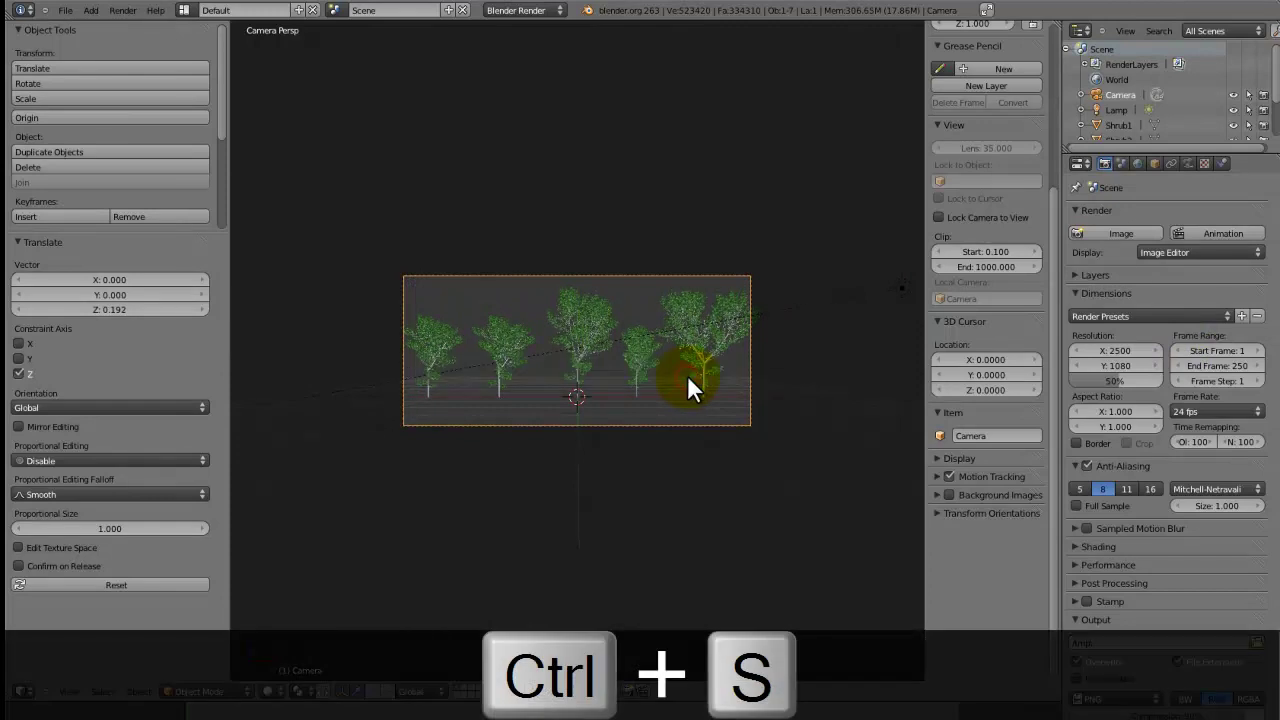
key("F12")
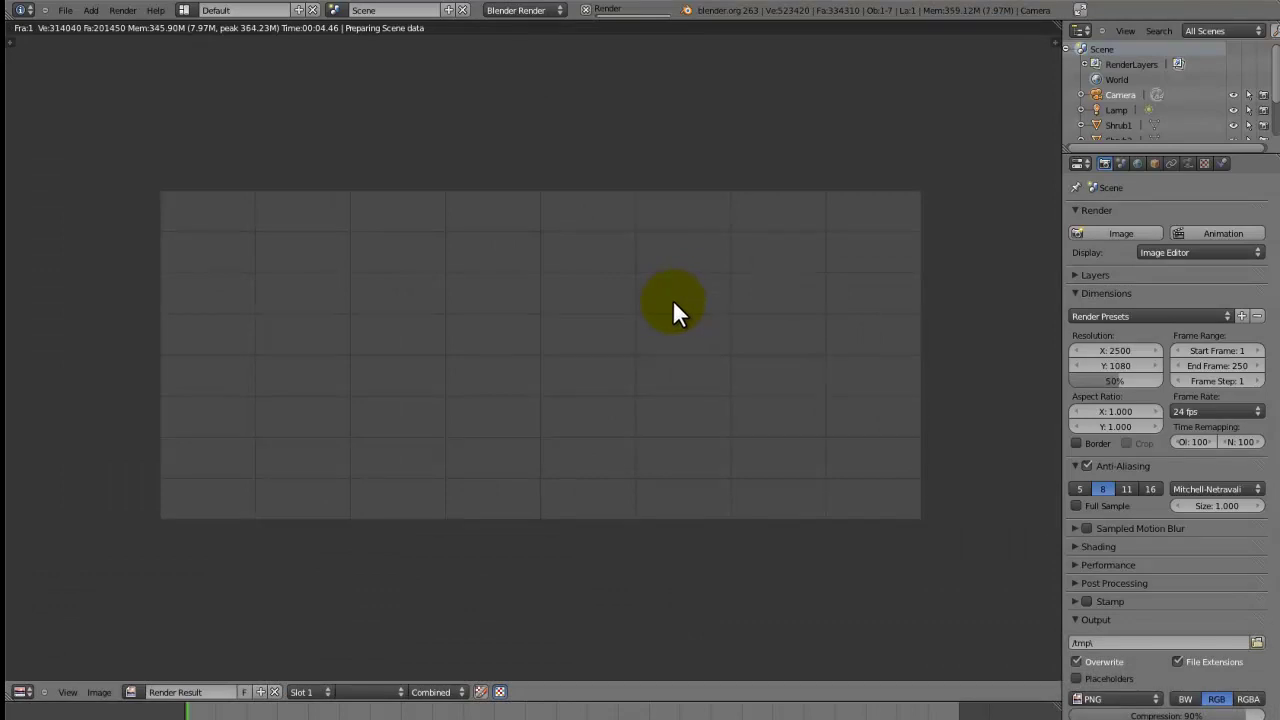
key("F11")
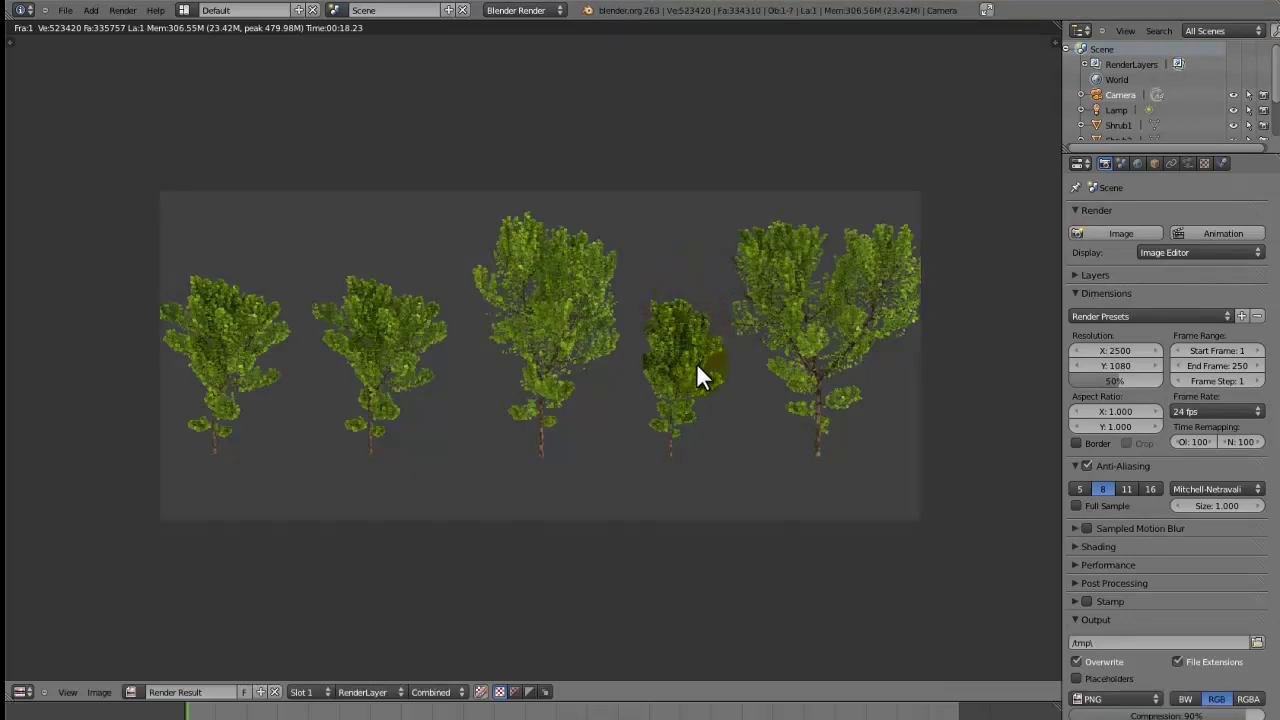
Examine the render of the five shrubs, close up on the foliage and trunk of the middle tree and across the row
scroll(697, 380, "up", 3)
scroll(697, 388, "down", 3)
scroll(697, 388, "up", 1)
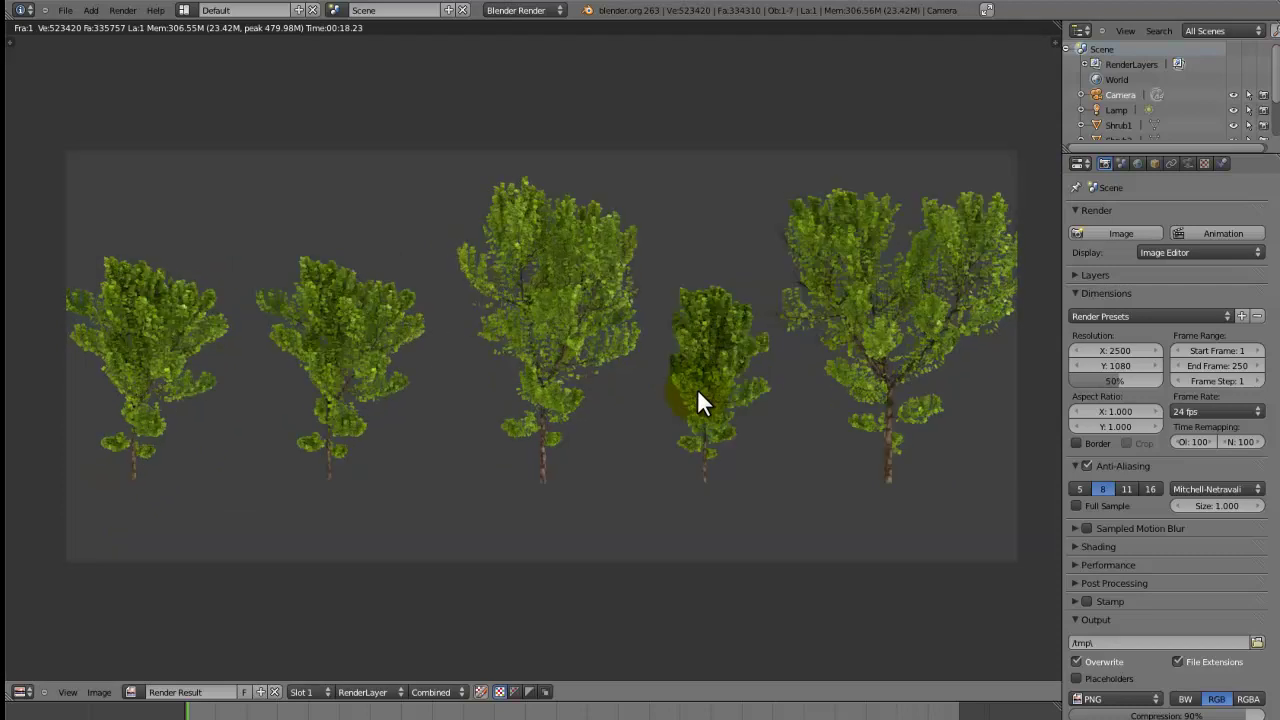
scroll(697, 388, "down", 1)
scroll(697, 388, "up", 1)
scroll(697, 440, "up", 4)
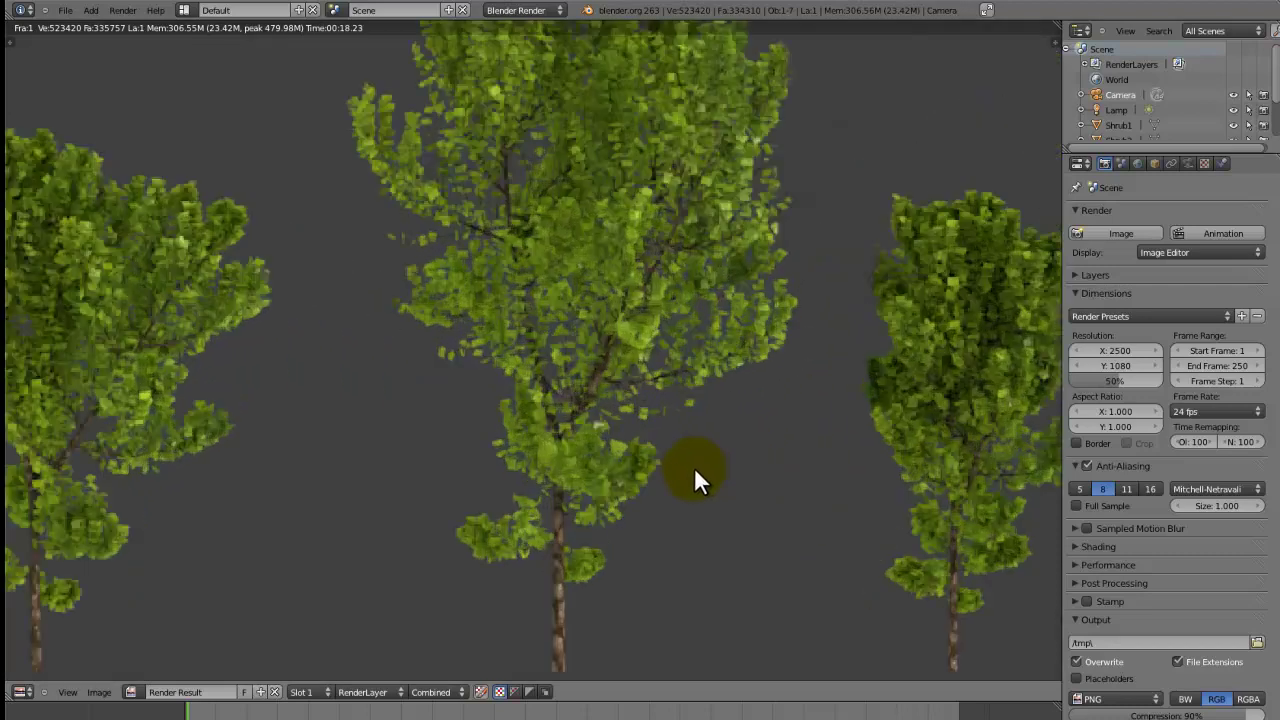
scroll(692, 472, "down", 4)
scroll(690, 472, "up", 5)
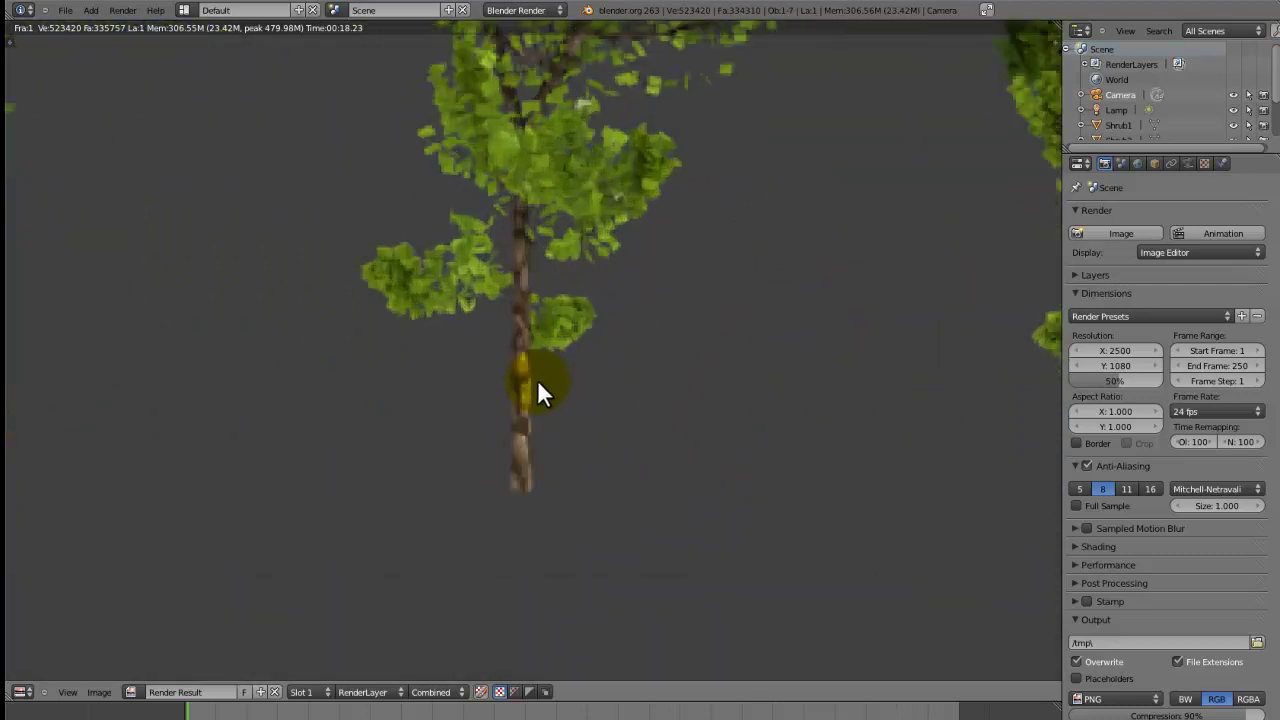
scroll(534, 378, "up", 1)
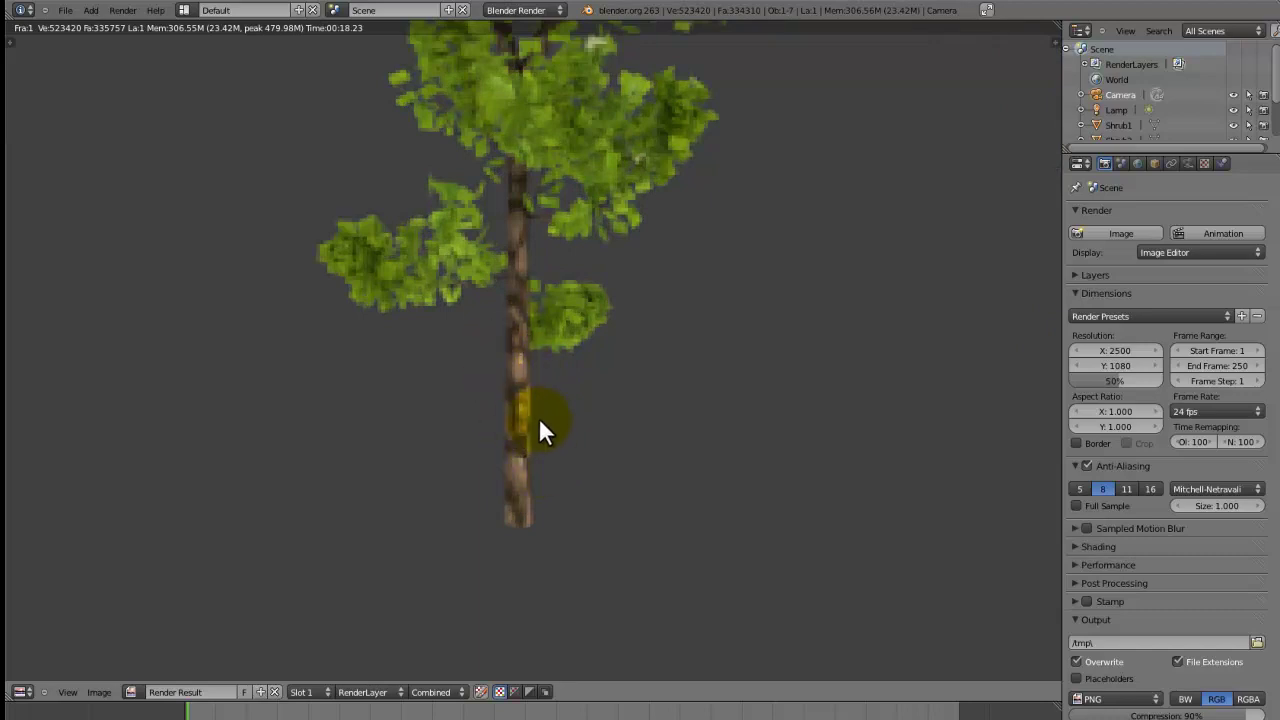
scroll(545, 416, "down", 3)
middle_click_drag(547, 417, 535, 577)
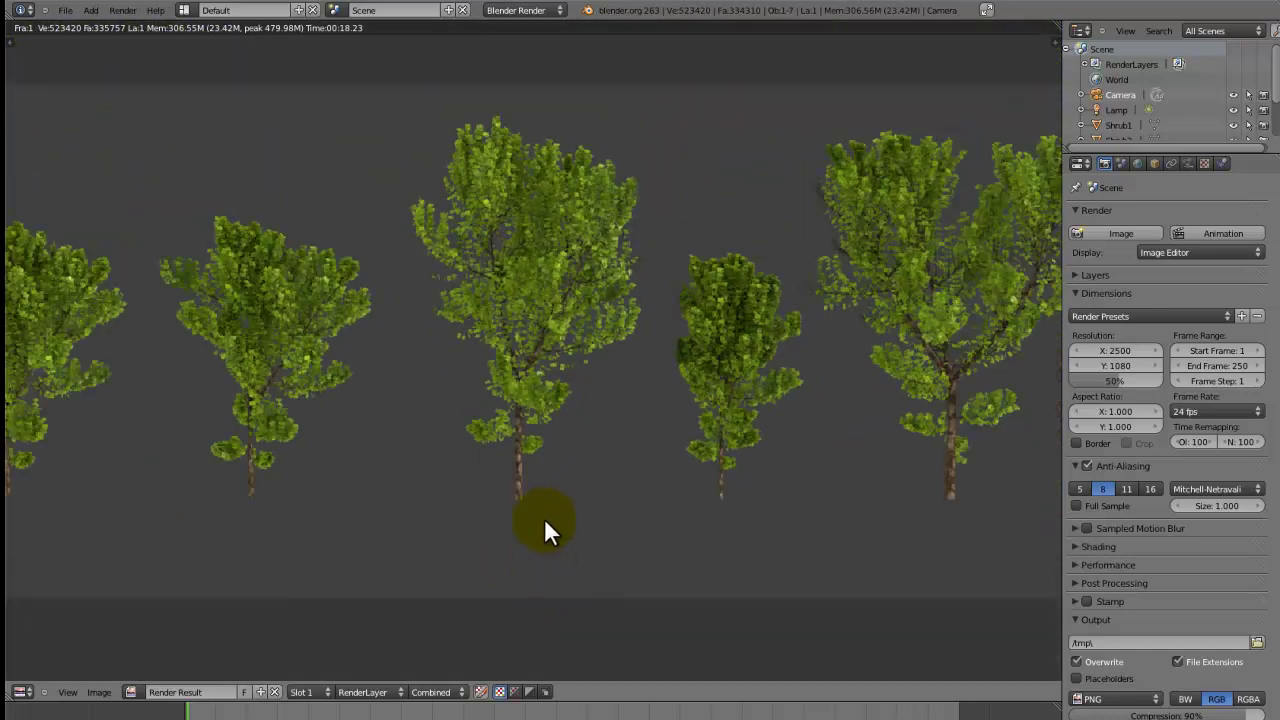
middle_click_drag(545, 521, 594, 531)
scroll(635, 545, "down", 1)
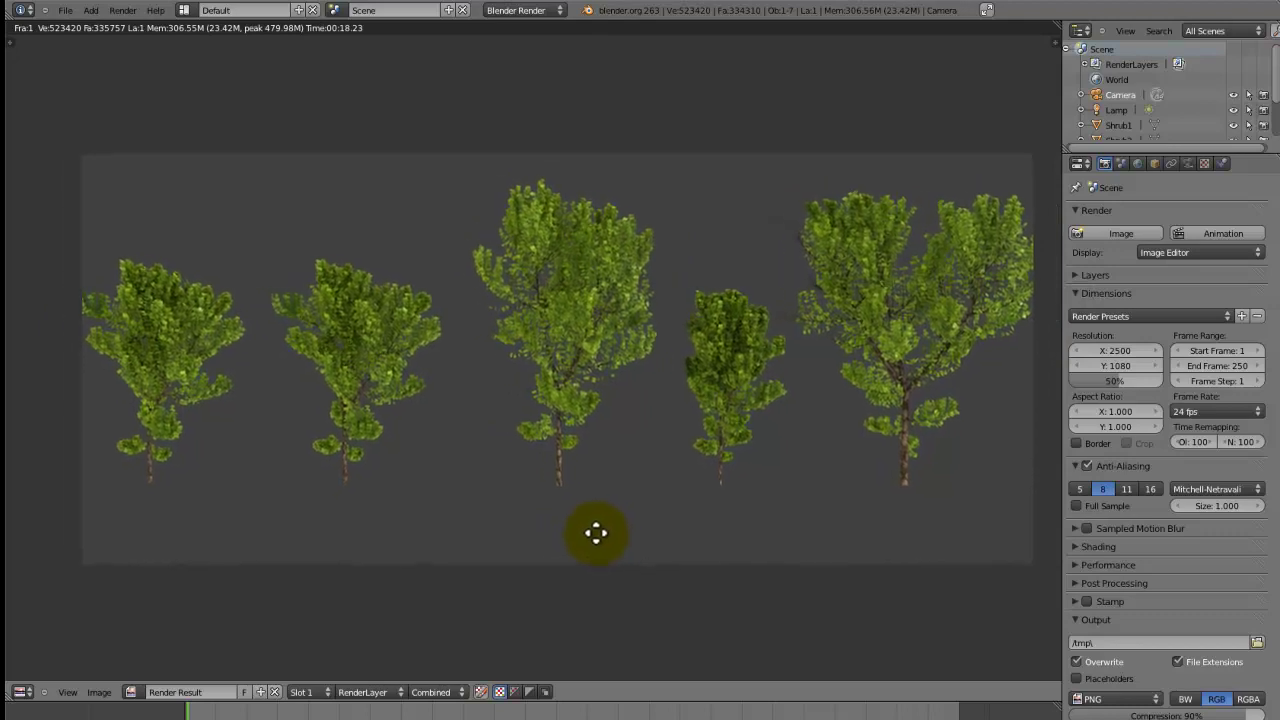
scroll(597, 531, "down", 2)
scroll(597, 531, "up", 1)
Leave the render for the front view of the scene and save the file
key("Escape")
key("KP_1")
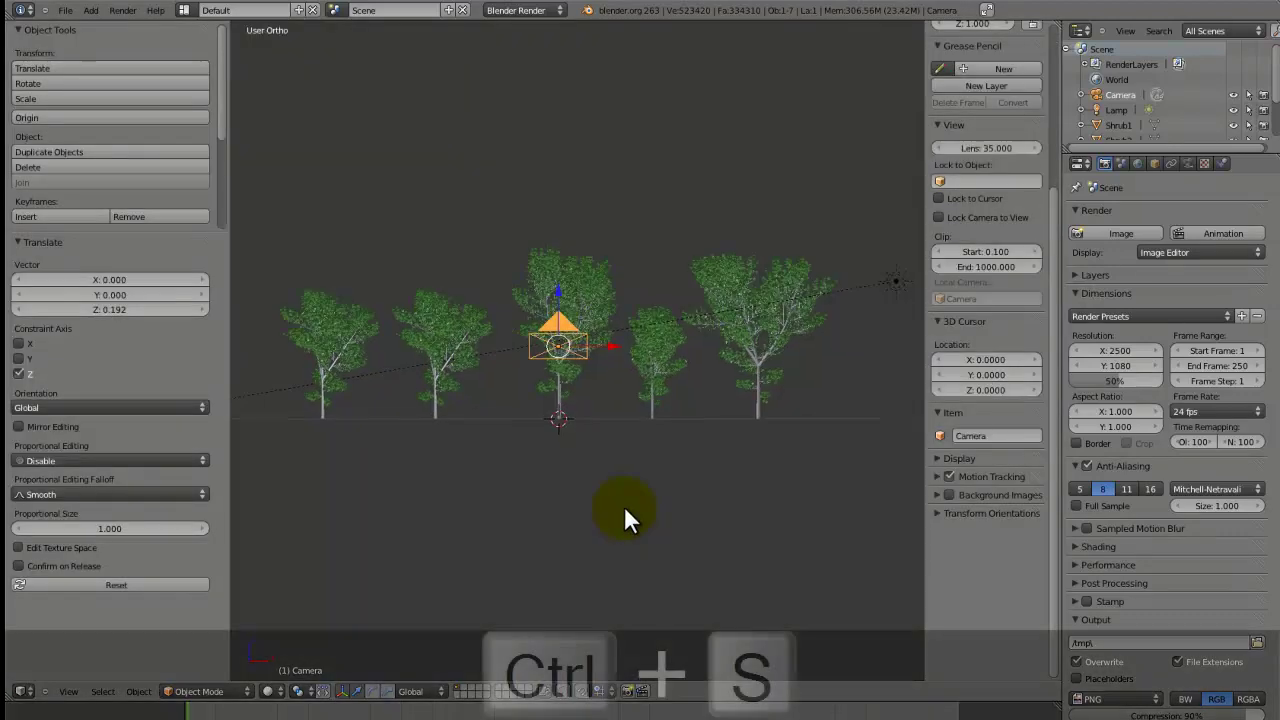
key("ctrl+s")
left_click(624, 506)
Select the wide tree Shrub5 and enable the Normal influence of the Shrub_LeafCOL1 texture on its Leaves material
scroll(624, 506, "up", 3)
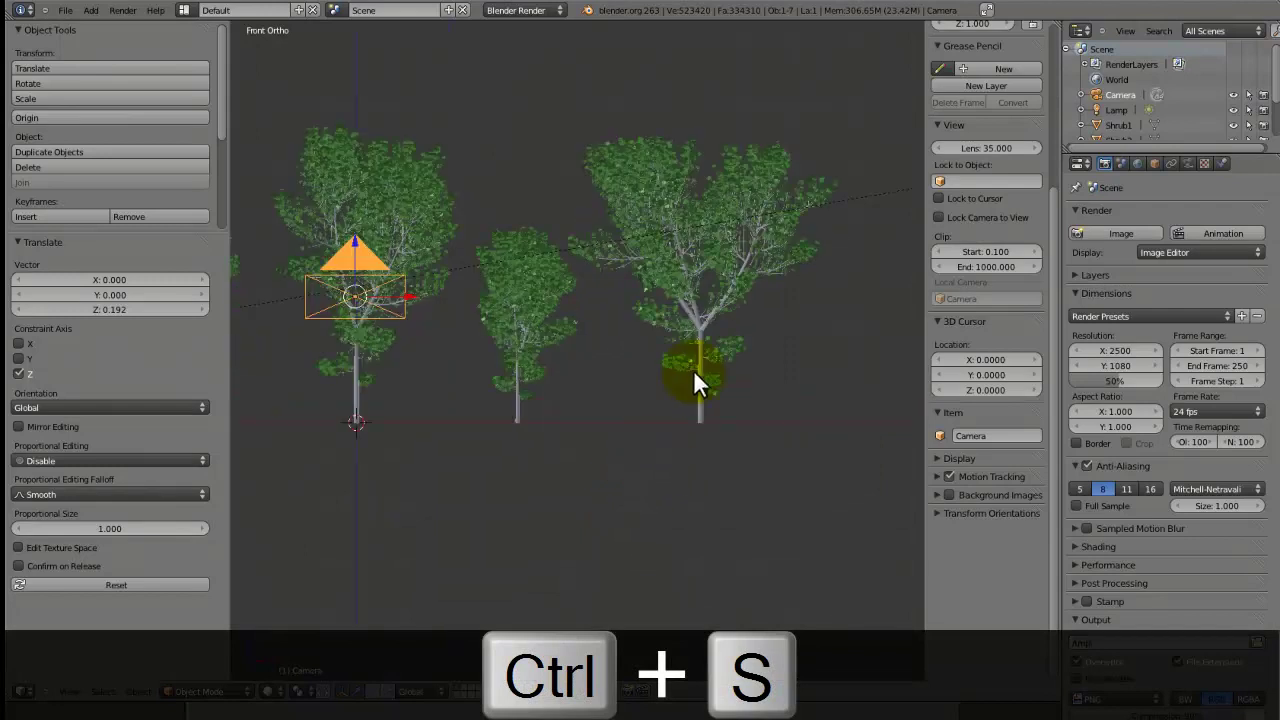
right_click(679, 169)
left_click(1221, 164)
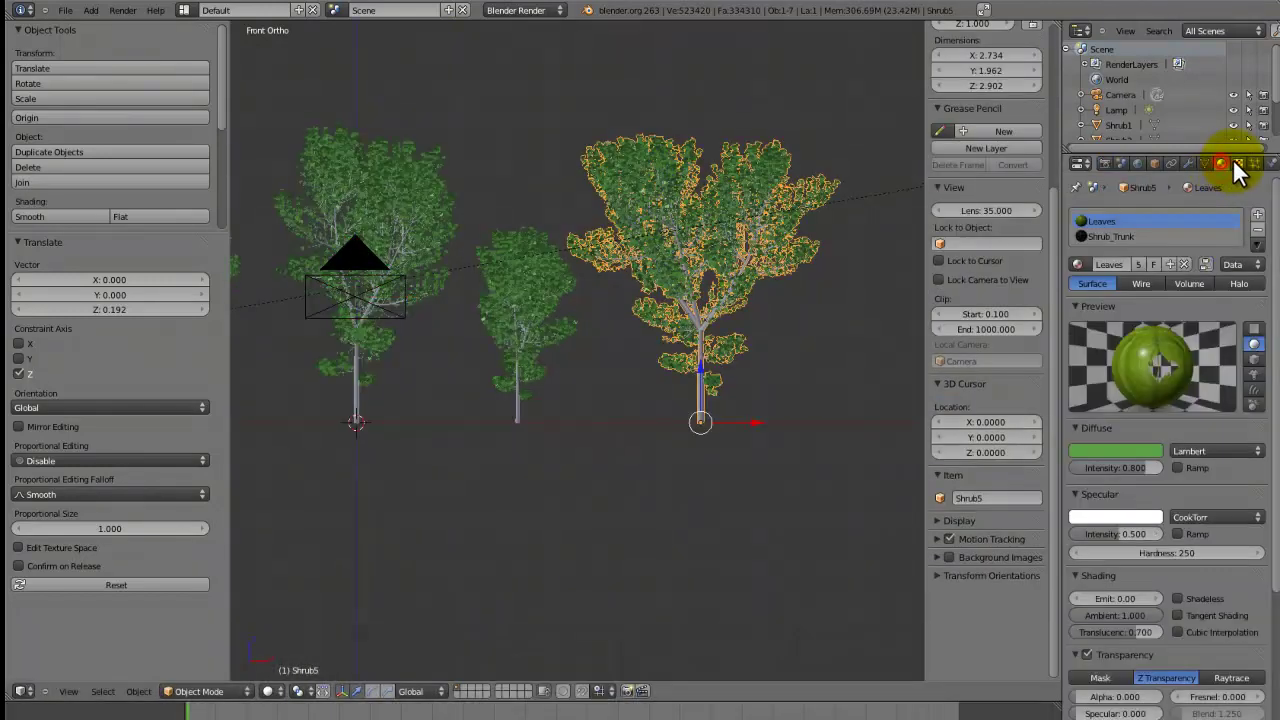
left_click(1239, 165)
scroll(1125, 510, "down", 5)
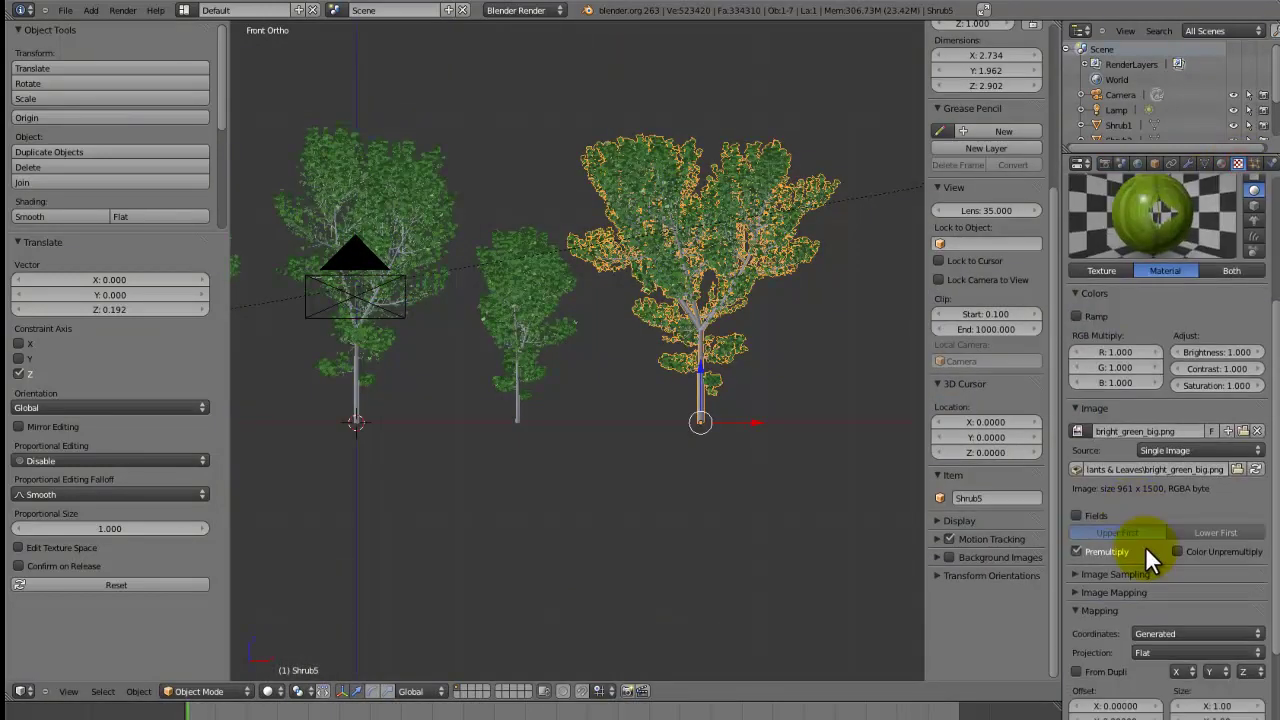
scroll(1145, 546, "down", 6)
left_click(1177, 637)
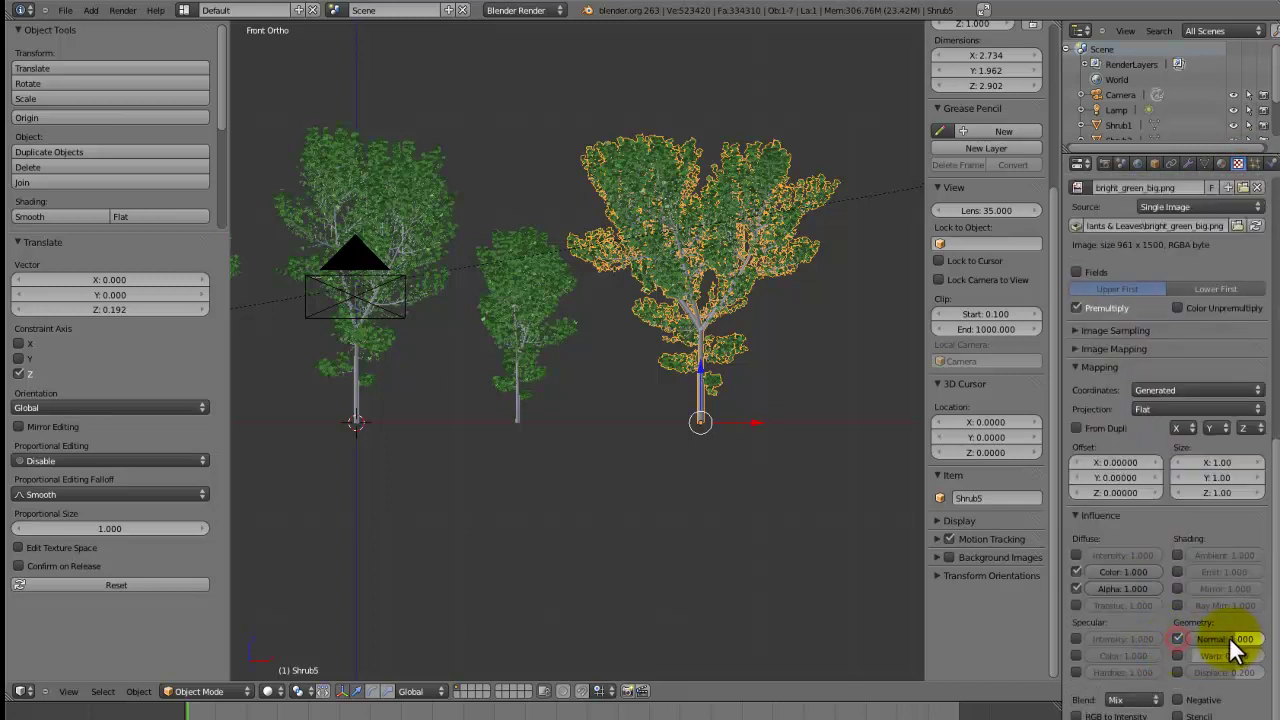
left_click(1225, 638)
Preview the leaf texture as Texture, return the preview to Material and save the scene
scroll(1088, 586, "up", 12)
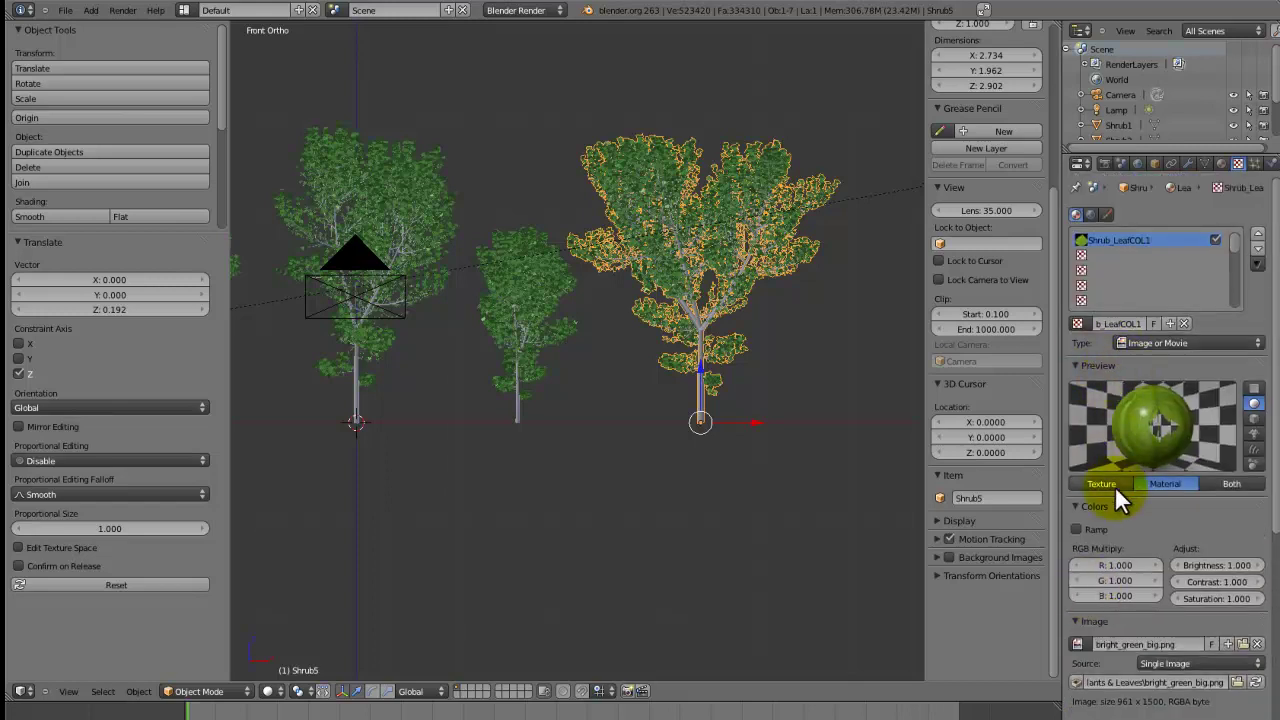
left_click(1104, 484)
left_click(1160, 484)
key("ctrl+s")
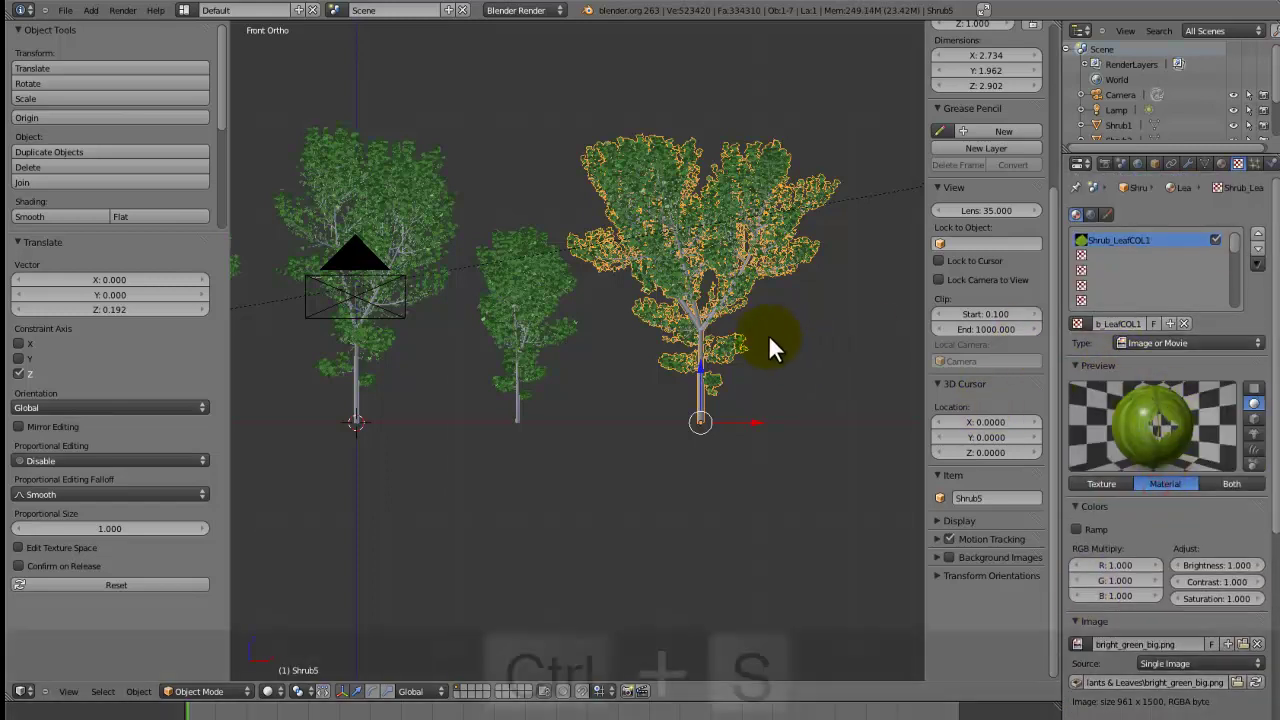
left_click(779, 337)
Set the Clouds noise size of Shrub5's Shrub_Trunk texture to 0.02
middle_click_drag(779, 337, 777, 419)
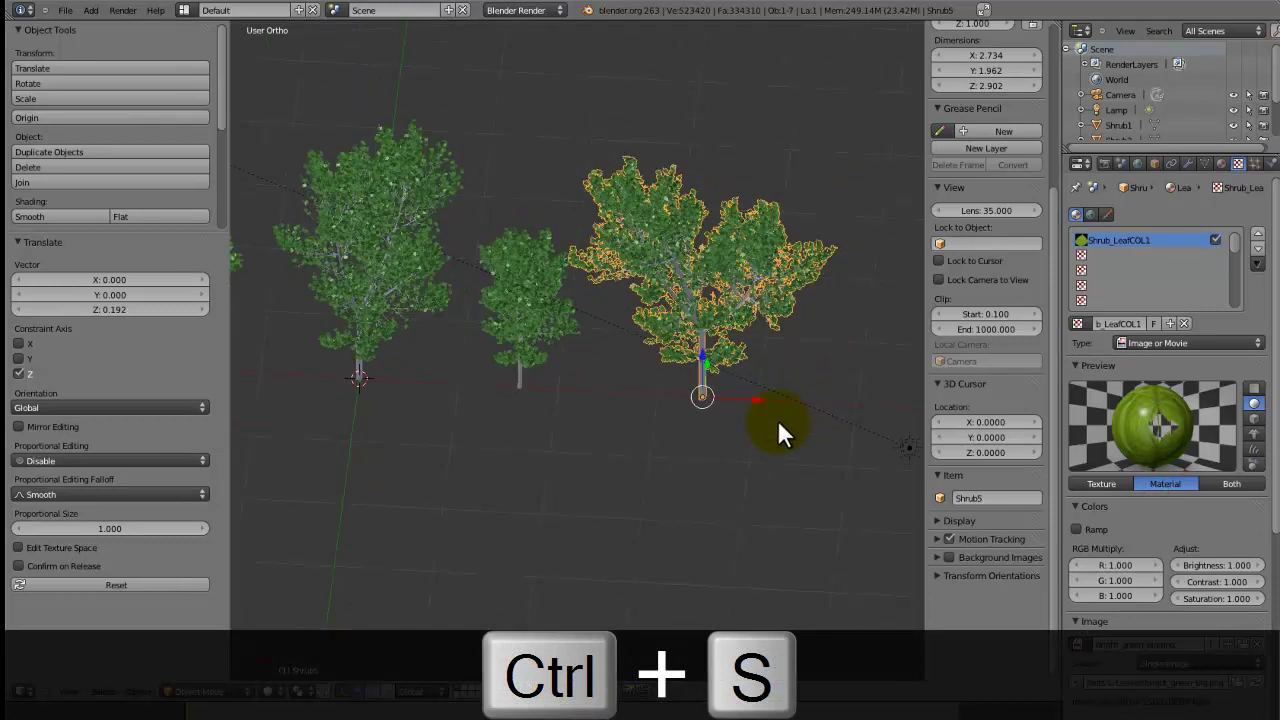
scroll(762, 428, "down", 7)
mouse_move(691, 367)
middle_mouse_down()
mouse_move(748, 331)
mouse_move(720, 374)
mouse_move(697, 351)
middle_mouse_up()
scroll(697, 351, "up", 4)
left_click(1221, 163)
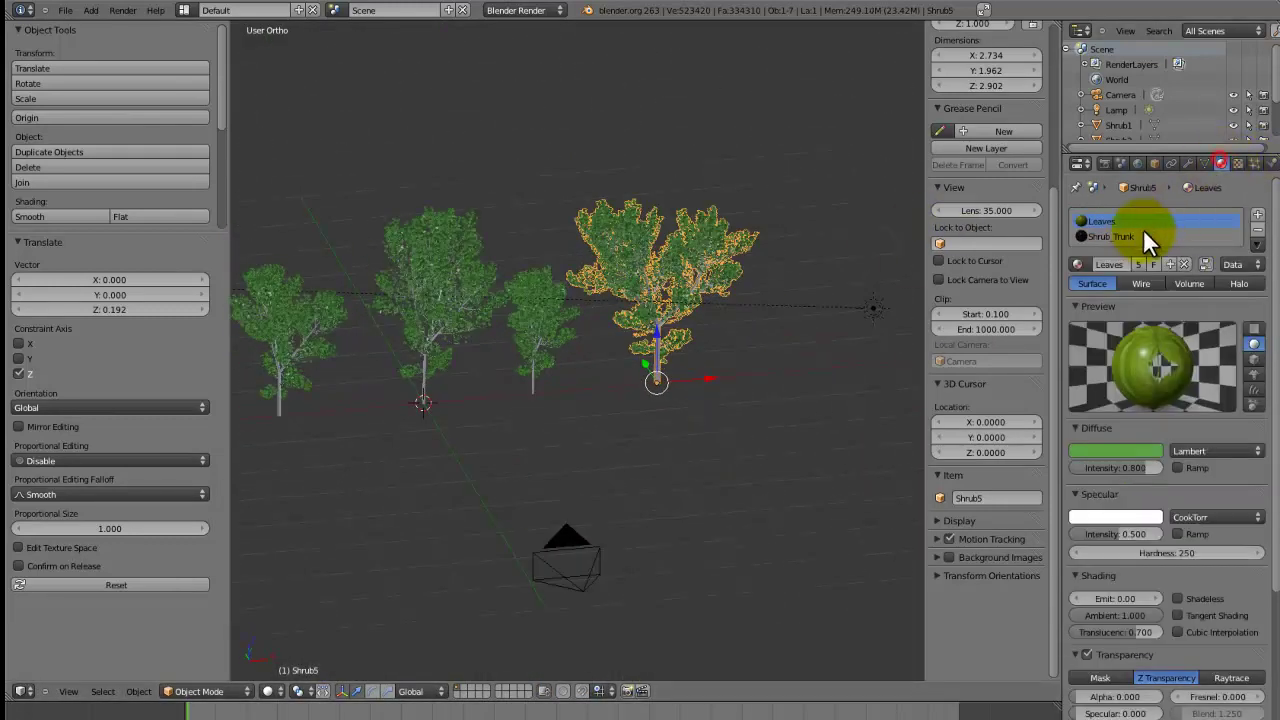
left_click(1140, 230)
left_click(1238, 164)
scroll(1175, 355, "down", 5)
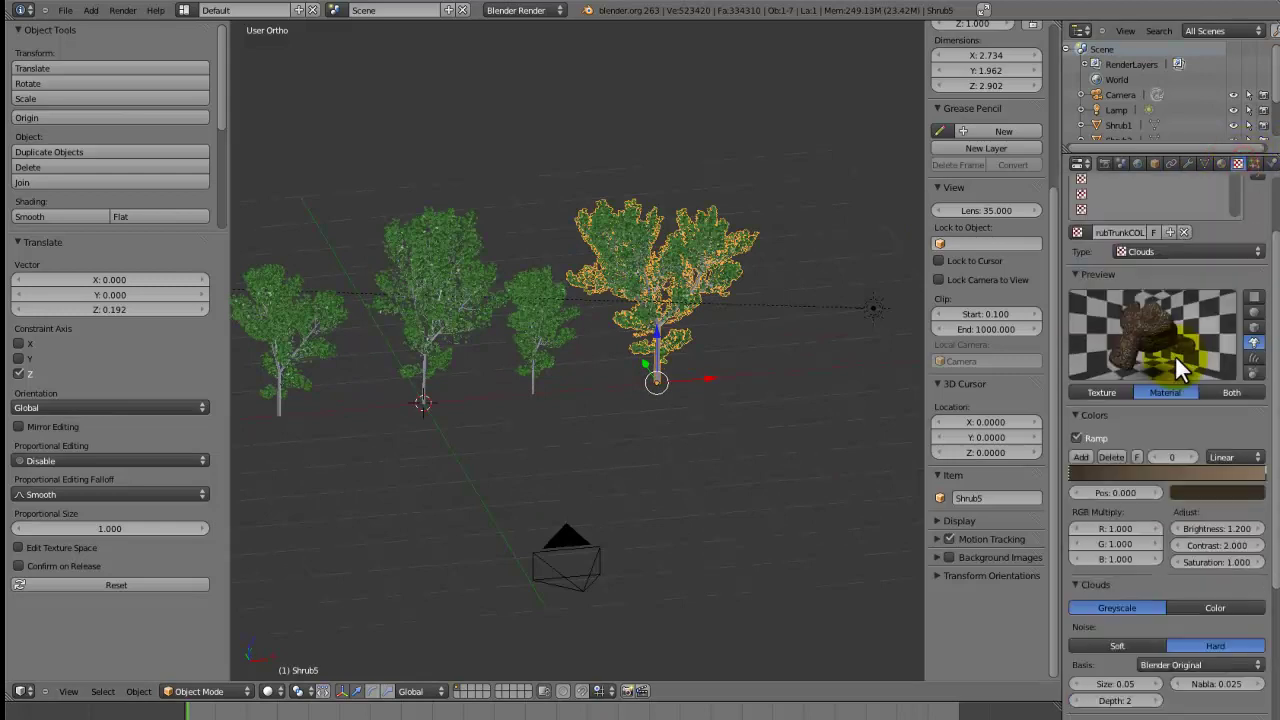
left_click(1118, 558)
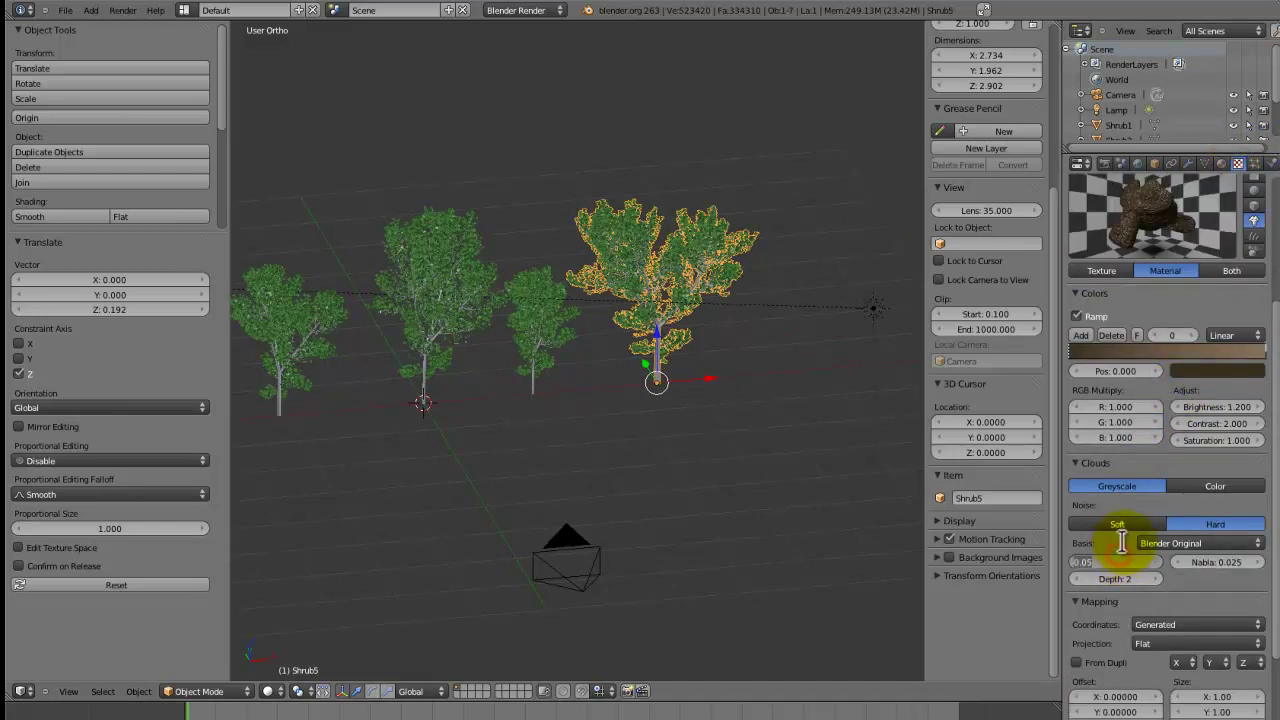
type("0.02")
key("Return")
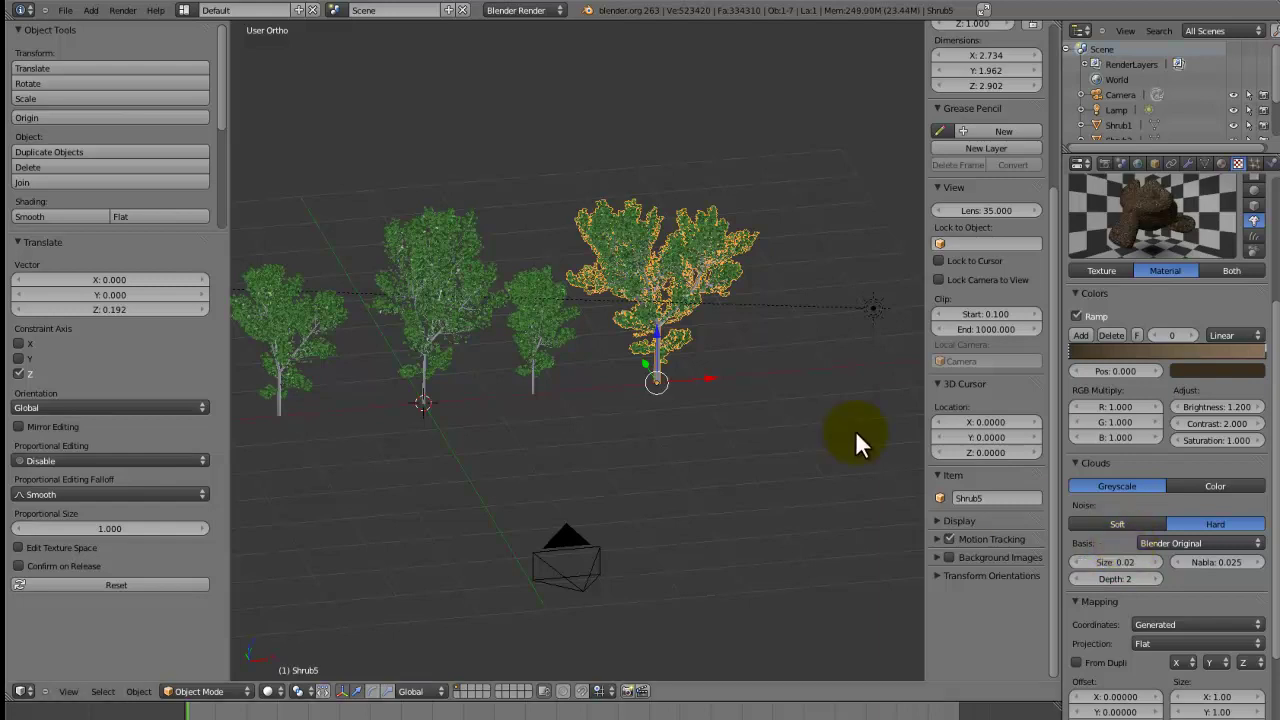
Check the shrubs through the camera, return to the front view and save the scene
key("KP_0")
key("ctrl+s")
left_click(856, 434)
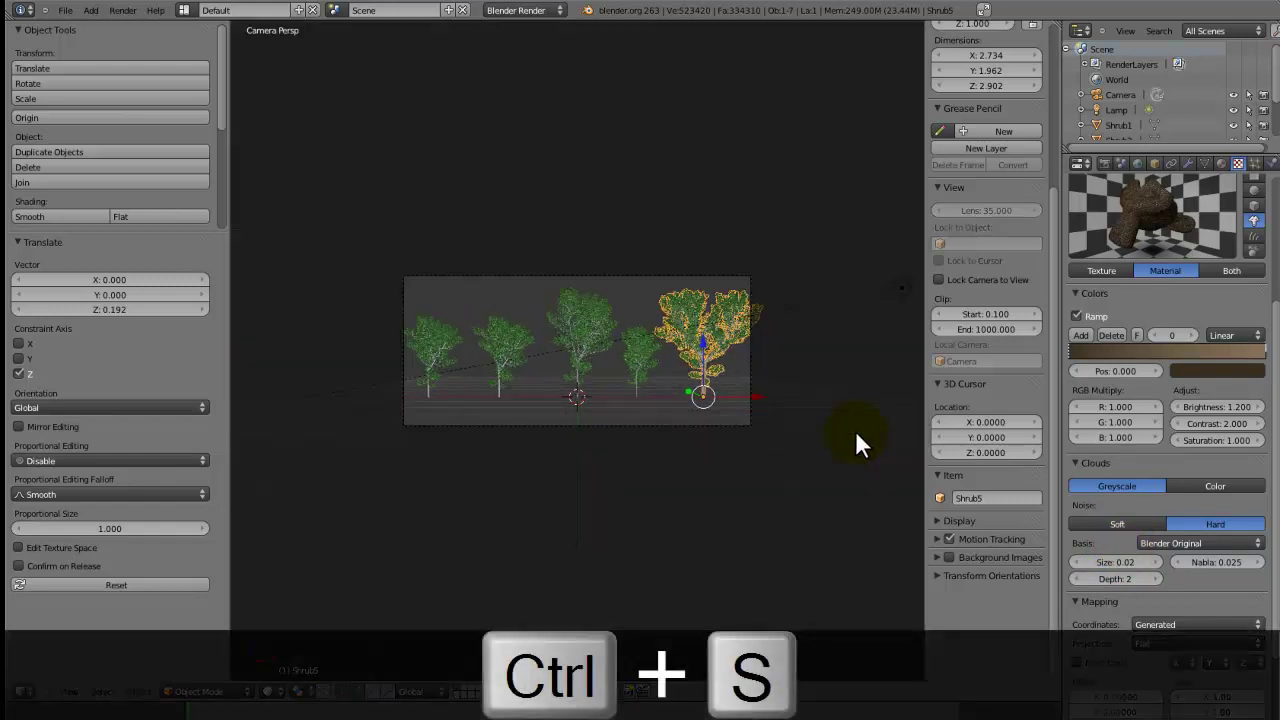
key("KP_1")
key("ctrl+s")
left_click(856, 432)
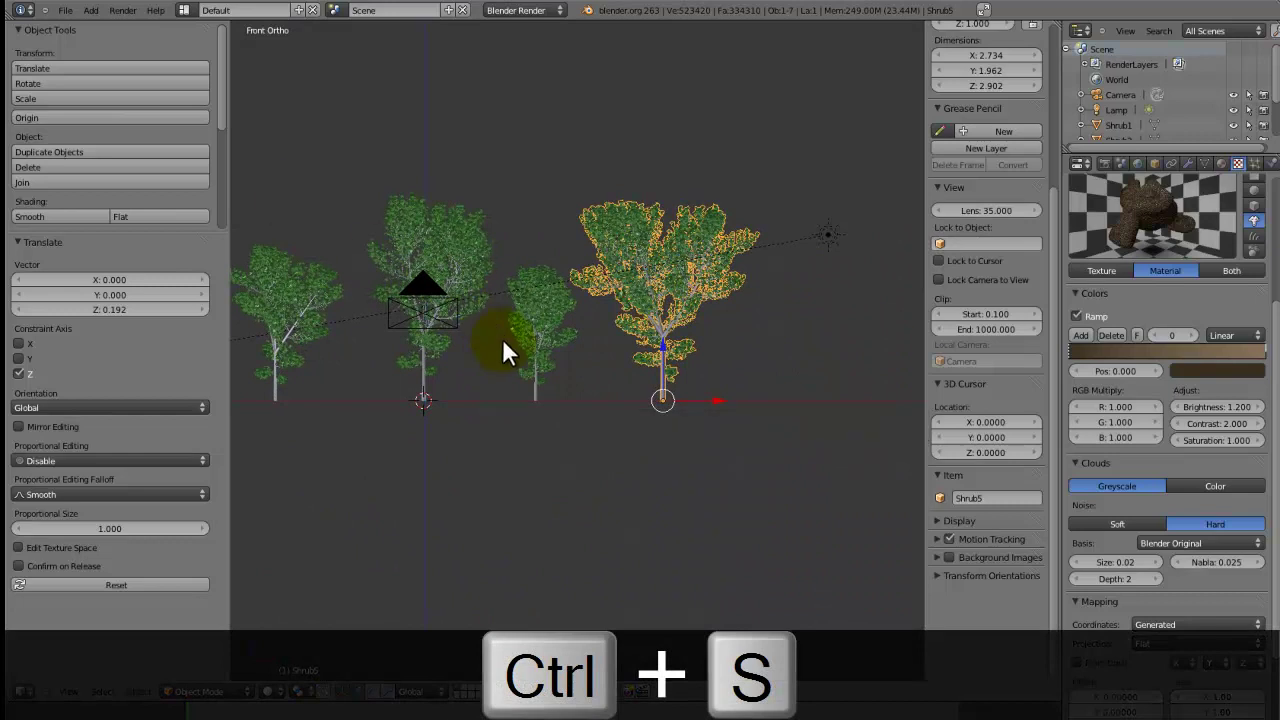
middle_click_drag(502, 338, 674, 394)
scroll(674, 394, "down", 2)
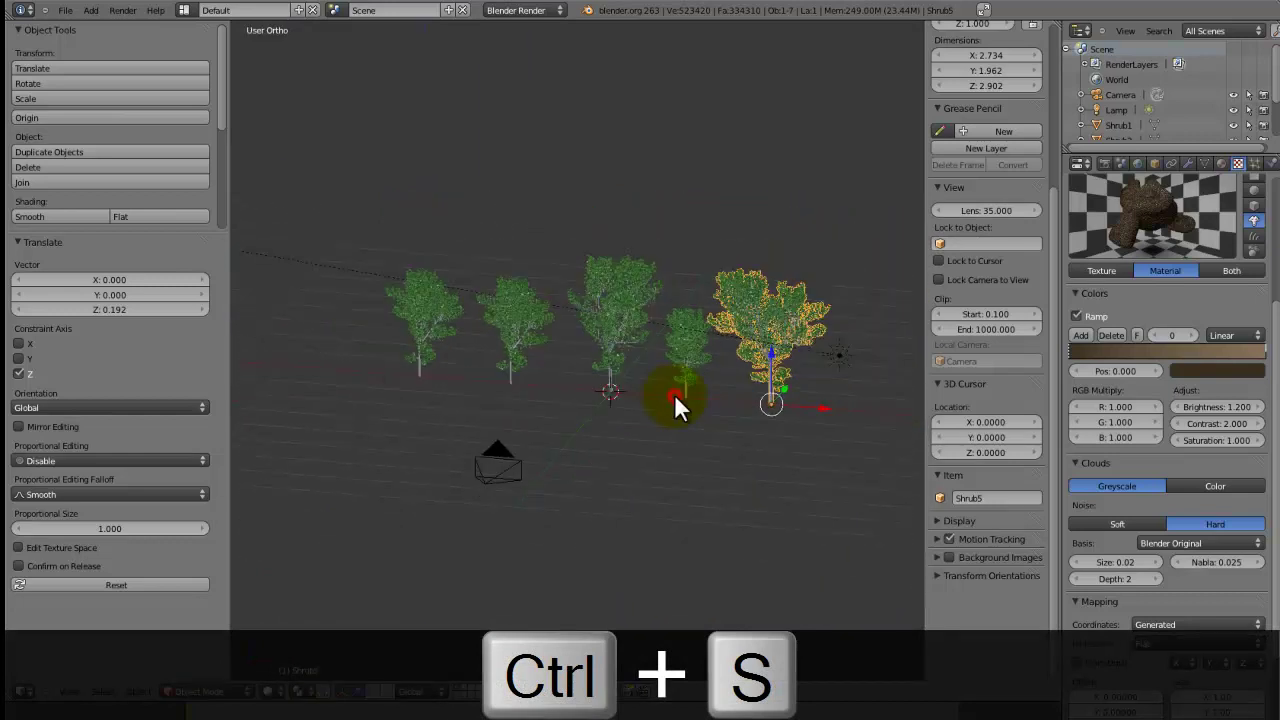
left_click(984, 9)
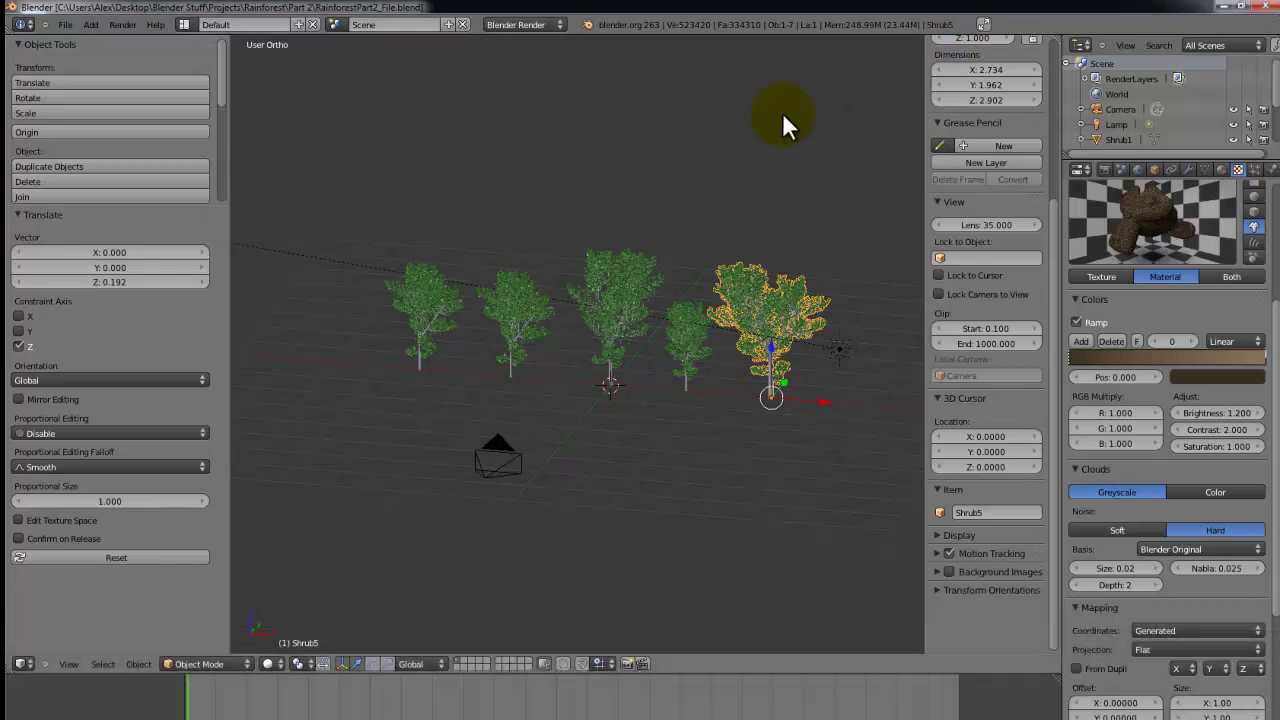
left_click(984, 25)
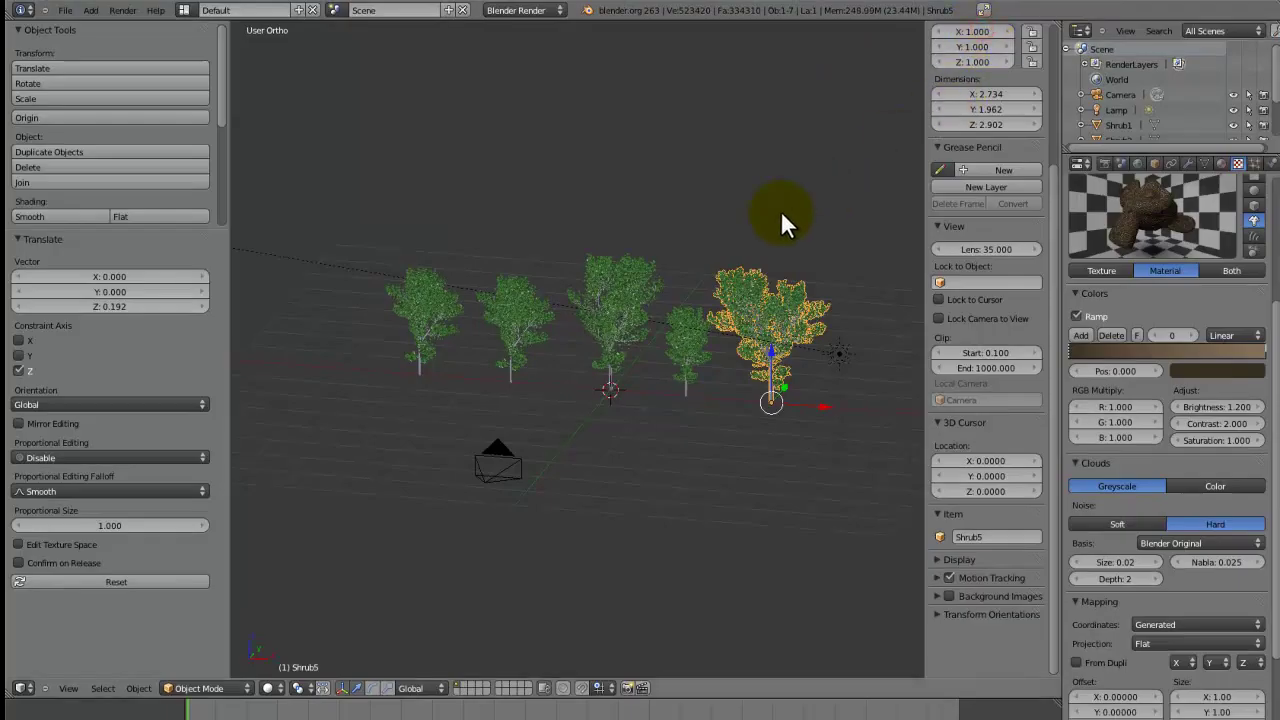